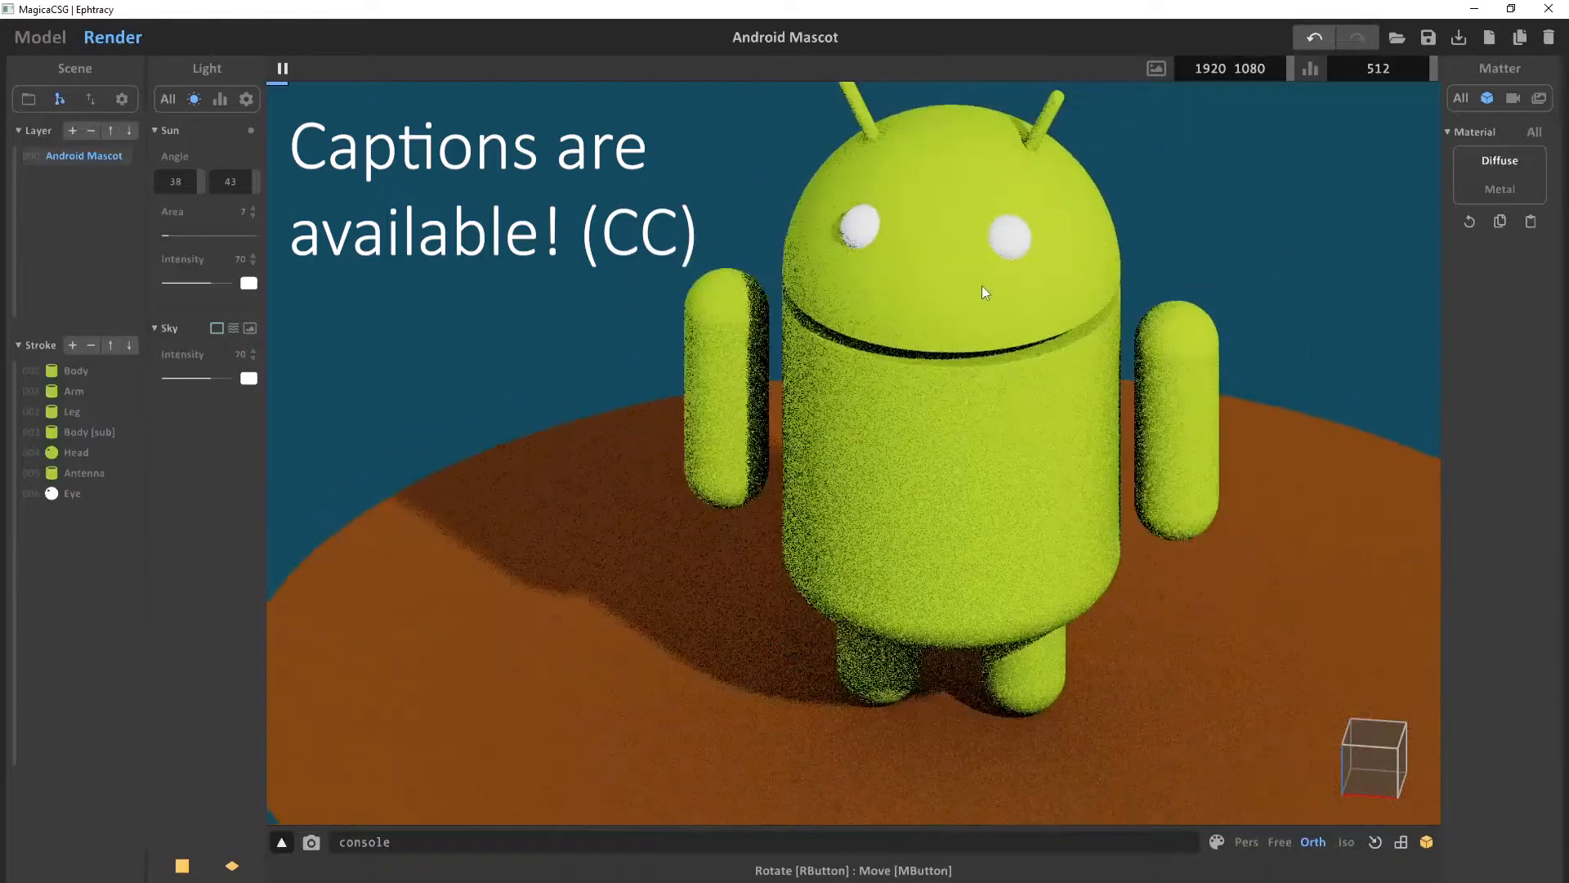
{"action": "right_click_drag", "start_coordinate": [979, 395], "coordinate": [987, 331]}
{"action": "right_click_drag", "start_coordinate": [1300, 462], "coordinate": [1267, 399]}
{"action": "scroll", "coordinate": [1264, 392], "scroll_direction": "up", "scroll_amount": 5}
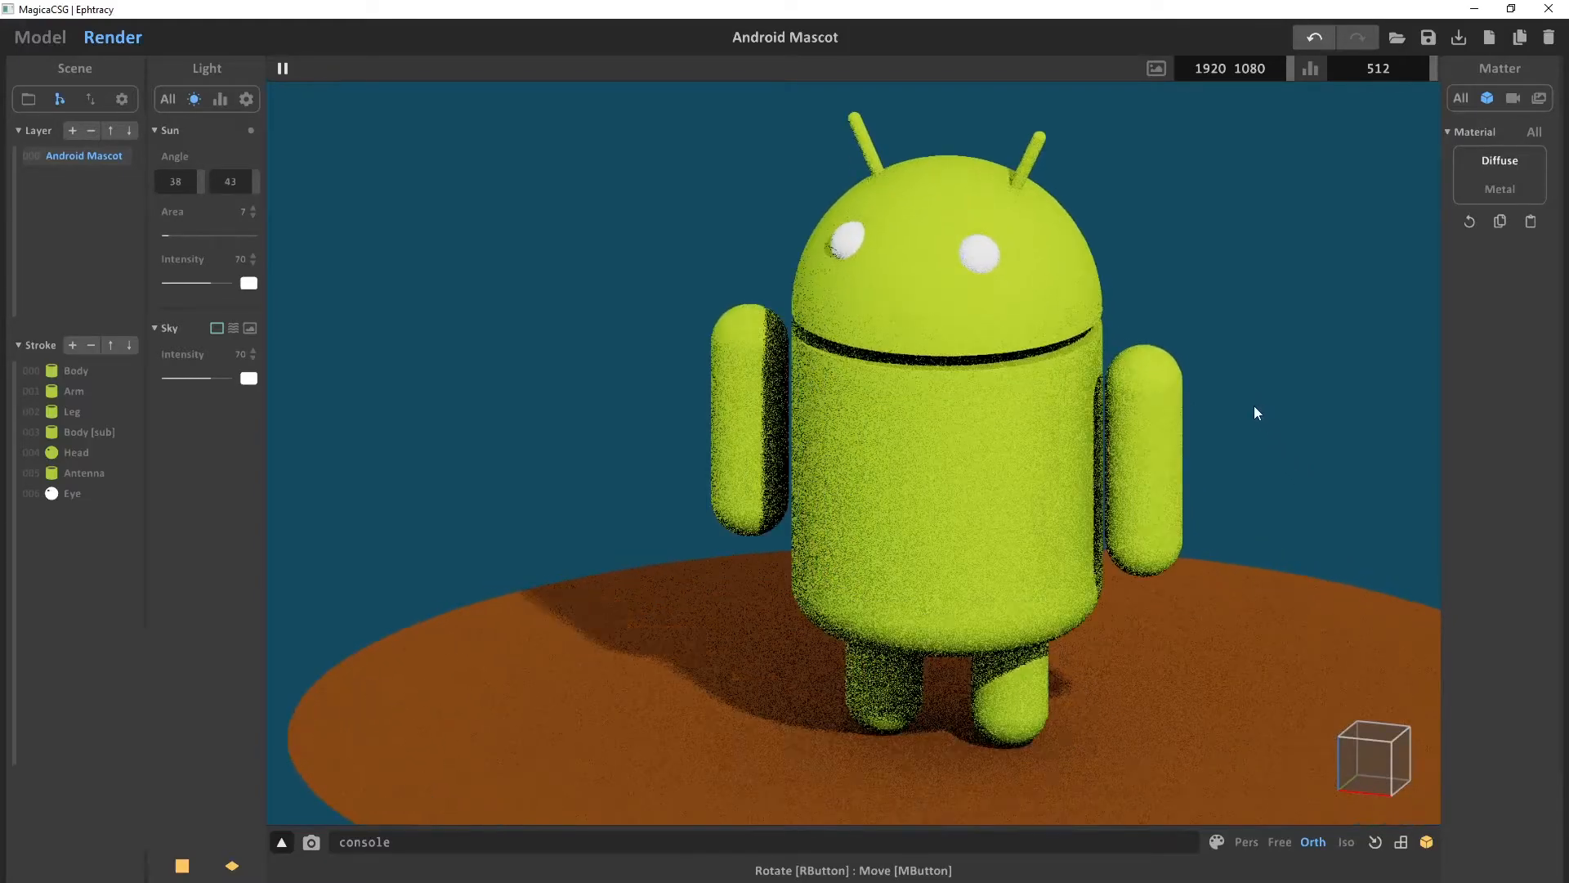
{"action": "right_click_drag", "start_coordinate": [1297, 447], "coordinate": [1287, 434]}
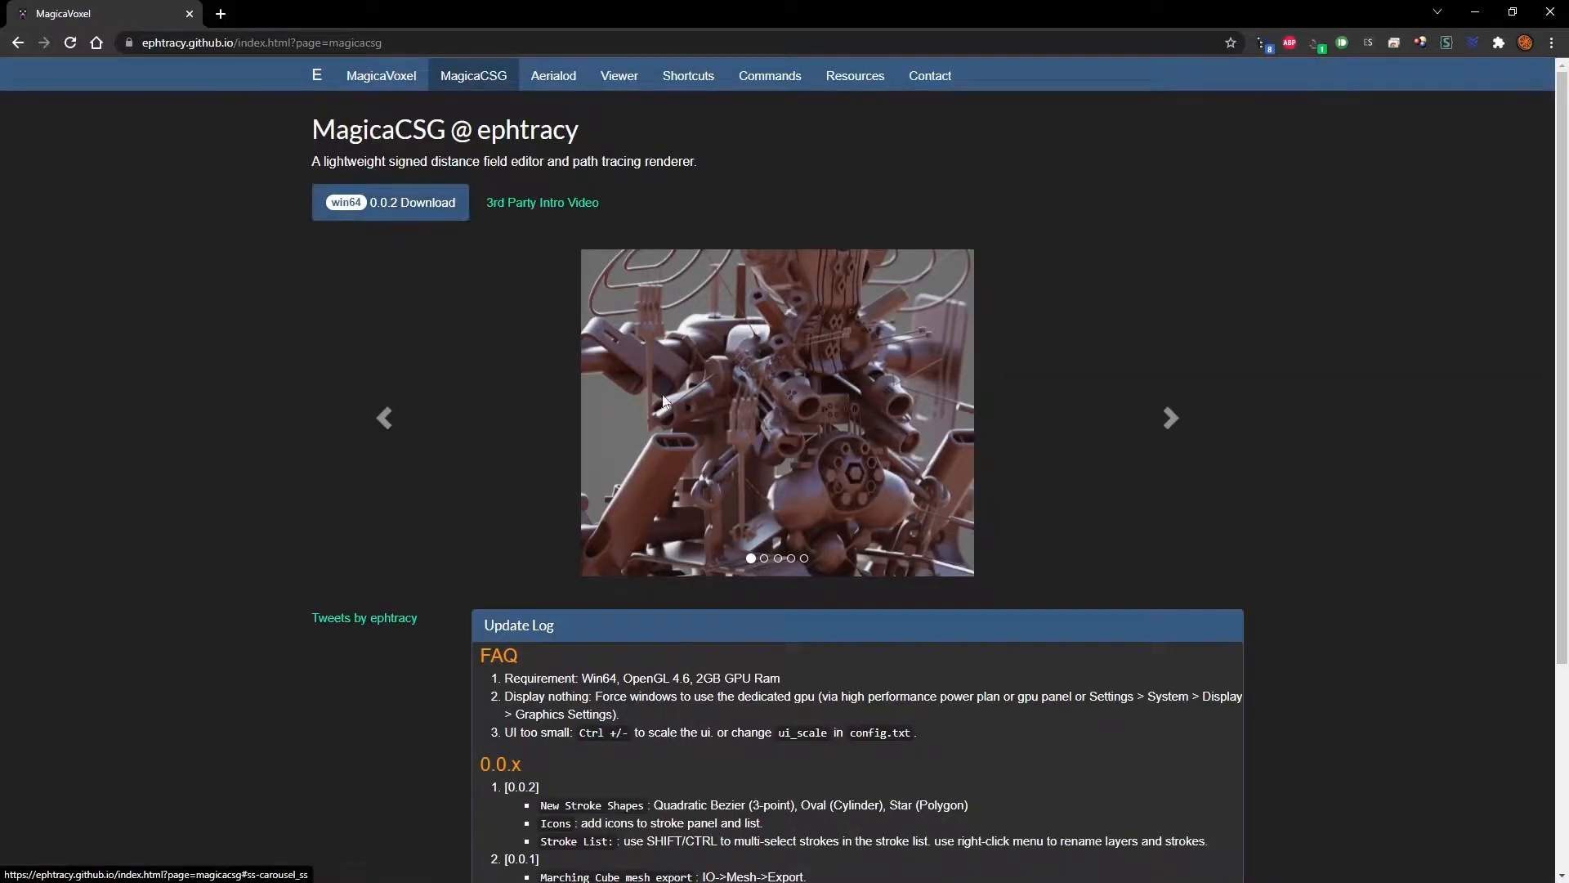
Browse through the showcase images on the MagicaCSG web page in the browser
{"action": "left_click", "coordinate": [1169, 427]}
{"action": "left_click", "coordinate": [1169, 426]}
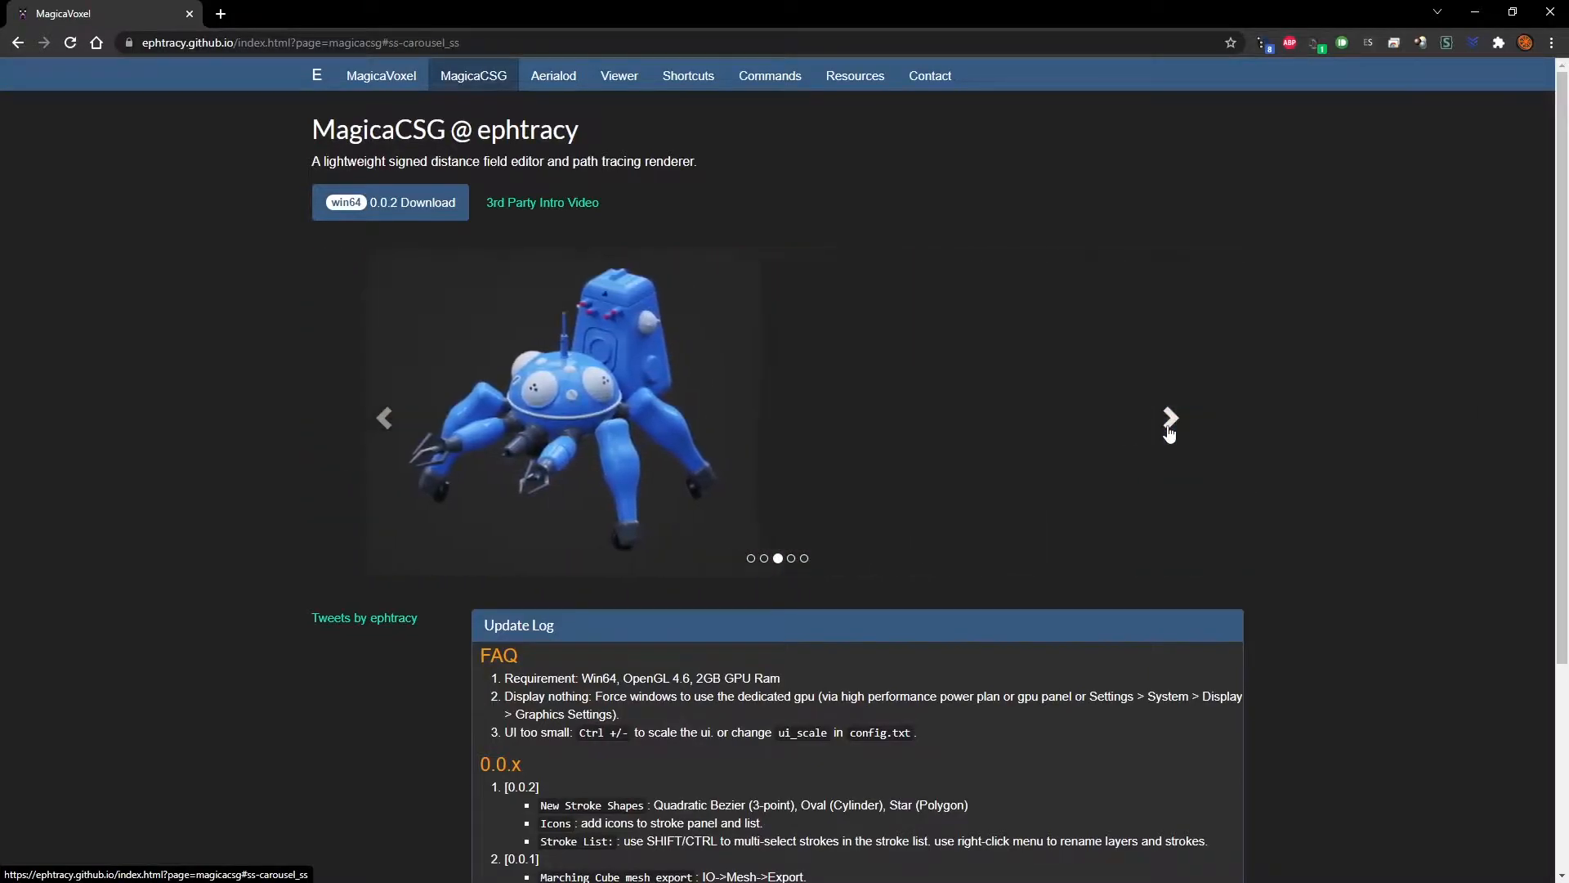
{"action": "left_click", "coordinate": [1169, 425]}
{"action": "left_click", "coordinate": [1169, 425]}
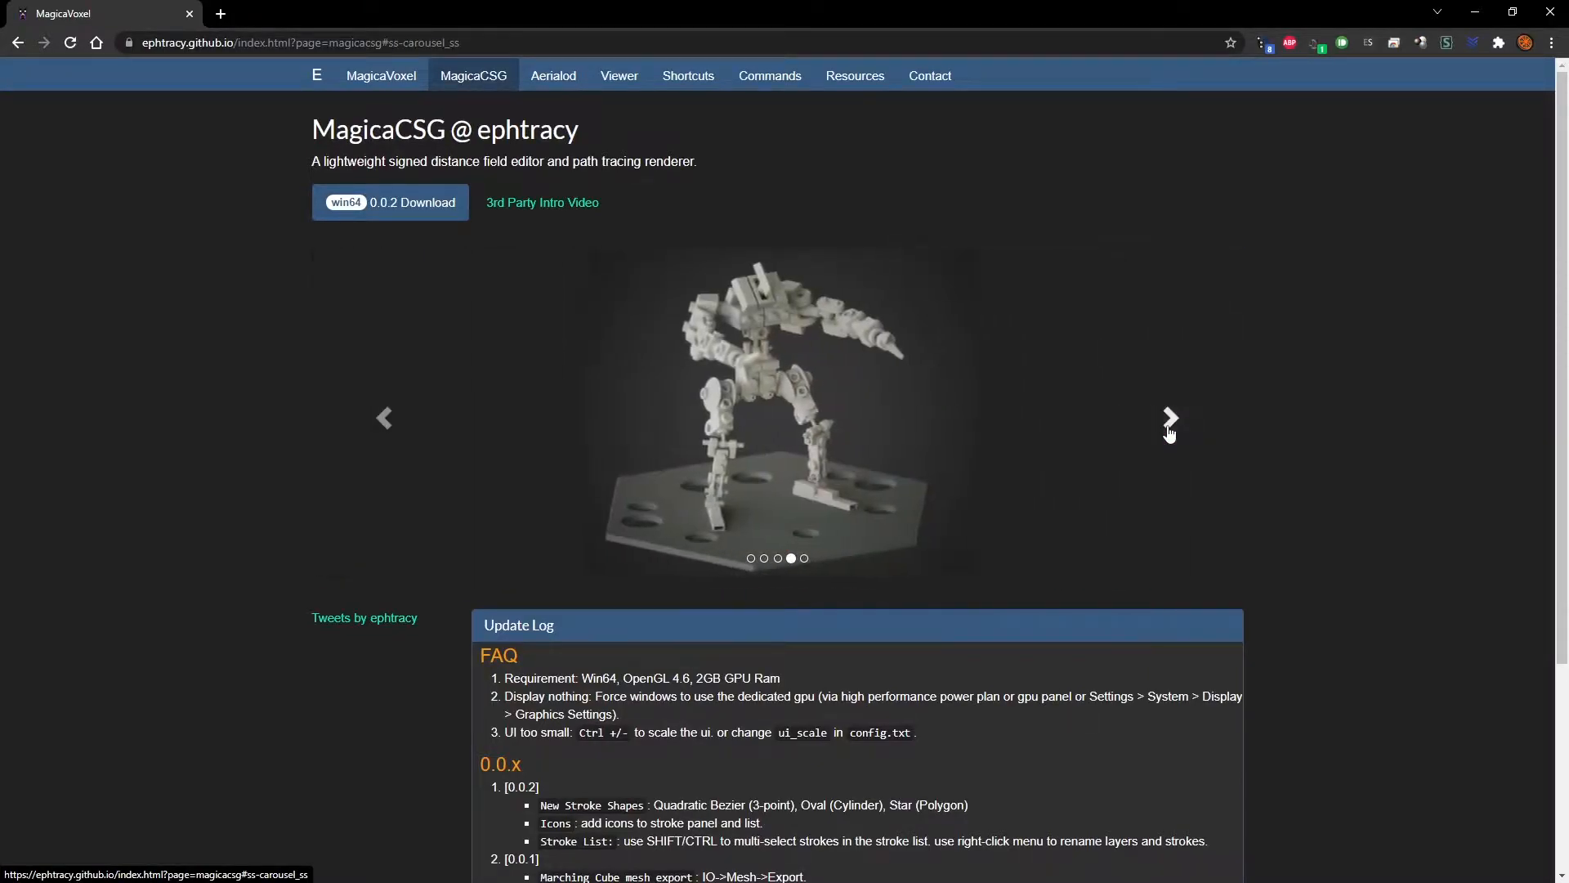
{"action": "left_click", "coordinate": [1169, 425]}
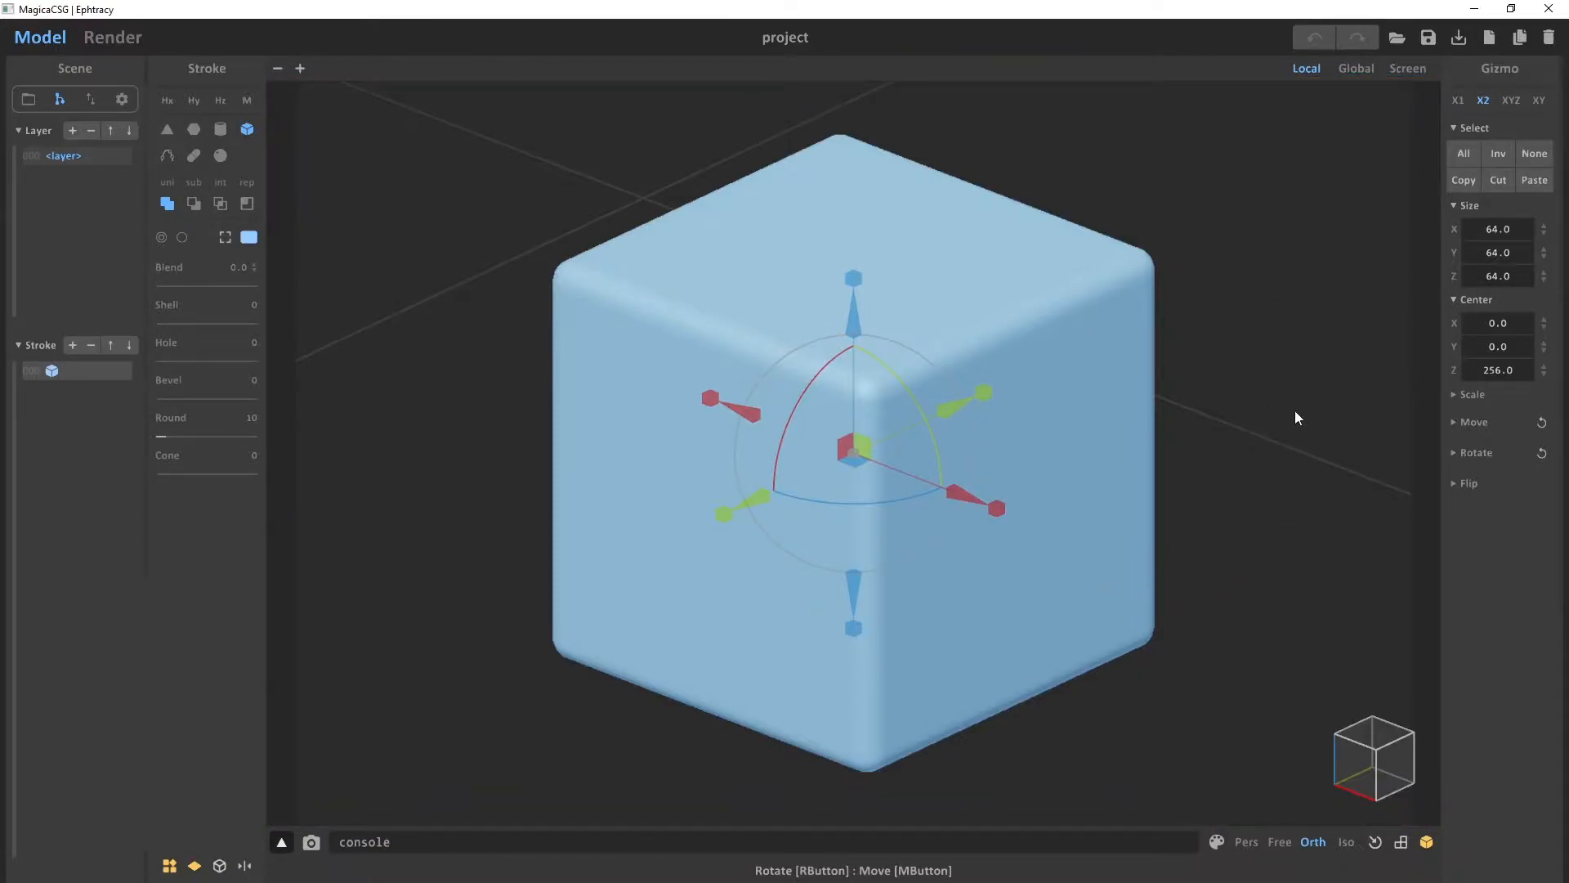
Examine the default cube in MagicaCSG from different angles, positions and distances
{"action": "right_click_drag", "start_coordinate": [1293, 482], "coordinate": [1170, 462]}
{"action": "mouse_move", "coordinate": [1231, 465]}
{"action": "middle_mouse_down"}
{"action": "mouse_move", "coordinate": [1219, 481]}
{"action": "mouse_move", "coordinate": [946, 440]}
{"action": "mouse_move", "coordinate": [851, 623]}
{"action": "mouse_move", "coordinate": [1299, 524]}
{"action": "mouse_move", "coordinate": [1094, 322]}
{"action": "mouse_move", "coordinate": [1118, 511]}
{"action": "mouse_move", "coordinate": [1247, 491]}
{"action": "middle_mouse_up"}
{"action": "scroll", "coordinate": [1099, 459], "scroll_direction": "up", "scroll_amount": 3}
{"action": "scroll", "coordinate": [1098, 460], "scroll_direction": "down", "scroll_amount": 6}
{"action": "scroll", "coordinate": [1099, 462], "scroll_direction": "up", "scroll_amount": 4}
{"action": "scroll", "coordinate": [1097, 458], "scroll_direction": "down", "scroll_amount": 5}
{"action": "scroll", "coordinate": [1097, 458], "scroll_direction": "up", "scroll_amount": 1}
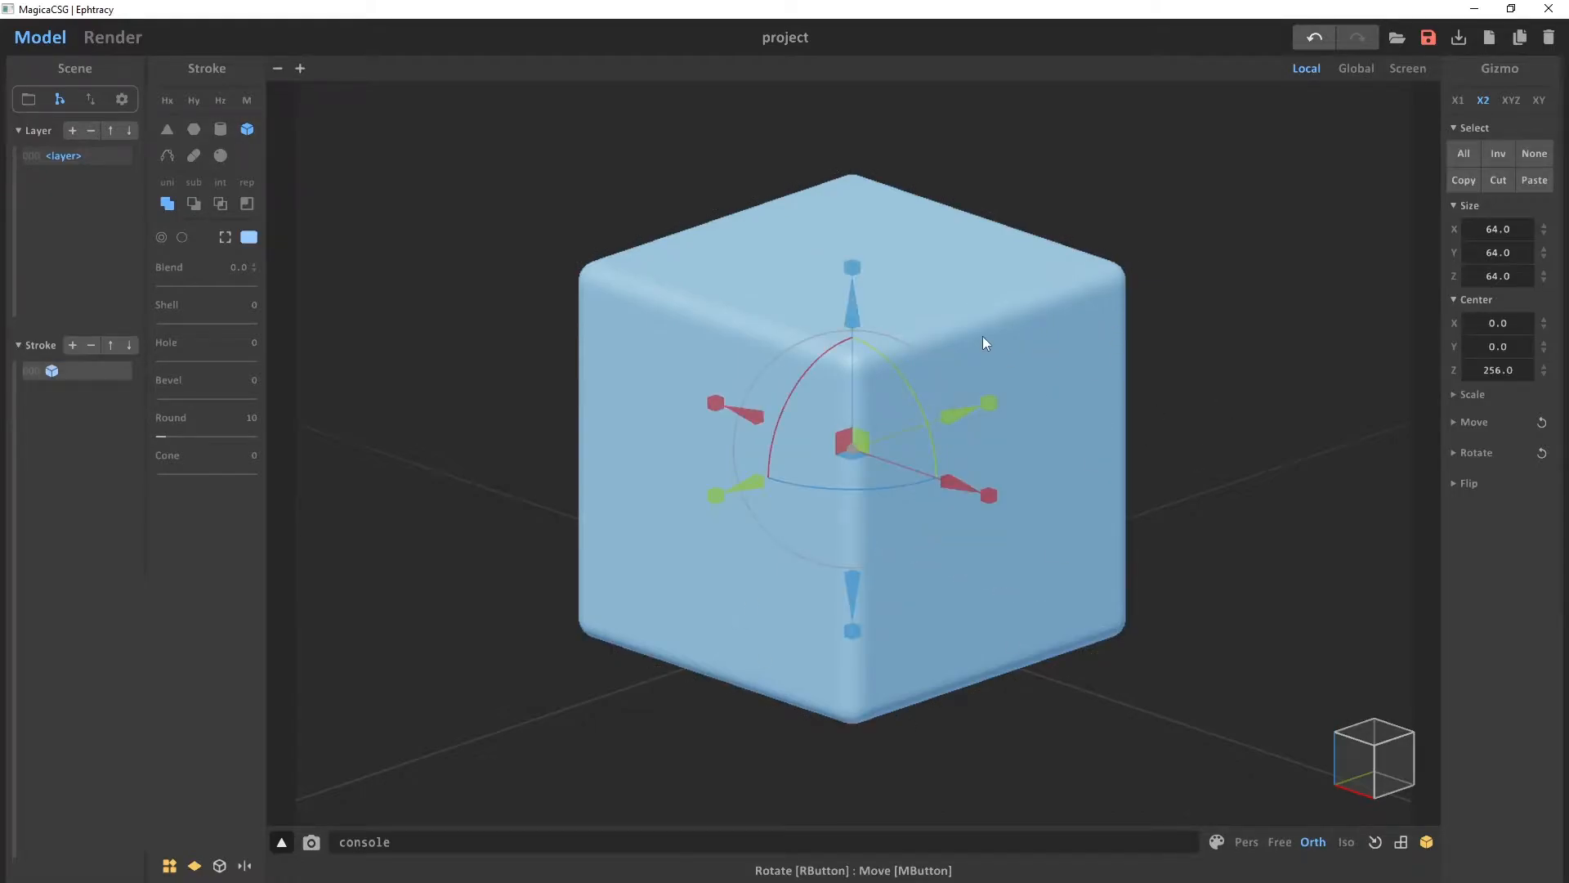
Delete the default cube and add a cylinder stroke in its place
{"action": "key", "text": "Delete"}
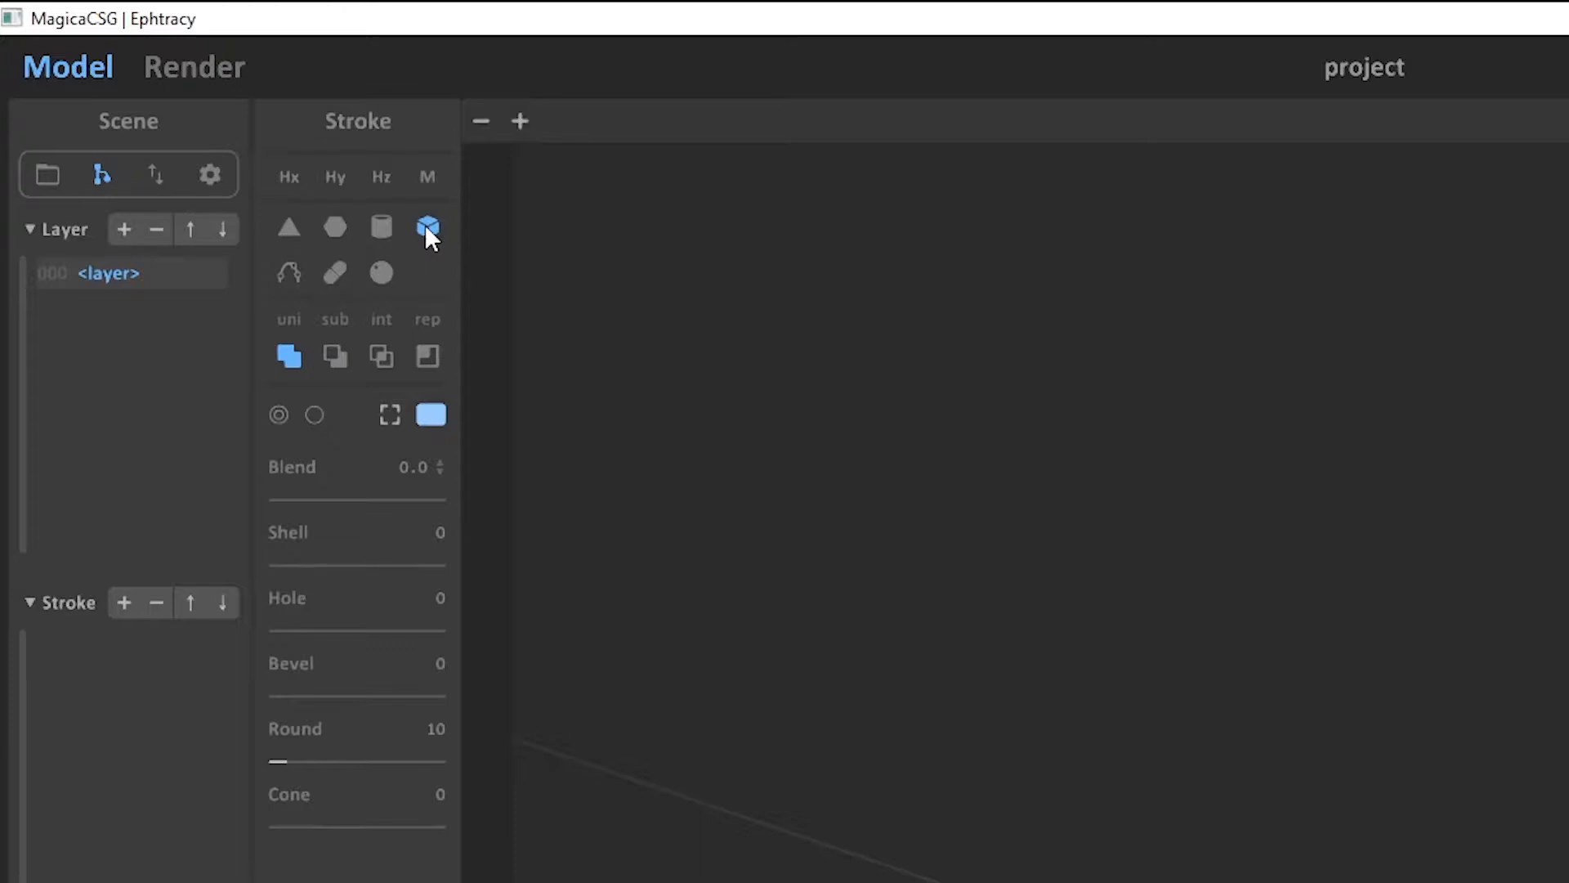
{"action": "left_click", "coordinate": [381, 228]}
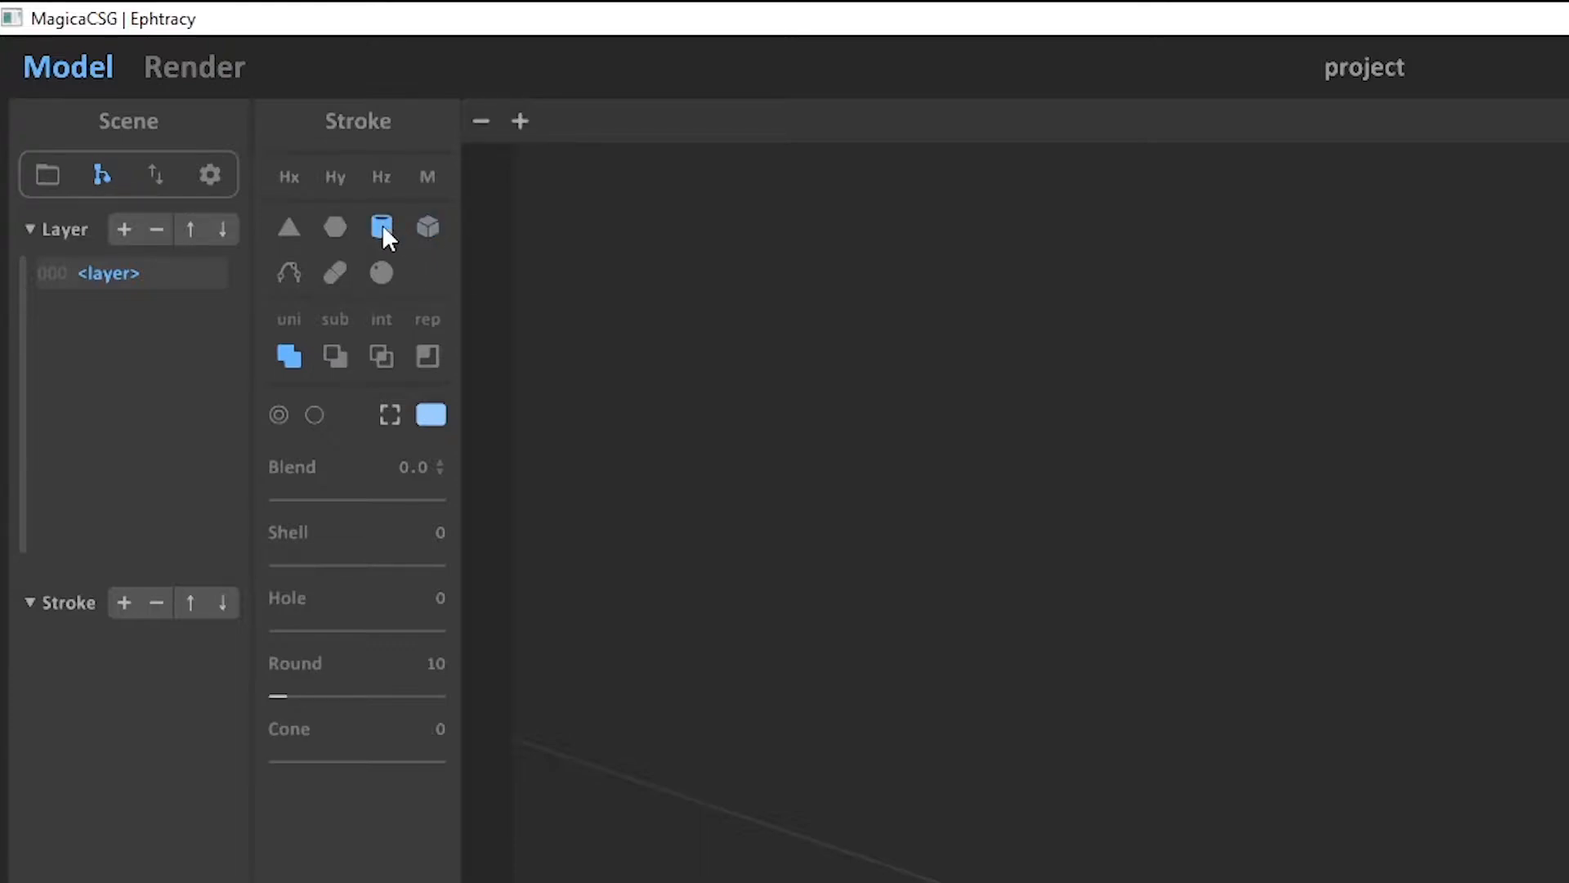
{"action": "left_click", "coordinate": [520, 121]}
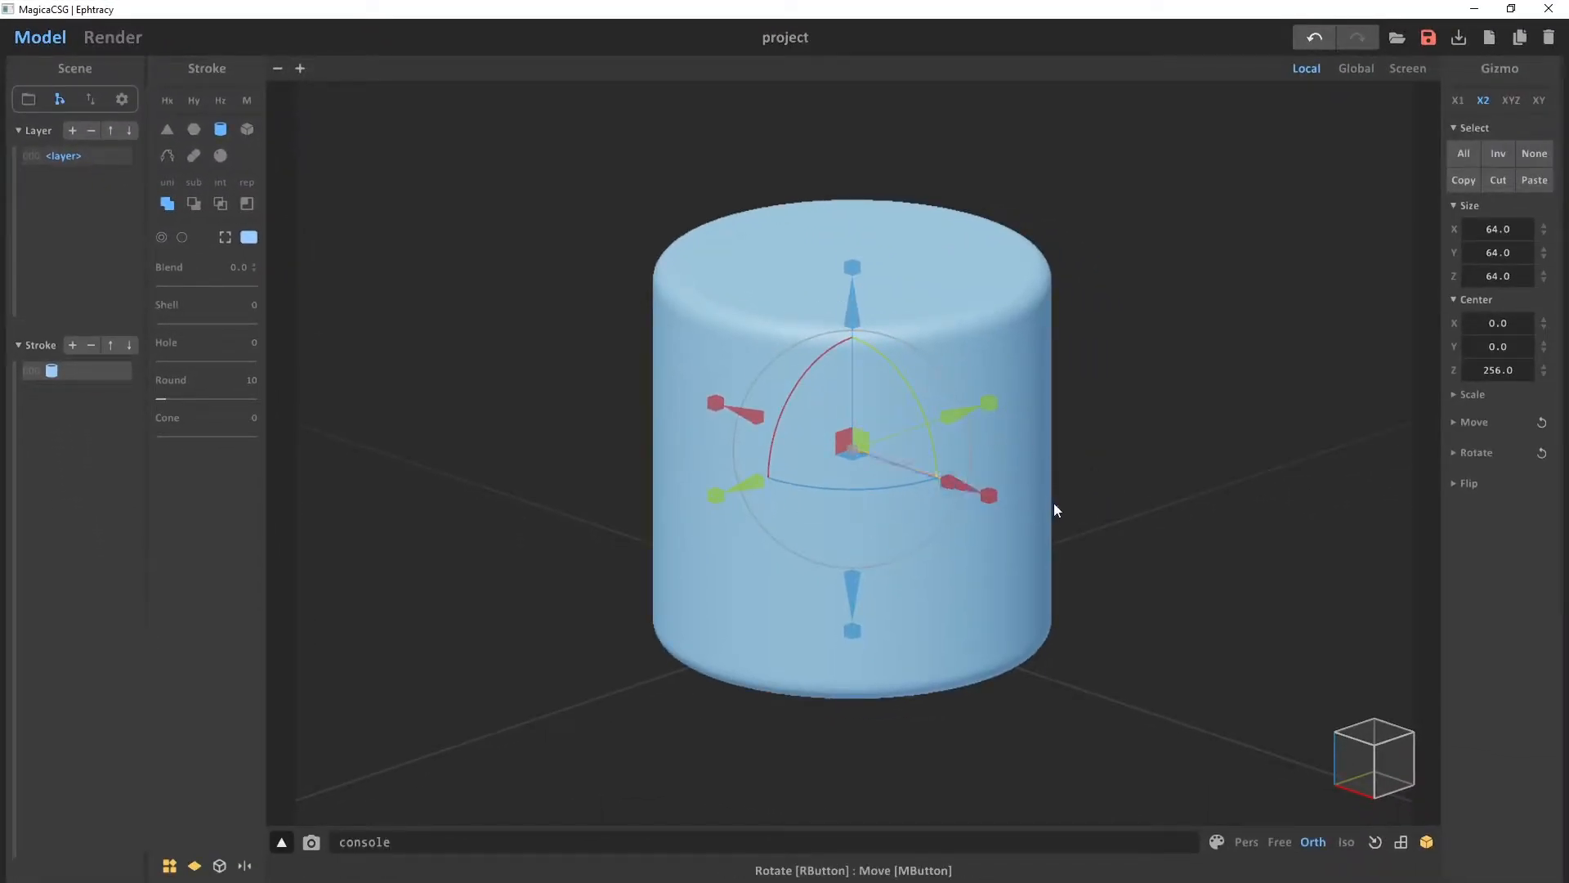
Try stretching the cylinder along only its X axis to a size of about 178, and undo the stretch
{"action": "mouse_move", "coordinate": [1100, 448]}
{"action": "right_mouse_down"}
{"action": "mouse_move", "coordinate": [1126, 452]}
{"action": "mouse_move", "coordinate": [1114, 446]}
{"action": "right_mouse_up"}
{"action": "scroll", "coordinate": [1115, 456], "scroll_direction": "down", "scroll_amount": 4}
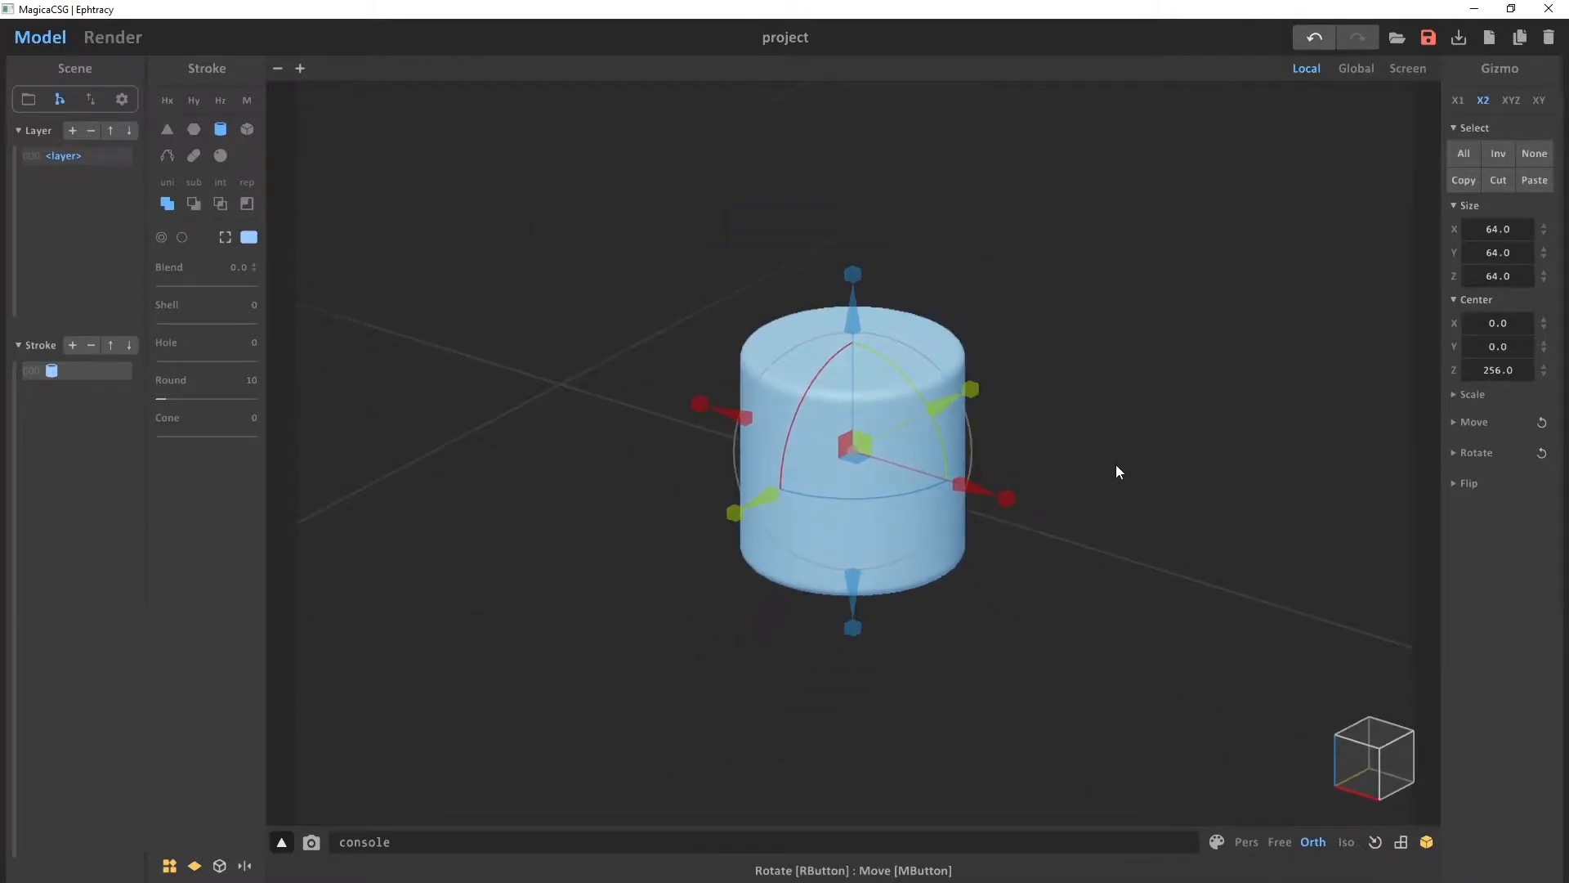
{"action": "scroll", "coordinate": [1115, 475], "scroll_direction": "down", "scroll_amount": 3}
{"action": "right_click_drag", "start_coordinate": [1065, 505], "coordinate": [1065, 601]}
{"action": "scroll", "coordinate": [1046, 546], "scroll_direction": "up", "scroll_amount": 5}
{"action": "right_click_drag", "start_coordinate": [1044, 543], "coordinate": [938, 309]}
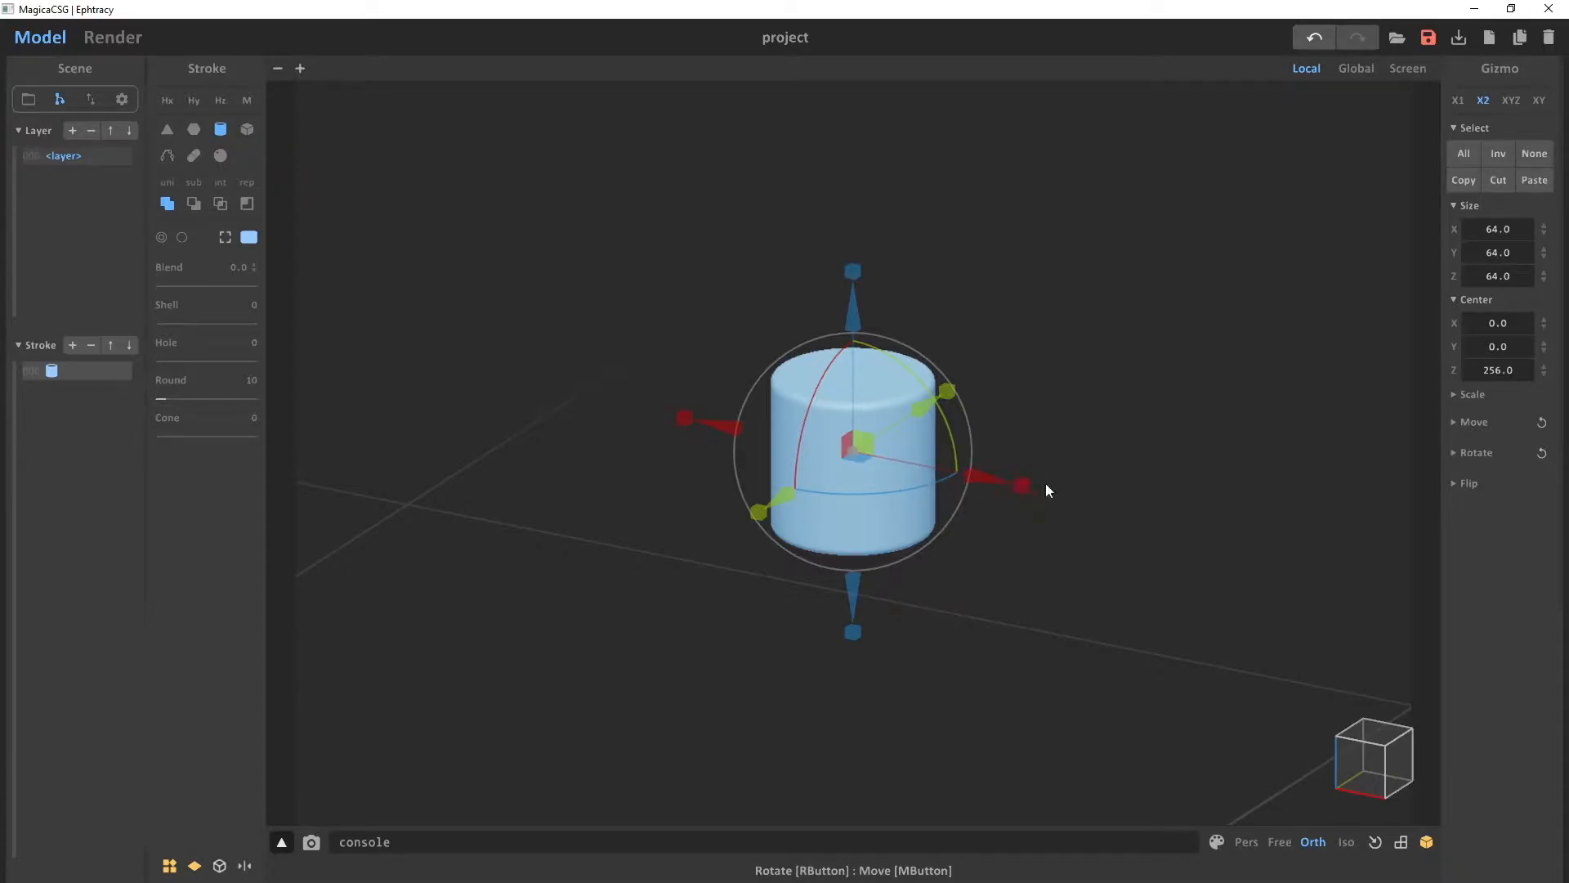
{"action": "left_click_drag", "start_coordinate": [1024, 489], "coordinate": [1137, 517]}
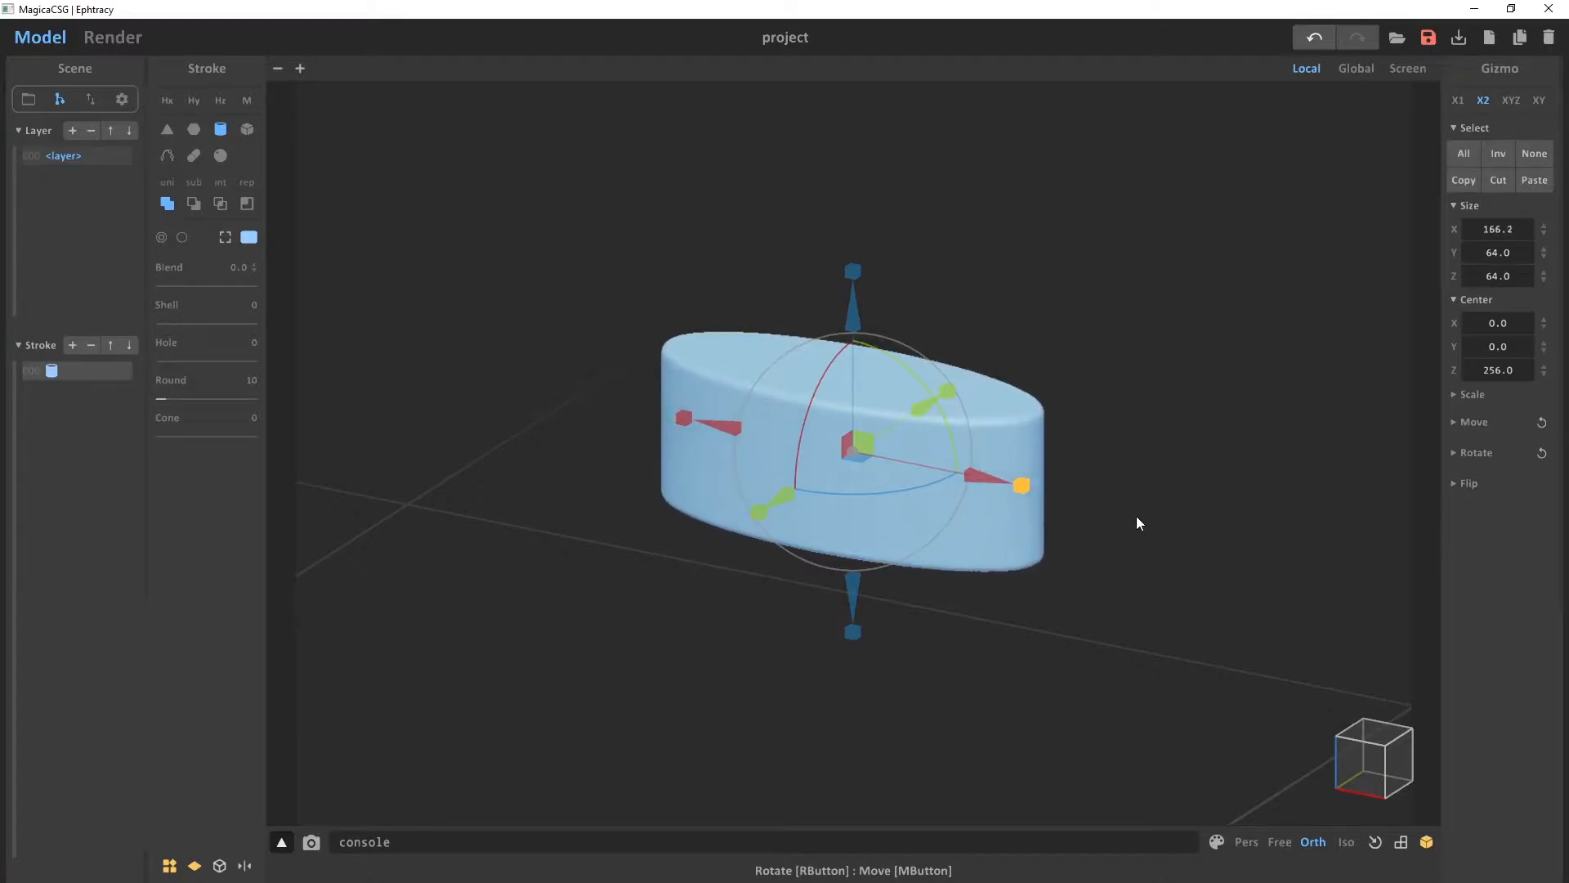
{"action": "mouse_move", "coordinate": [1135, 487]}
{"action": "right_mouse_down"}
{"action": "mouse_move", "coordinate": [1065, 505]}
{"action": "mouse_move", "coordinate": [1125, 508]}
{"action": "right_mouse_up"}
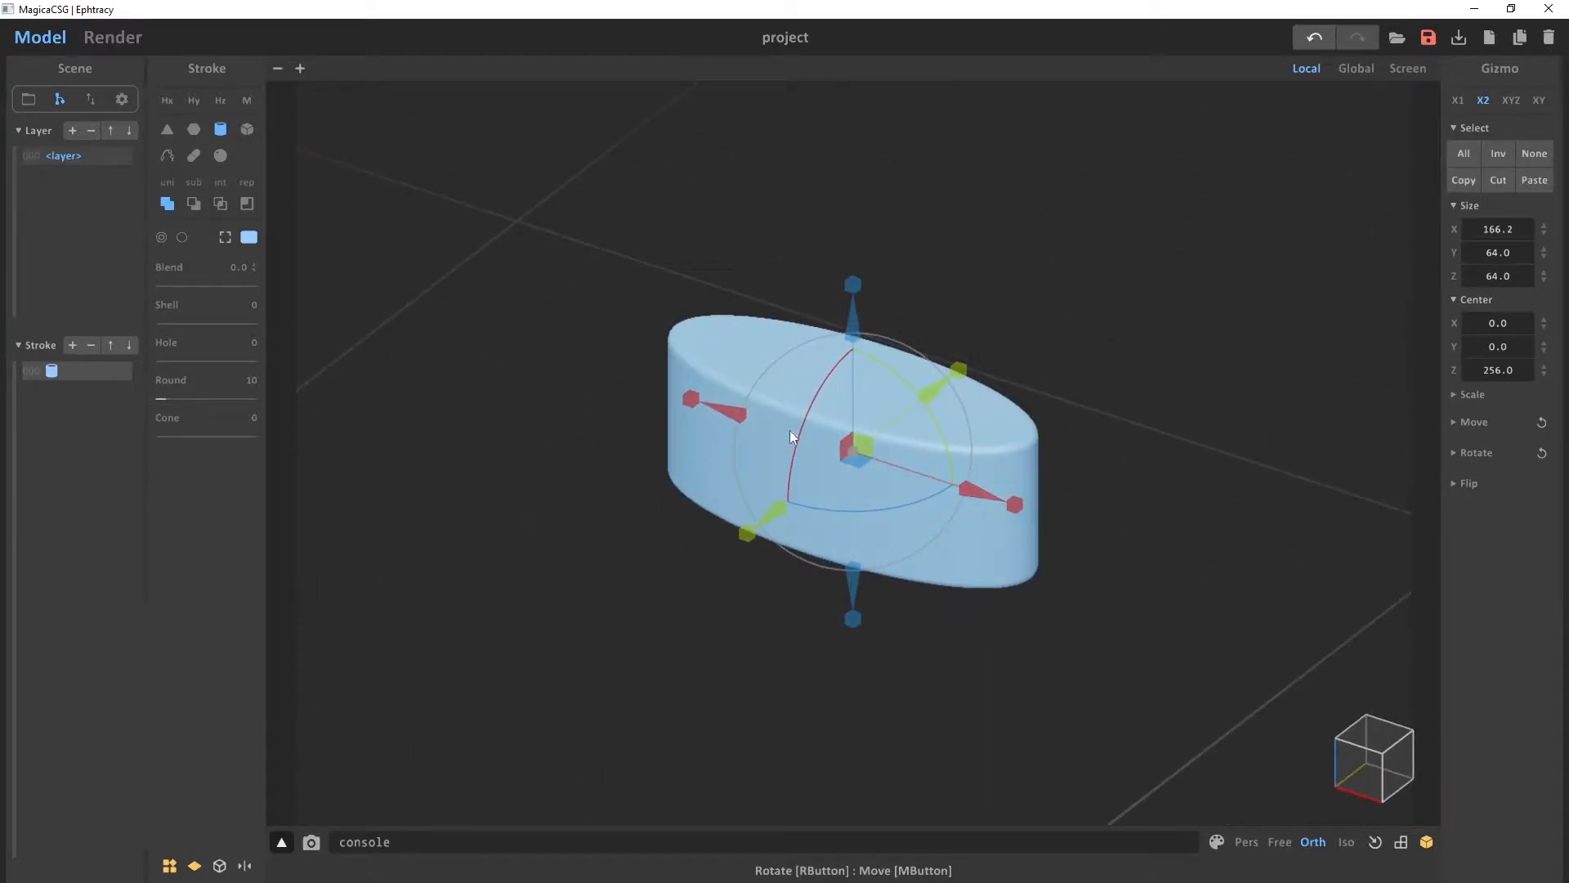
{"action": "left_click_drag", "start_coordinate": [1014, 504], "coordinate": [1022, 507]}
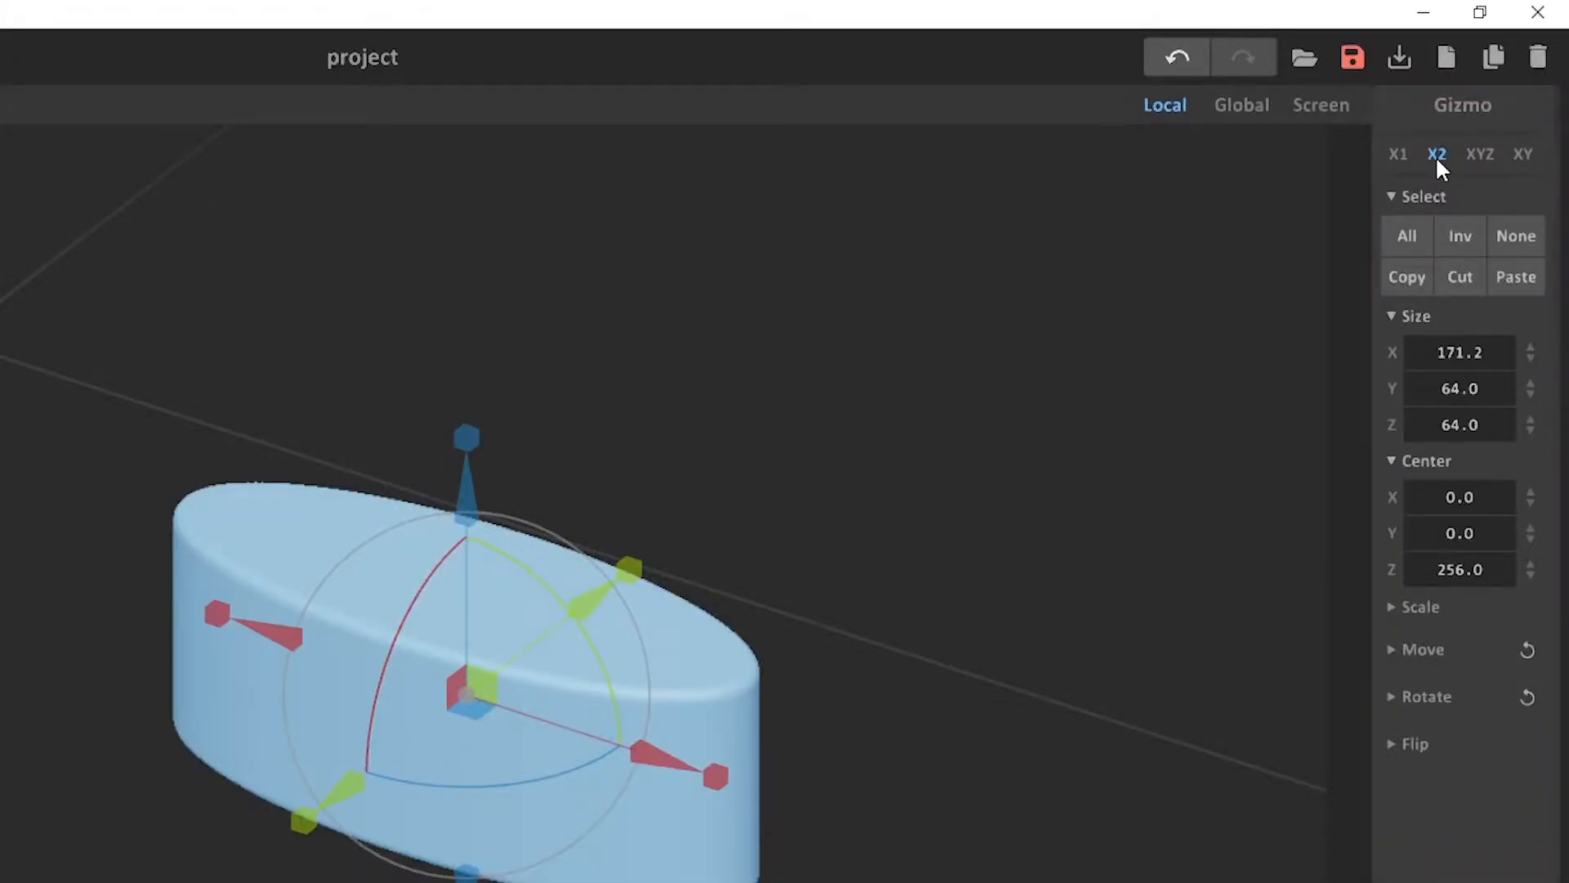
{"action": "mouse_move", "coordinate": [720, 777]}
{"action": "left_mouse_down"}
{"action": "mouse_move", "coordinate": [763, 790]}
{"action": "mouse_move", "coordinate": [731, 780]}
{"action": "left_mouse_up"}
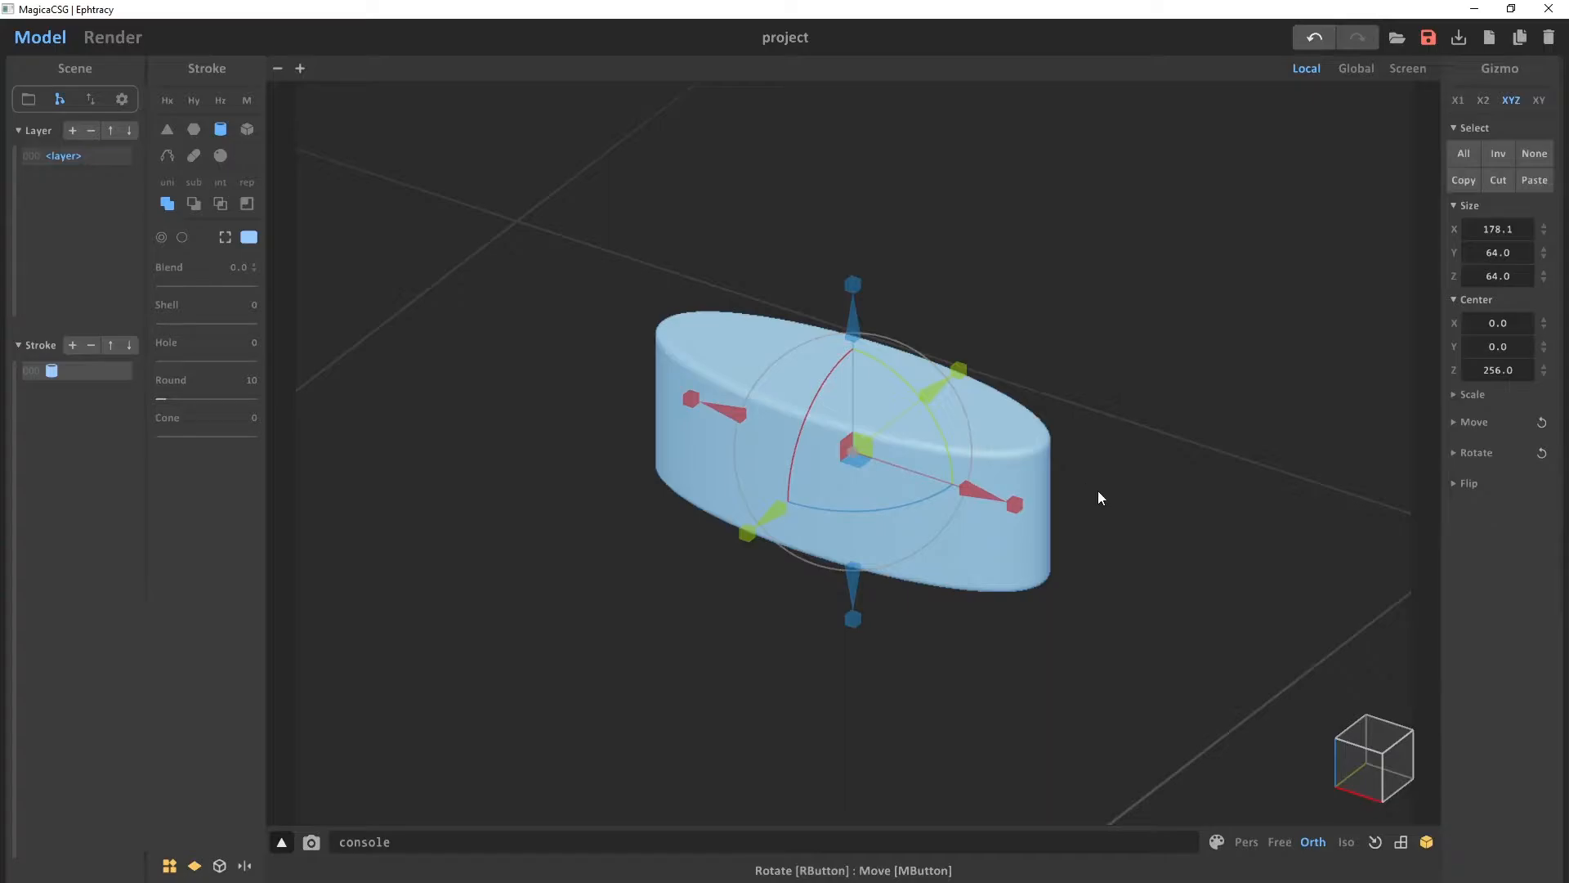
{"action": "key", "text": "ctrl+z"}
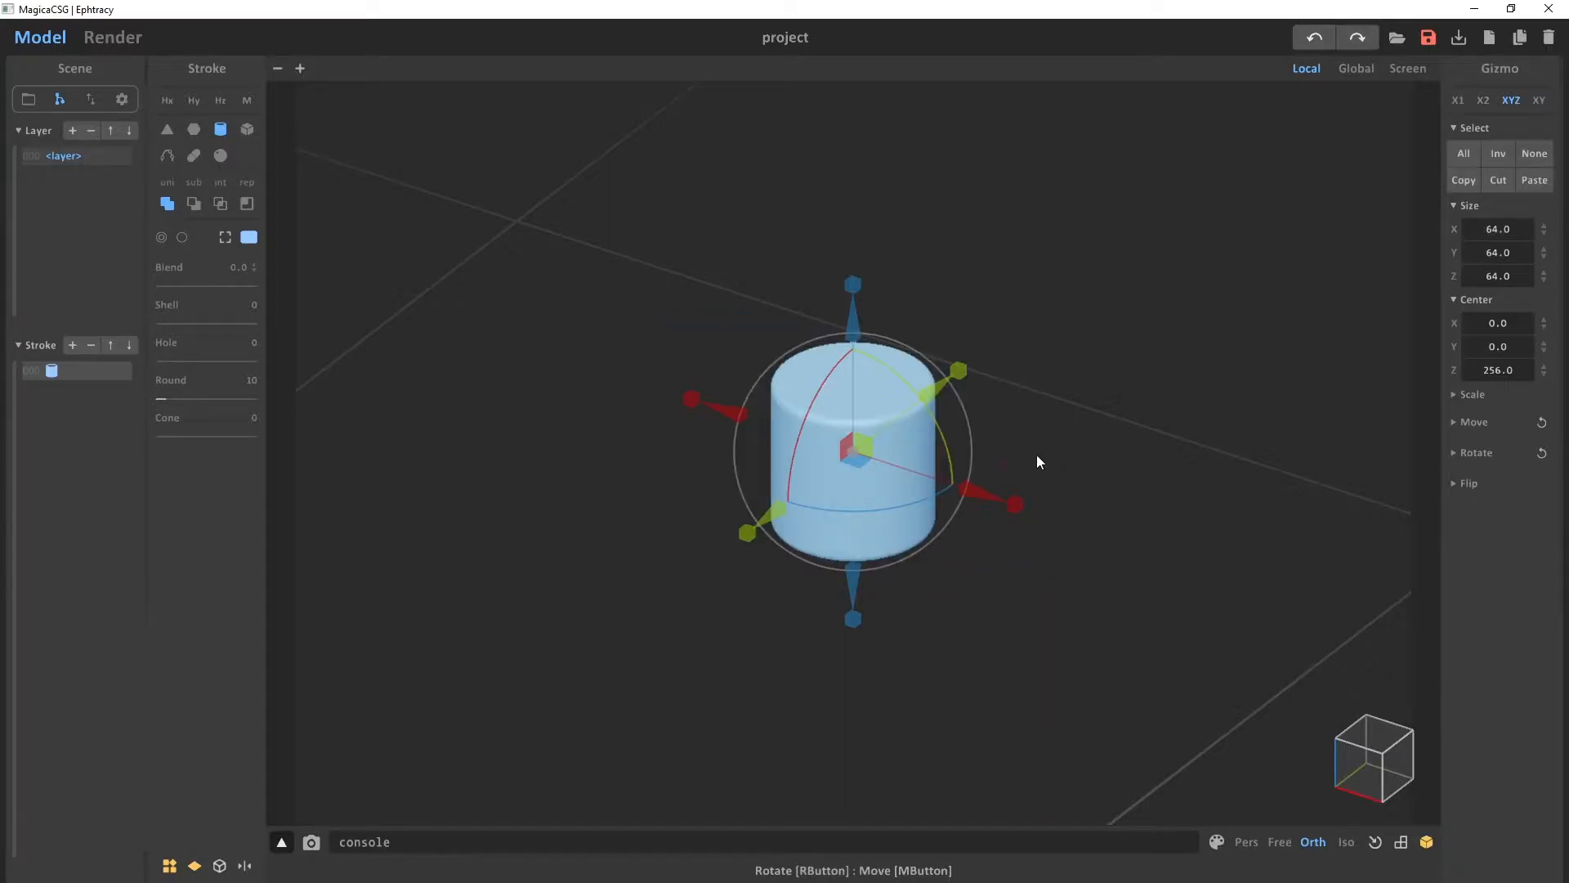
Scale the cylinder up uniformly on all axes and set its X, Y and Z size to exactly 400
{"action": "mouse_move", "coordinate": [1014, 507]}
{"action": "left_mouse_down"}
{"action": "mouse_move", "coordinate": [1166, 560]}
{"action": "mouse_move", "coordinate": [1136, 549]}
{"action": "mouse_move", "coordinate": [1307, 654]}
{"action": "left_mouse_up"}
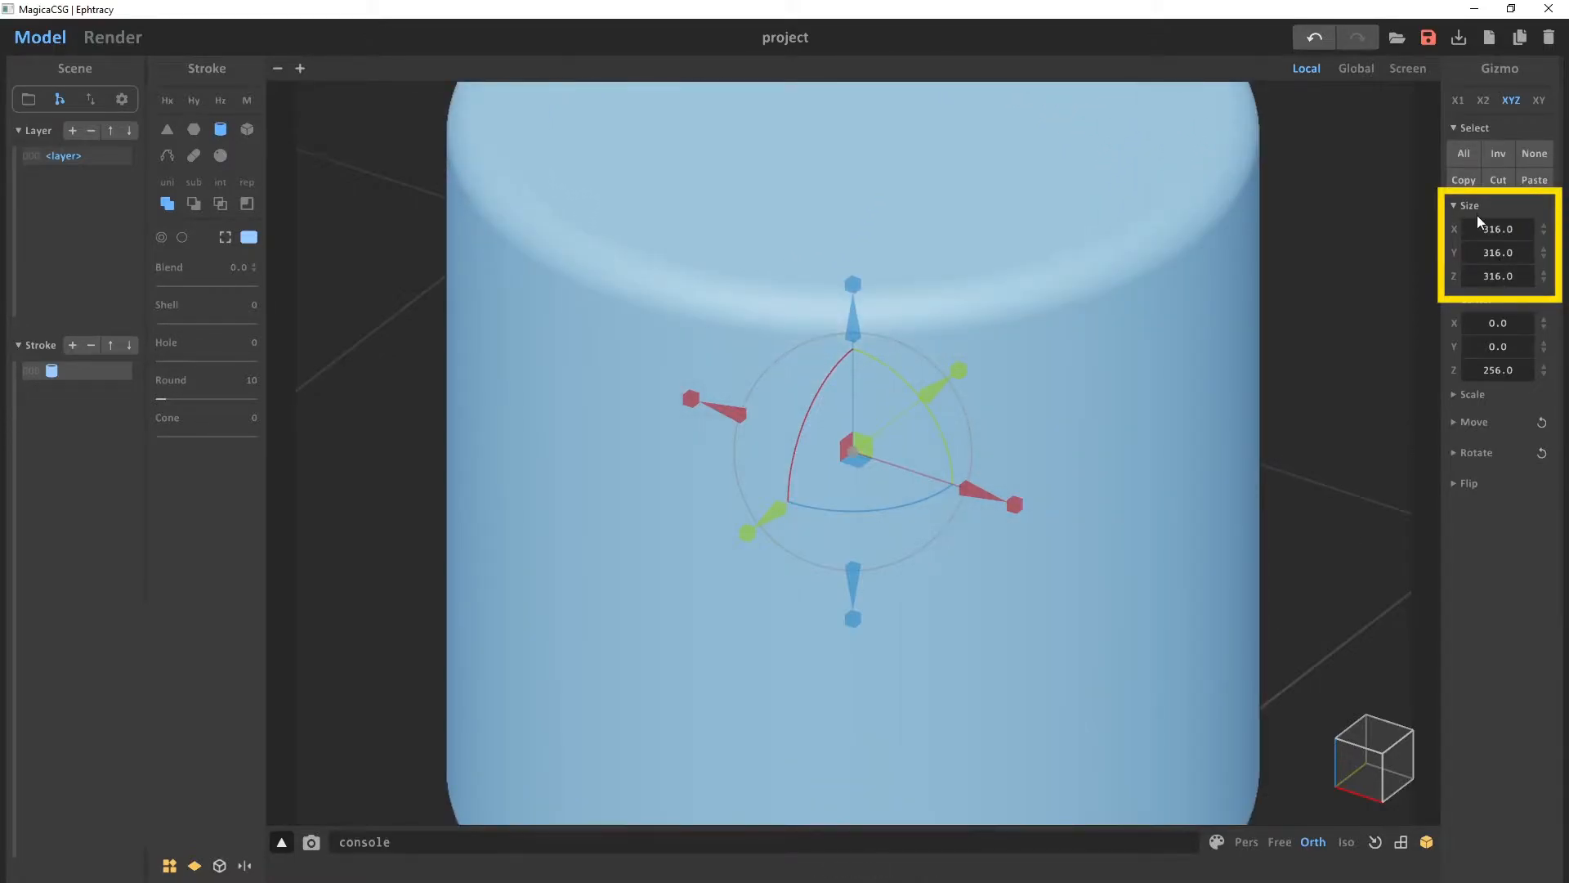
{"action": "left_click", "coordinate": [1485, 229]}
{"action": "type", "text": "400"}
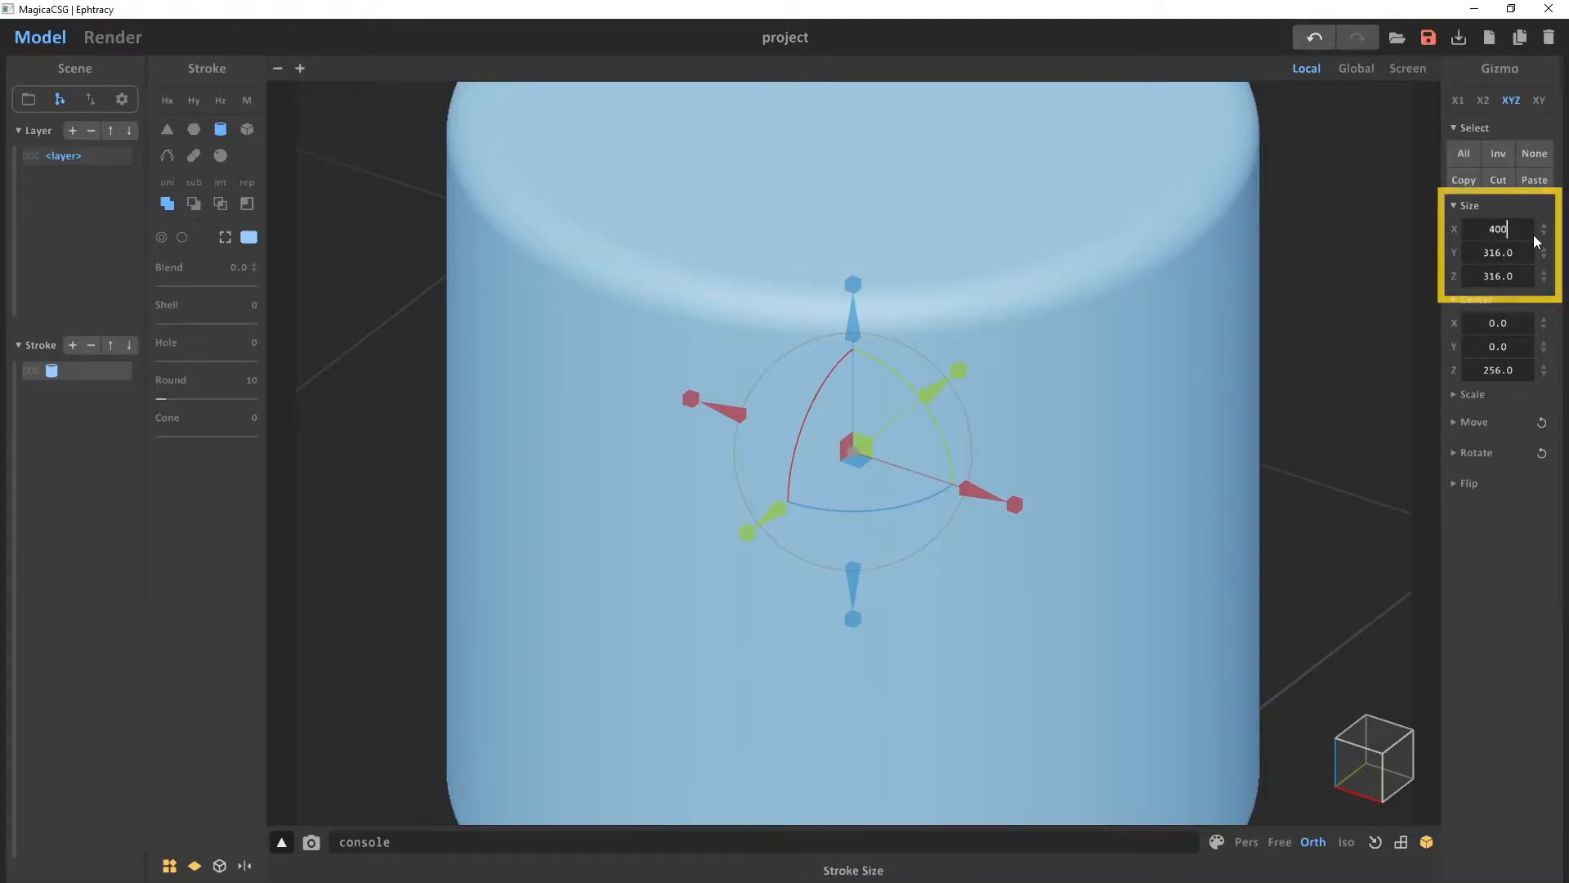
{"action": "key", "text": "Return"}
{"action": "left_click", "coordinate": [1487, 253]}
{"action": "type", "text": "400"}
{"action": "key", "text": "Return"}
{"action": "left_click", "coordinate": [1491, 277]}
{"action": "type", "text": "40"}
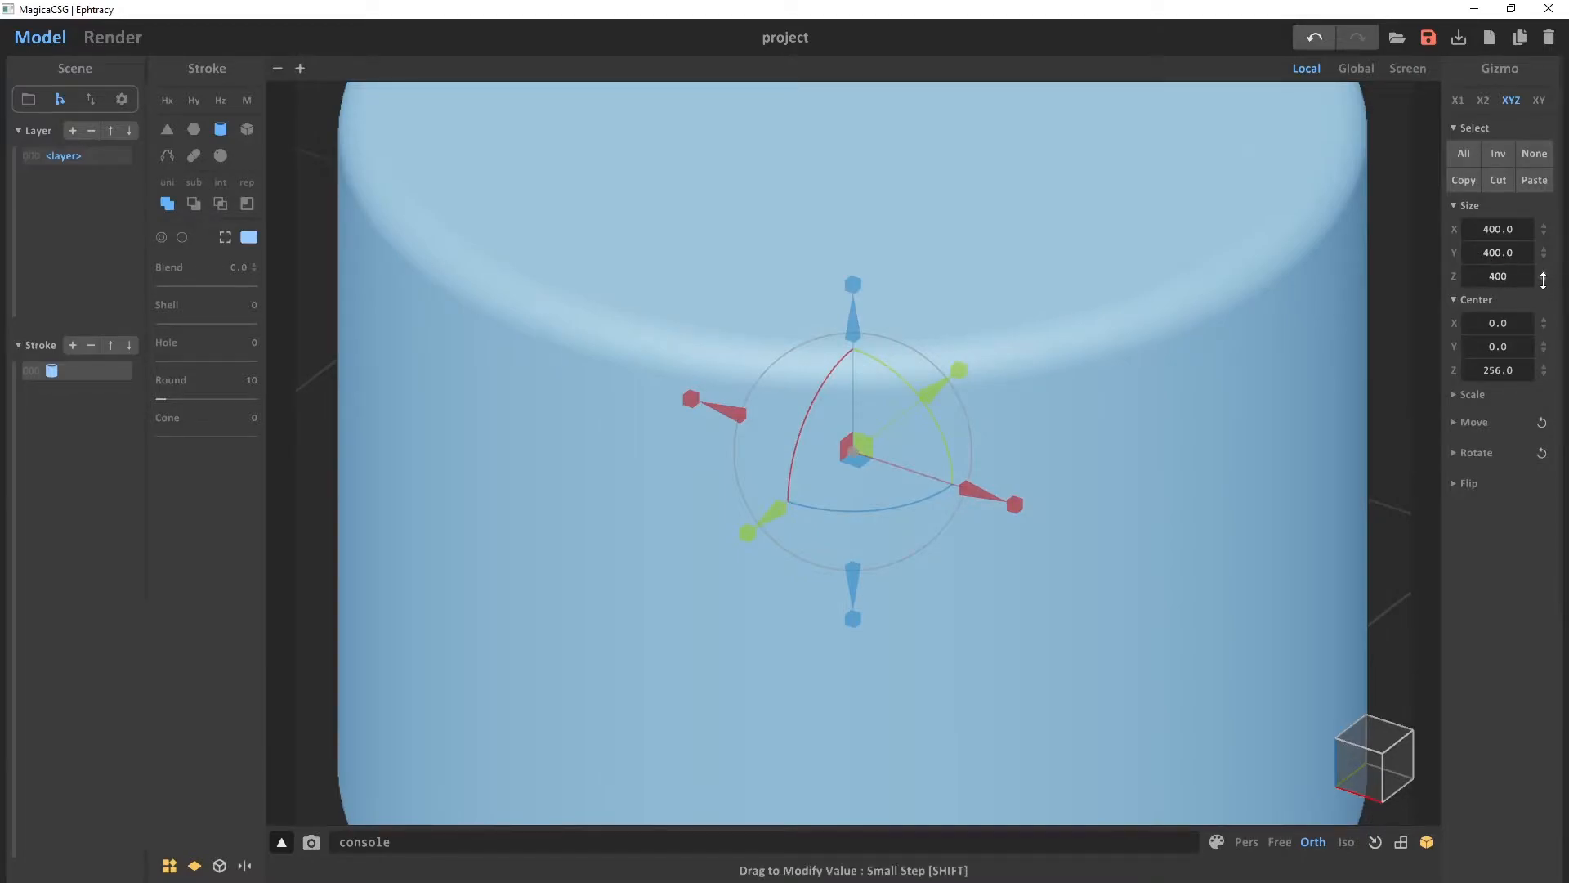
{"action": "key", "text": "Return"}
{"action": "scroll", "coordinate": [1068, 336], "scroll_direction": "down", "scroll_amount": 5}
{"action": "right_click_drag", "start_coordinate": [1119, 487], "coordinate": [1104, 454]}
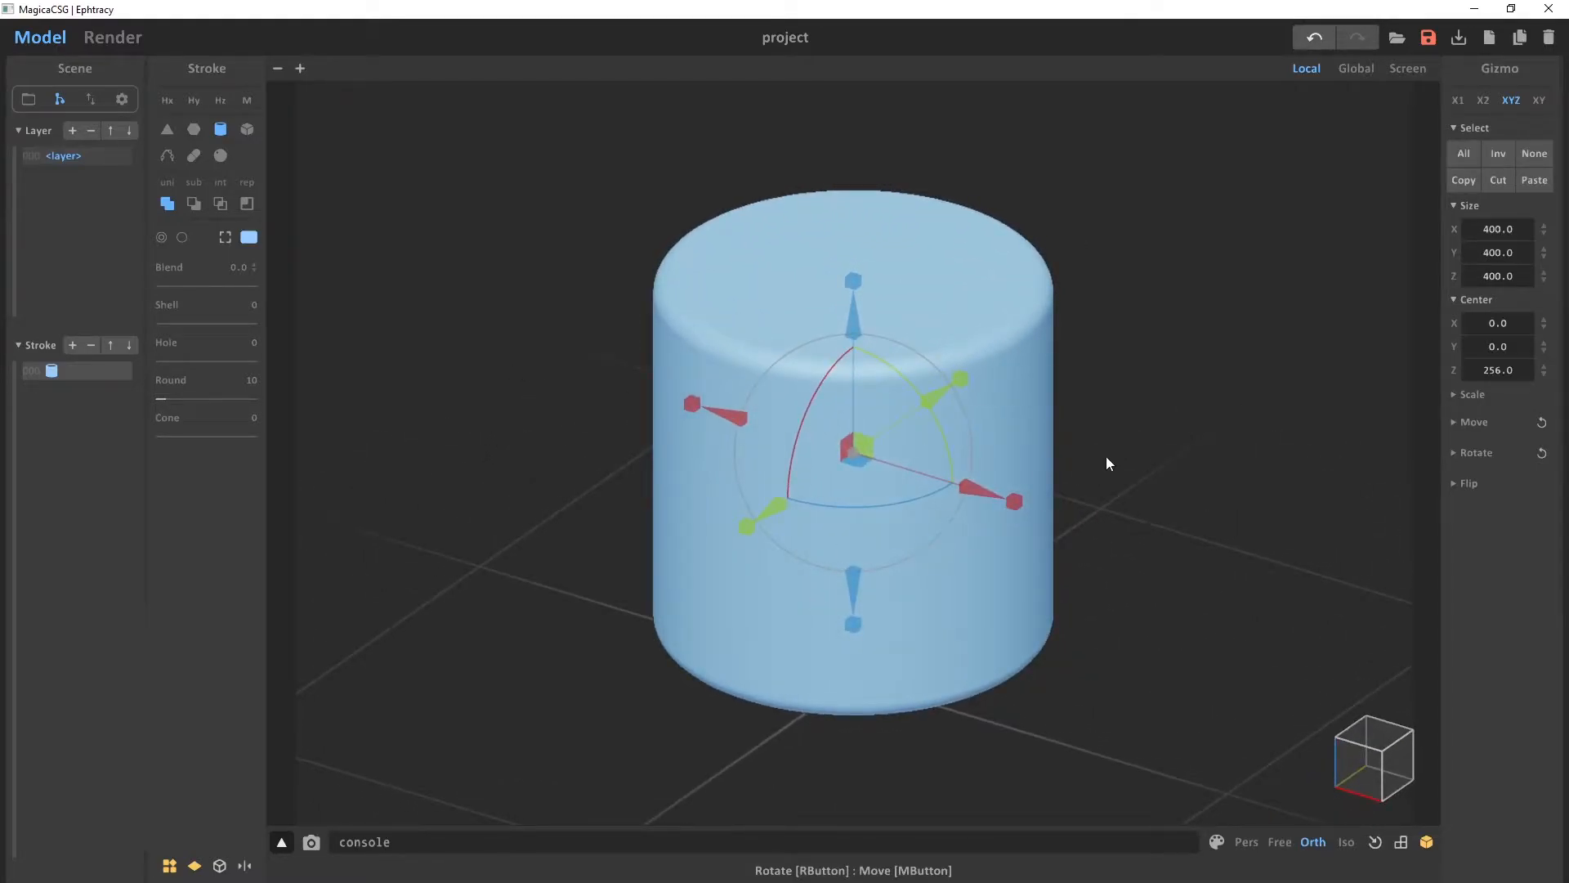
{"action": "right_click_drag", "start_coordinate": [1089, 430], "coordinate": [1108, 424]}
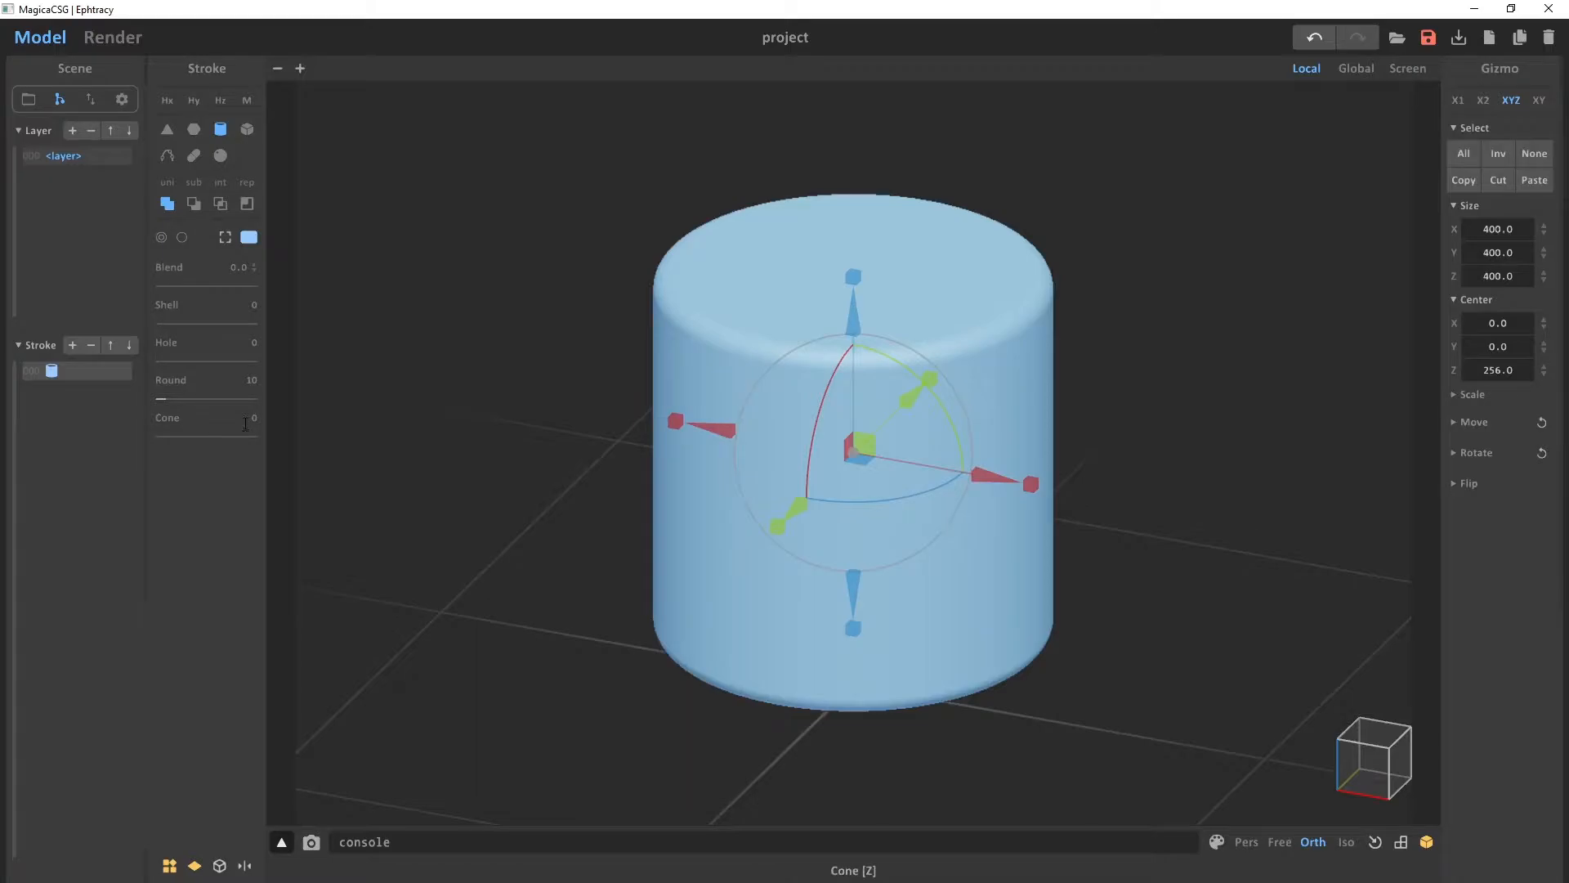
Try a light green colour on the cylinder, with hue 120 and saturation 106
{"action": "left_click", "coordinate": [249, 245]}
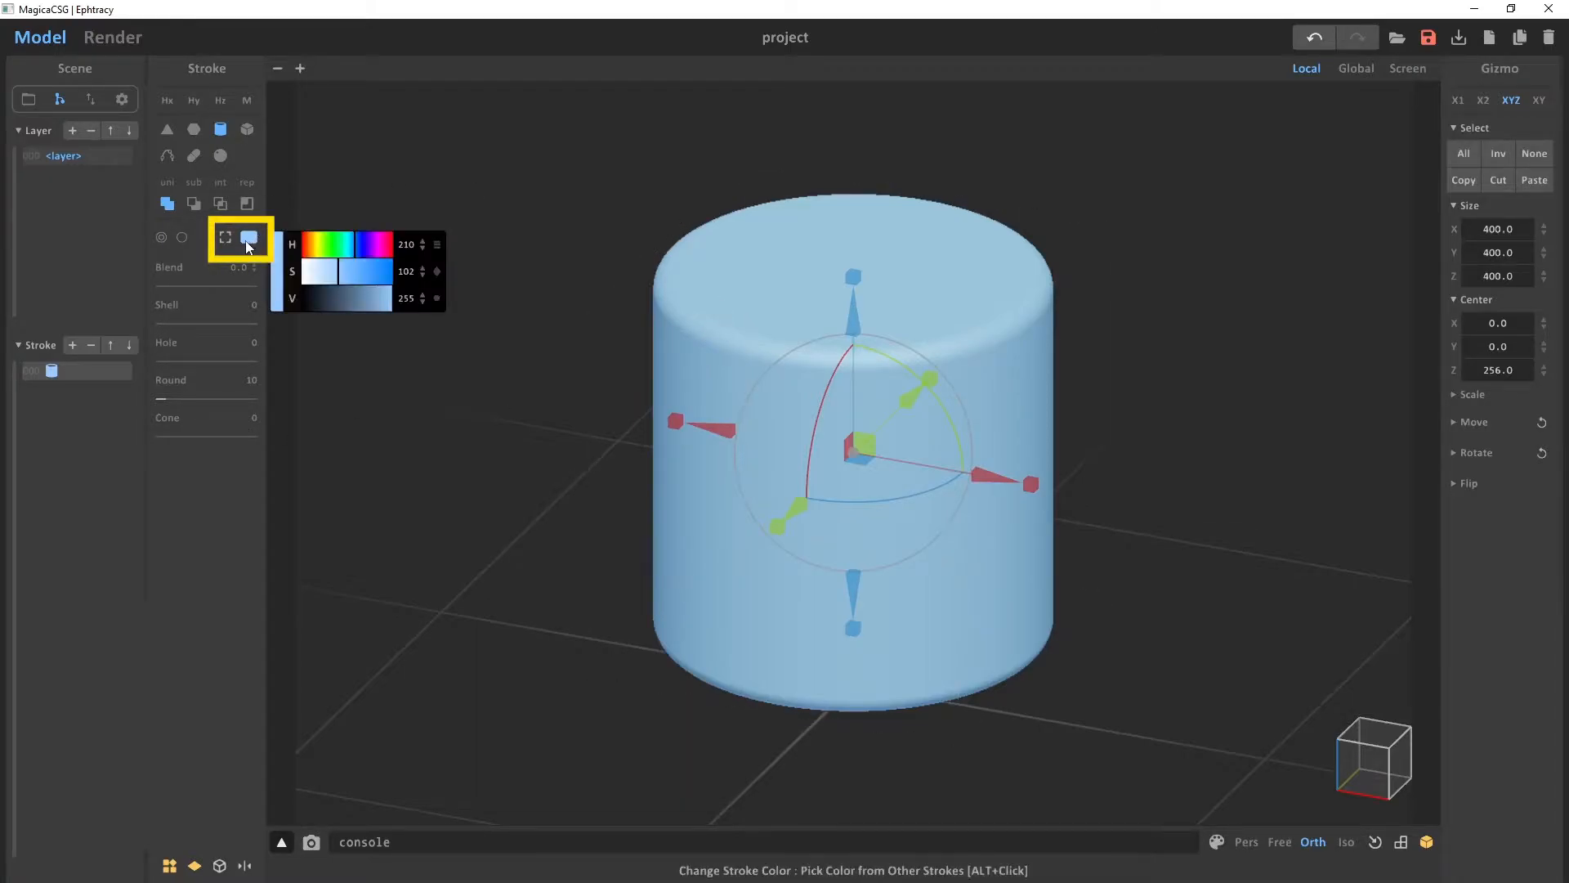
{"action": "left_click", "coordinate": [341, 246]}
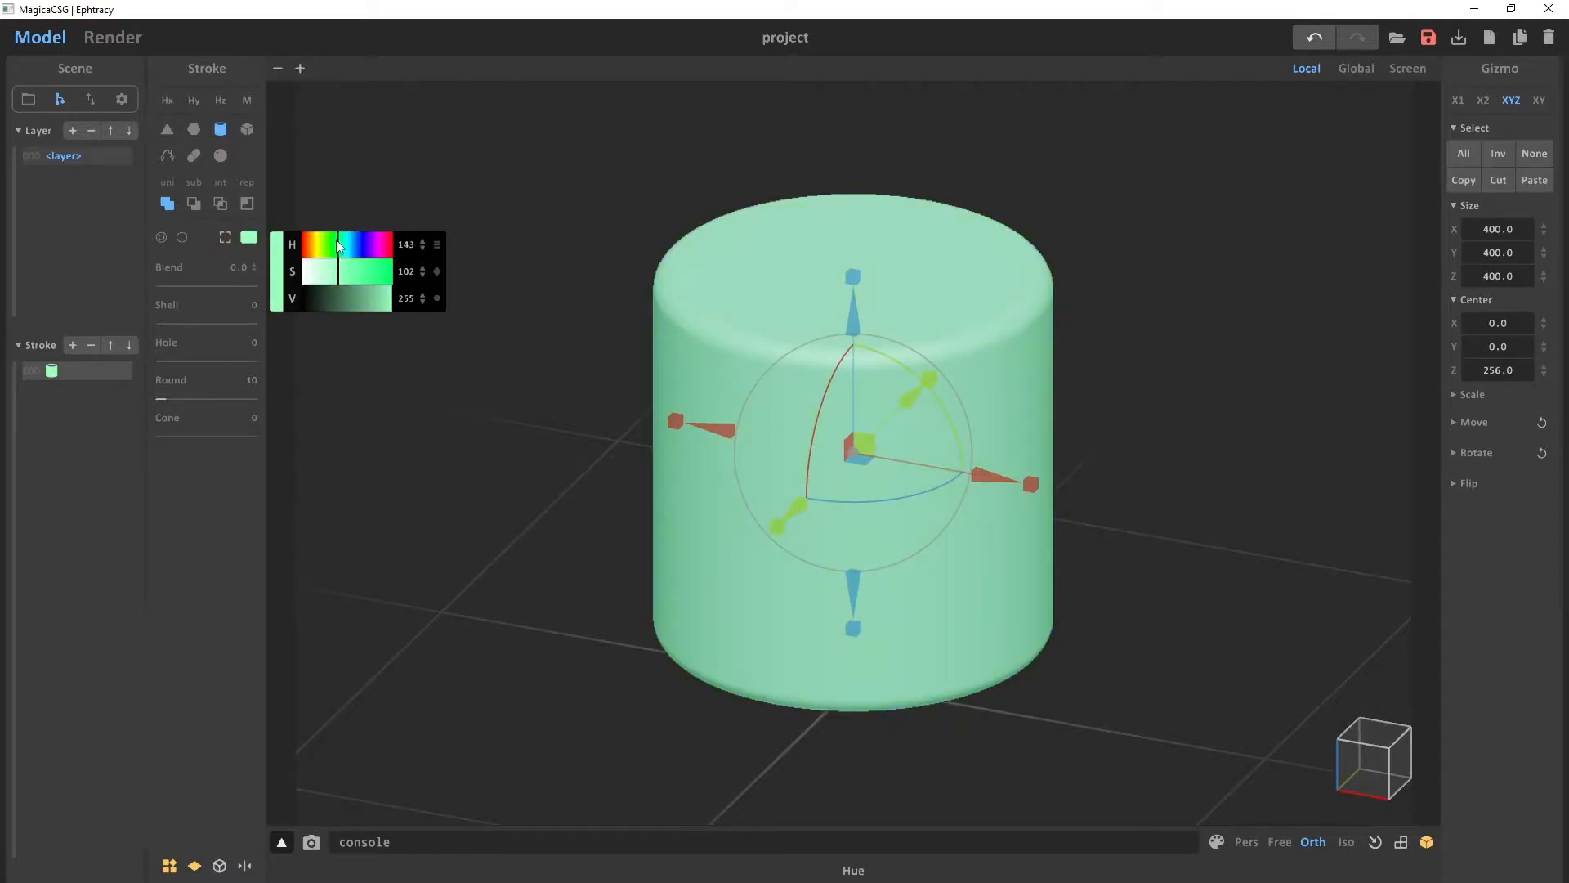
{"action": "left_click_drag", "start_coordinate": [344, 272], "coordinate": [374, 276]}
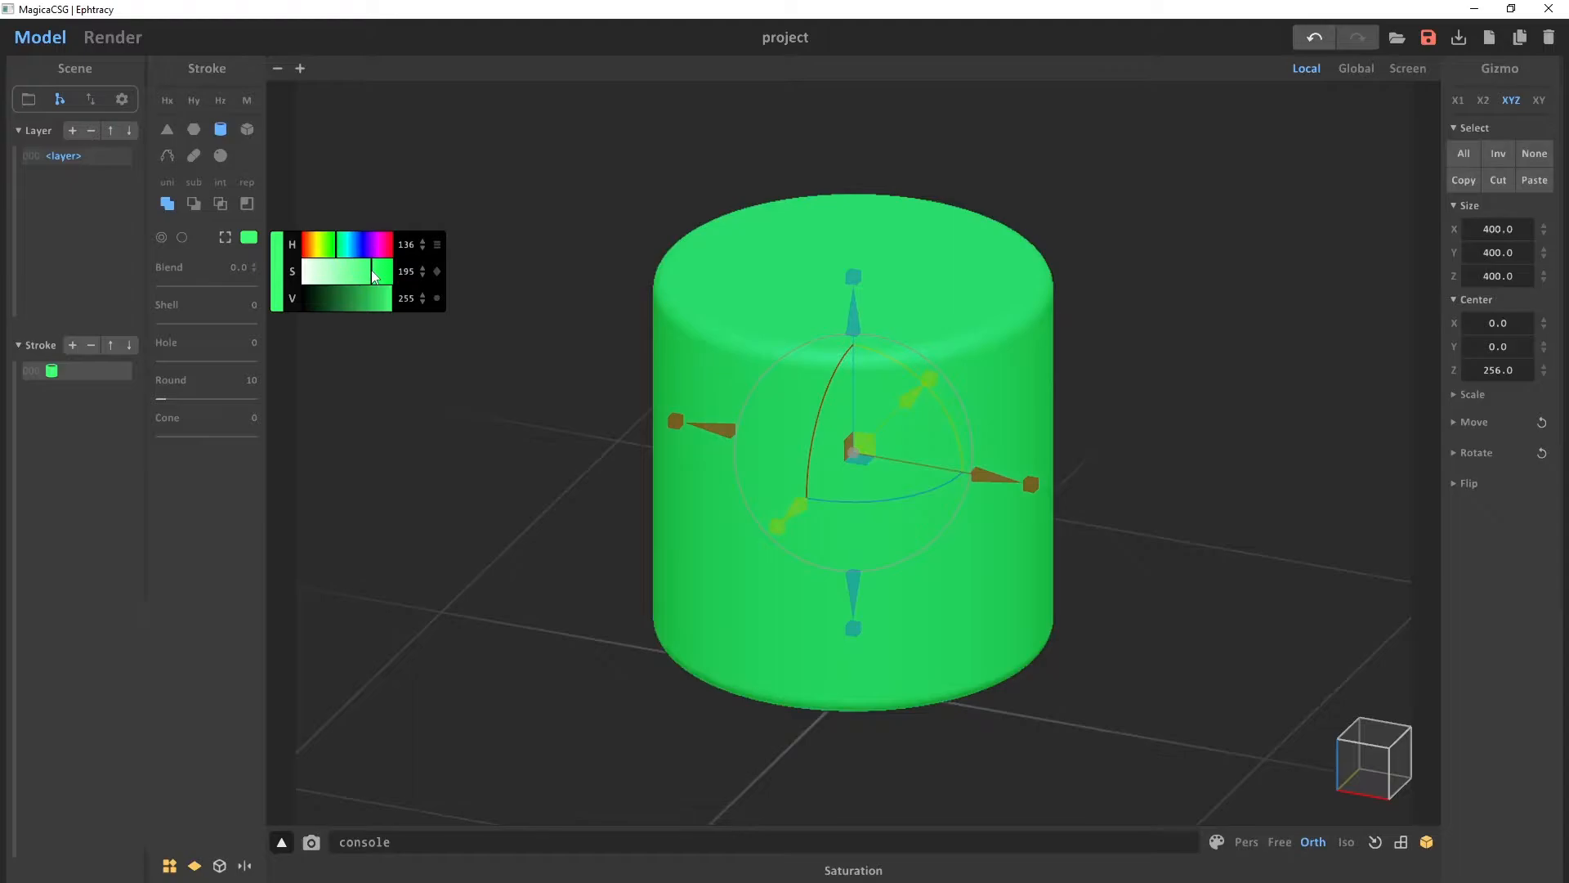
{"action": "left_click_drag", "start_coordinate": [356, 242], "coordinate": [340, 280]}
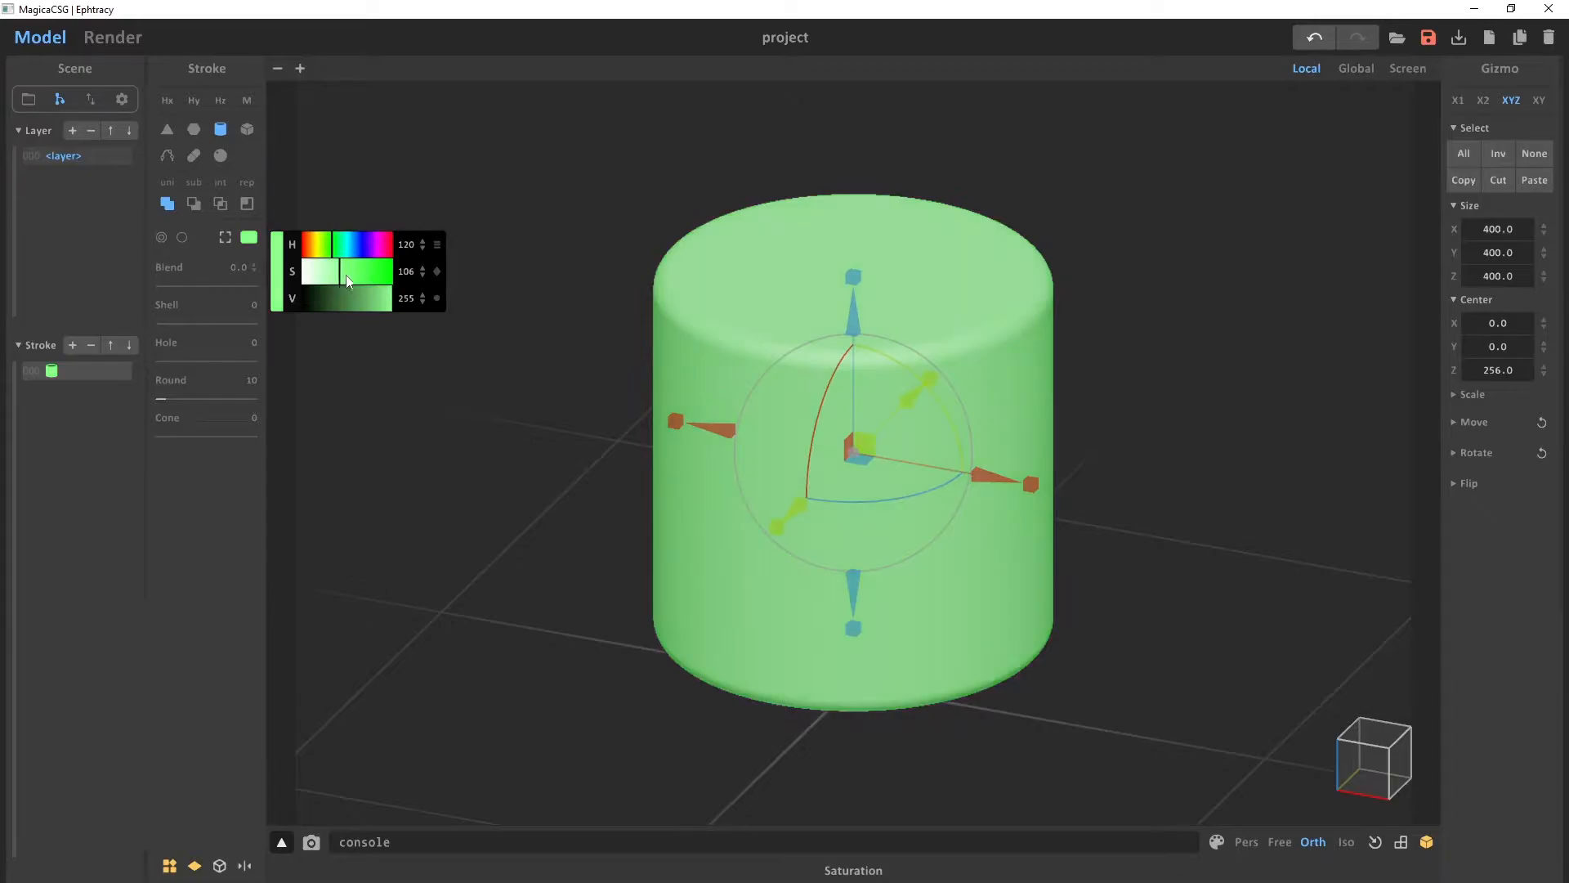
Set the cylinder's colour to the hex value a4ca39 and close the colour picker
{"action": "left_click", "coordinate": [438, 248]}
{"action": "left_click", "coordinate": [370, 271]}
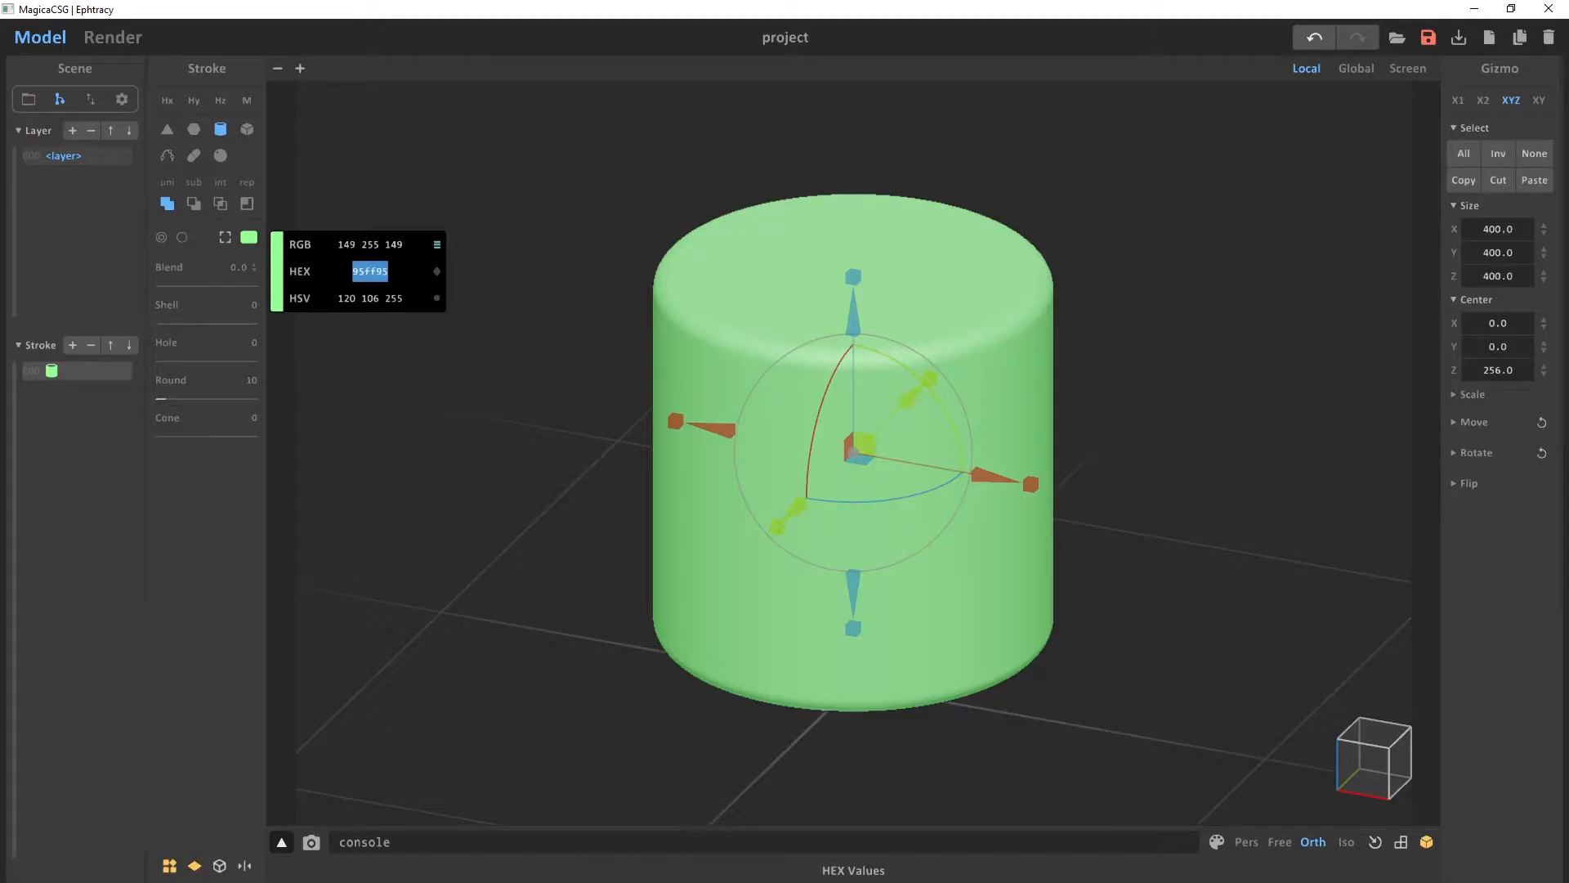
{"action": "type", "text": "a4ca"}
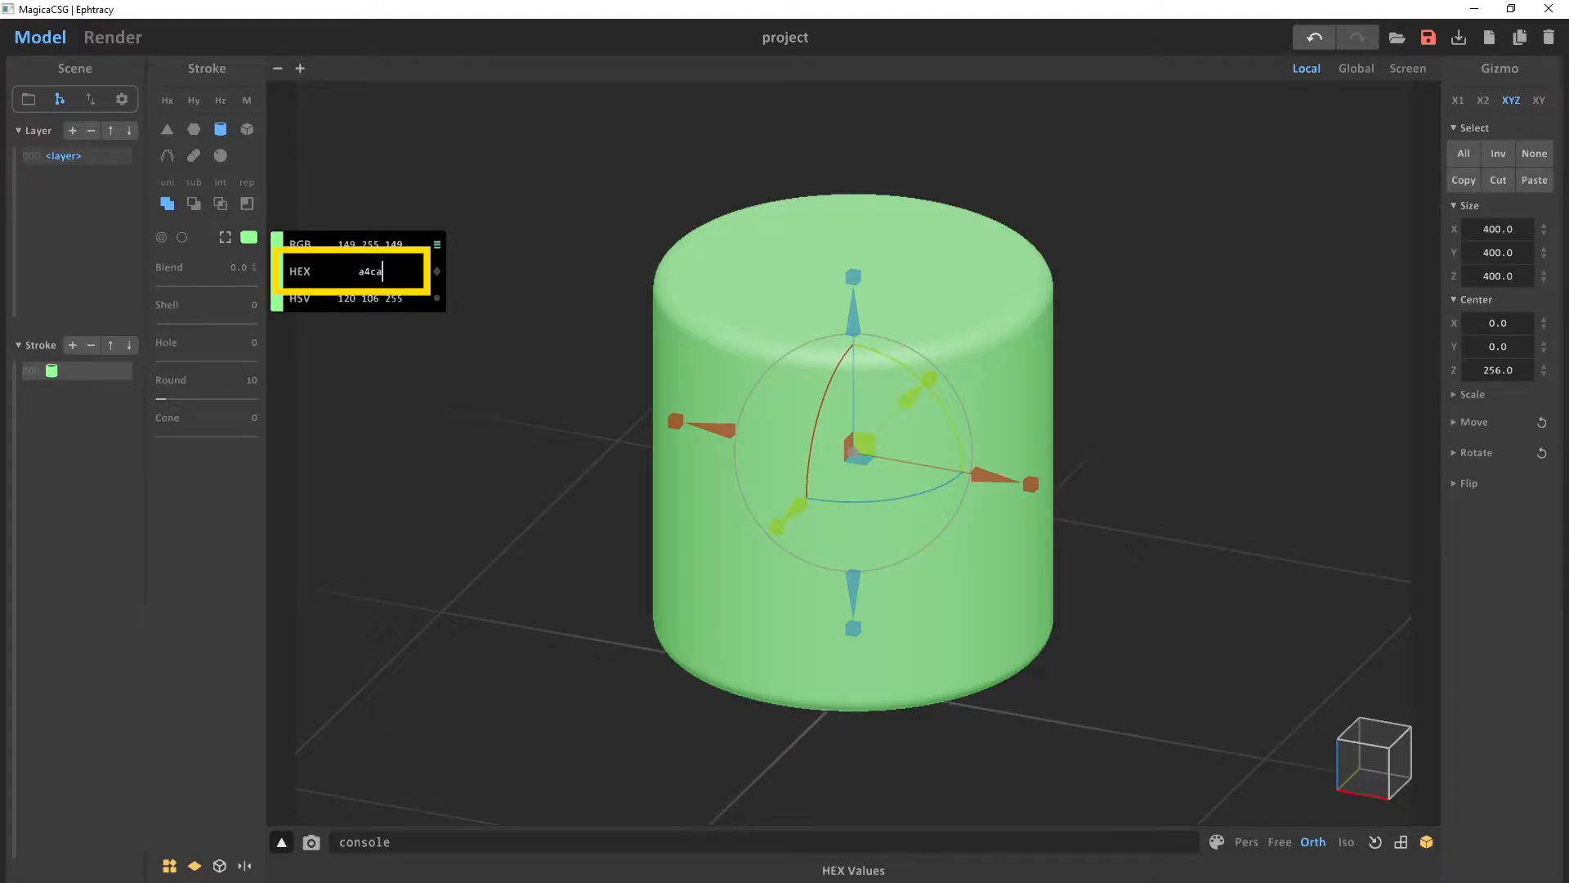
{"action": "type", "text": "39"}
{"action": "key", "text": "Return"}
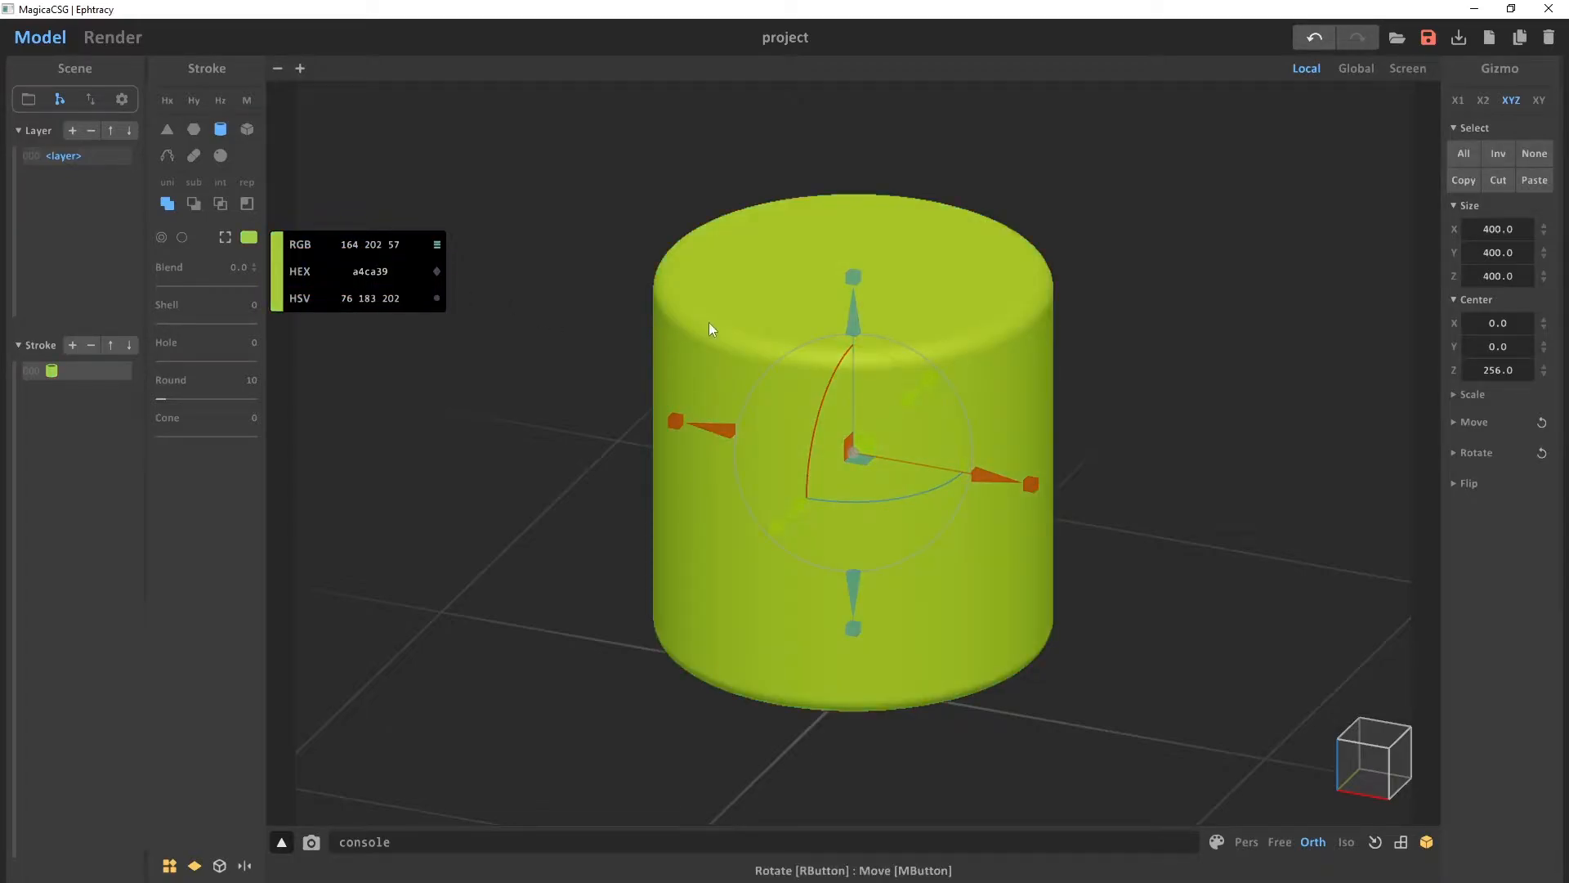
{"action": "left_click", "coordinate": [556, 263]}
{"action": "left_click", "coordinate": [708, 384]}
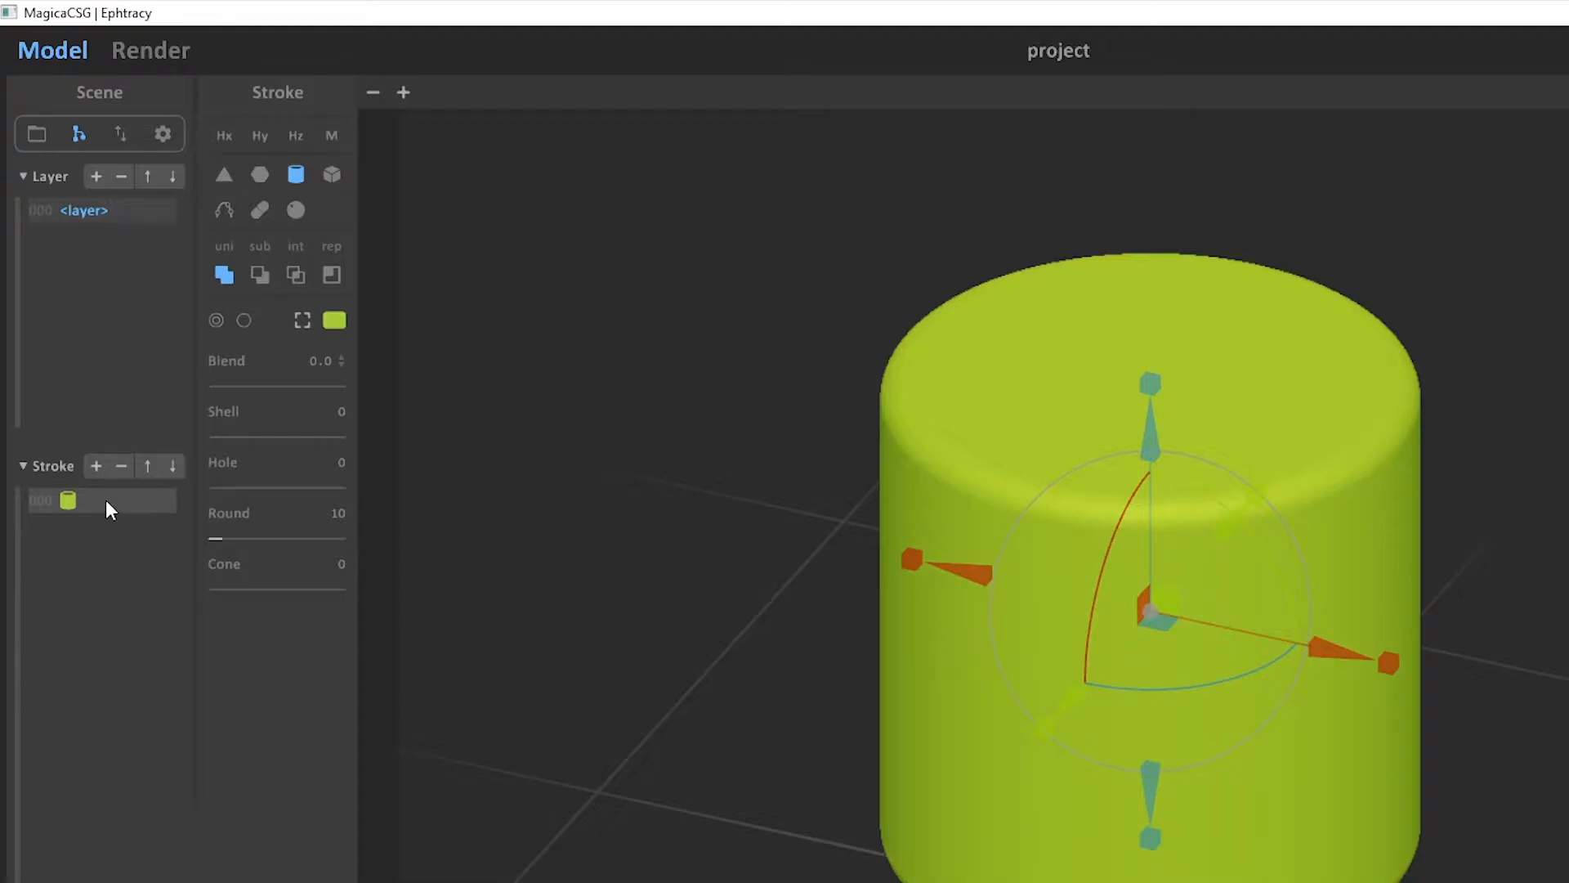
Rename the scene's only layer to Android Mascot
{"action": "double_click", "coordinate": [120, 213]}
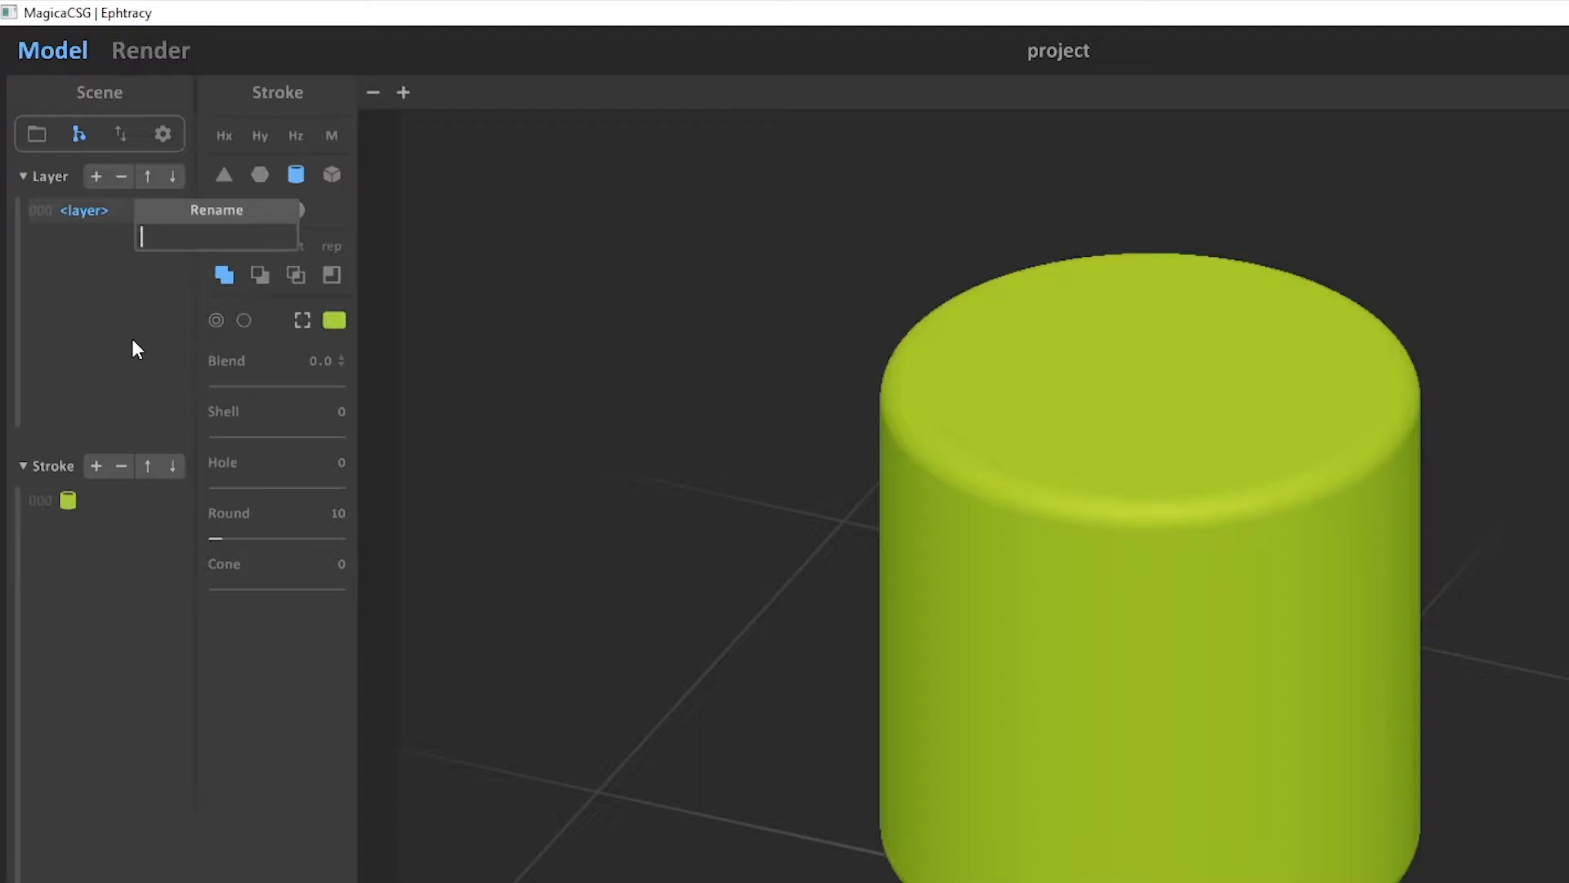
{"action": "type", "text": "Android Mascot"}
{"action": "key", "text": "Return"}
Rename the cylinder stroke to Body
{"action": "left_click", "coordinate": [100, 513]}
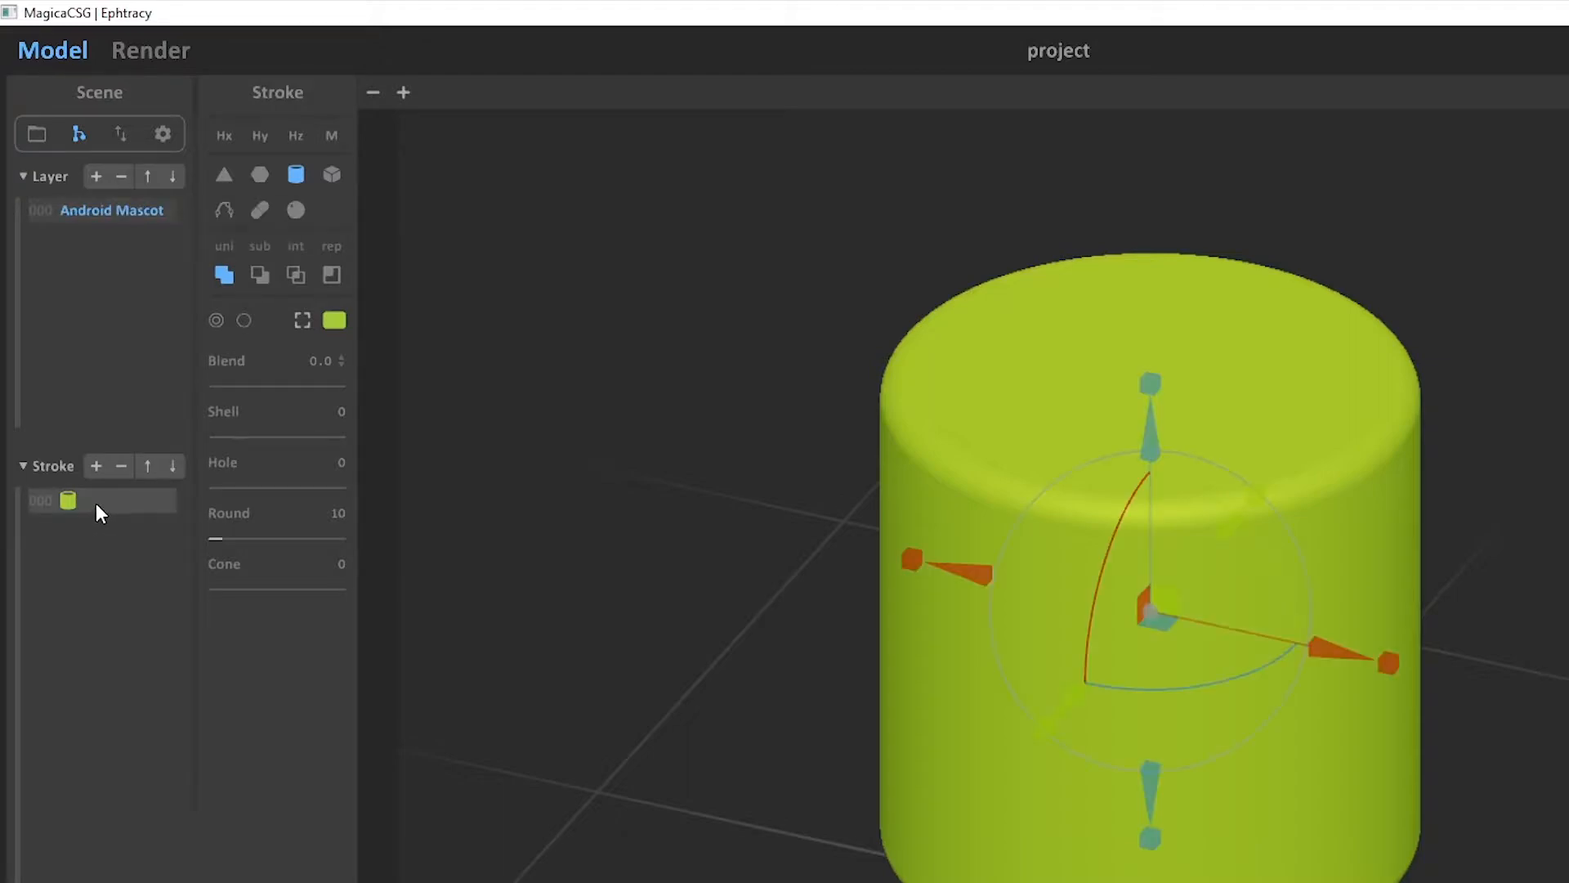
{"action": "double_click", "coordinate": [98, 502]}
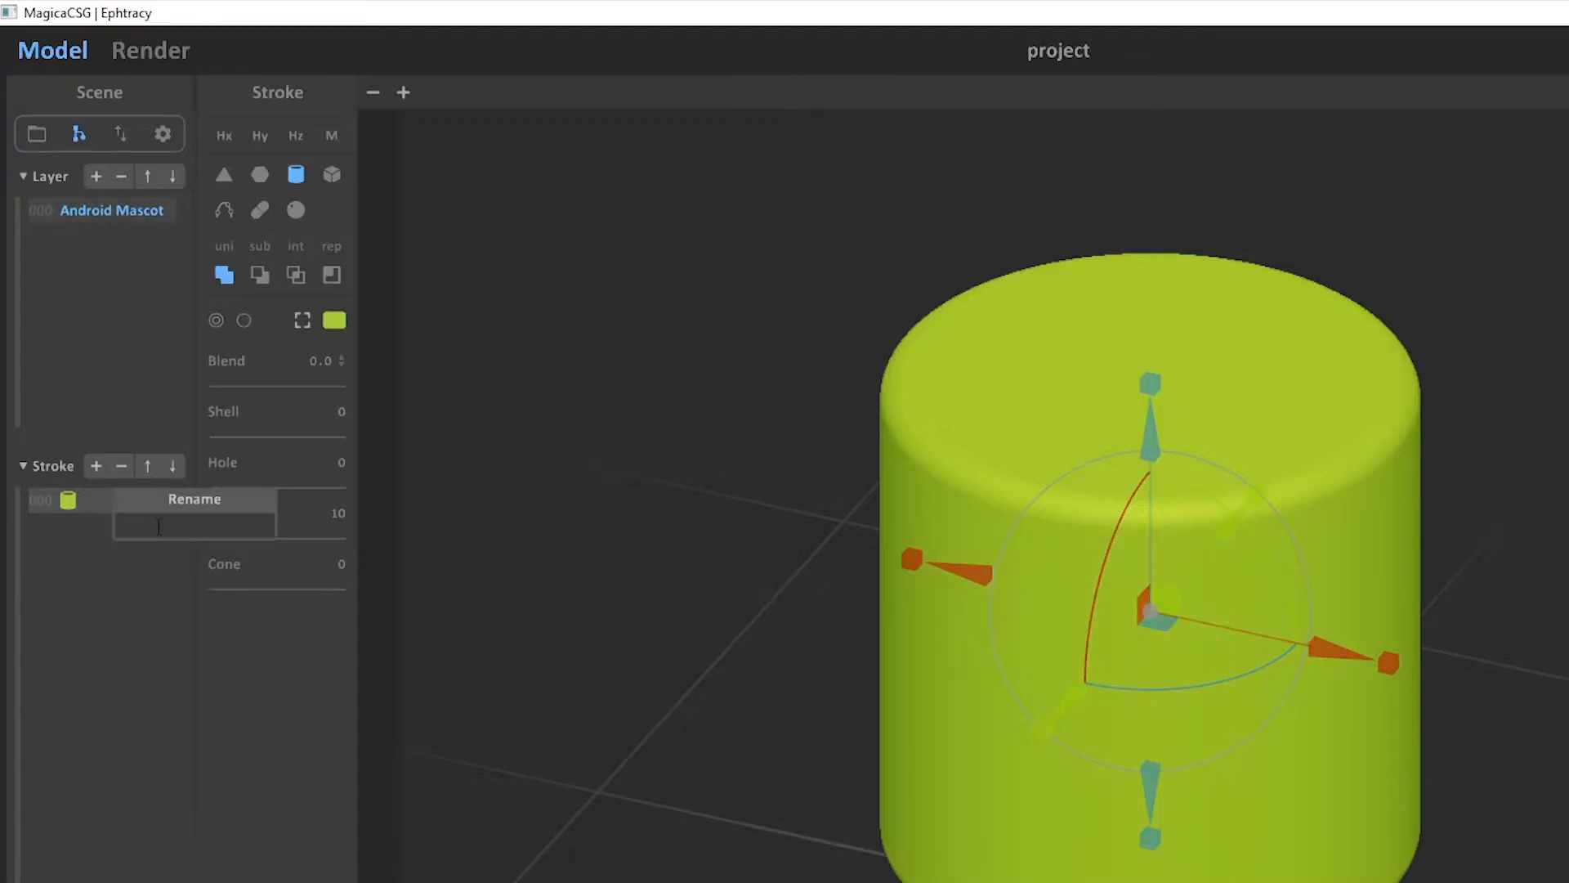
{"action": "type", "text": "Body"}
{"action": "key", "text": "Return"}
{"action": "left_click", "coordinate": [143, 568]}
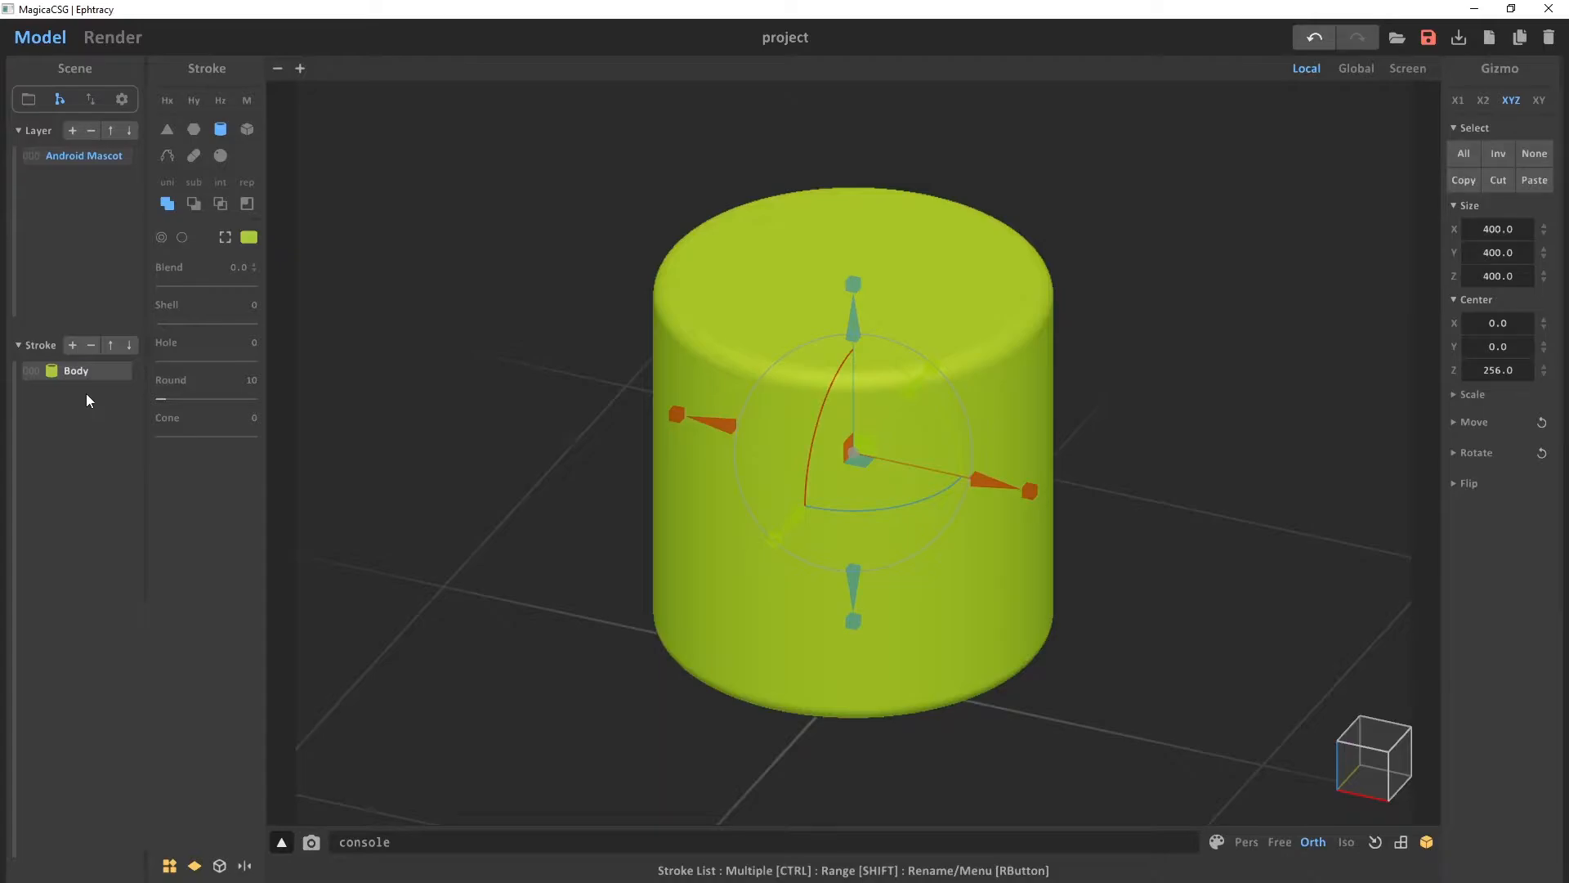
{"action": "right_click_drag", "start_coordinate": [551, 419], "coordinate": [575, 384]}
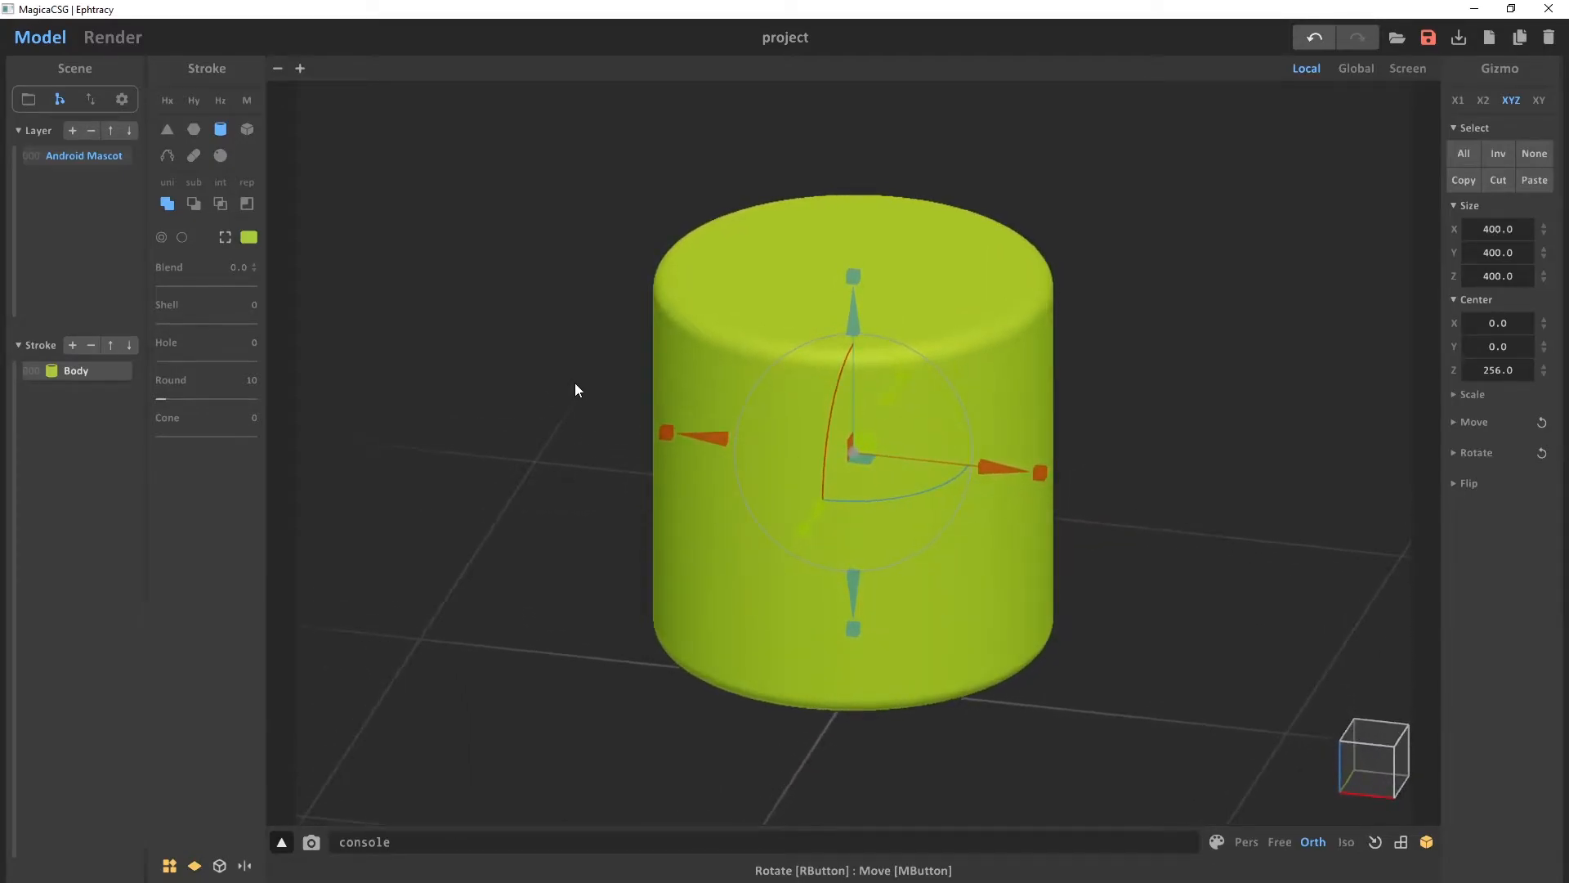
{"action": "right_click_drag", "start_coordinate": [952, 396], "coordinate": [1139, 396]}
{"action": "right_click_drag", "start_coordinate": [924, 670], "coordinate": [862, 334]}
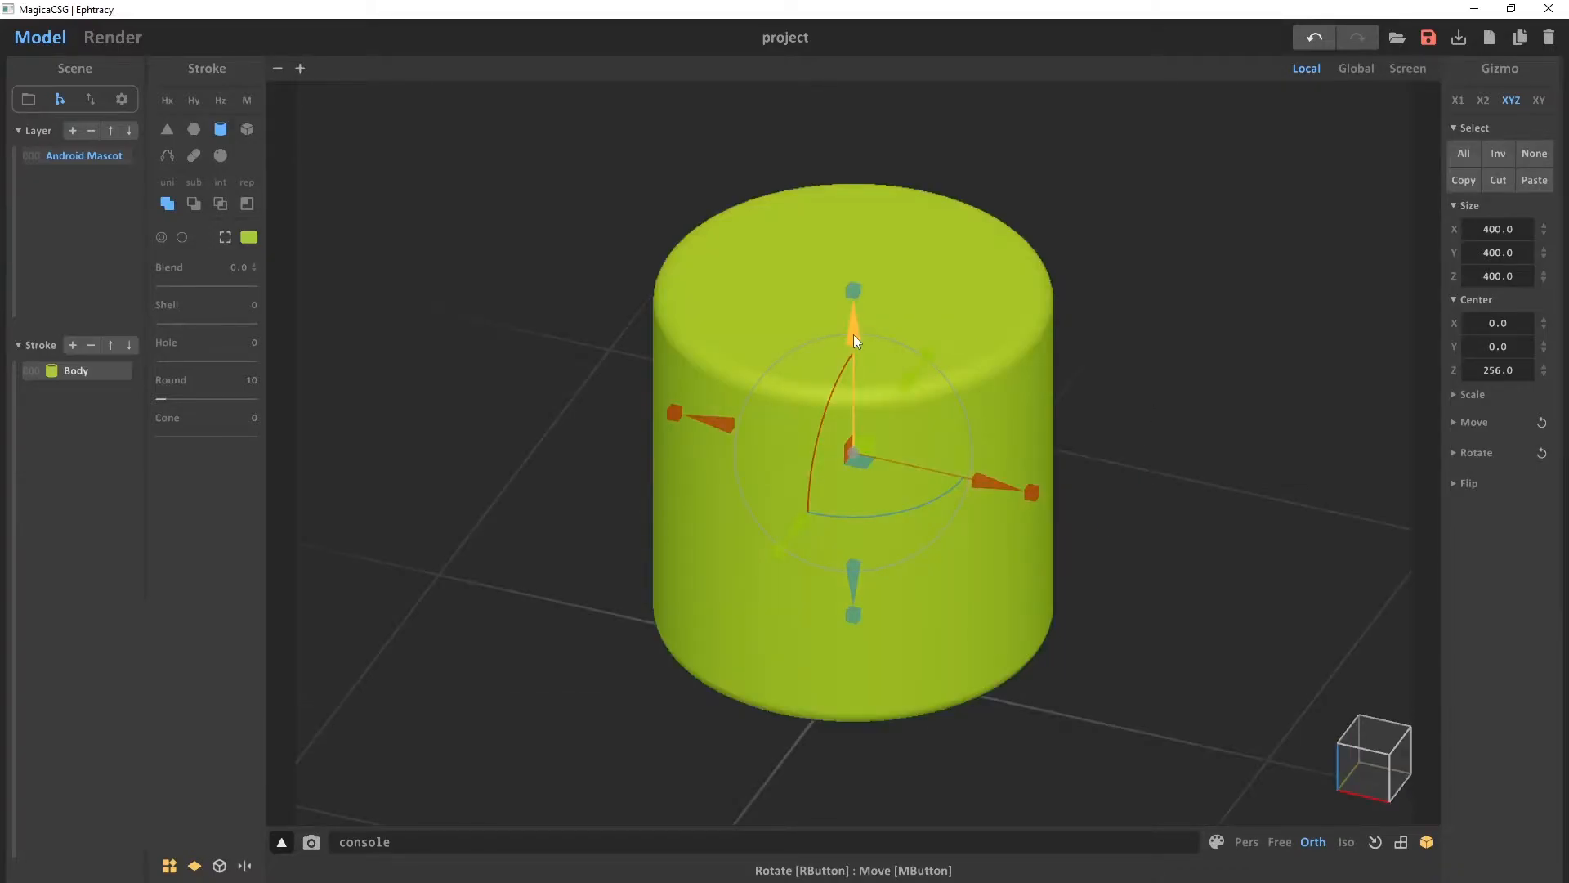
Raise the Body along Z to a center height of about 457, keeping it selected
{"action": "left_click_drag", "start_coordinate": [854, 335], "coordinate": [871, 184]}
{"action": "right_click_drag", "start_coordinate": [872, 184], "coordinate": [995, 490]}
{"action": "left_click", "coordinate": [1017, 460]}
{"action": "scroll", "coordinate": [927, 302], "scroll_direction": "up", "scroll_amount": 5}
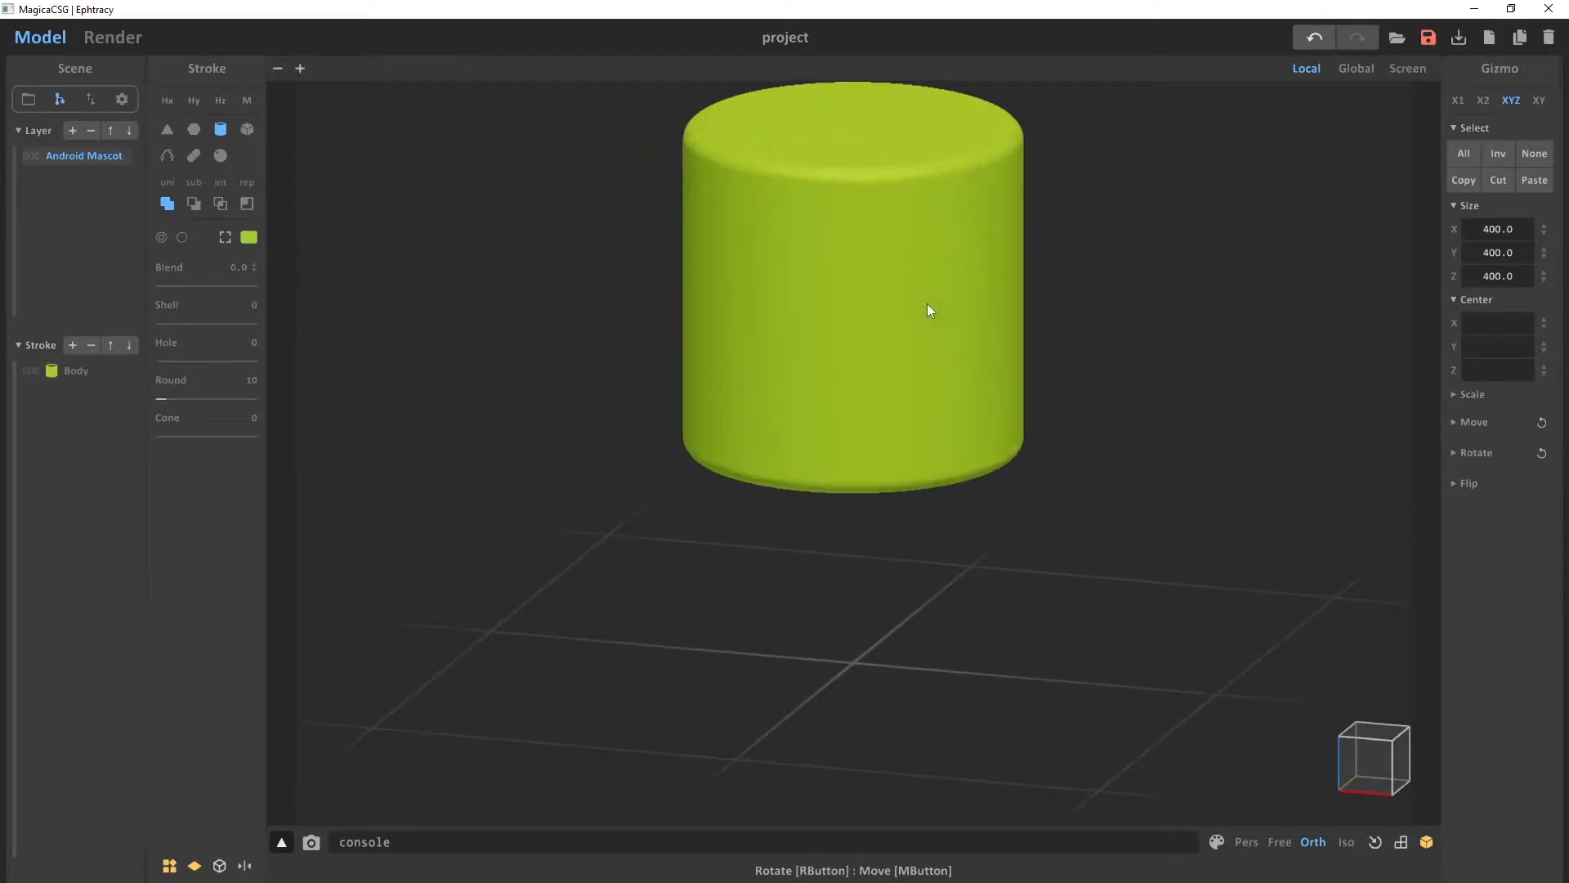
{"action": "key", "text": "ctrl+z"}
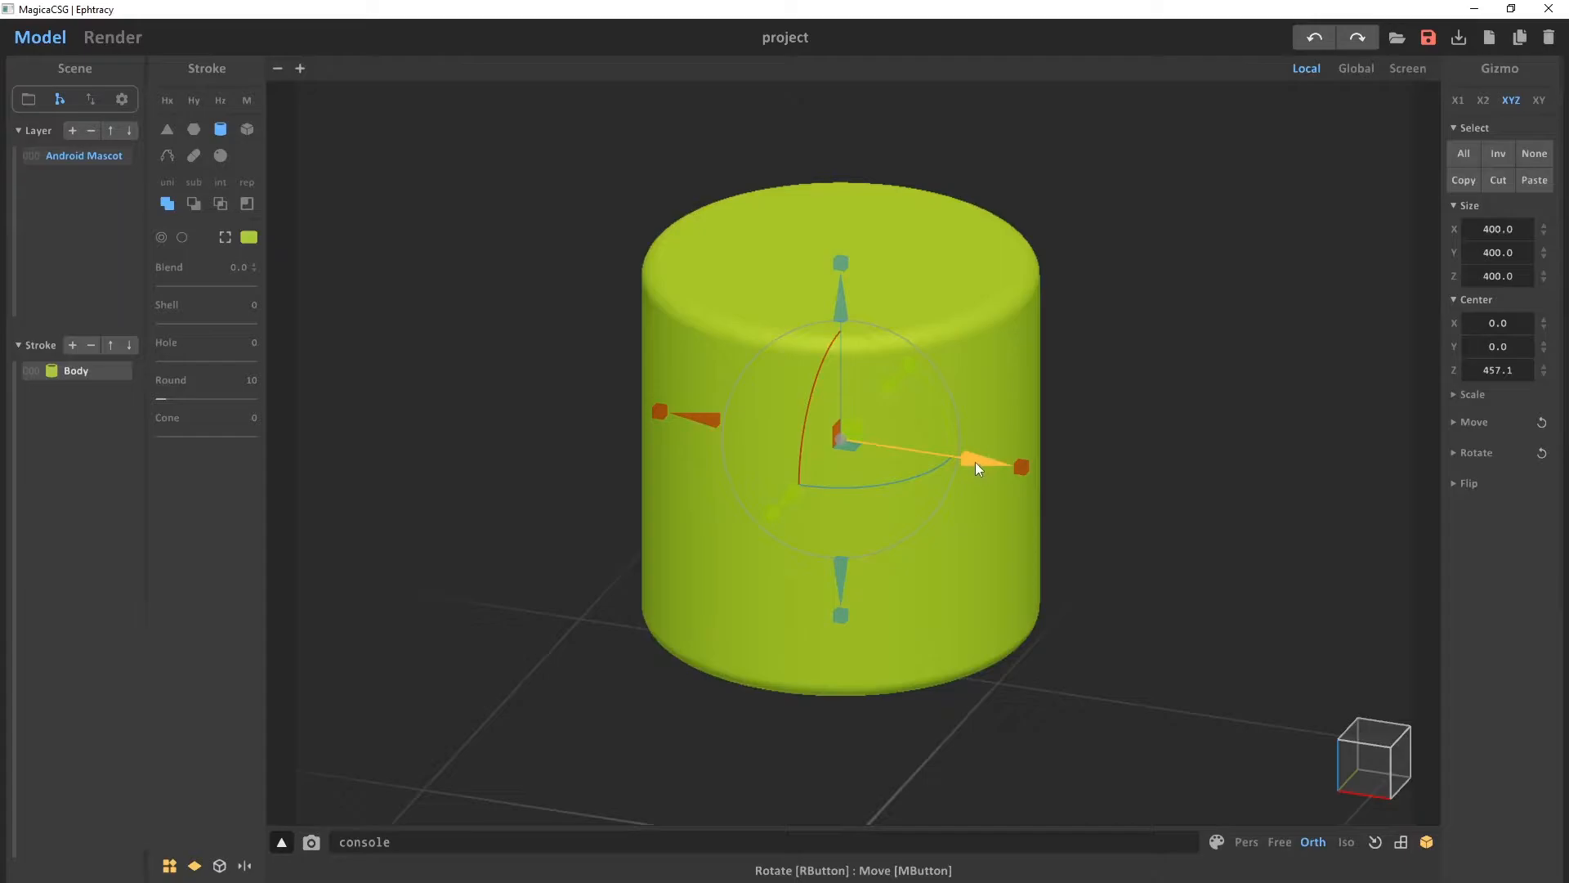
Duplicate the Body along X to a center of about 207.5 and rename the copy Arm
{"action": "mouse_move", "coordinate": [980, 460]}
{"action": "left_mouse_down", "text": "shift"}
{"action": "mouse_move", "coordinate": [1245, 505]}
{"action": "mouse_move", "coordinate": [1171, 481]}
{"action": "left_mouse_up", "text": "shift"}
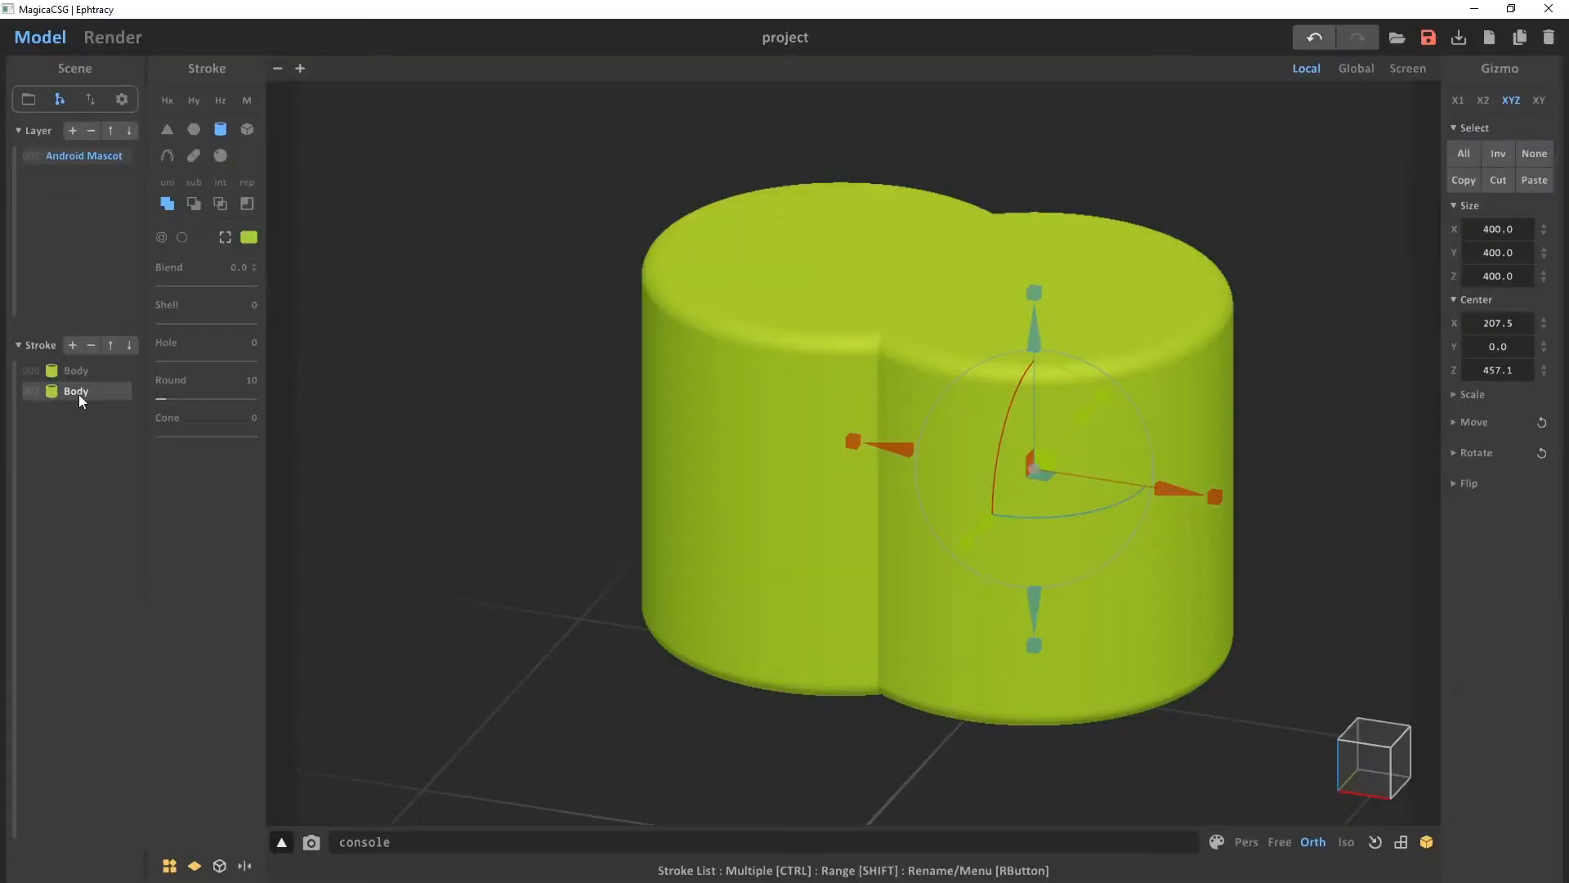
{"action": "double_click", "coordinate": [106, 372]}
{"action": "key", "text": "BackSpace"}
{"action": "key", "text": "BackSpace"}
{"action": "key", "text": "BackSpace"}
{"action": "key", "text": "BackSpace"}
{"action": "type", "text": "Arm"}
{"action": "key", "text": "Return"}
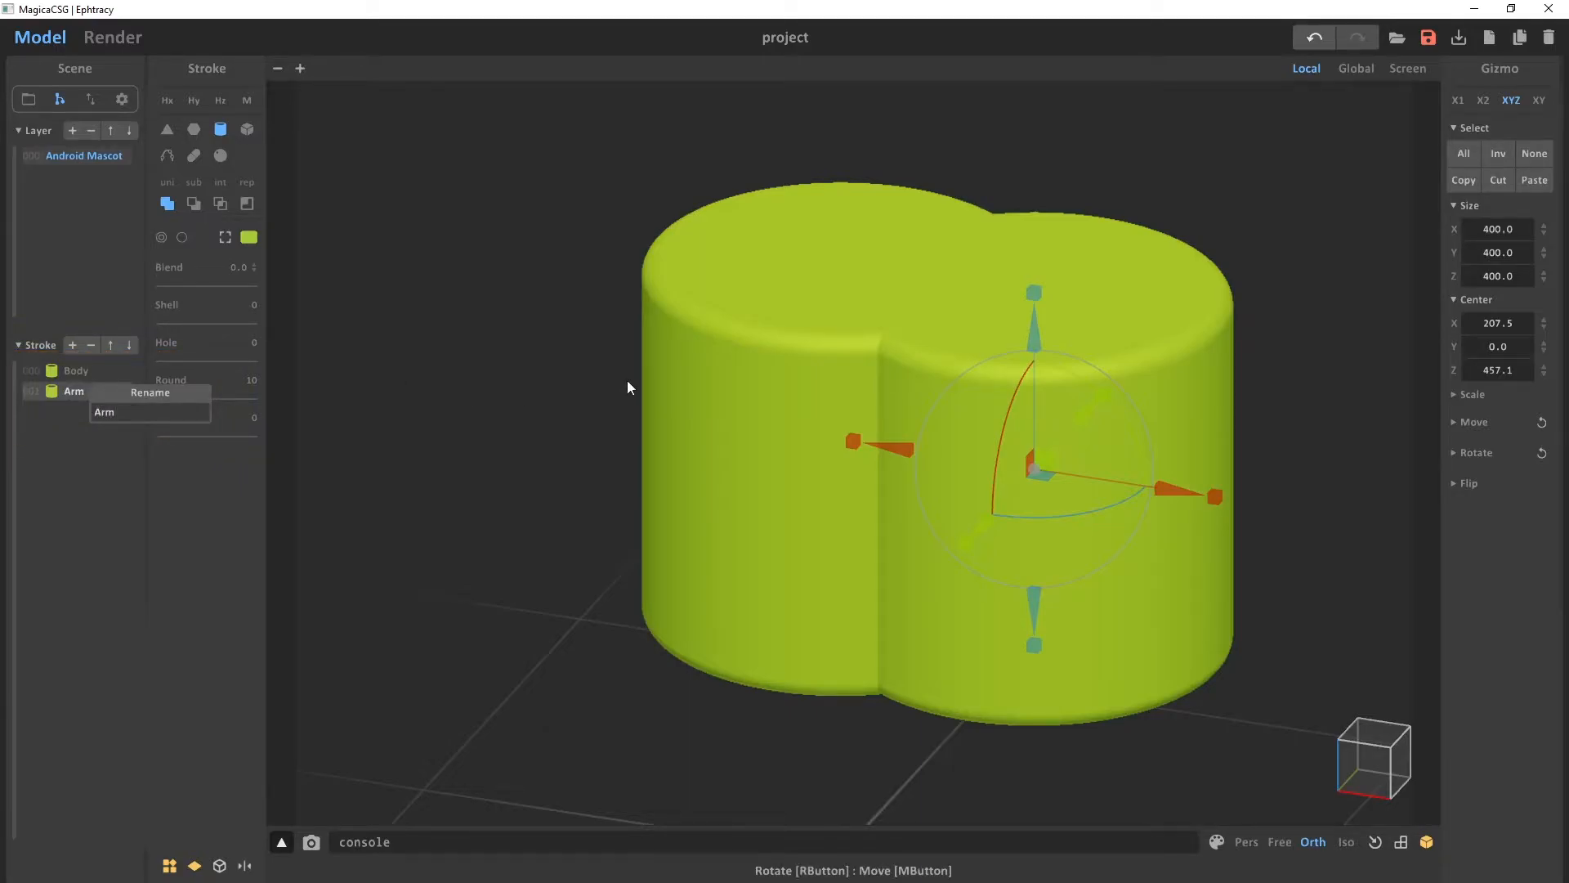
{"action": "left_click", "coordinate": [546, 420]}
Shrink the Arm to about 130 in X and Y together, using the XY scale constraint and keeping its height
{"action": "left_click", "coordinate": [65, 370]}
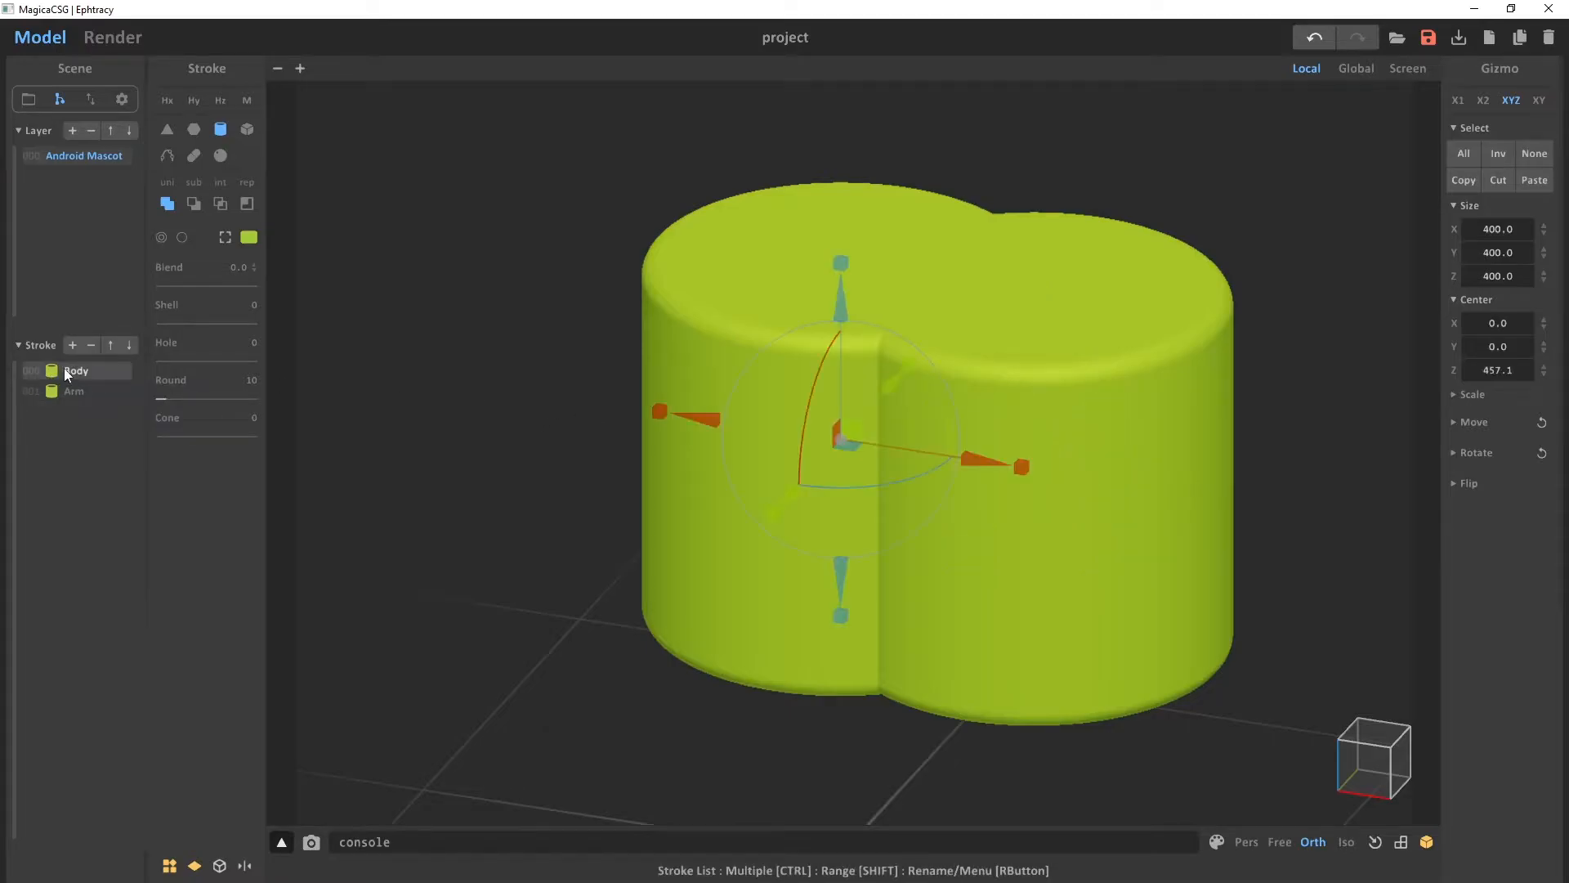
{"action": "left_click", "coordinate": [70, 392]}
{"action": "left_click", "coordinate": [78, 369]}
{"action": "left_click", "coordinate": [70, 390]}
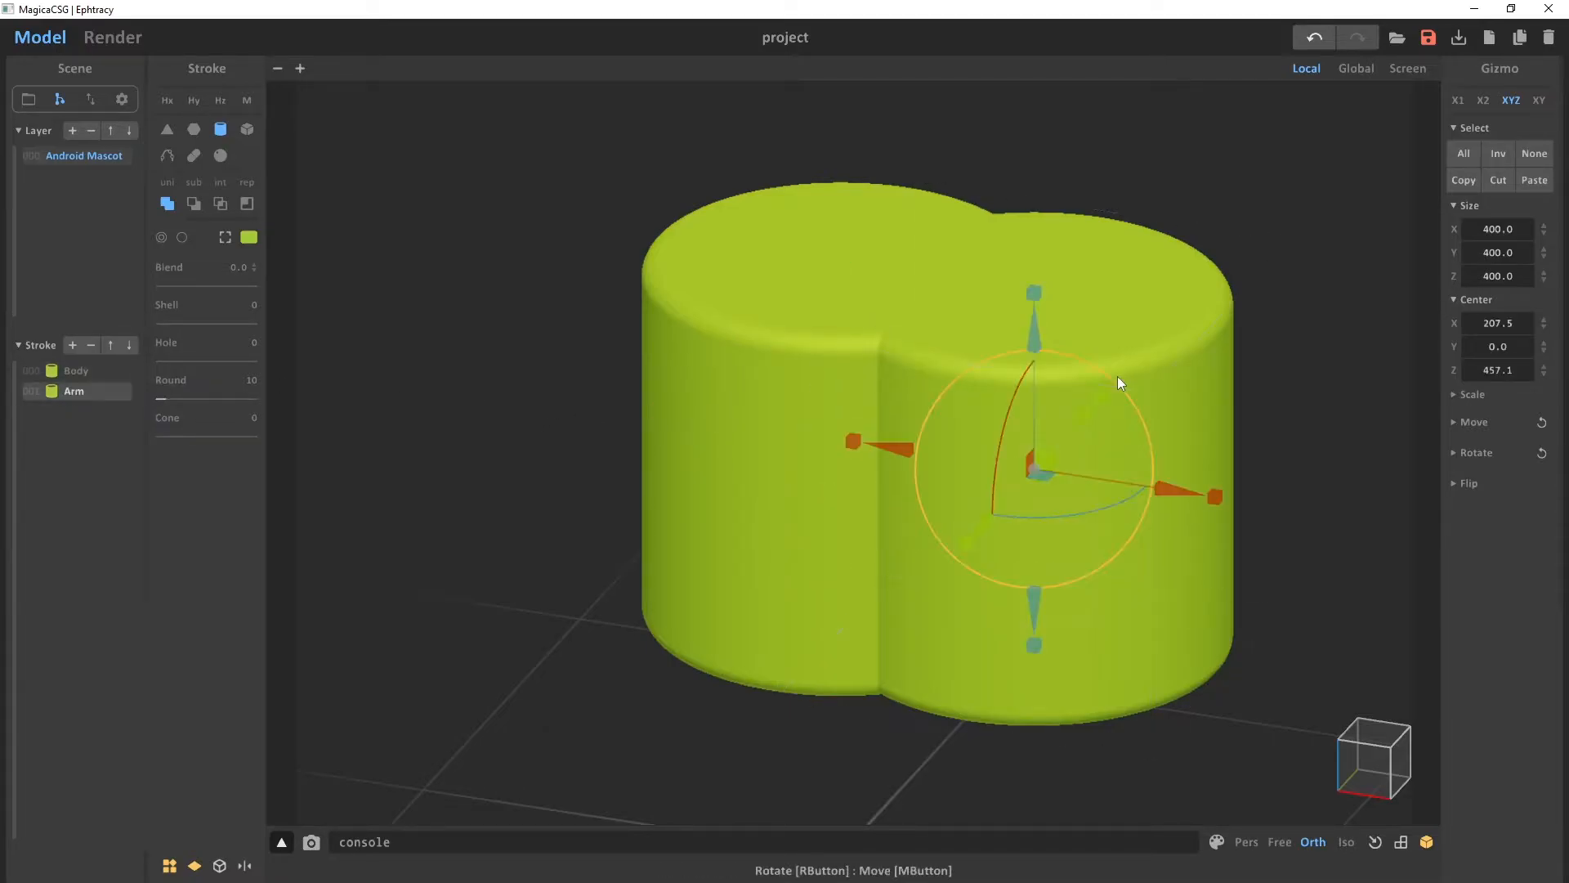
{"action": "mouse_move", "coordinate": [1096, 308]}
{"action": "right_mouse_down"}
{"action": "mouse_move", "coordinate": [1114, 283]}
{"action": "mouse_move", "coordinate": [1095, 315]}
{"action": "right_mouse_up"}
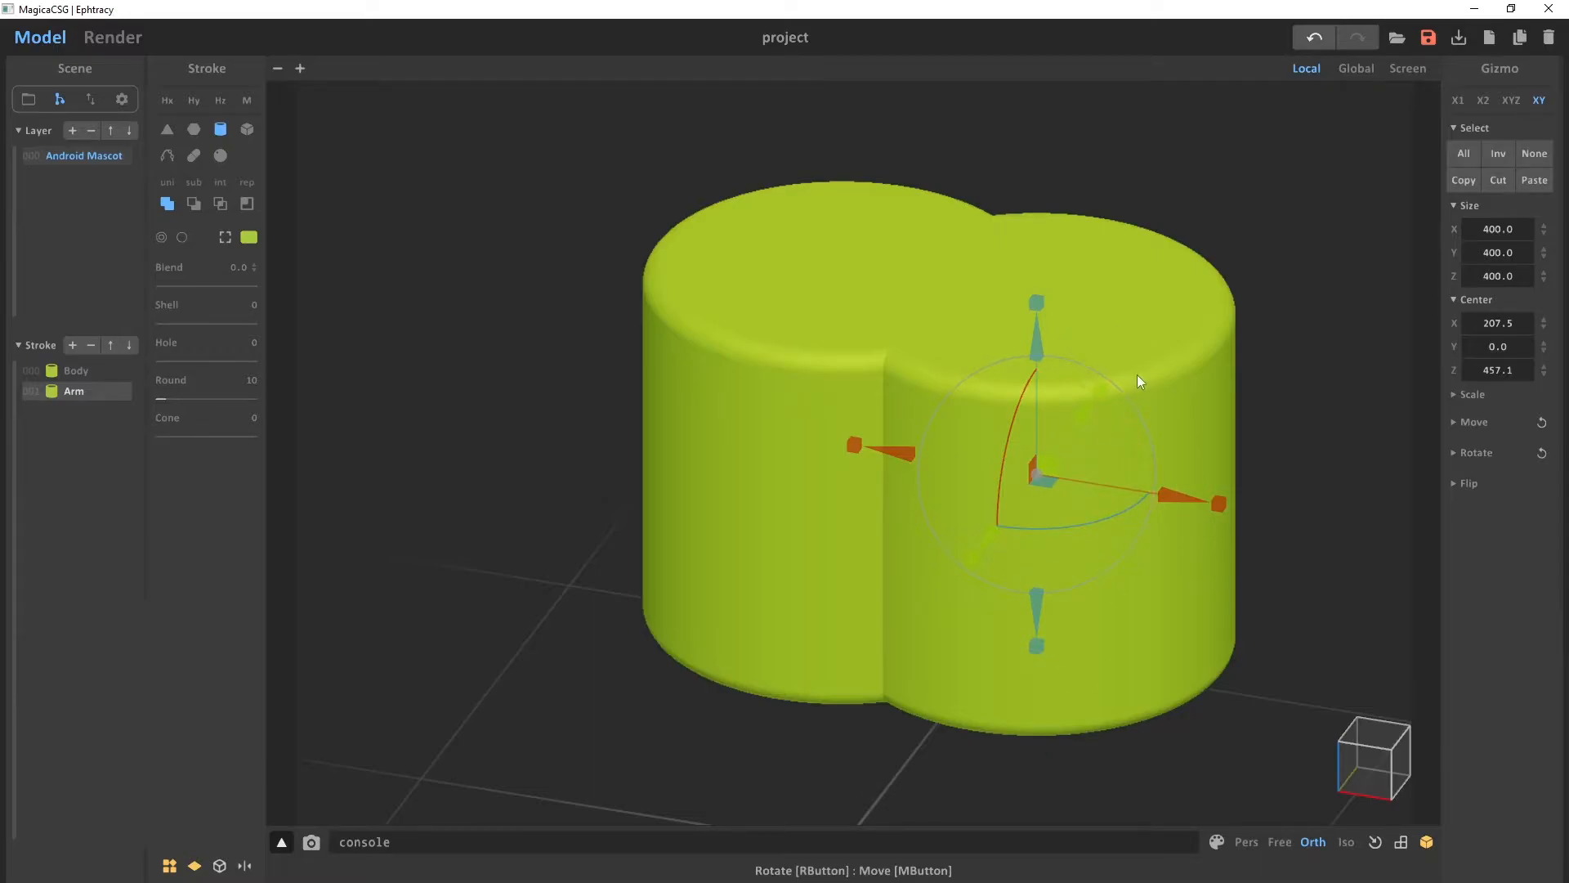
{"action": "left_click_drag", "start_coordinate": [1218, 503], "coordinate": [1092, 503]}
{"action": "right_click_drag", "start_coordinate": [1092, 504], "coordinate": [1166, 603]}
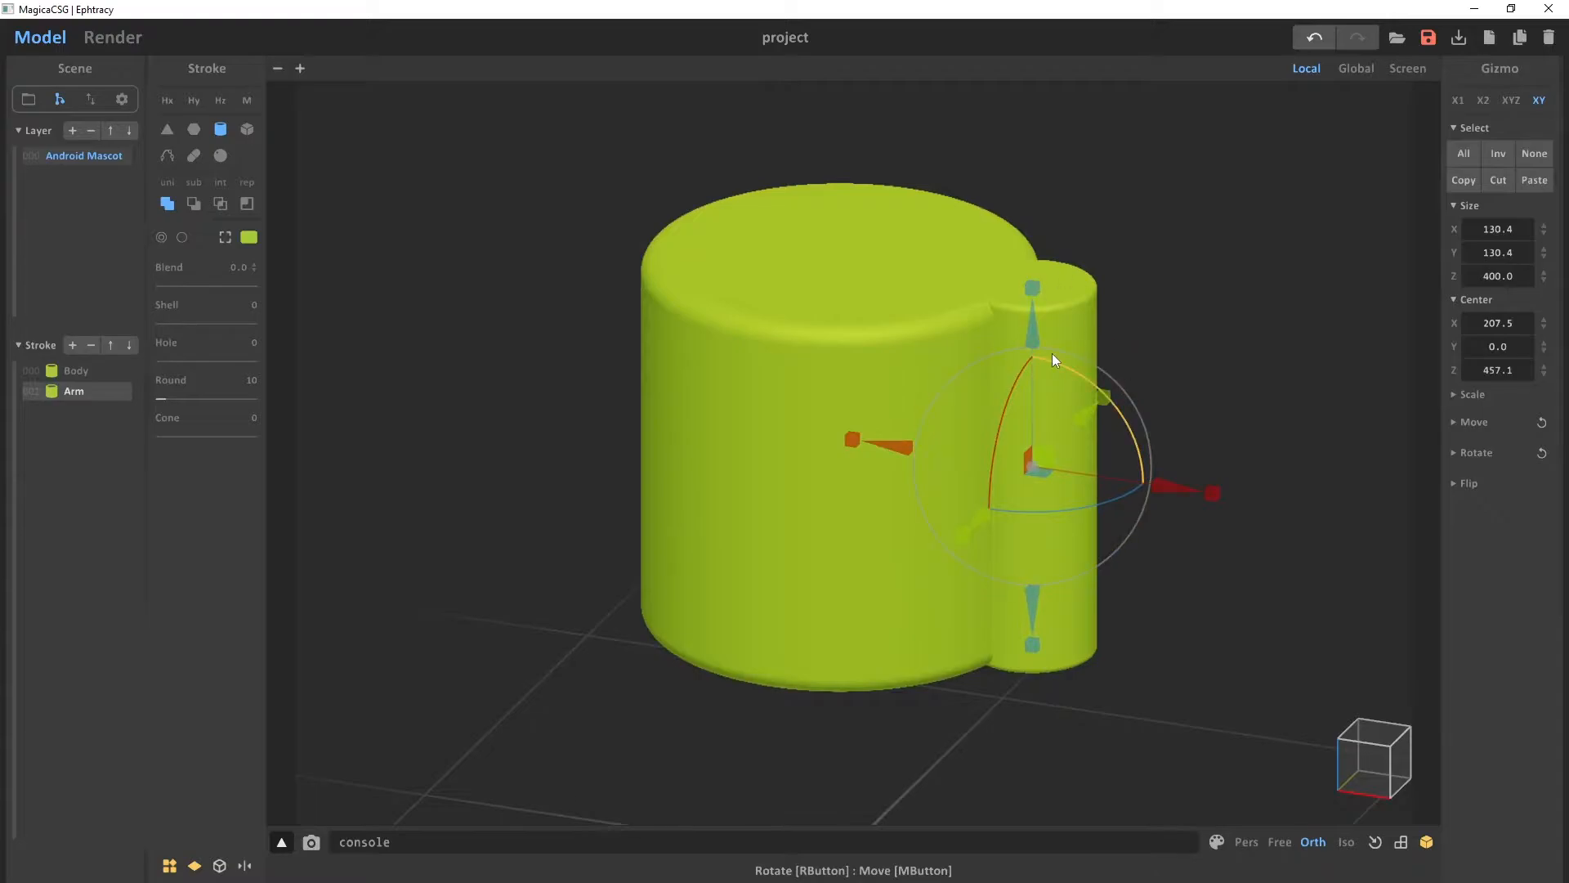
Check the arms in the browser's Android reference image and set the Arm's rounding to 100
{"action": "key", "text": "alt+Tab"}
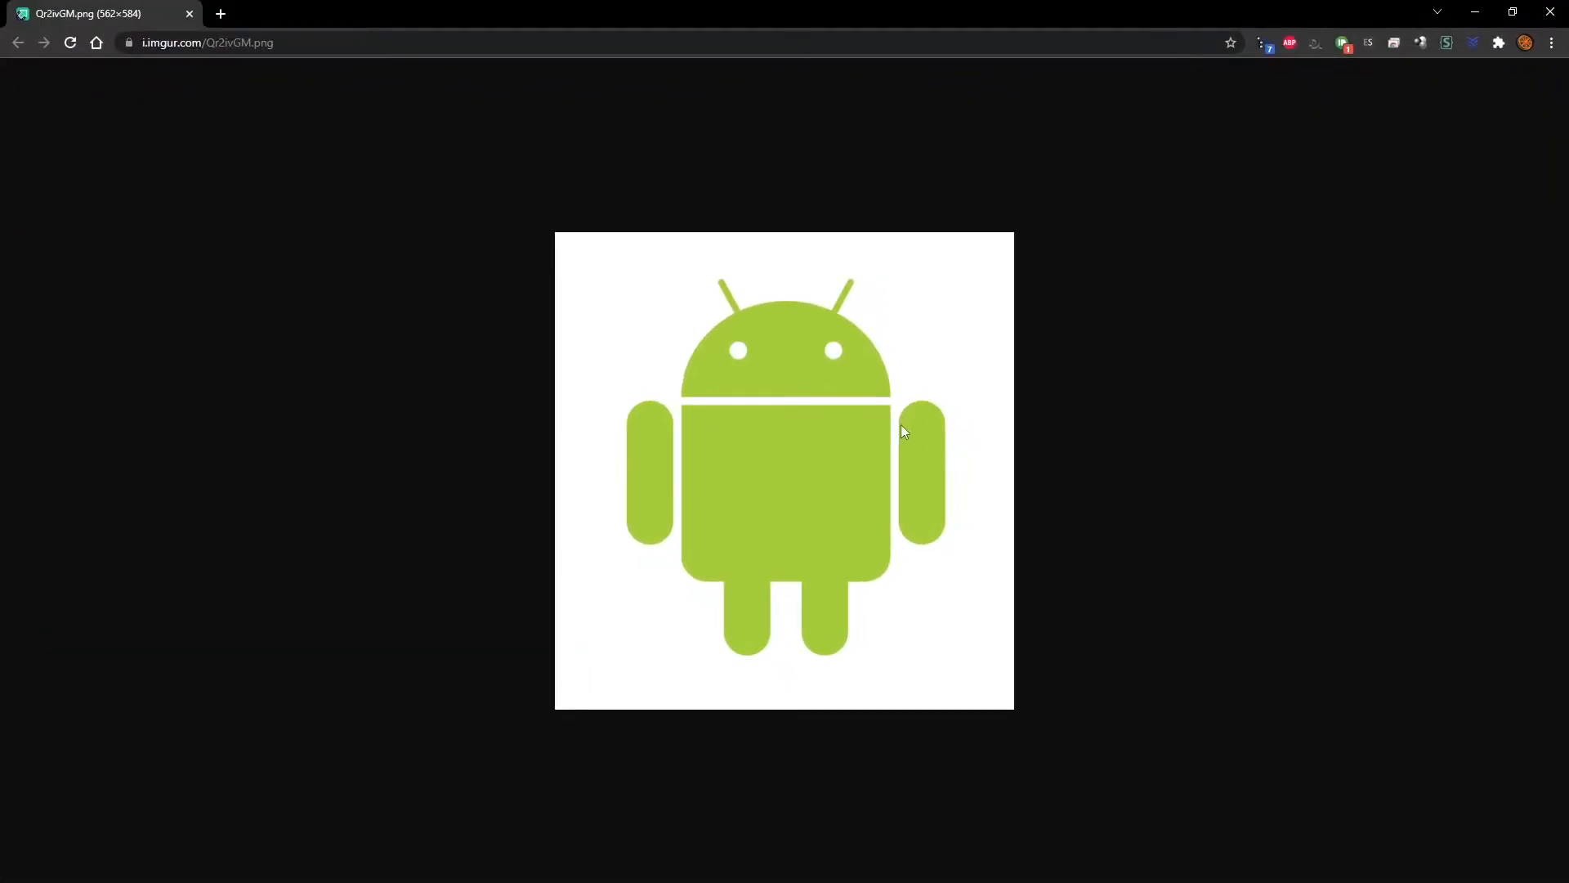
{"action": "key", "text": "alt+Tab"}
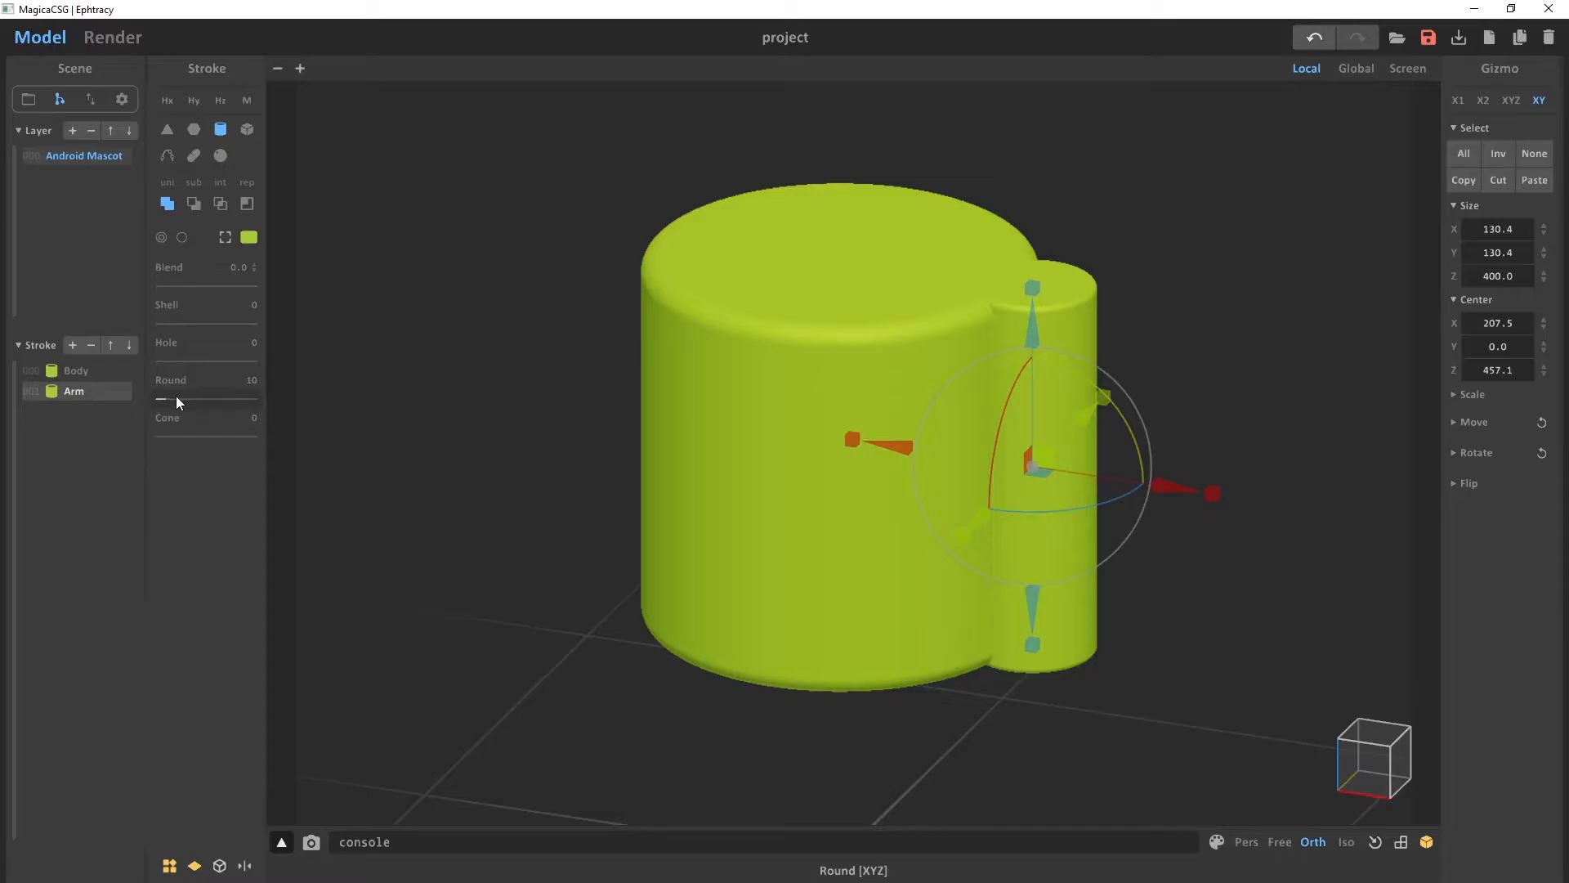
{"action": "left_click_drag", "start_coordinate": [165, 400], "coordinate": [273, 399]}
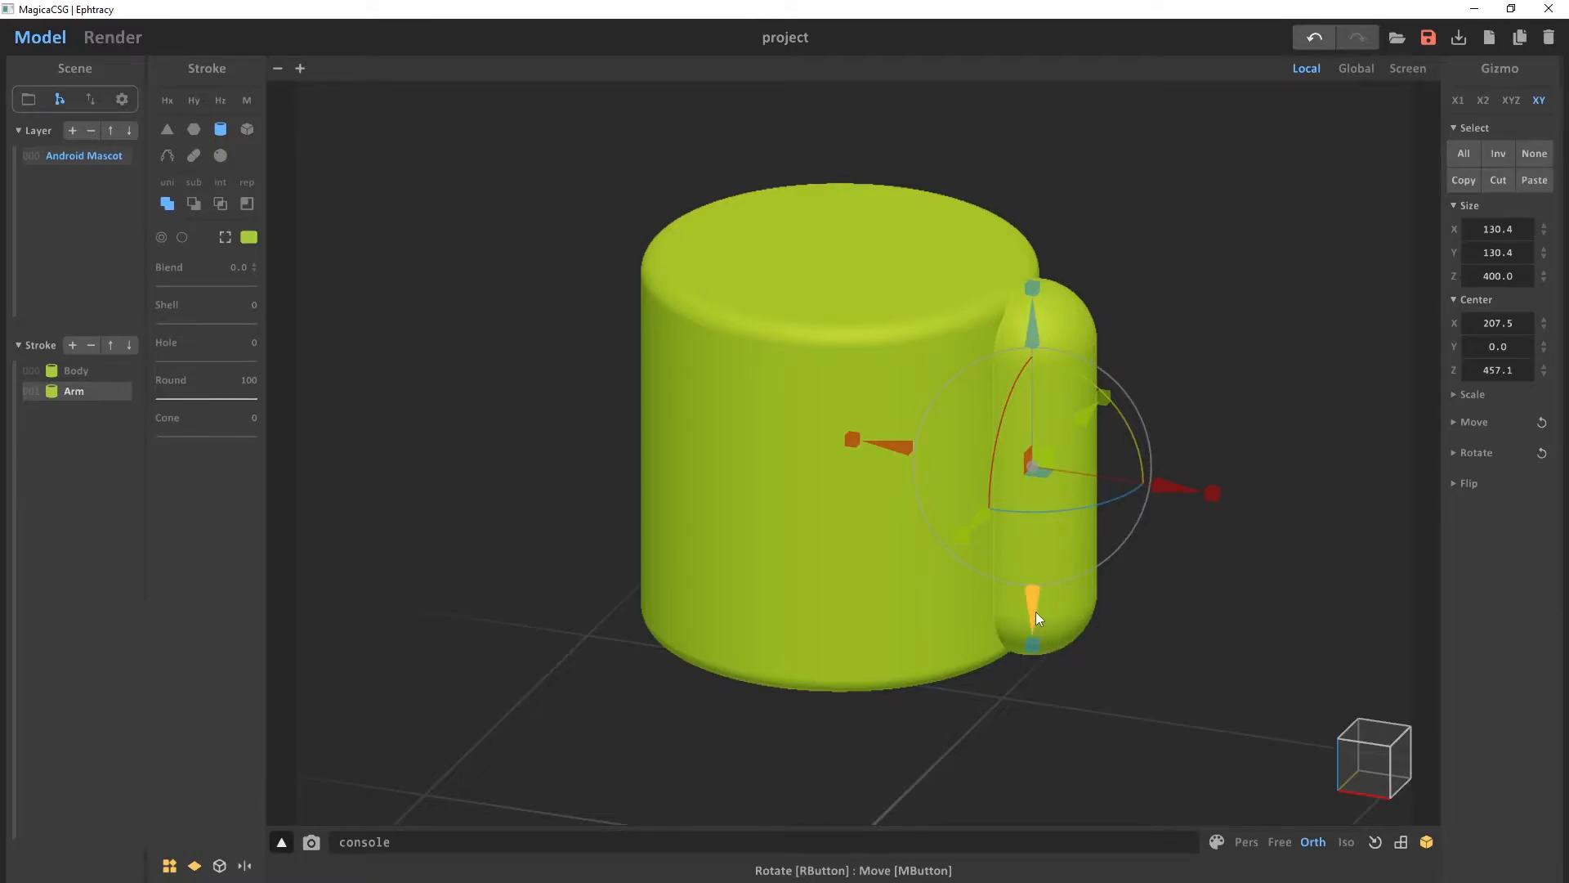
Examine the Body and Arm from the side, the front and several angled views
{"action": "mouse_move", "coordinate": [1149, 394]}
{"action": "right_mouse_down"}
{"action": "mouse_move", "coordinate": [1135, 370]}
{"action": "mouse_move", "coordinate": [1125, 404]}
{"action": "right_mouse_up"}
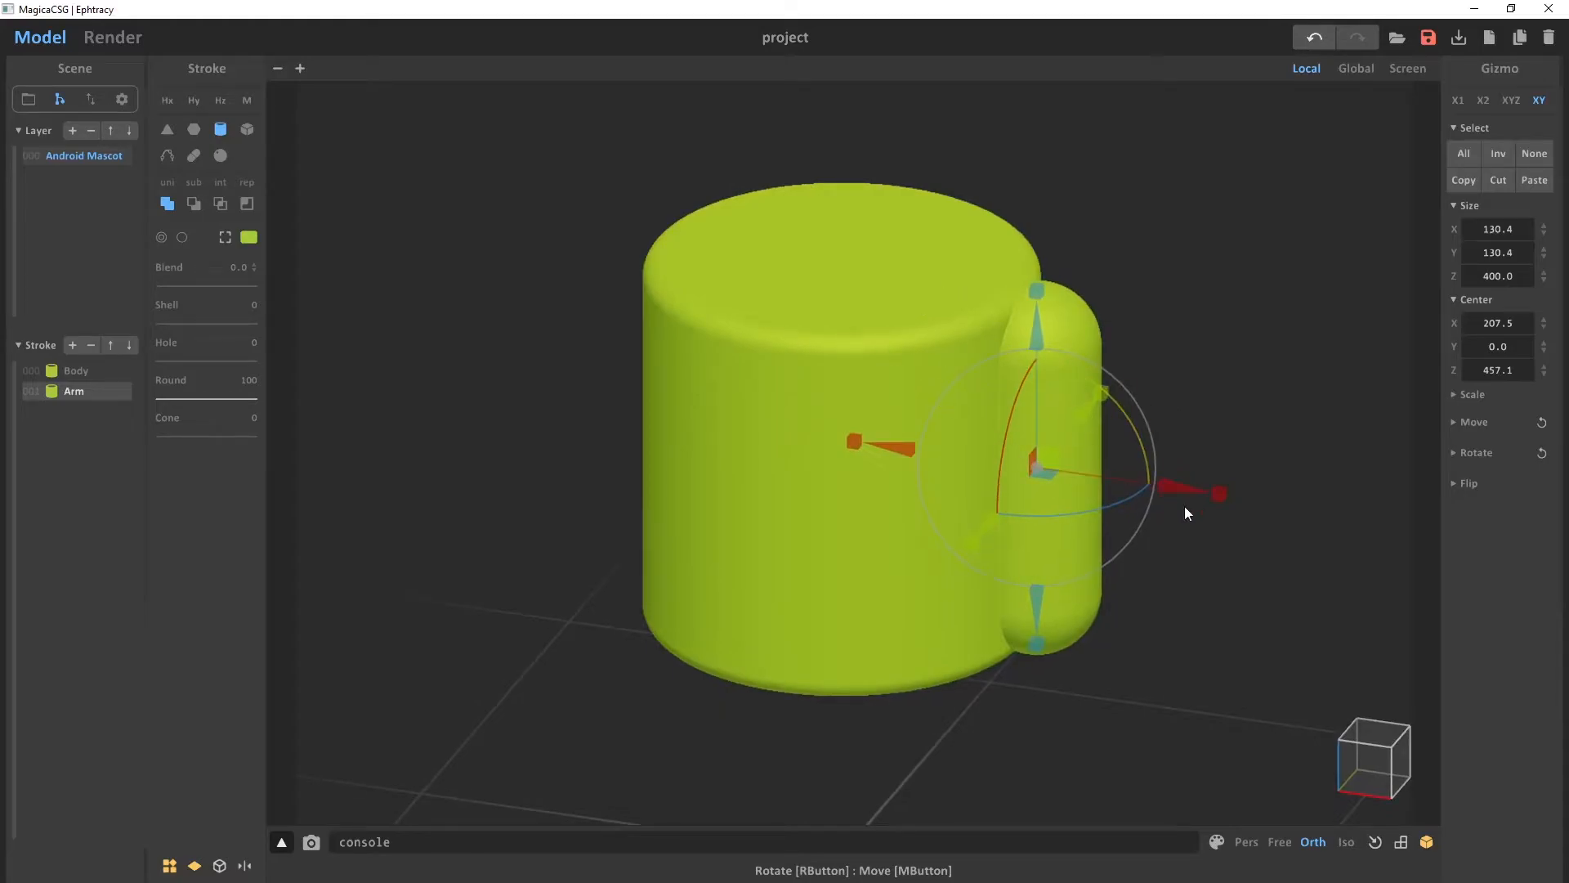
{"action": "right_click_drag", "start_coordinate": [922, 449], "coordinate": [799, 573]}
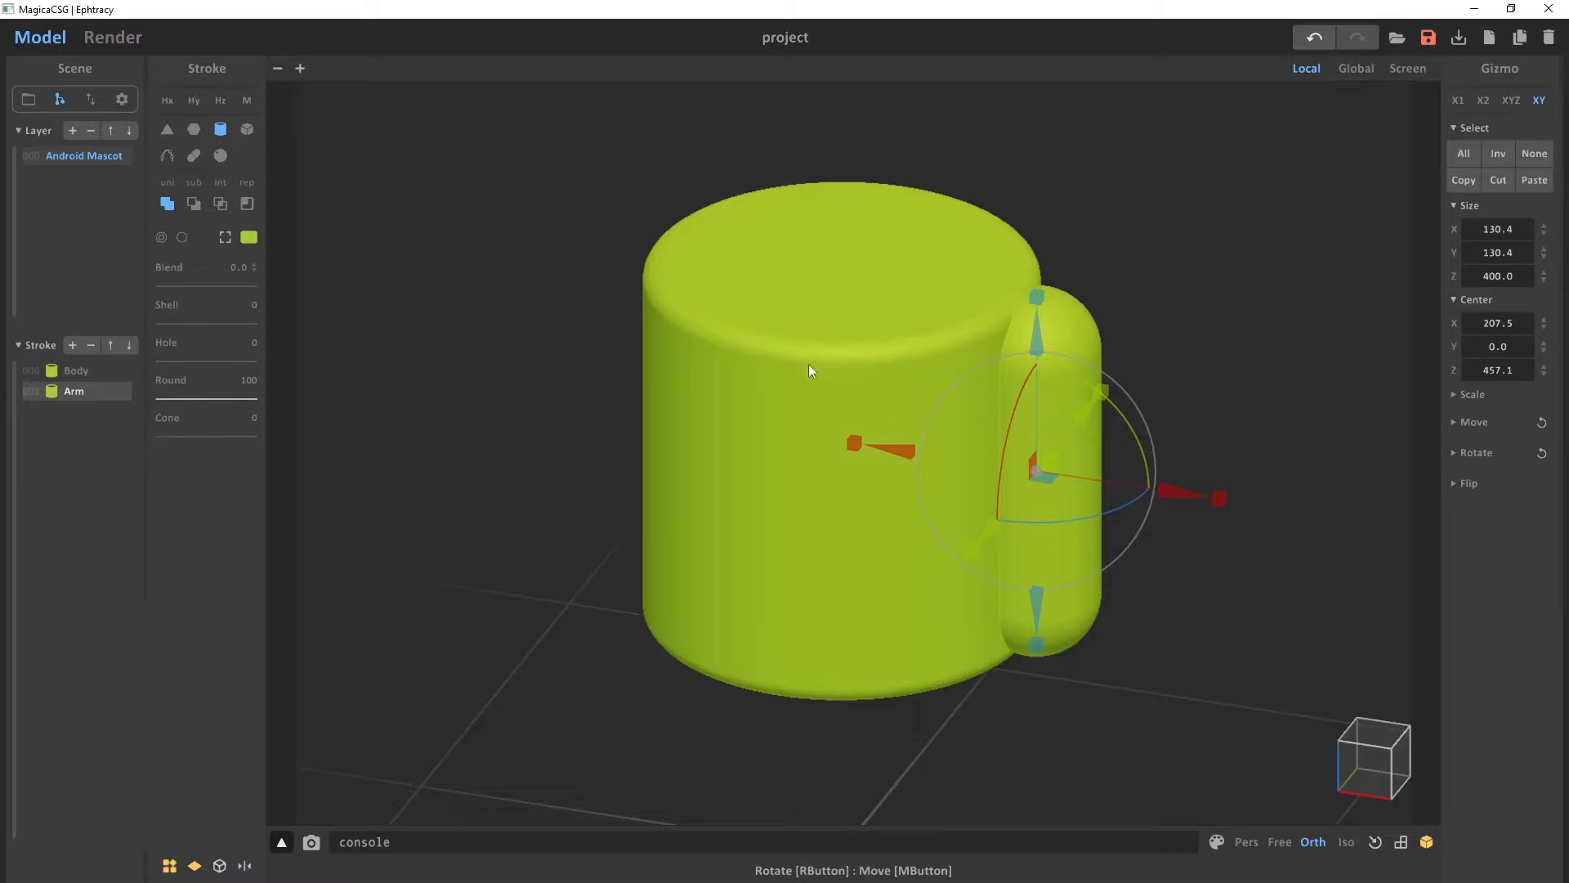
{"action": "left_click", "coordinate": [1370, 757]}
{"action": "left_click_drag", "start_coordinate": [1407, 768], "coordinate": [1348, 756]}
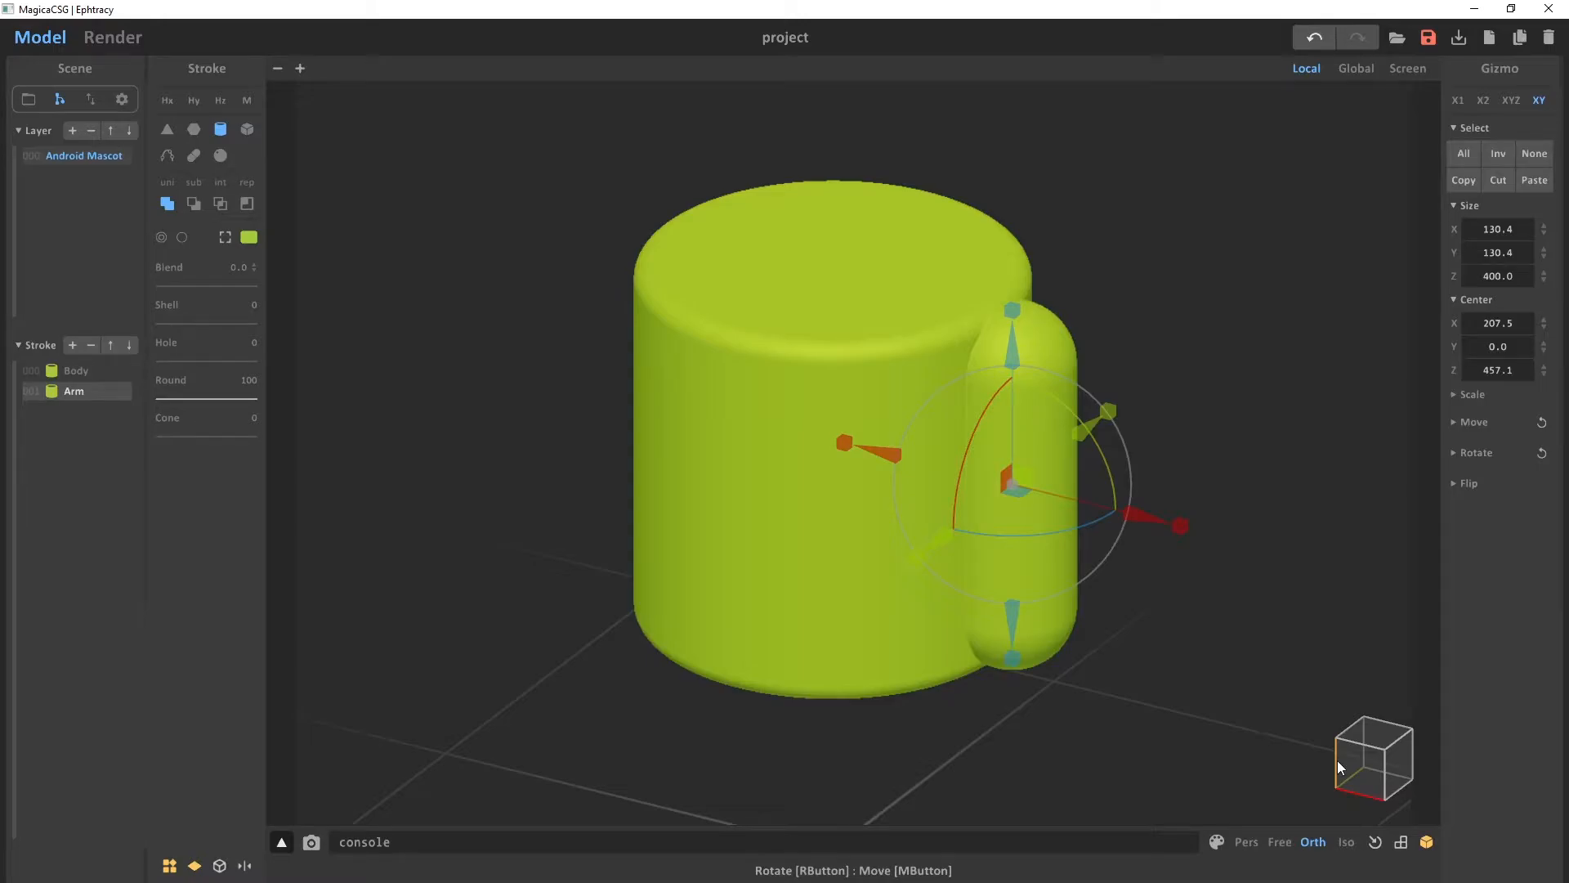
{"action": "left_click", "coordinate": [1339, 767]}
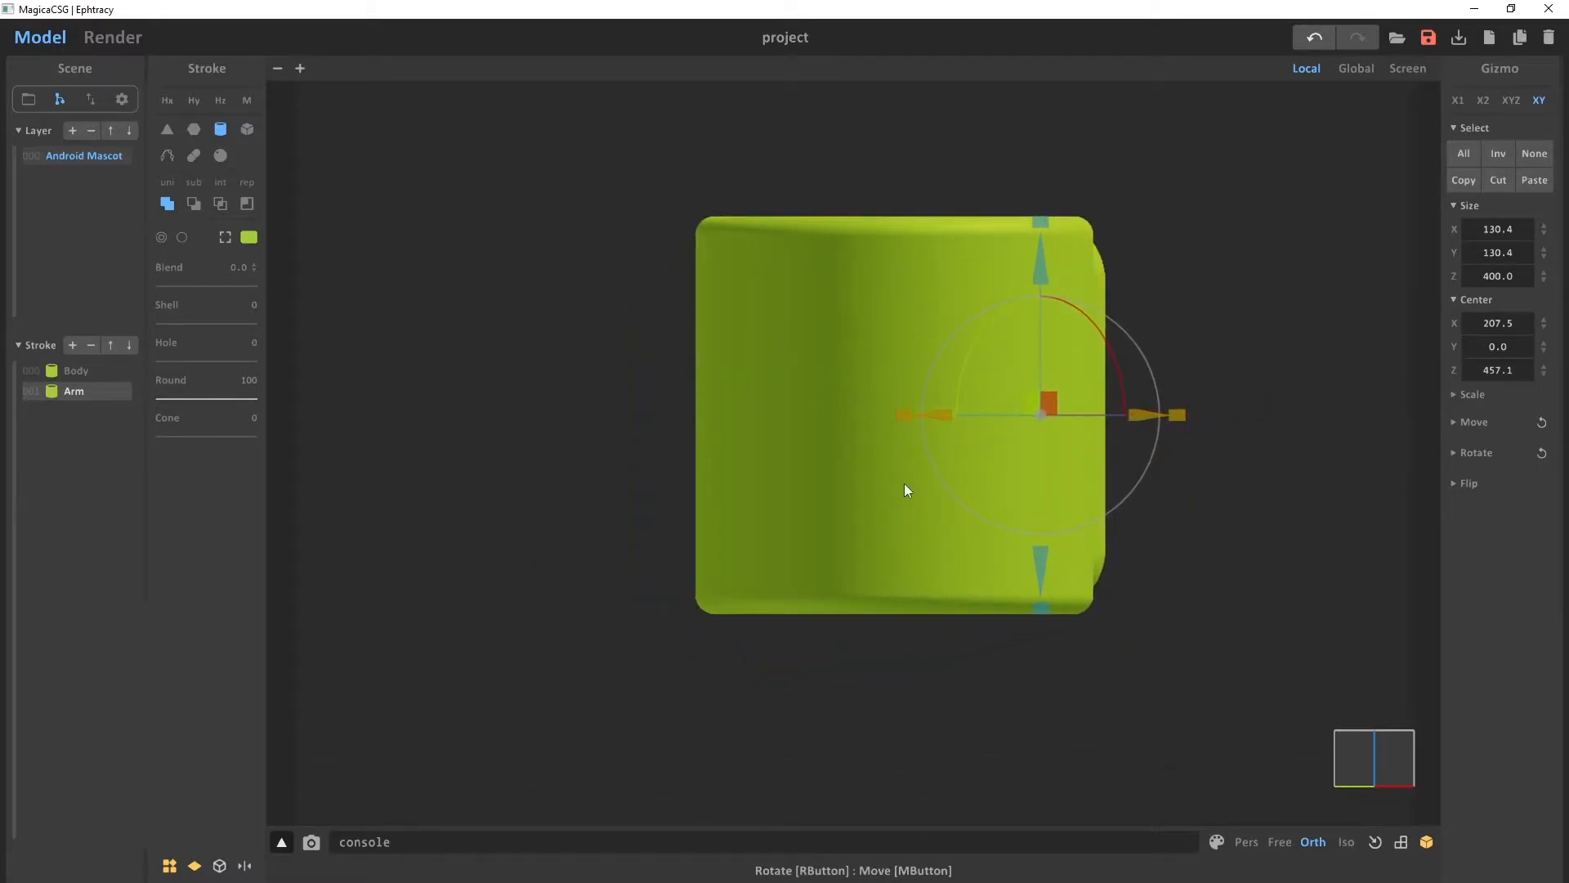
{"action": "right_click_drag", "start_coordinate": [1280, 622], "coordinate": [1136, 649]}
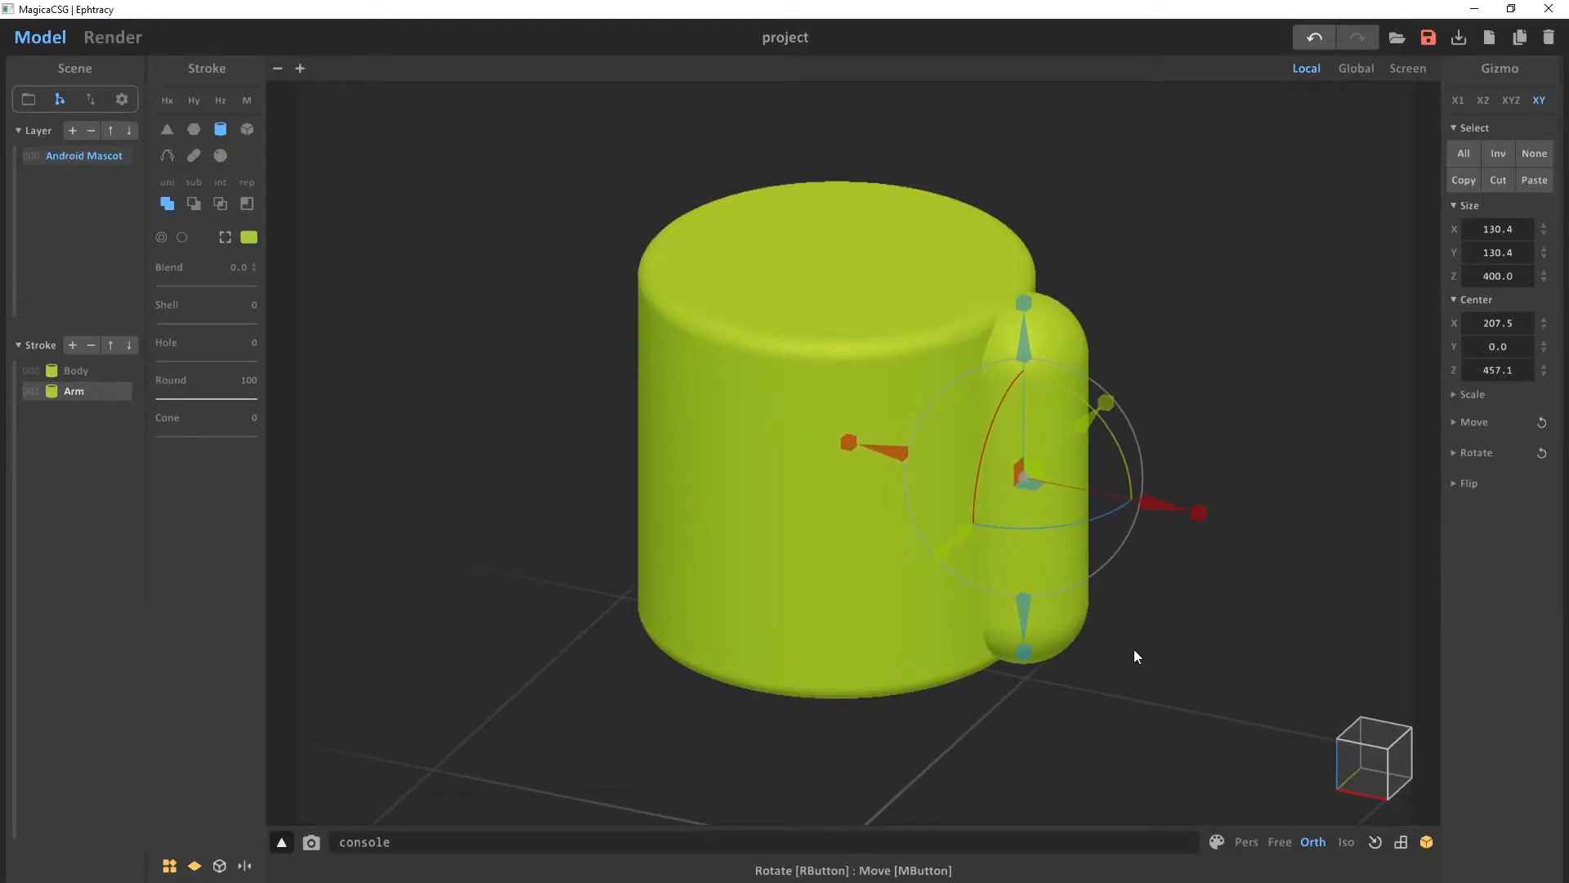
{"action": "left_click", "coordinate": [1363, 778]}
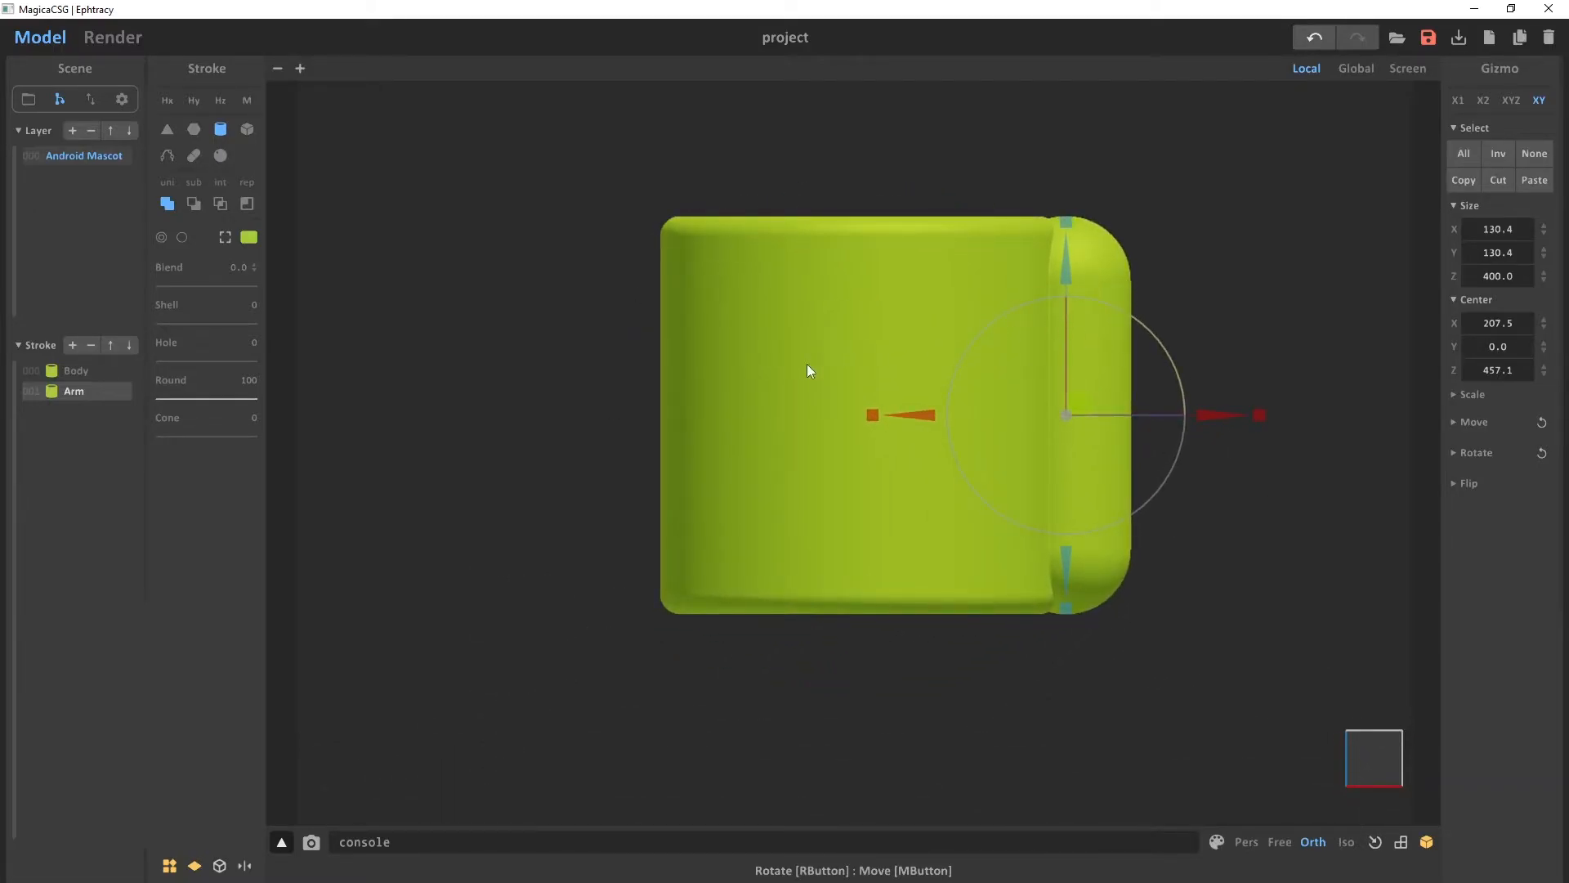
{"action": "scroll", "coordinate": [870, 466], "scroll_direction": "down", "scroll_amount": 3}
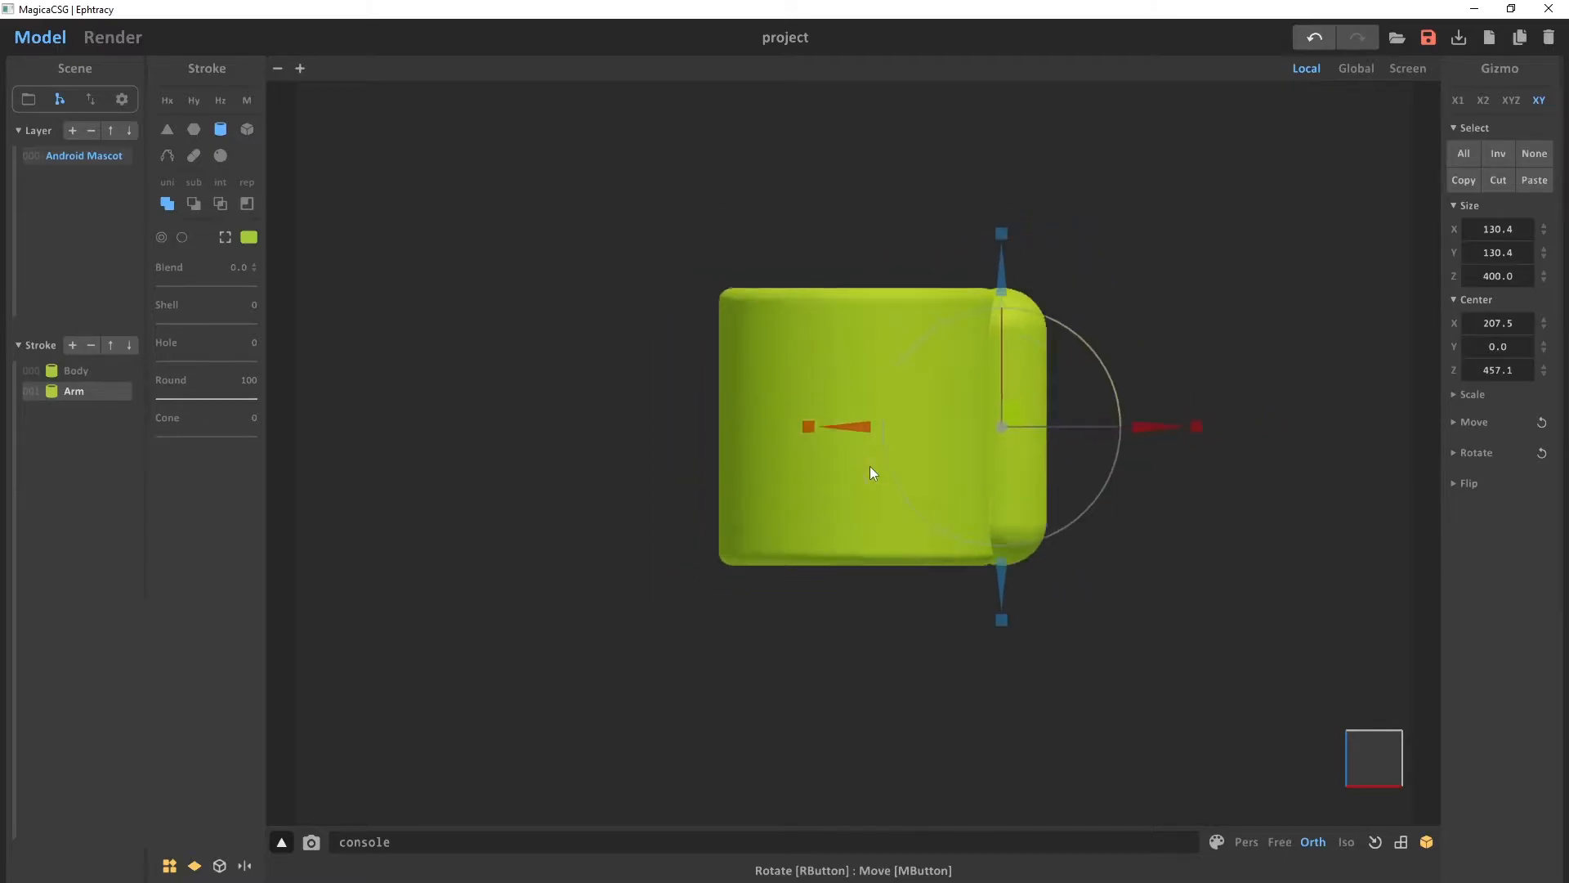
{"action": "scroll", "coordinate": [870, 466], "scroll_direction": "up", "scroll_amount": 2}
{"action": "scroll", "coordinate": [869, 466], "scroll_direction": "down", "scroll_amount": 1}
{"action": "scroll", "coordinate": [870, 466], "scroll_direction": "up", "scroll_amount": 2}
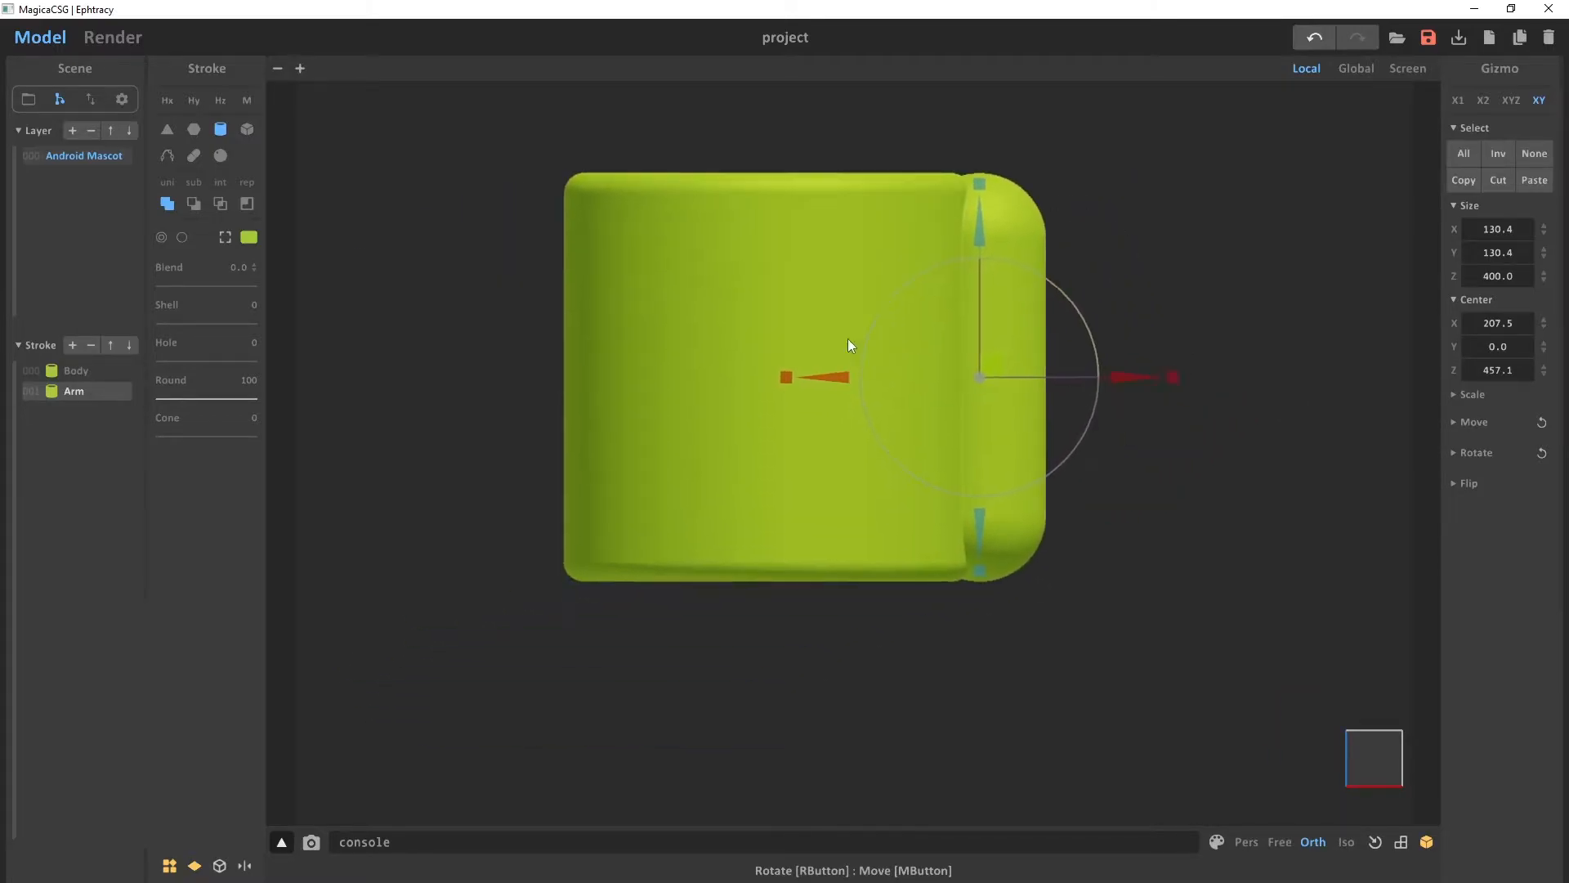
{"action": "right_click_drag", "start_coordinate": [857, 404], "coordinate": [824, 441]}
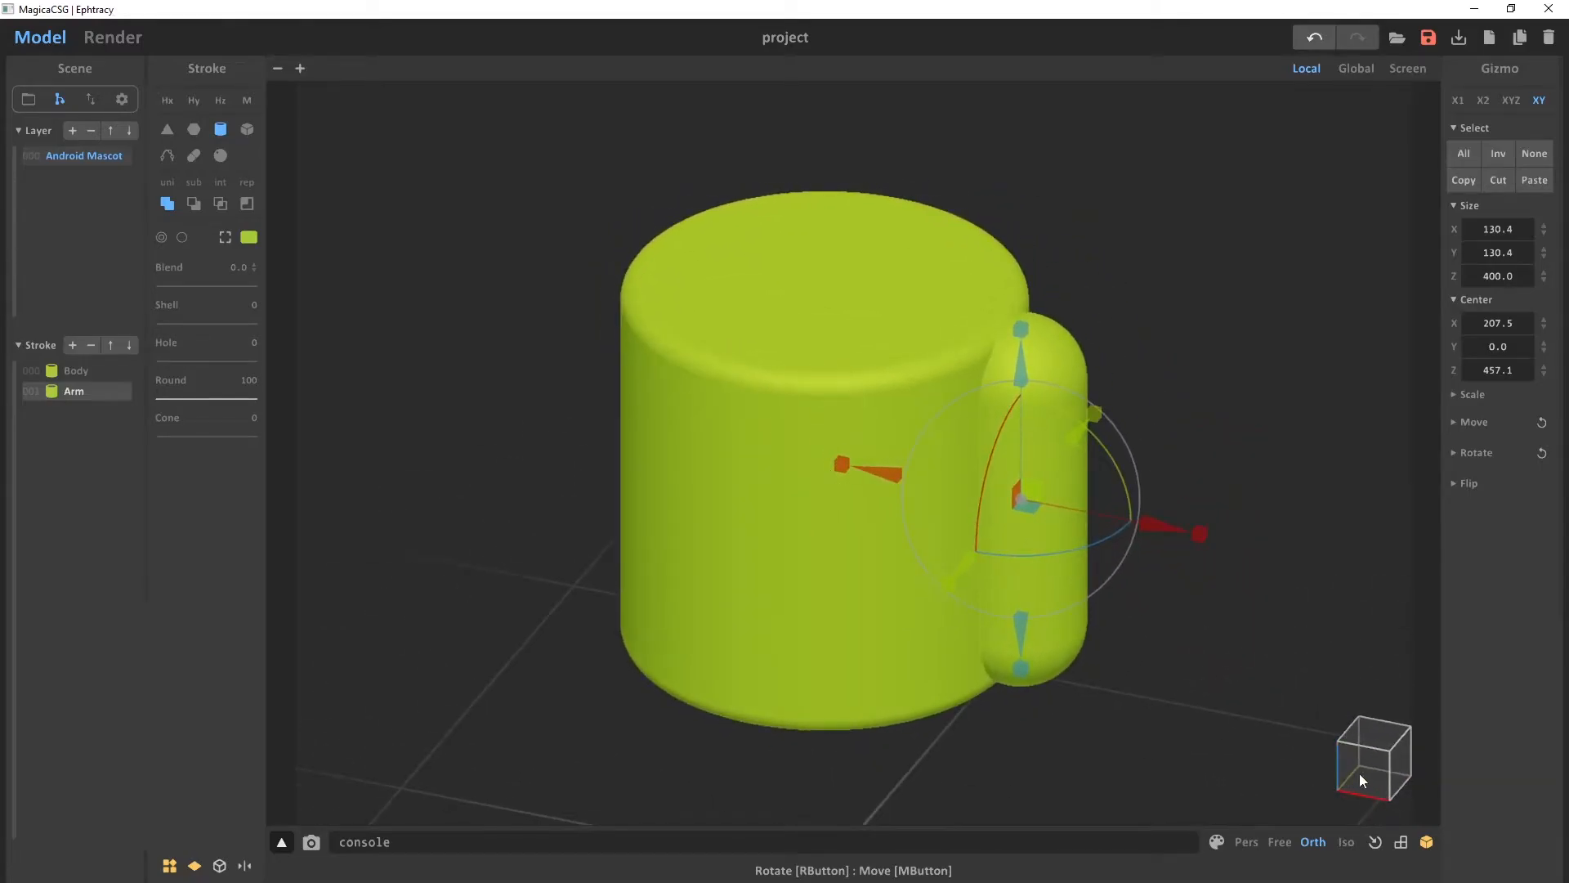
Move the Arm outward along X in the front view, clear of the Body, to a center of about 283
{"action": "left_click", "coordinate": [1361, 781]}
{"action": "middle_click_drag", "start_coordinate": [983, 364], "coordinate": [863, 384]}
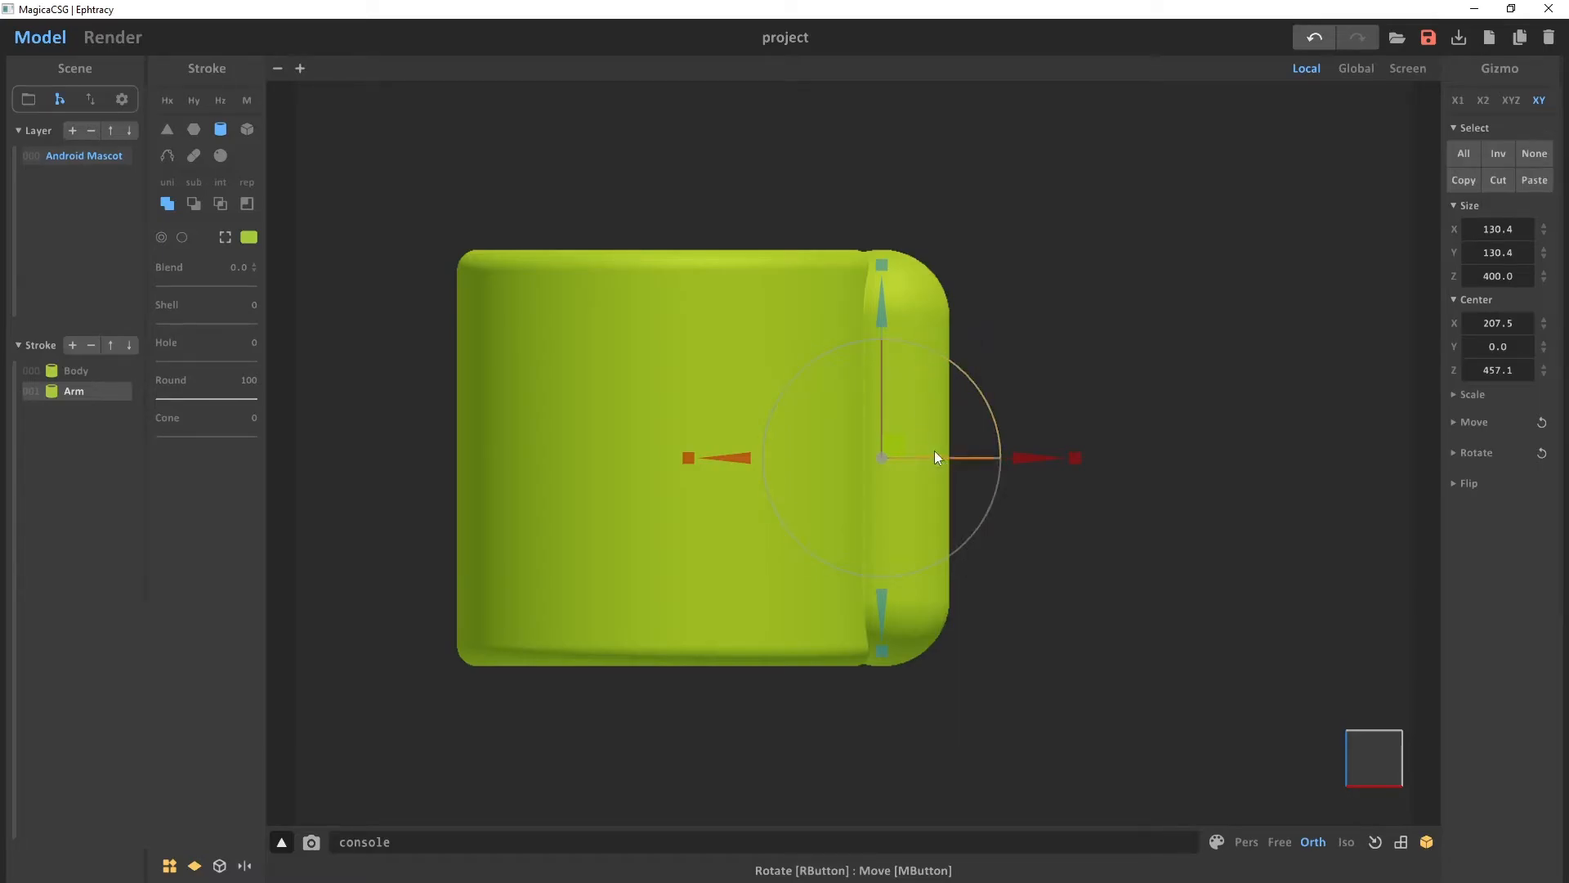
{"action": "left_click_drag", "start_coordinate": [940, 453], "coordinate": [1021, 462]}
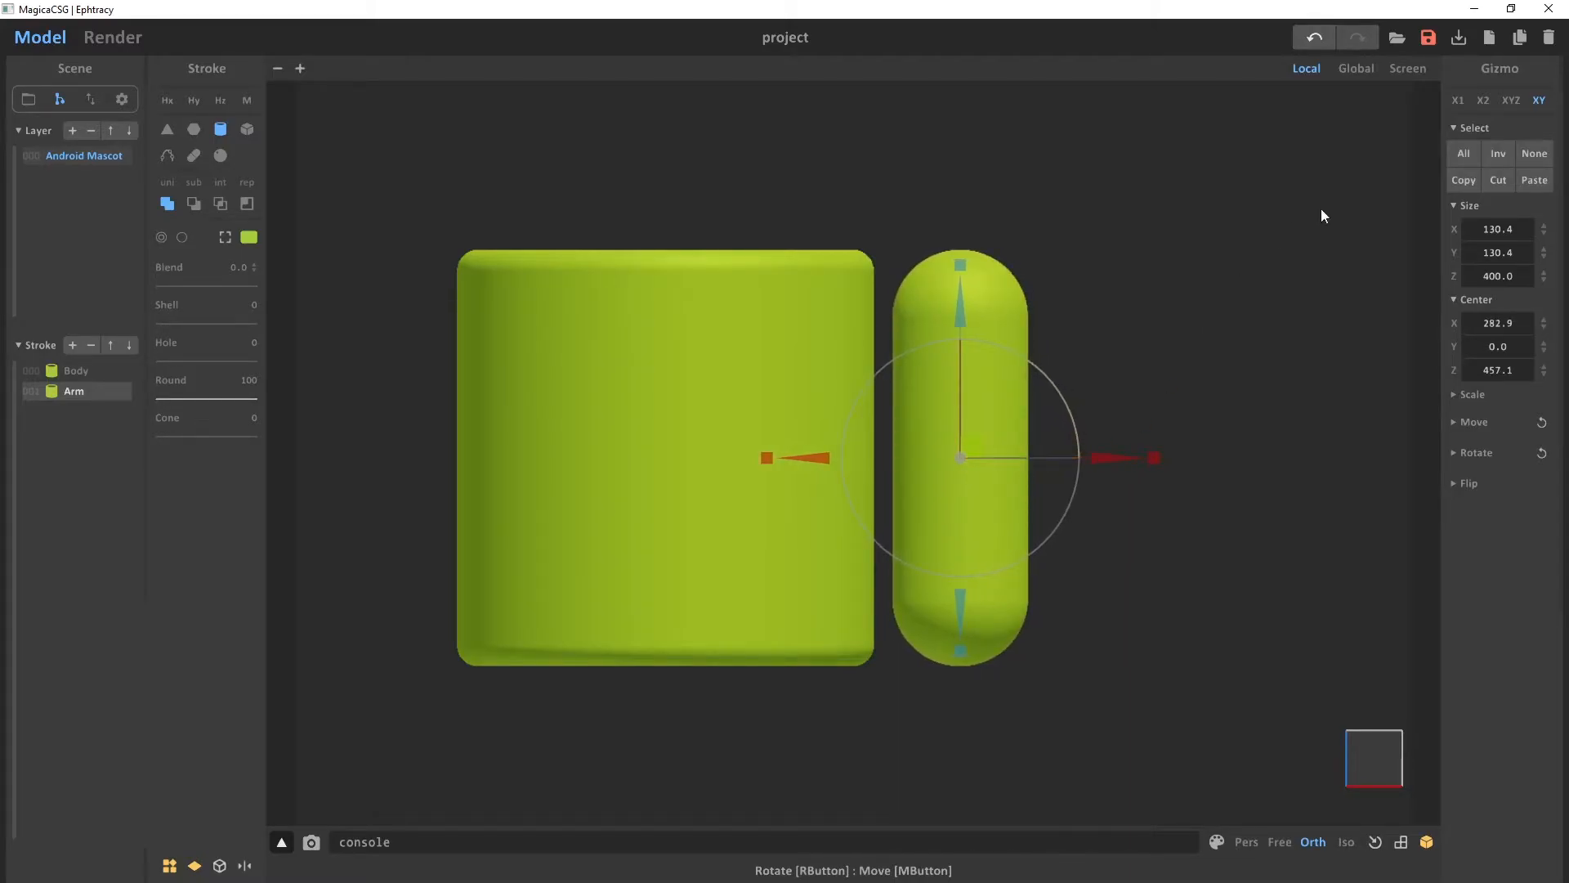
Set the Arm's X and Y size to 100 and move it closer to the Body, to a center X of about 270
{"action": "left_click_drag", "start_coordinate": [1158, 462], "coordinate": [1136, 455]}
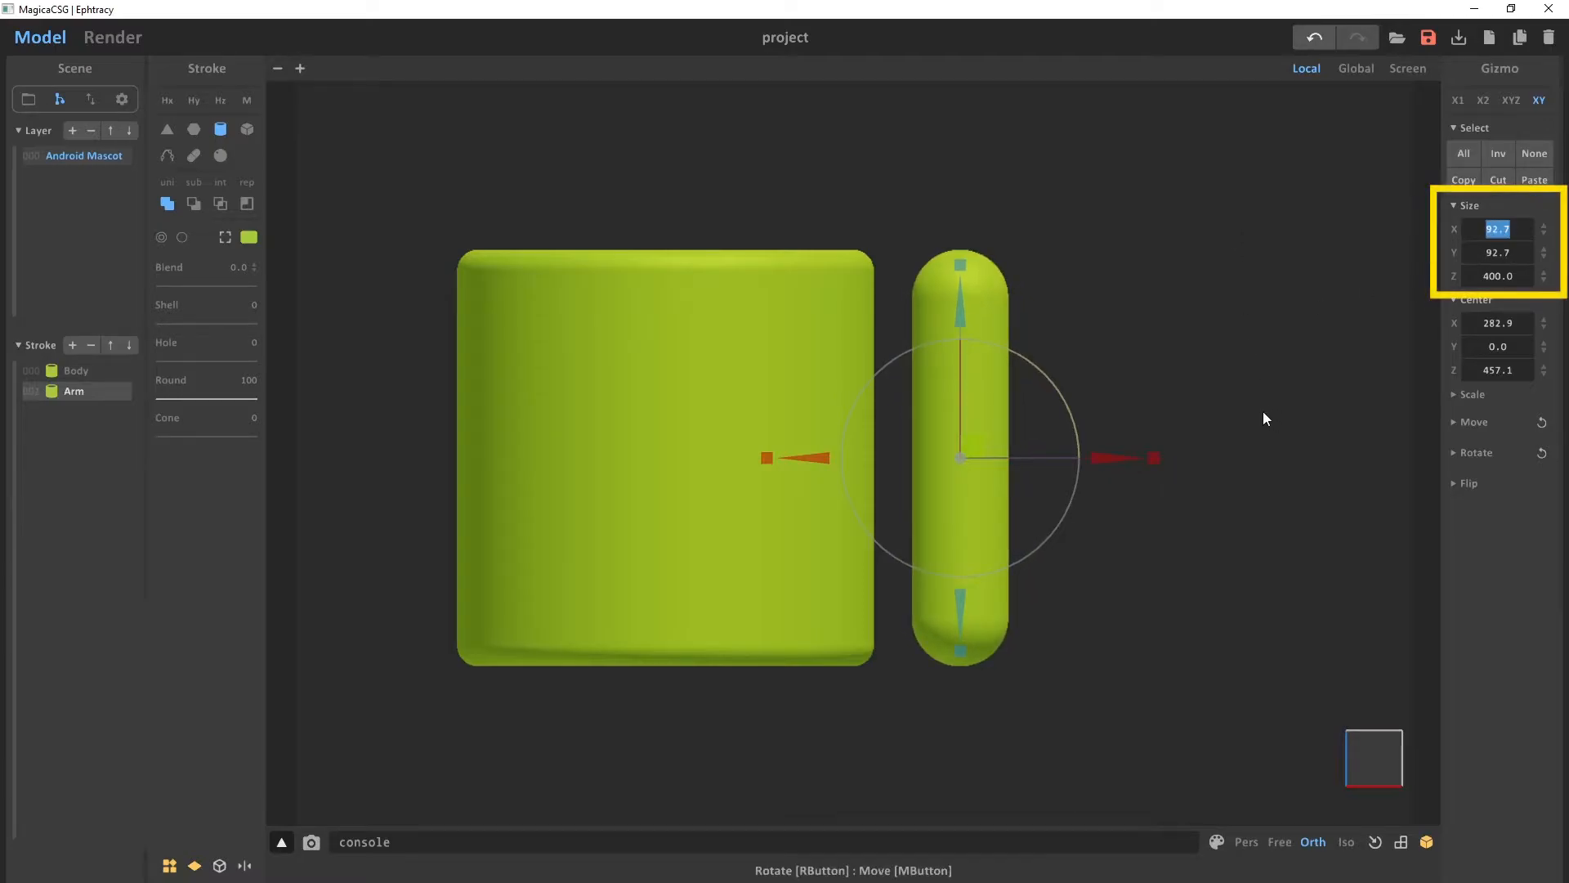
{"action": "type", "text": "100"}
{"action": "key", "text": "Tab"}
{"action": "type", "text": "100.0"}
{"action": "left_click_drag", "start_coordinate": [1110, 452], "coordinate": [1092, 465]}
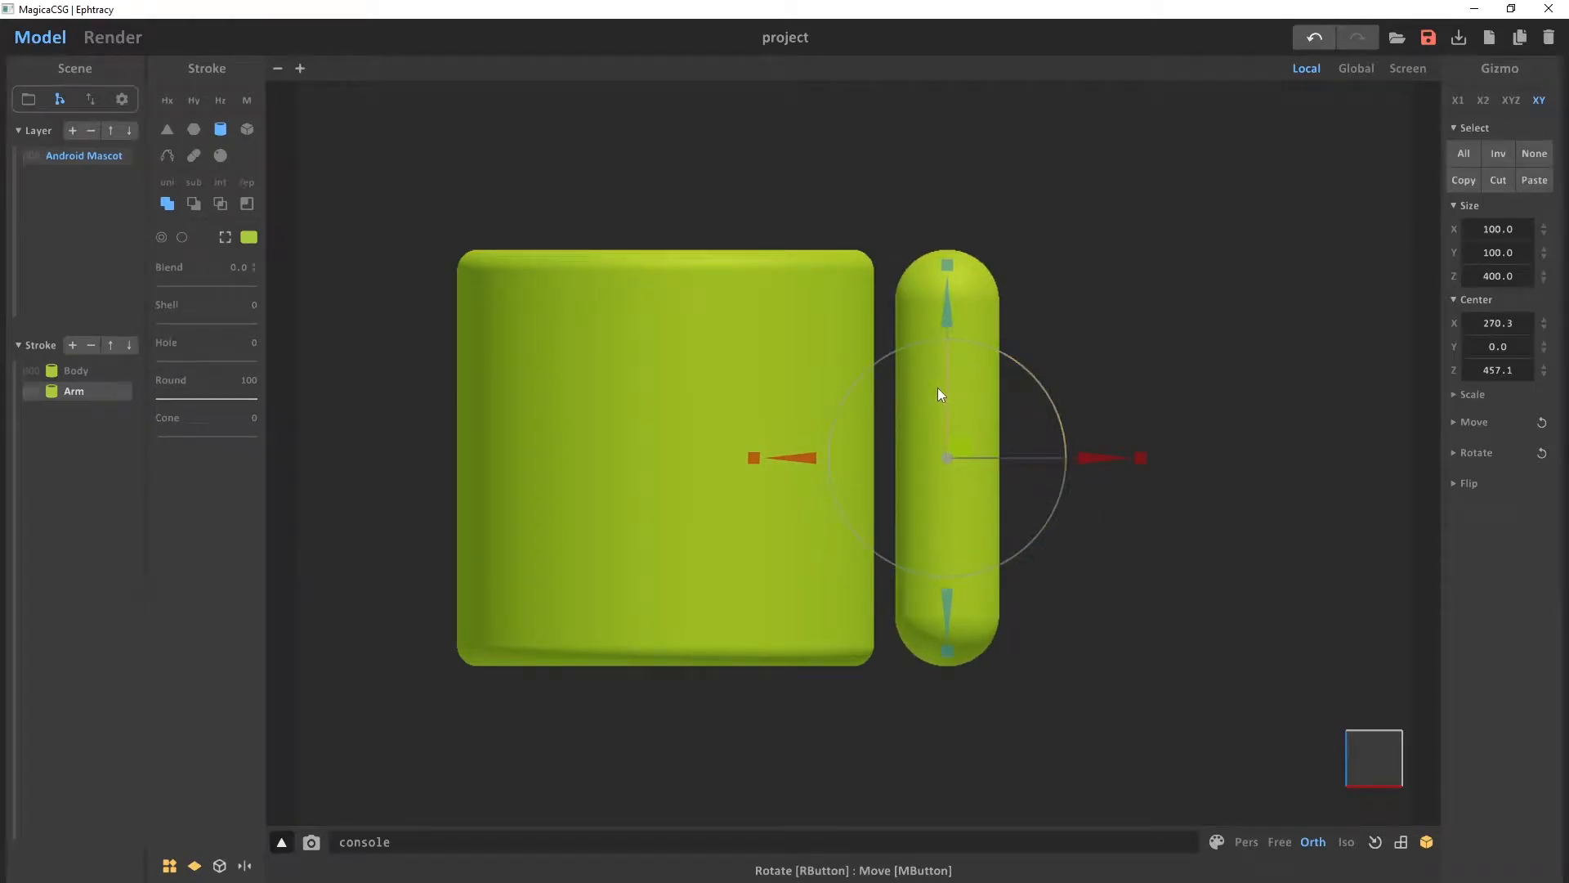
Compare with the reference image and shorten the Arm from its lower end only, to about 308 in Z, using the single-side scale constraint
{"action": "key", "text": "alt+Tab"}
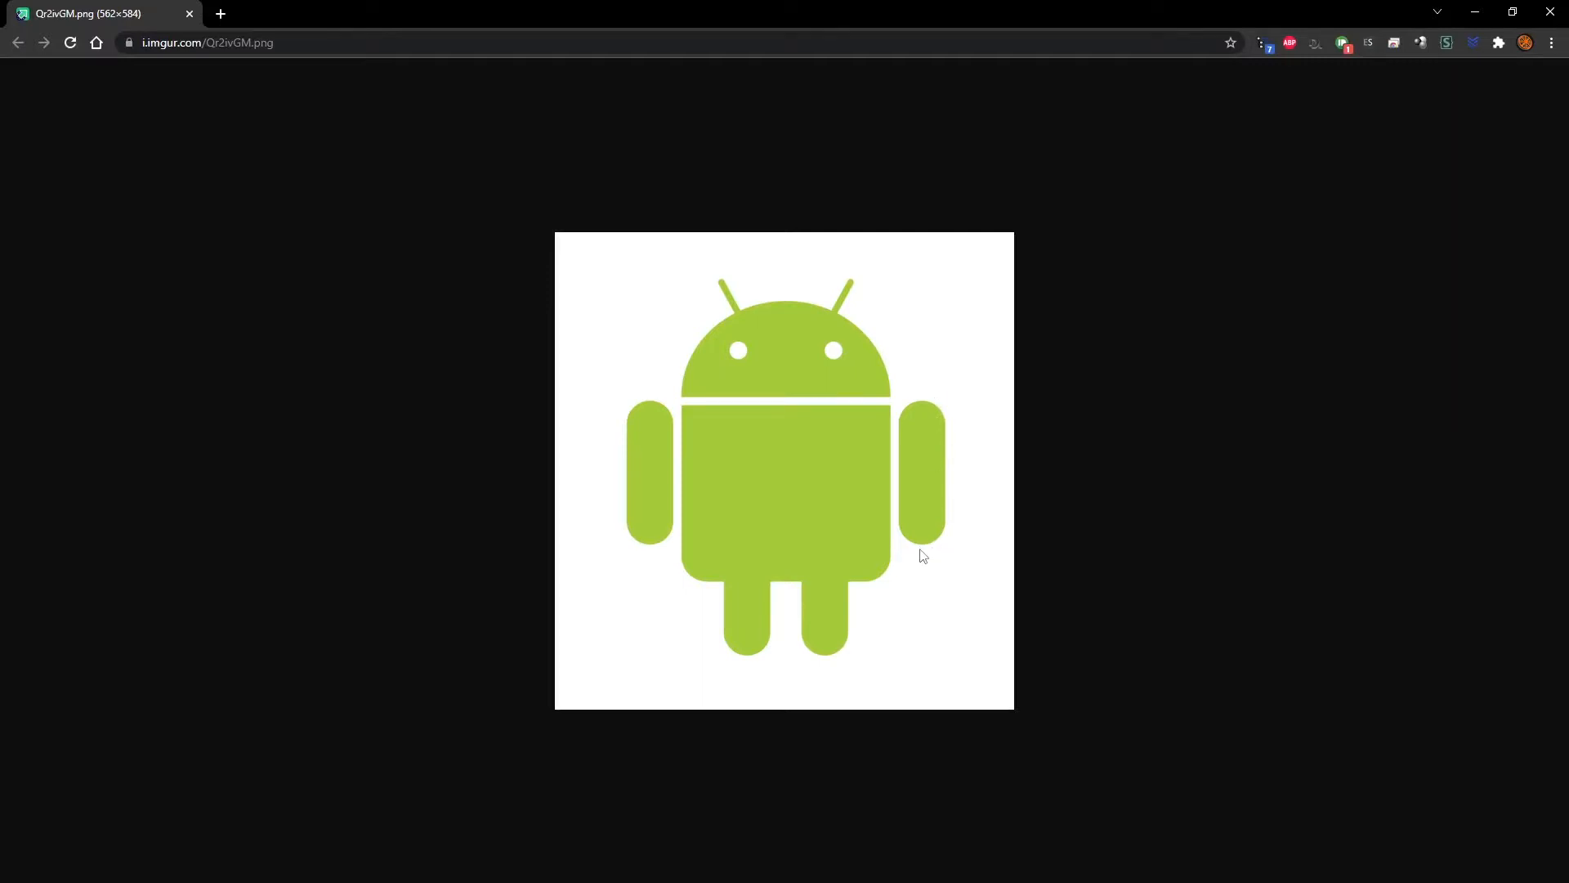
{"action": "key", "text": "alt+Tab"}
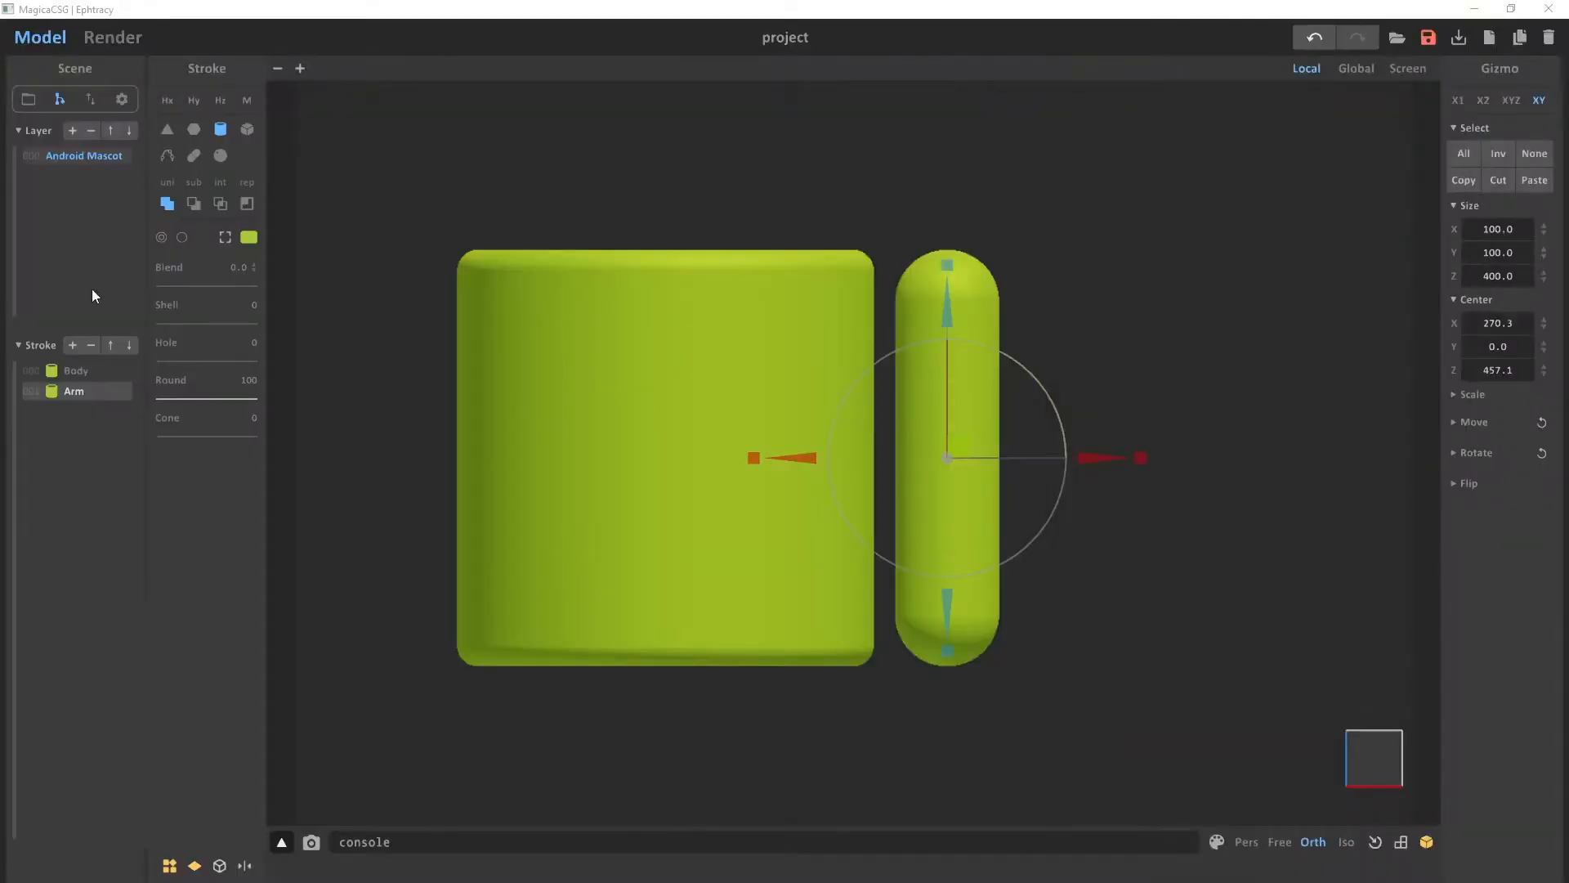
{"action": "left_click", "coordinate": [1460, 99]}
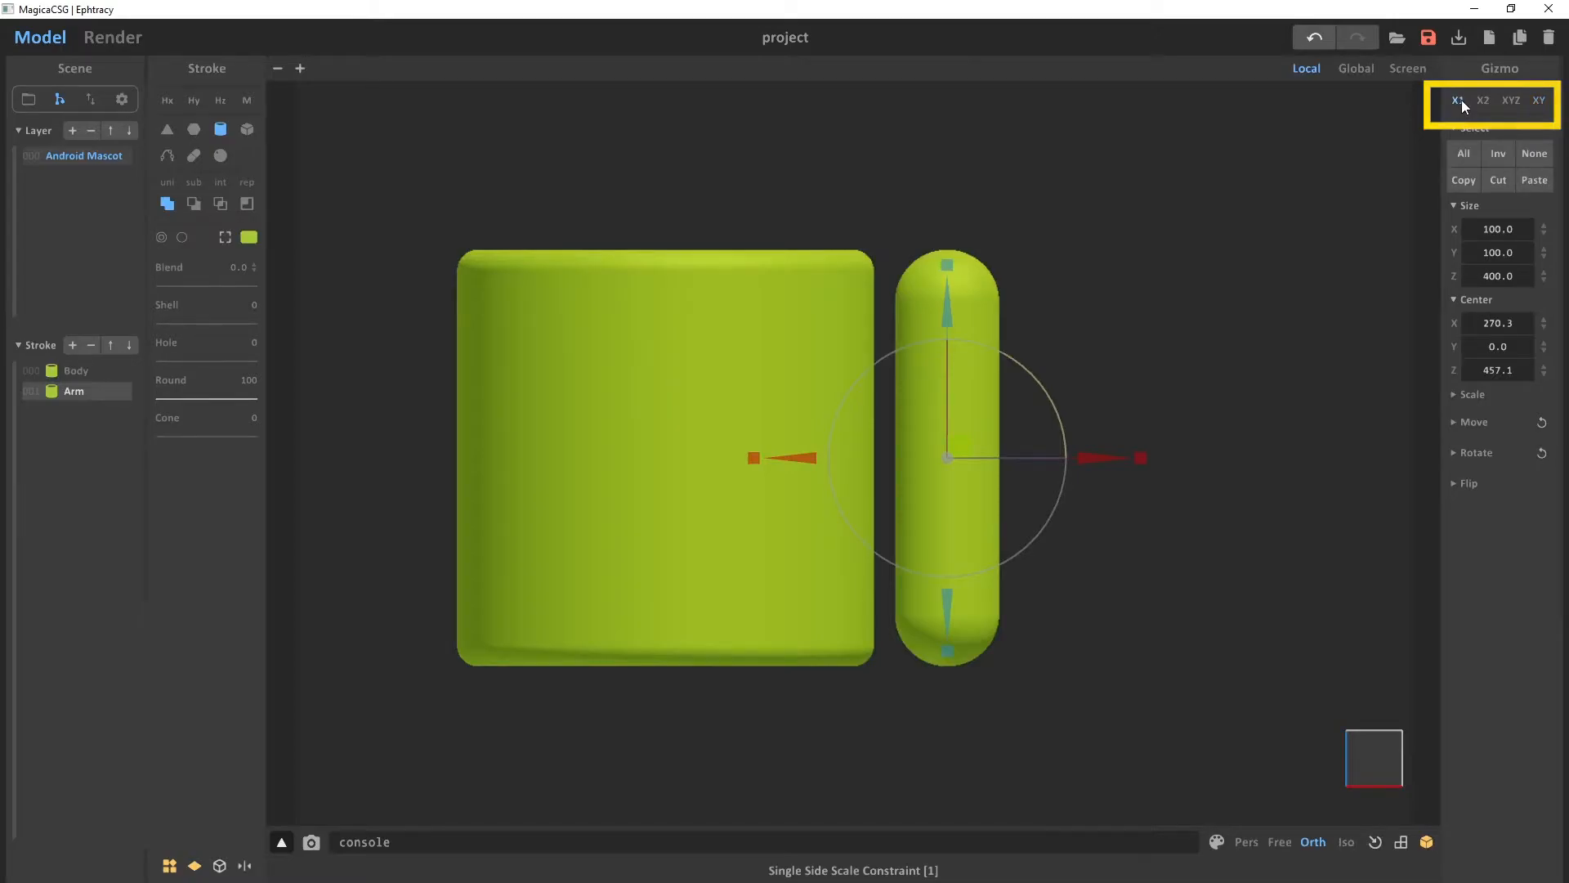
{"action": "left_click_drag", "start_coordinate": [948, 651], "coordinate": [962, 561]}
{"action": "left_click", "coordinate": [1483, 100]}
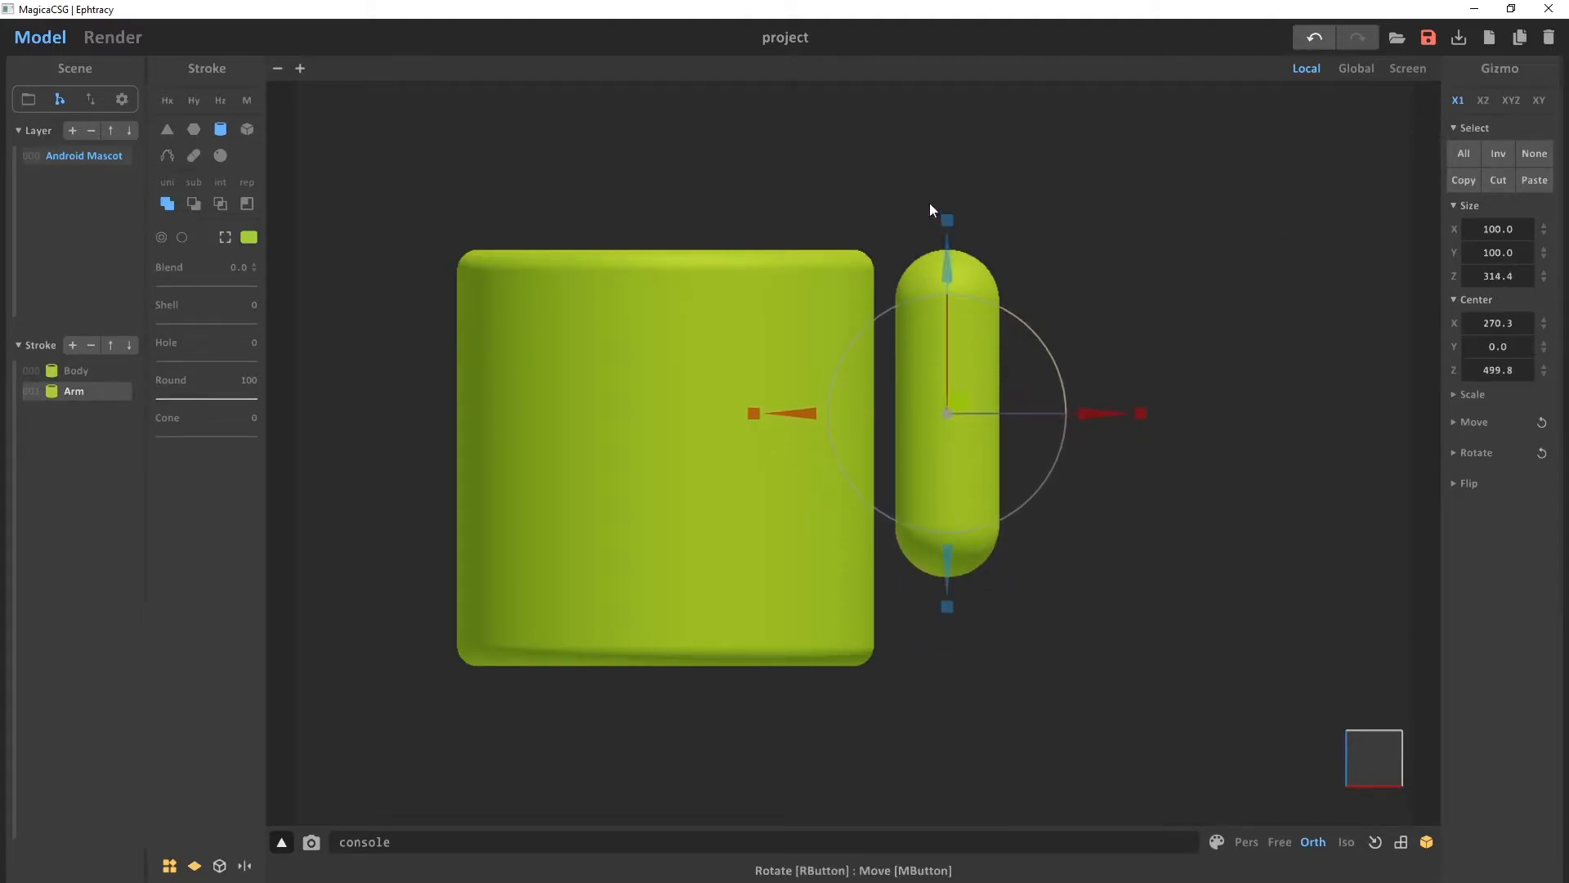
{"action": "mouse_move", "coordinate": [948, 606]}
{"action": "left_mouse_down"}
{"action": "mouse_move", "coordinate": [940, 662]}
{"action": "mouse_move", "coordinate": [949, 586]}
{"action": "mouse_move", "coordinate": [940, 672]}
{"action": "mouse_move", "coordinate": [958, 607]}
{"action": "left_mouse_up"}
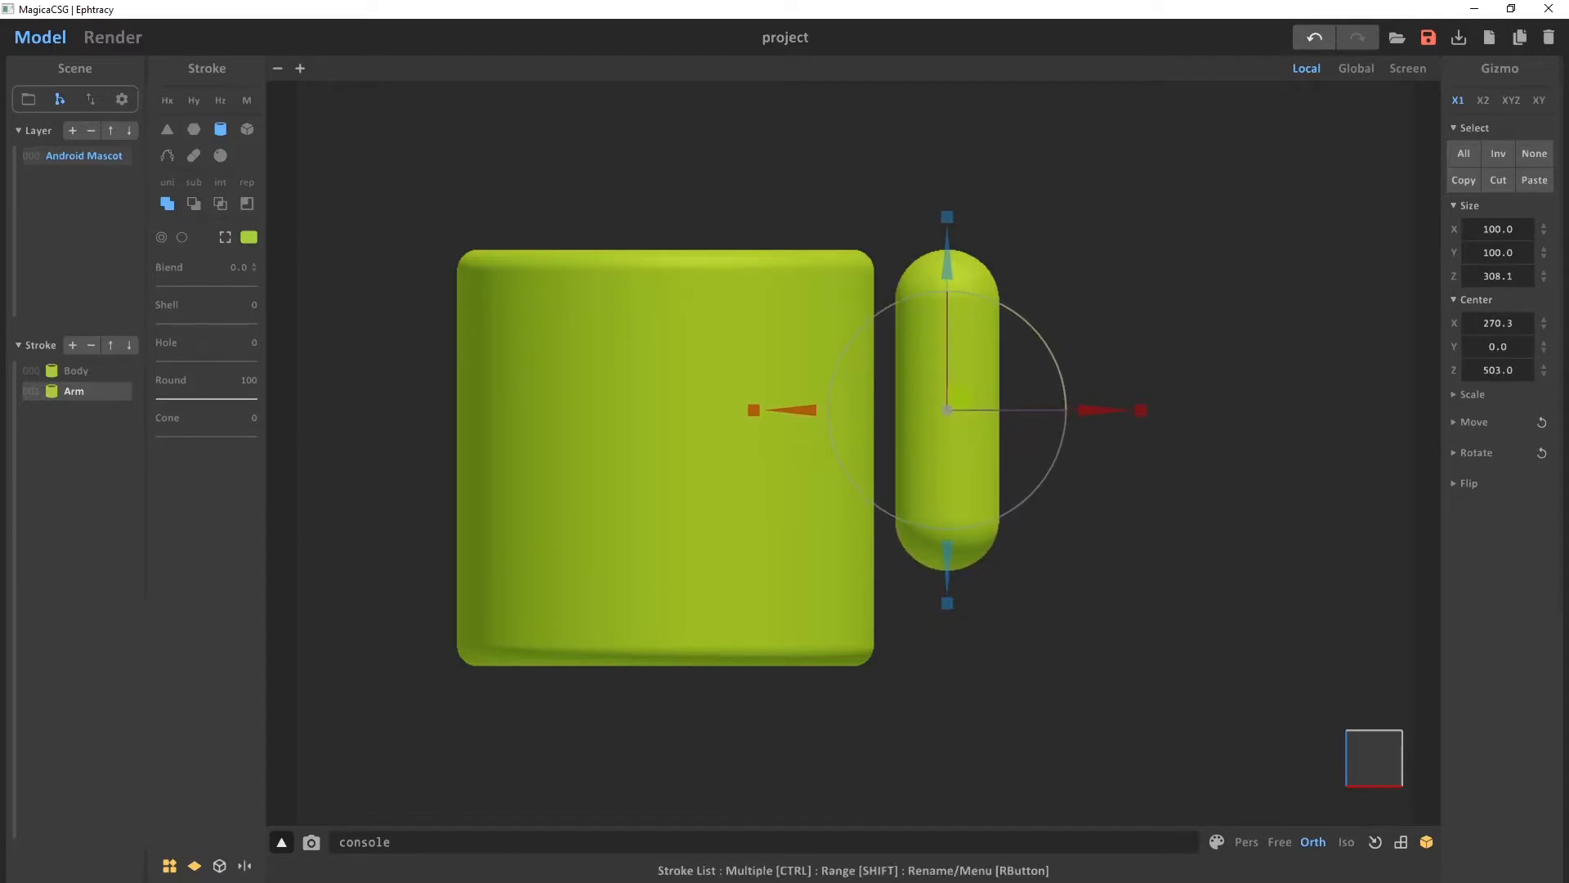
Mirror the Arm to the opposite side of the Body
{"action": "right_click_drag", "start_coordinate": [1150, 522], "coordinate": [1121, 562]}
{"action": "middle_click_drag", "start_coordinate": [1100, 561], "coordinate": [1276, 628]}
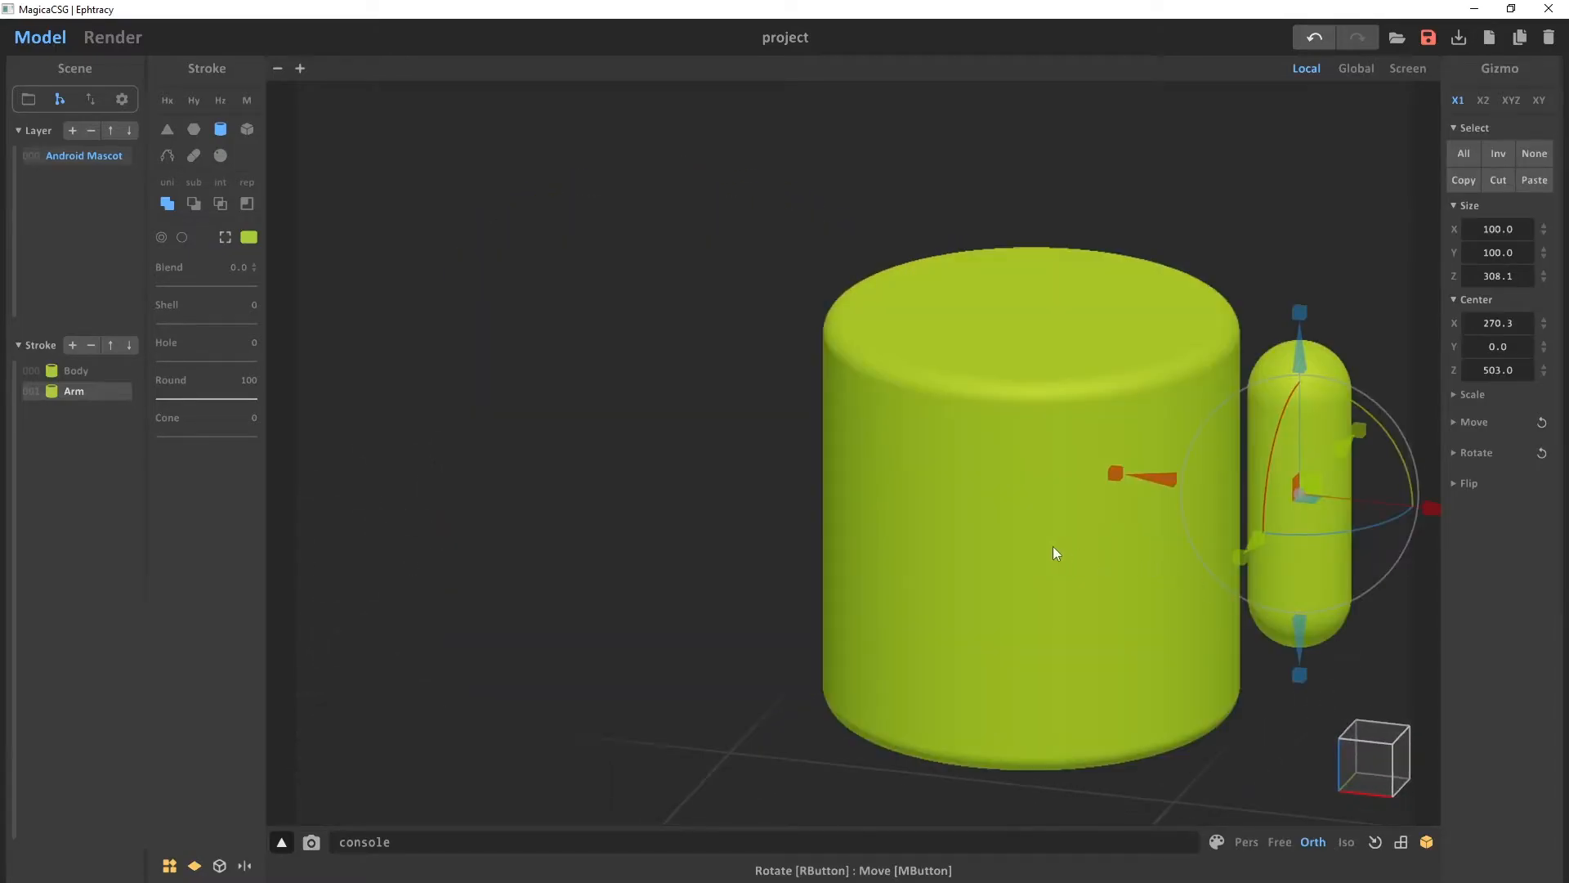
{"action": "right_click_drag", "start_coordinate": [928, 499], "coordinate": [878, 386]}
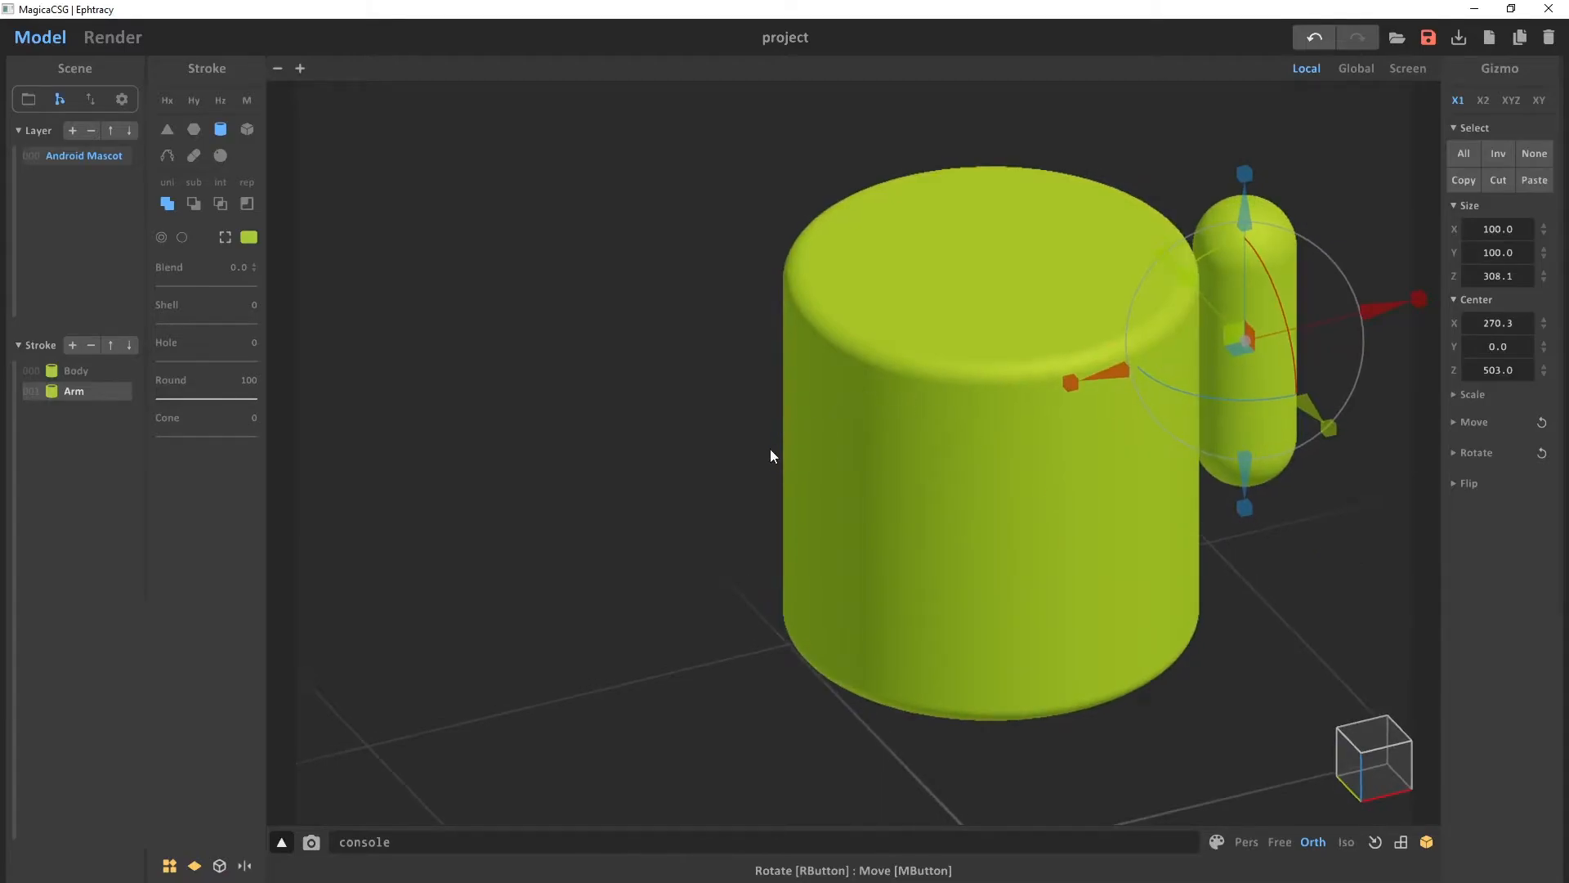
{"action": "right_click_drag", "start_coordinate": [1286, 571], "coordinate": [1079, 561]}
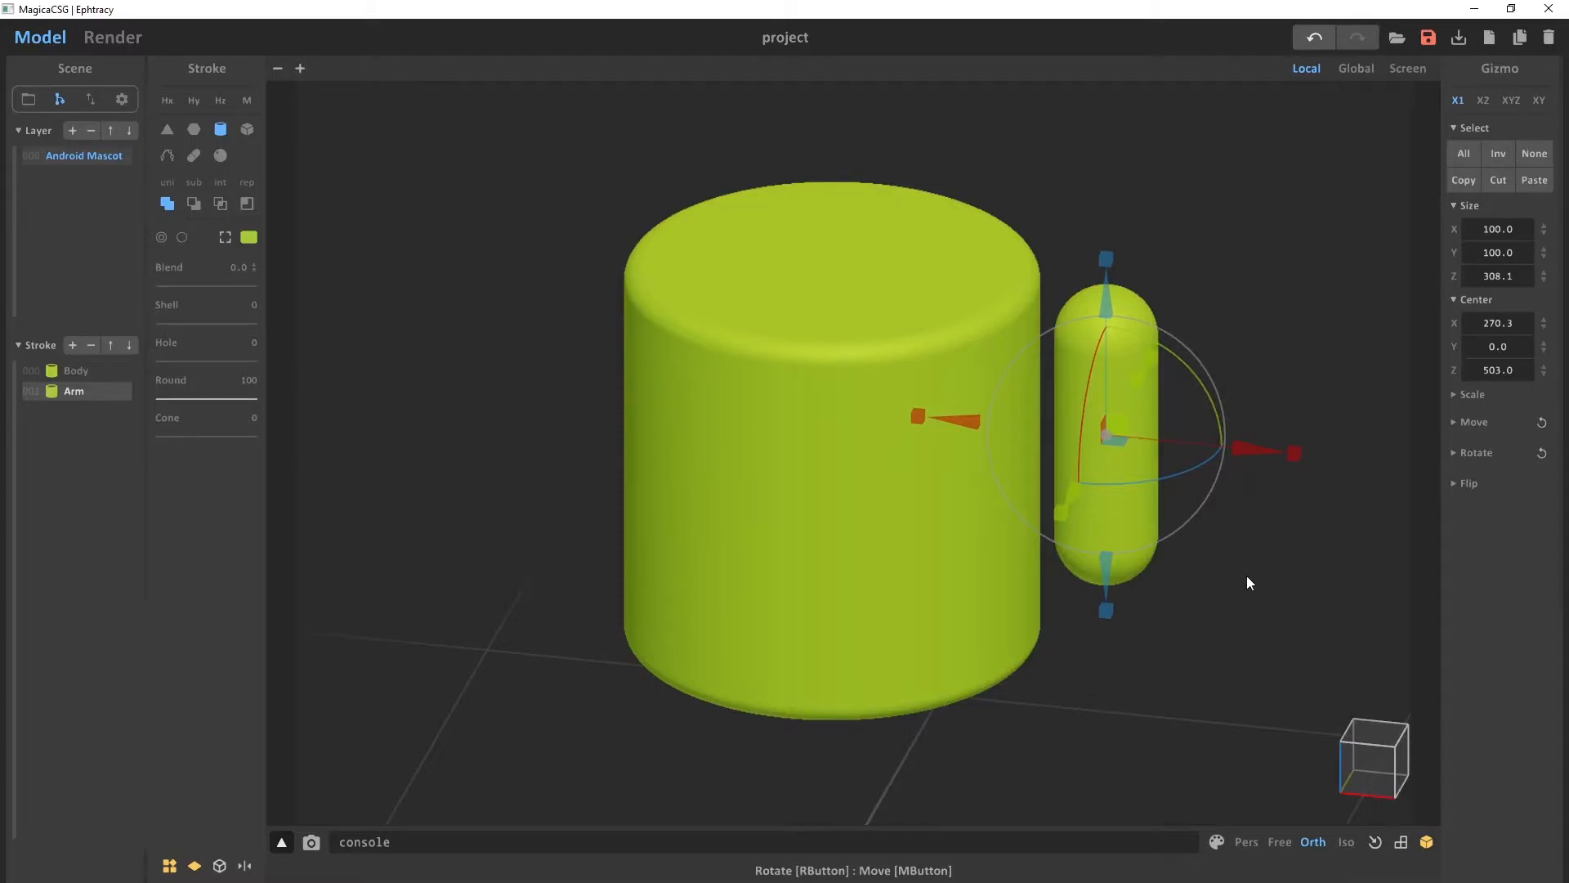
{"action": "right_click_drag", "start_coordinate": [1247, 577], "coordinate": [1241, 580]}
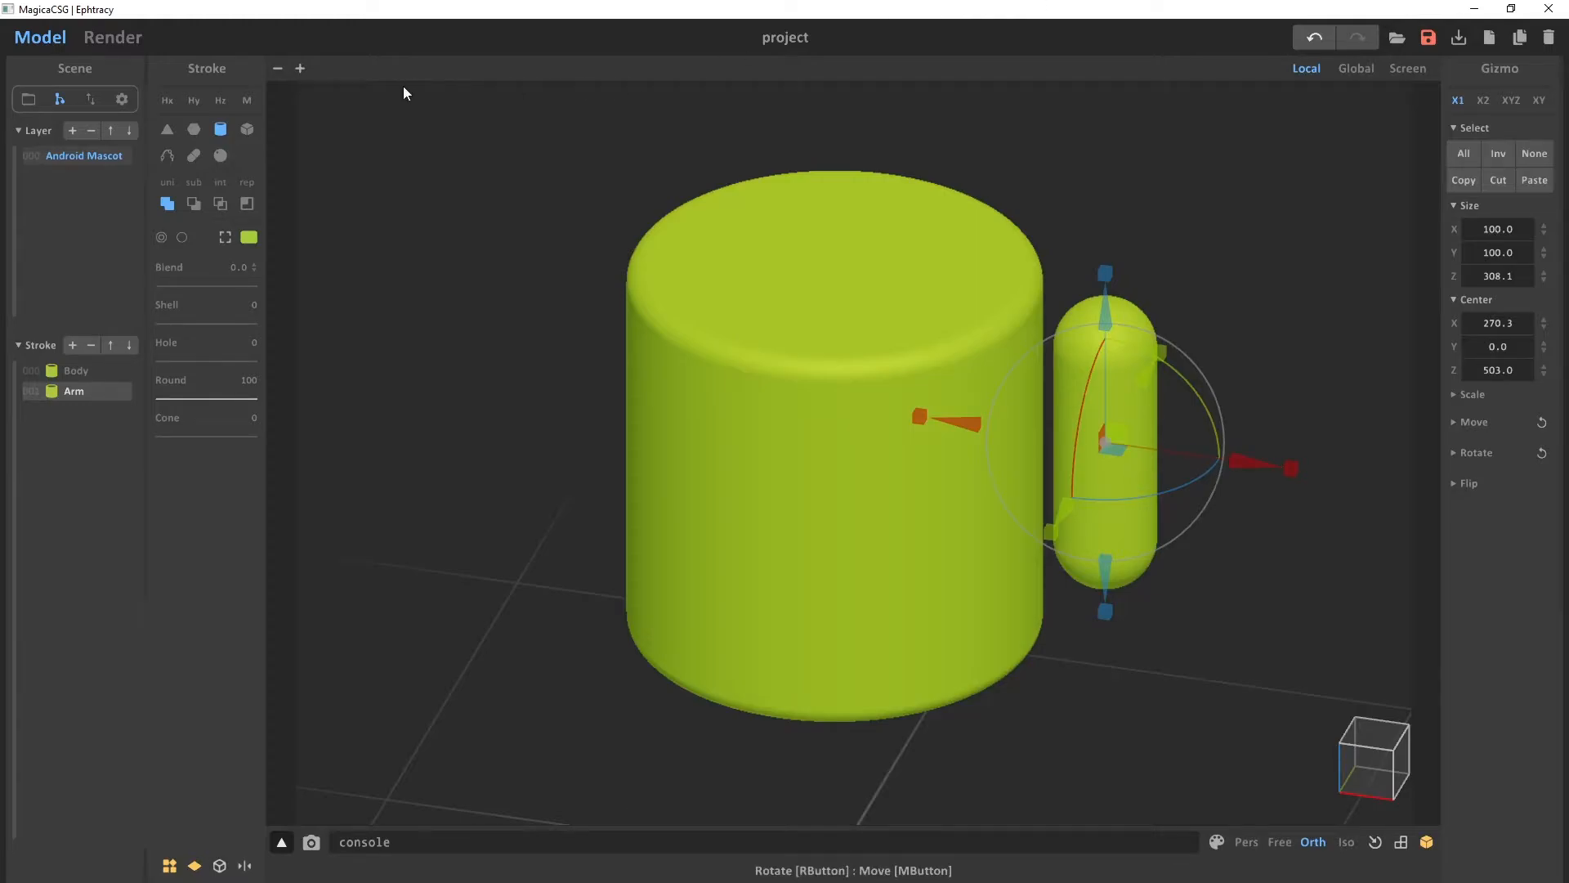
{"action": "left_click", "coordinate": [247, 99]}
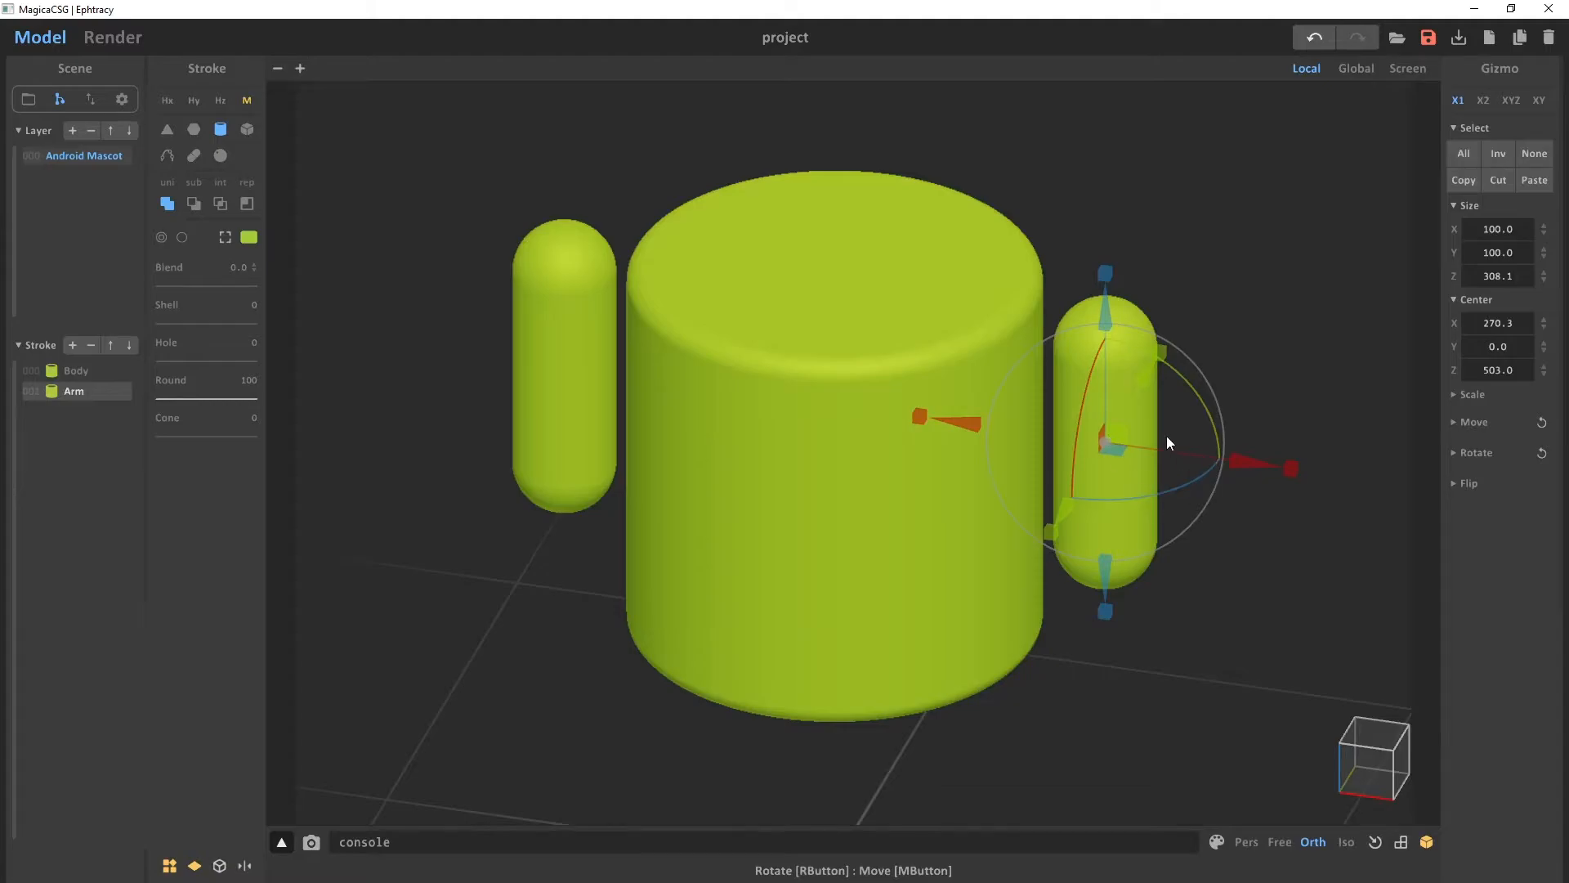
Test the mirroring by moving the Arm back and forth along X, ending at a center X of about 270.6
{"action": "mouse_move", "coordinate": [1259, 448]}
{"action": "left_mouse_down"}
{"action": "mouse_move", "coordinate": [1338, 463]}
{"action": "mouse_move", "coordinate": [1263, 464]}
{"action": "left_mouse_up"}
{"action": "key", "text": "ctrl+z"}
{"action": "key", "text": "ctrl+y"}
{"action": "key", "text": "ctrl+z"}
{"action": "right_click_drag", "start_coordinate": [860, 293], "coordinate": [902, 325]}
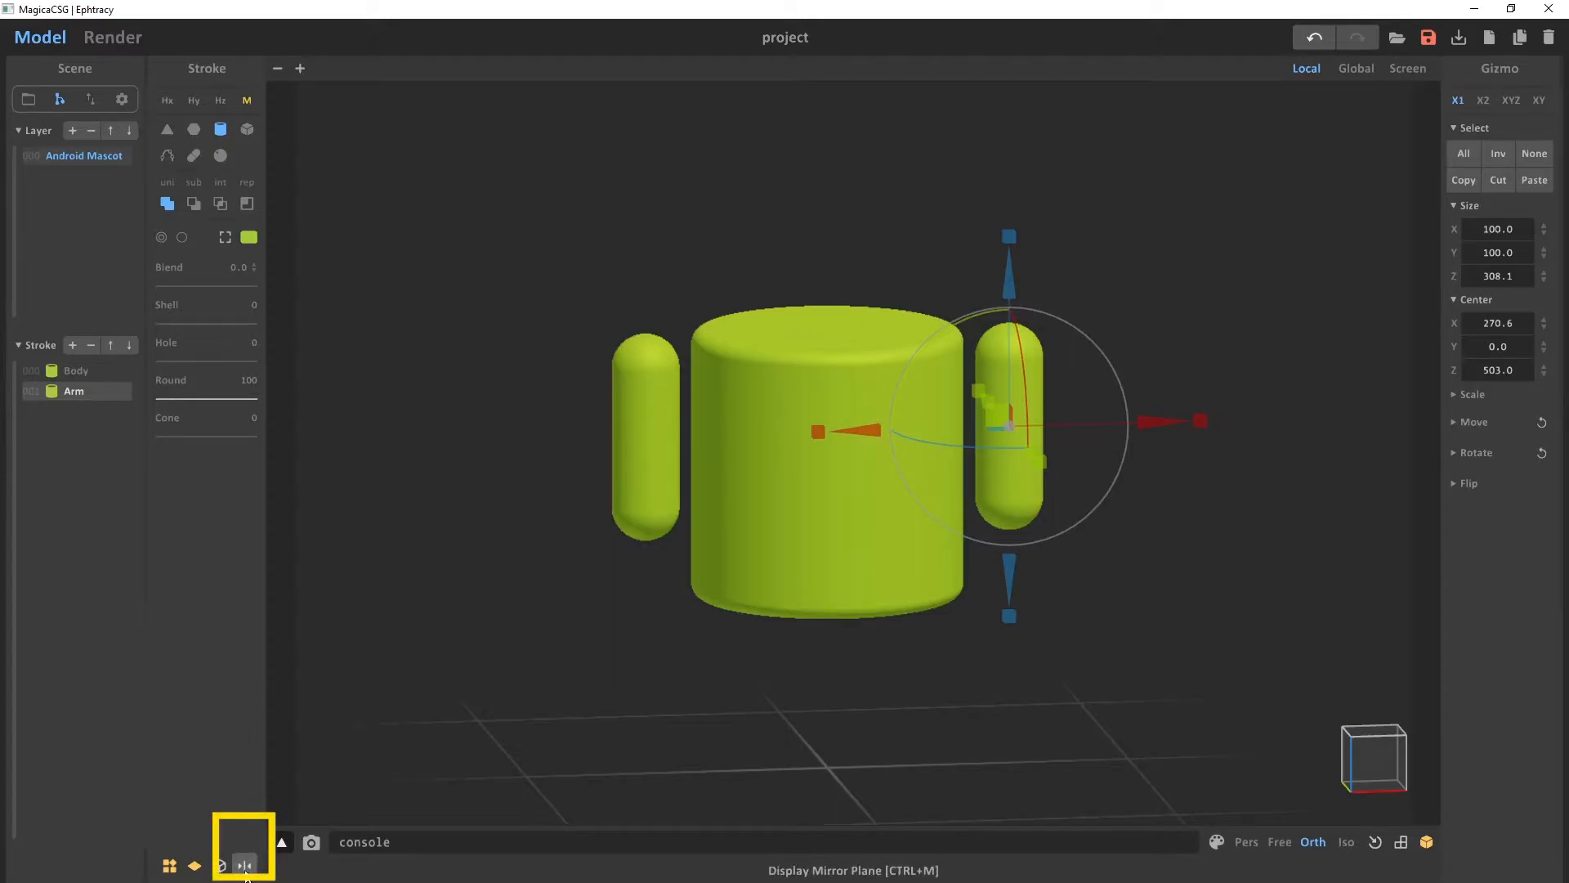
Display the mirror plane and examine how it divides the Body between the two arms
{"action": "left_click", "coordinate": [244, 866]}
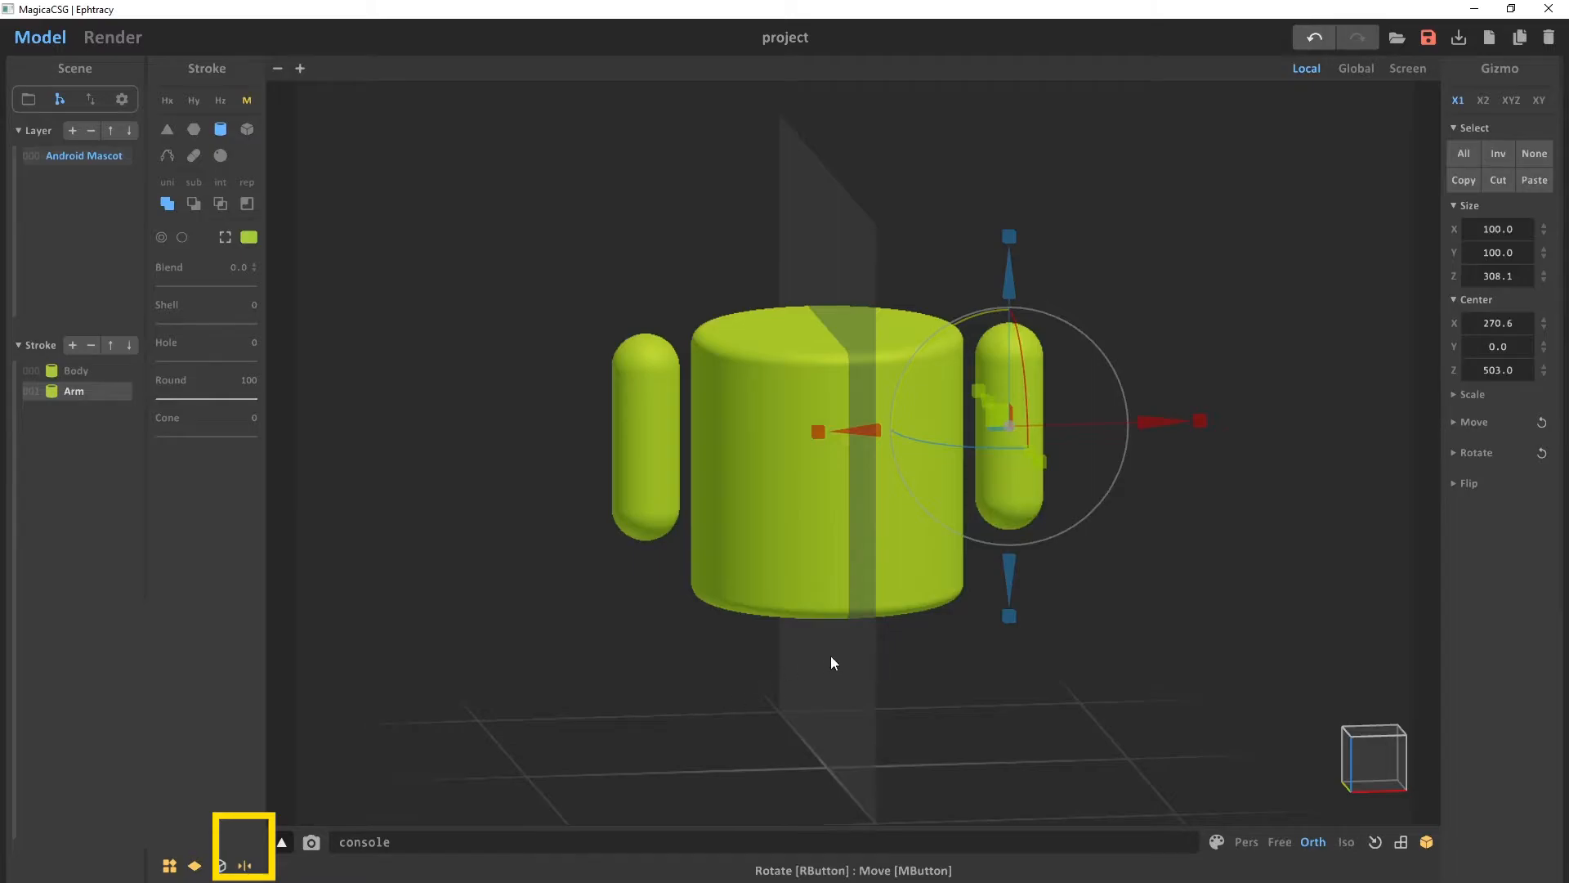
{"action": "right_click_drag", "start_coordinate": [918, 659], "coordinate": [807, 689]}
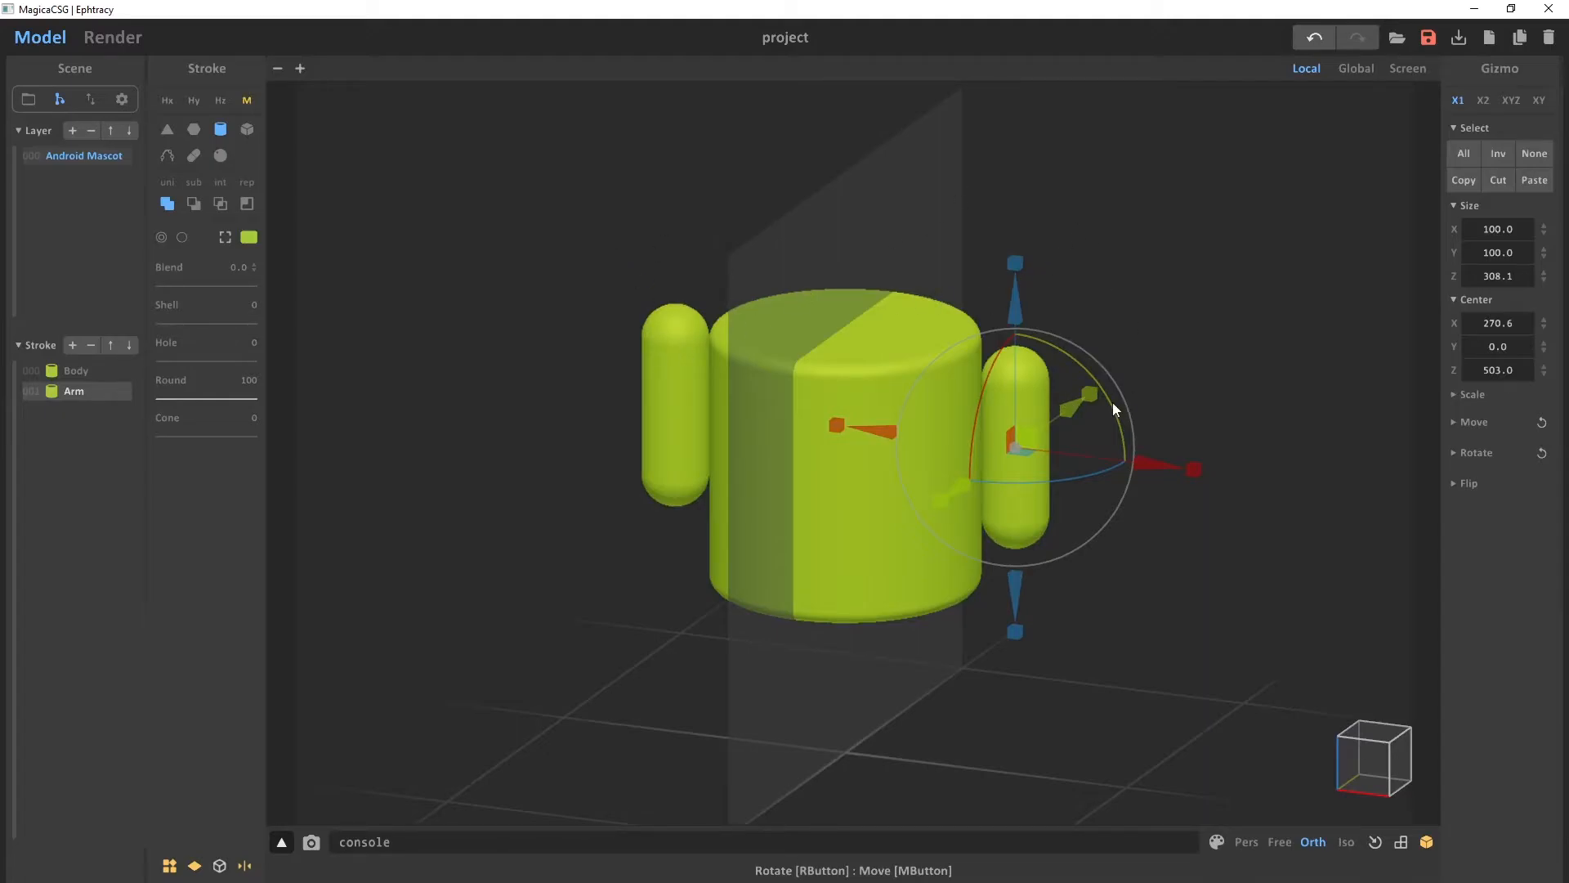
{"action": "right_click_drag", "start_coordinate": [1126, 274], "coordinate": [1141, 269]}
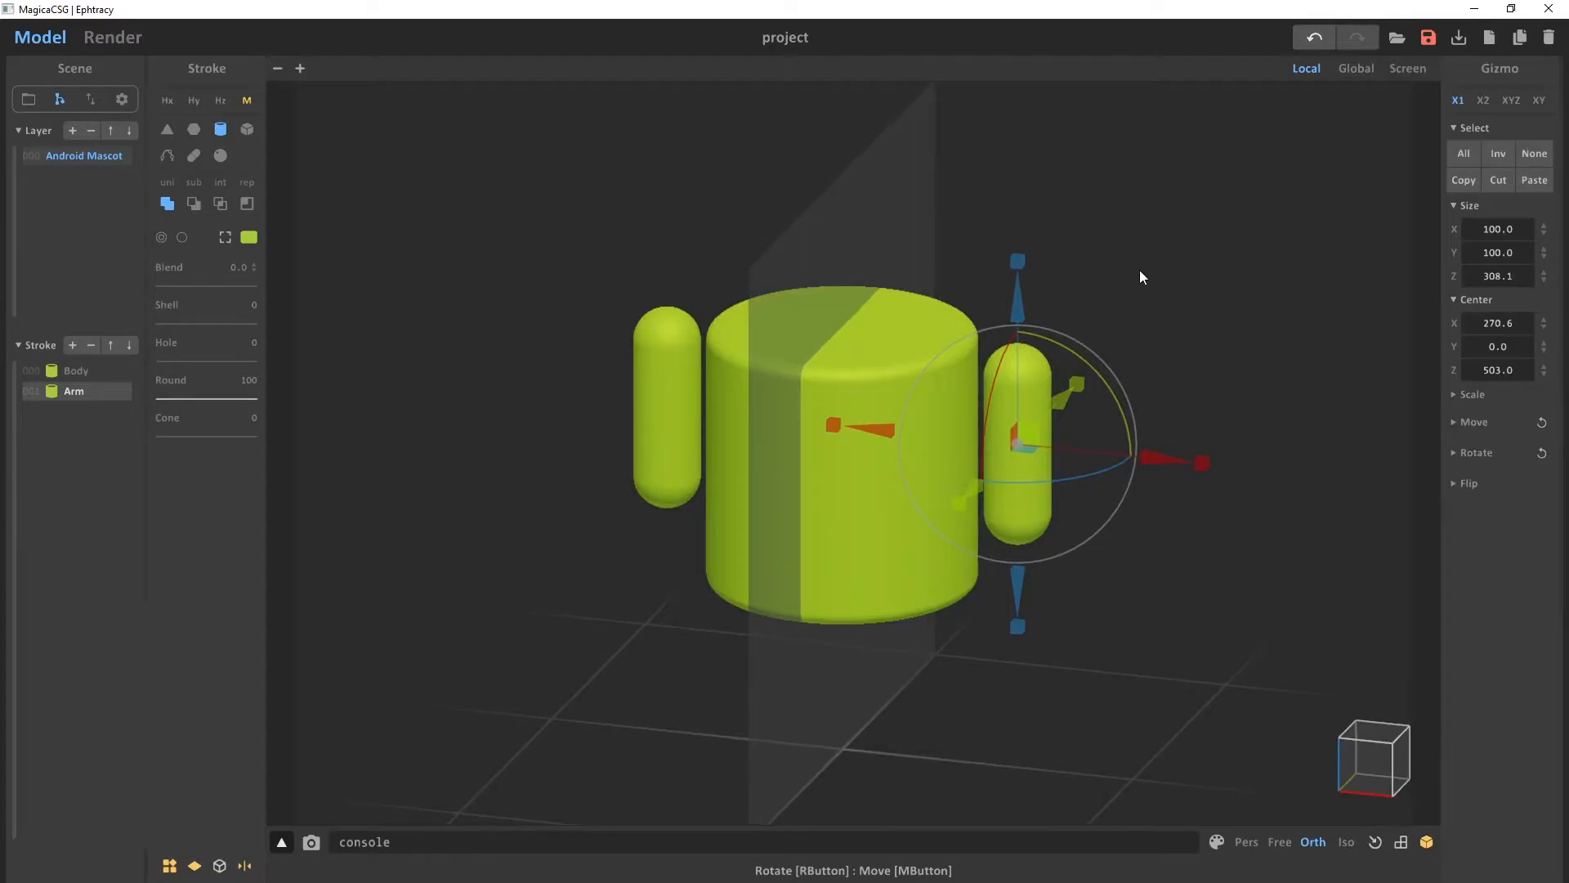
{"action": "left_click", "coordinate": [685, 493]}
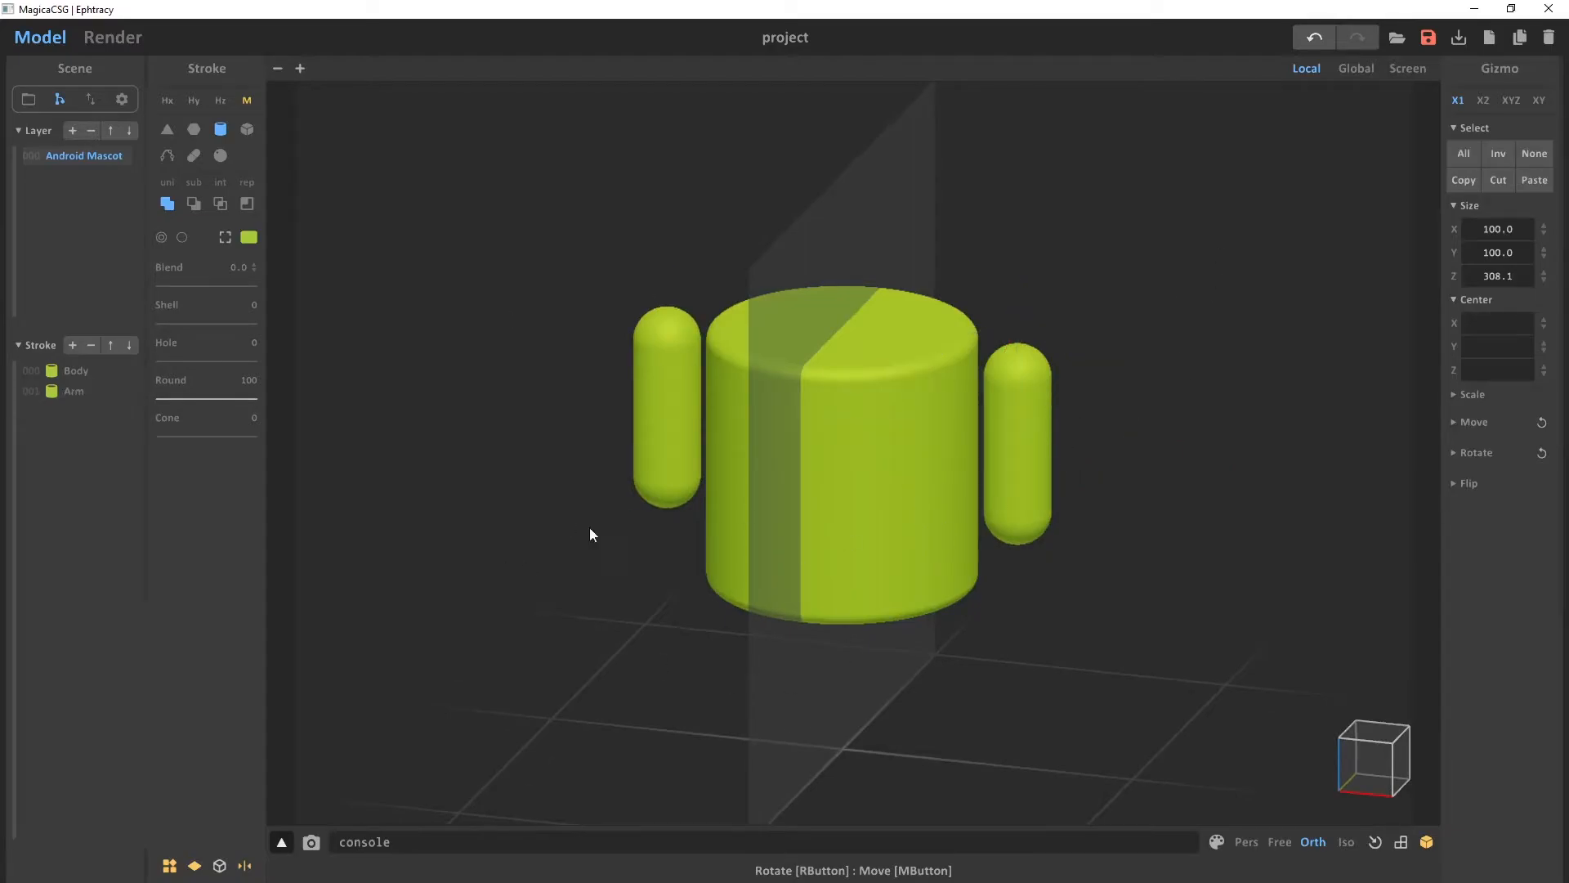
{"action": "right_click_drag", "start_coordinate": [601, 545], "coordinate": [647, 452]}
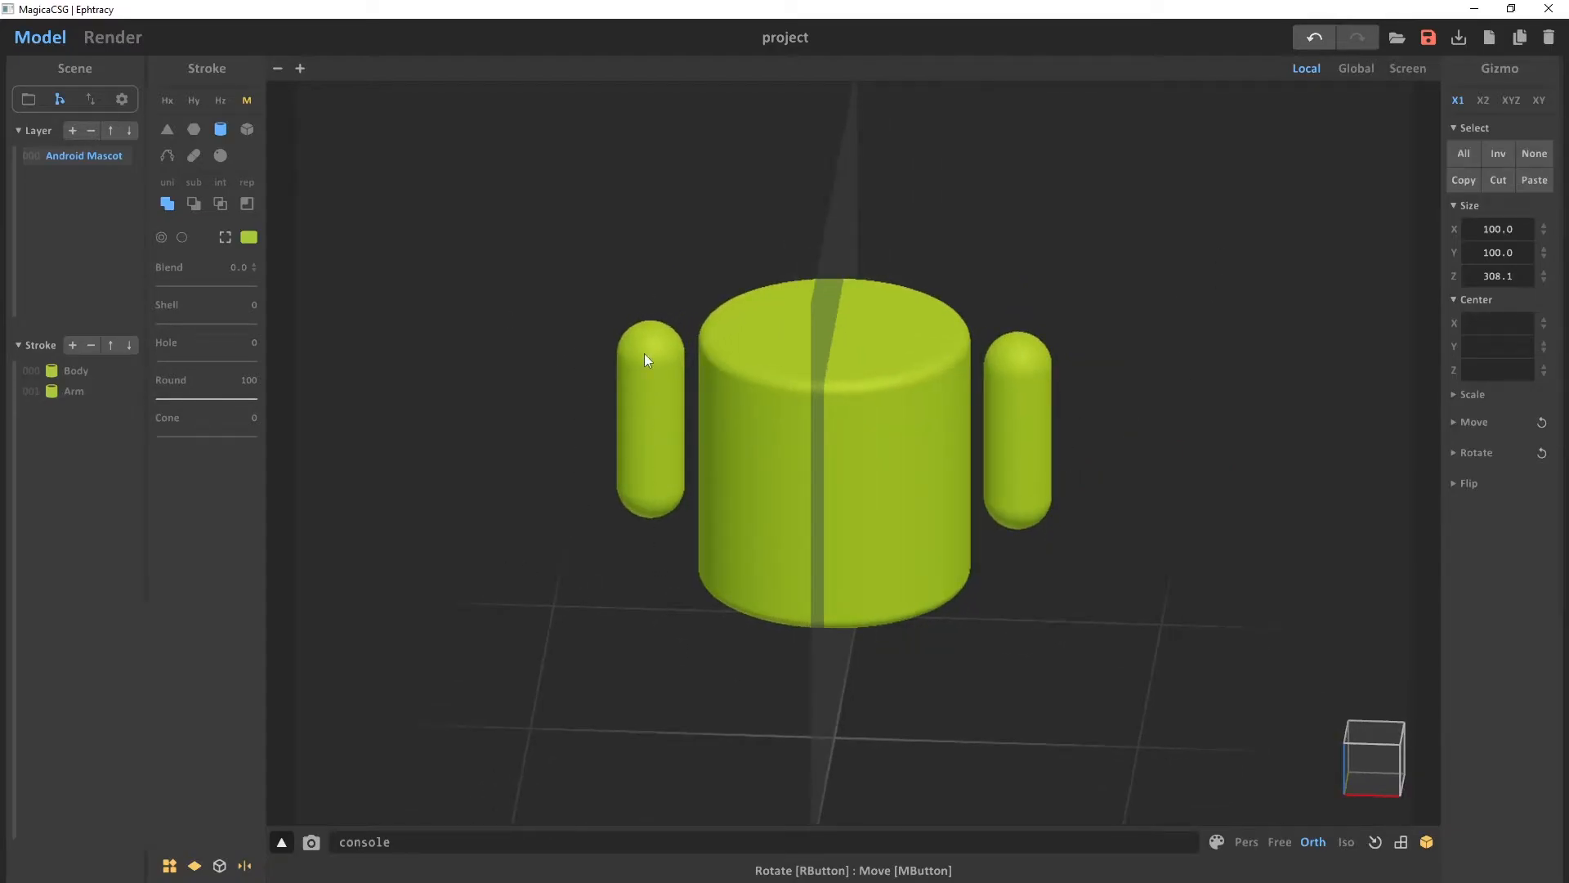
Check which arm is the original by trying to select each one, and examine both sides of the mirror plane
{"action": "left_click", "coordinate": [652, 413]}
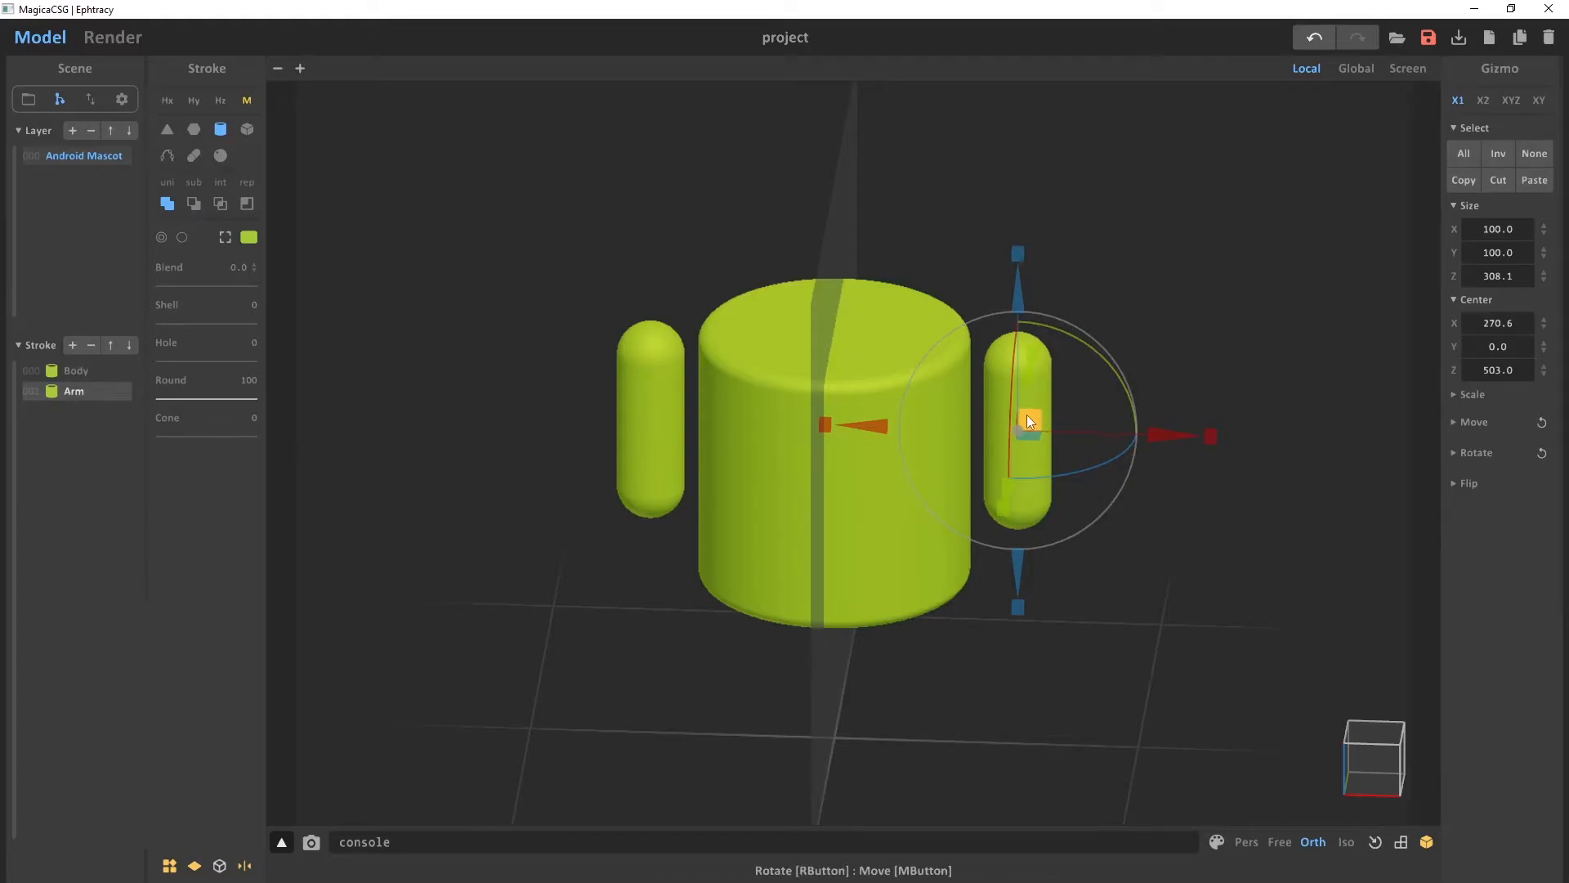
{"action": "left_click", "coordinate": [645, 605]}
{"action": "right_click_drag", "start_coordinate": [646, 606], "coordinate": [618, 584]}
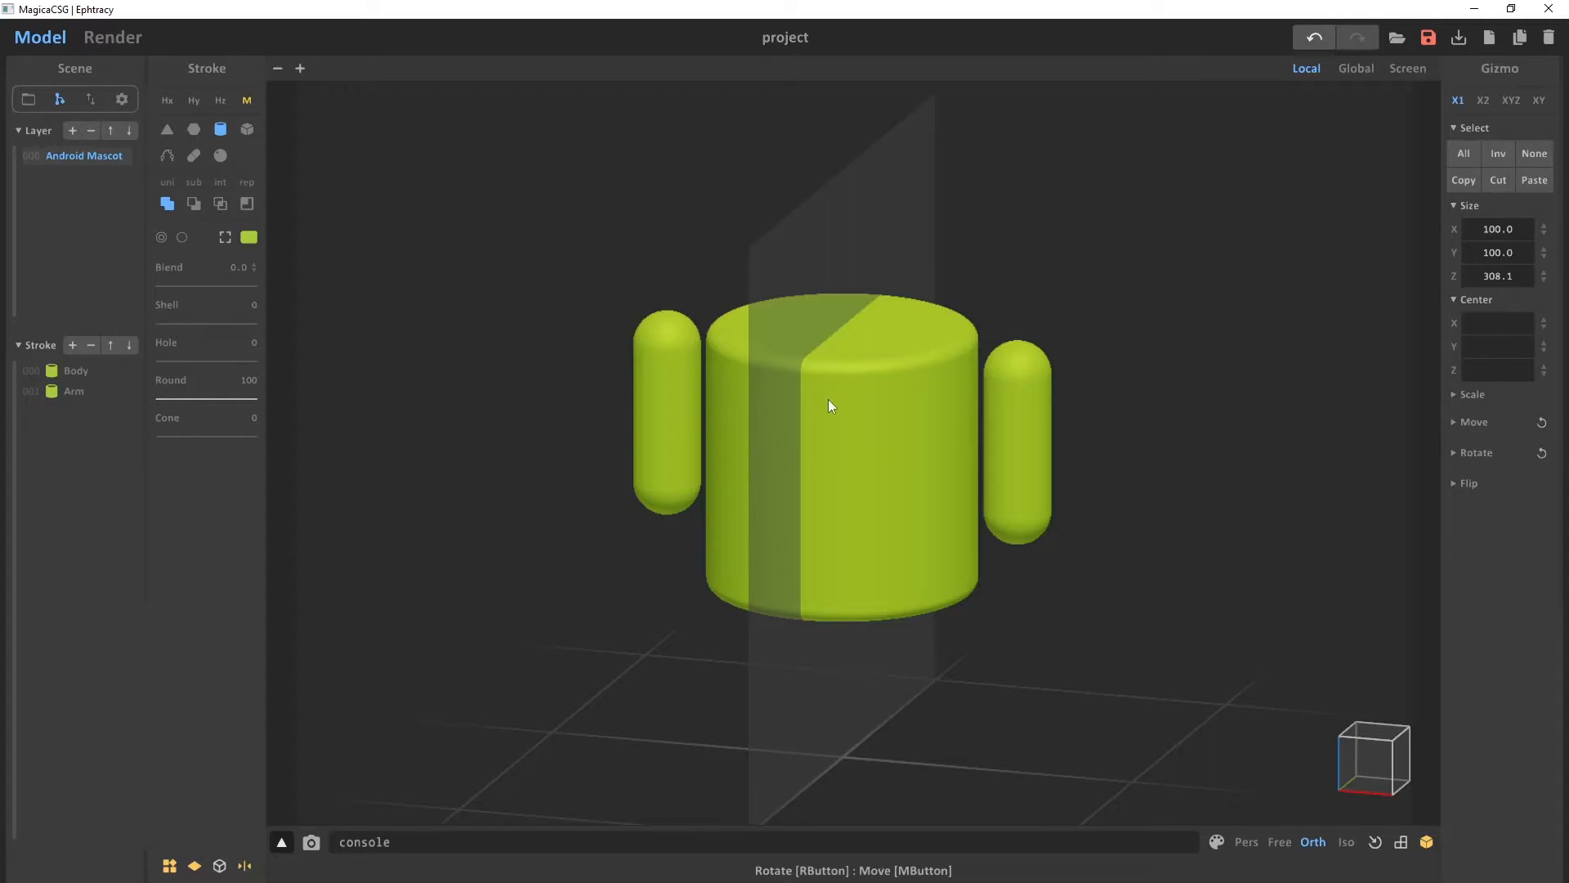
{"action": "right_click_drag", "start_coordinate": [927, 326], "coordinate": [1001, 258]}
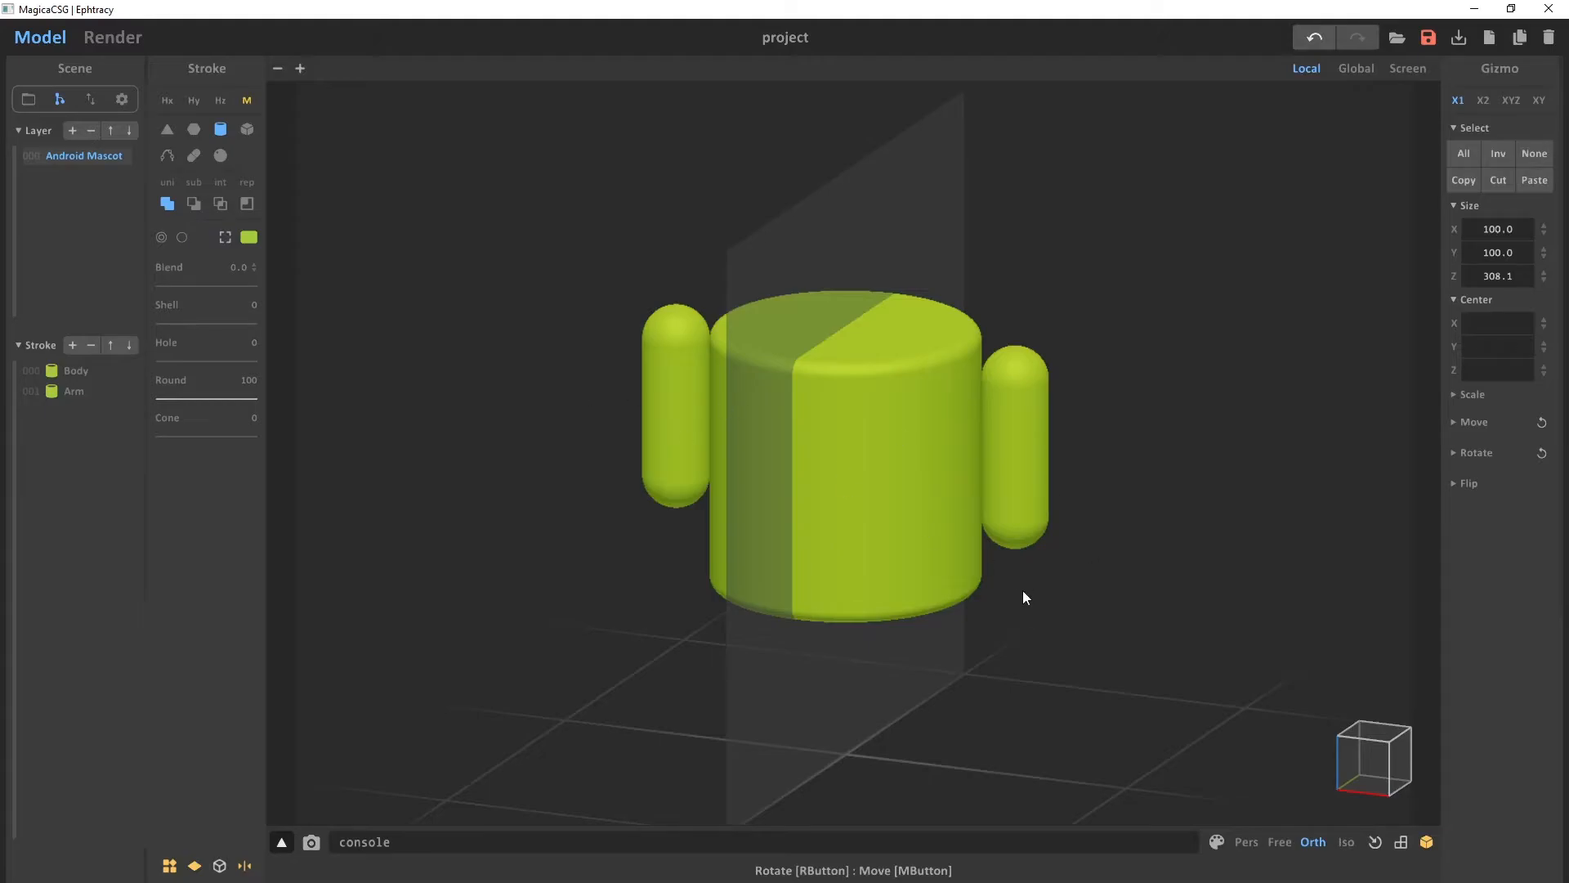
{"action": "right_click_drag", "start_coordinate": [897, 563], "coordinate": [1075, 691]}
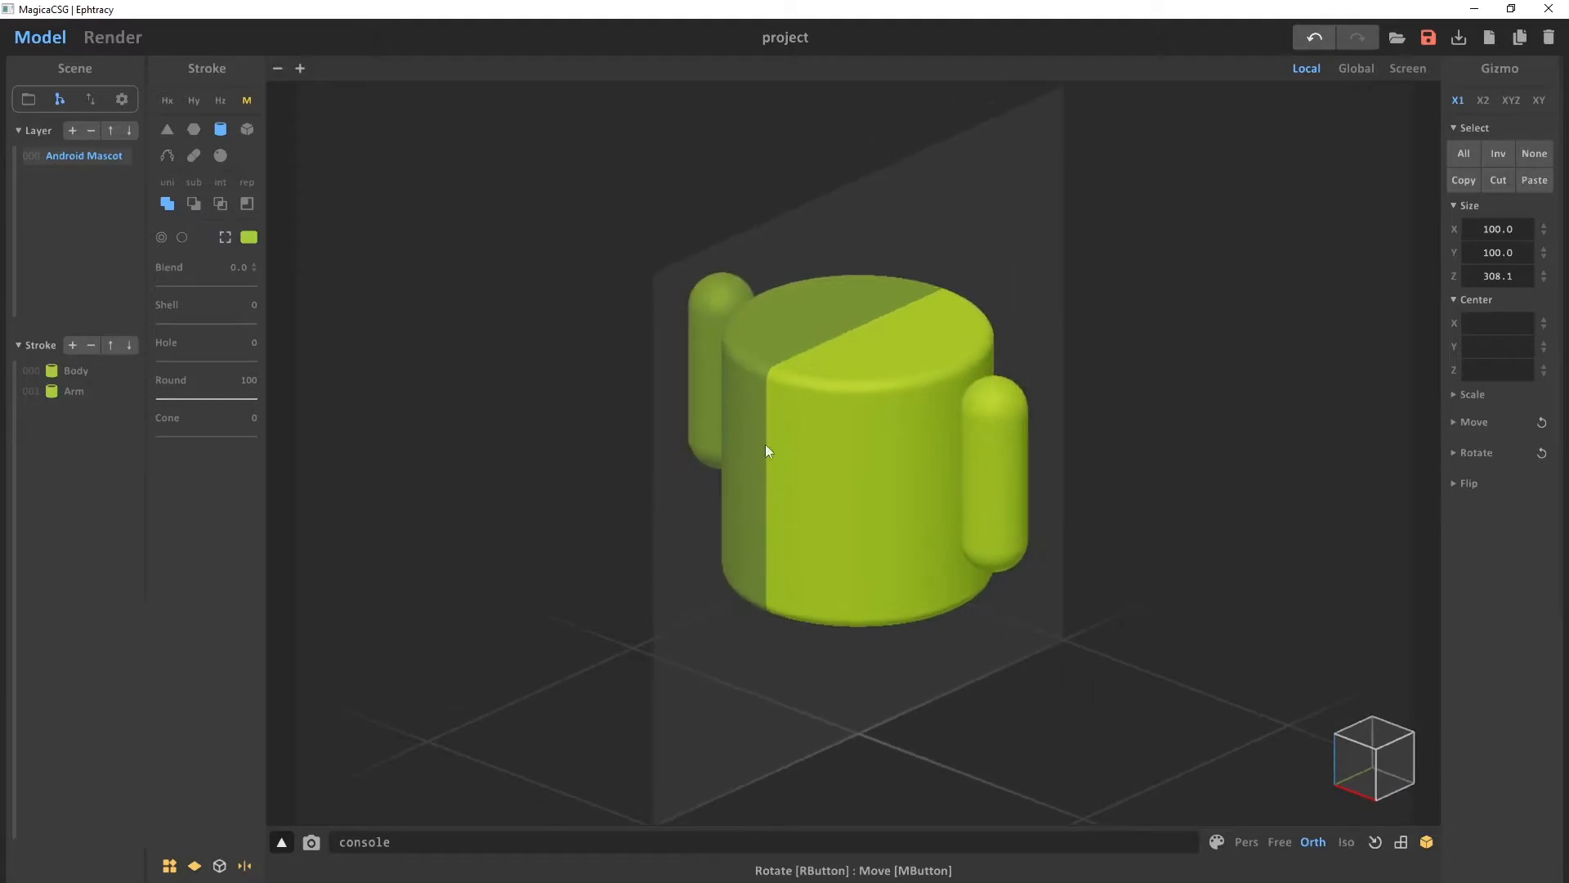
{"action": "right_click_drag", "start_coordinate": [1019, 699], "coordinate": [1071, 708]}
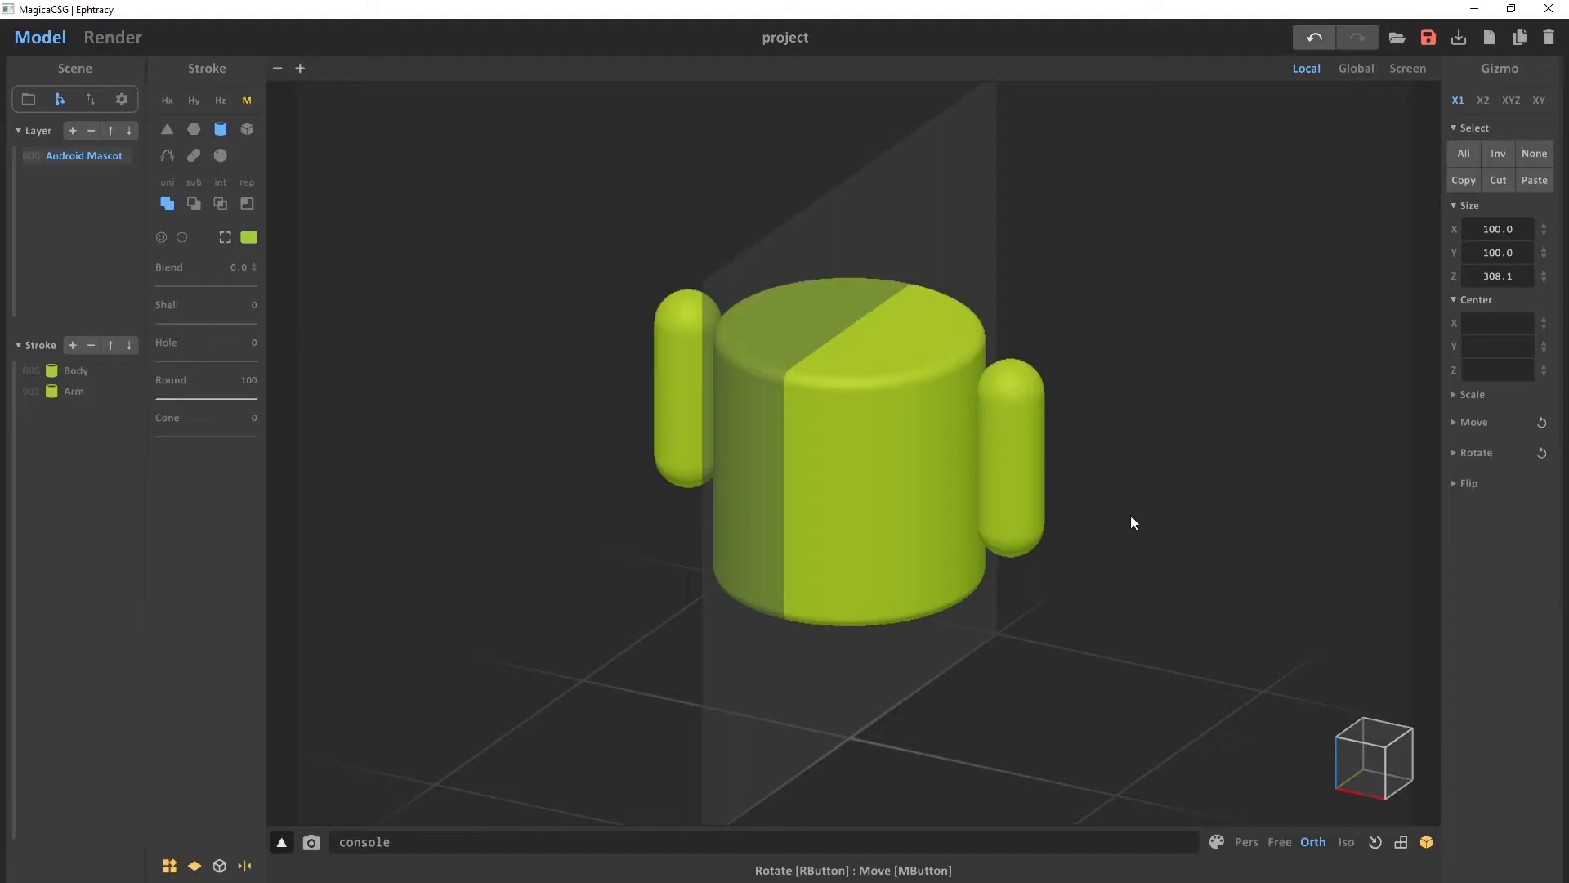
{"action": "left_click", "coordinate": [1022, 491]}
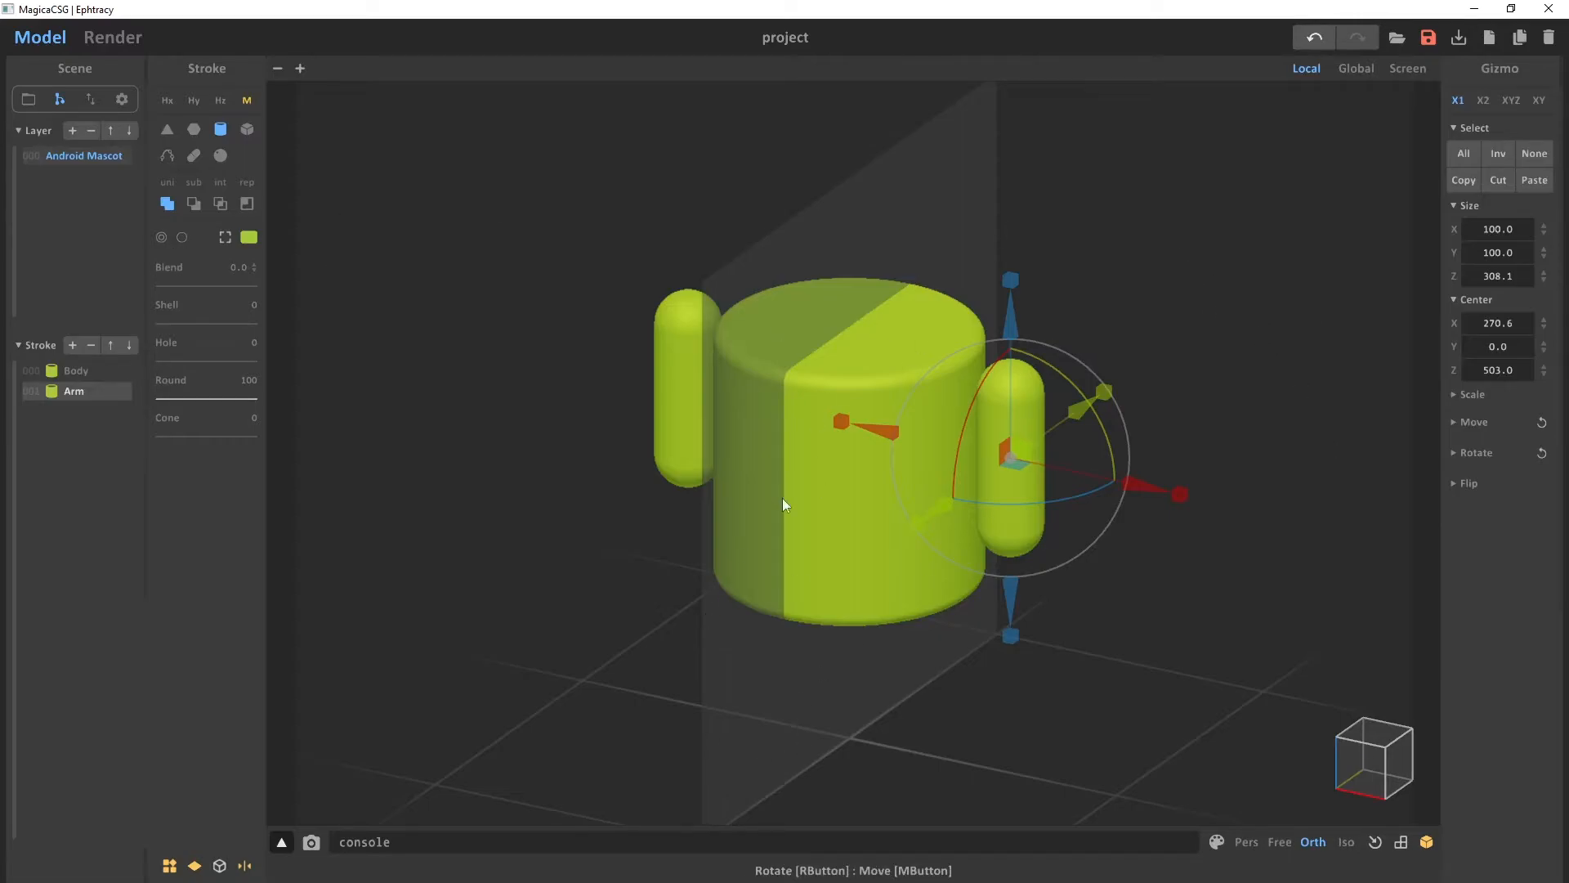
{"action": "left_click", "coordinate": [605, 597]}
{"action": "right_click_drag", "start_coordinate": [768, 515], "coordinate": [822, 536]}
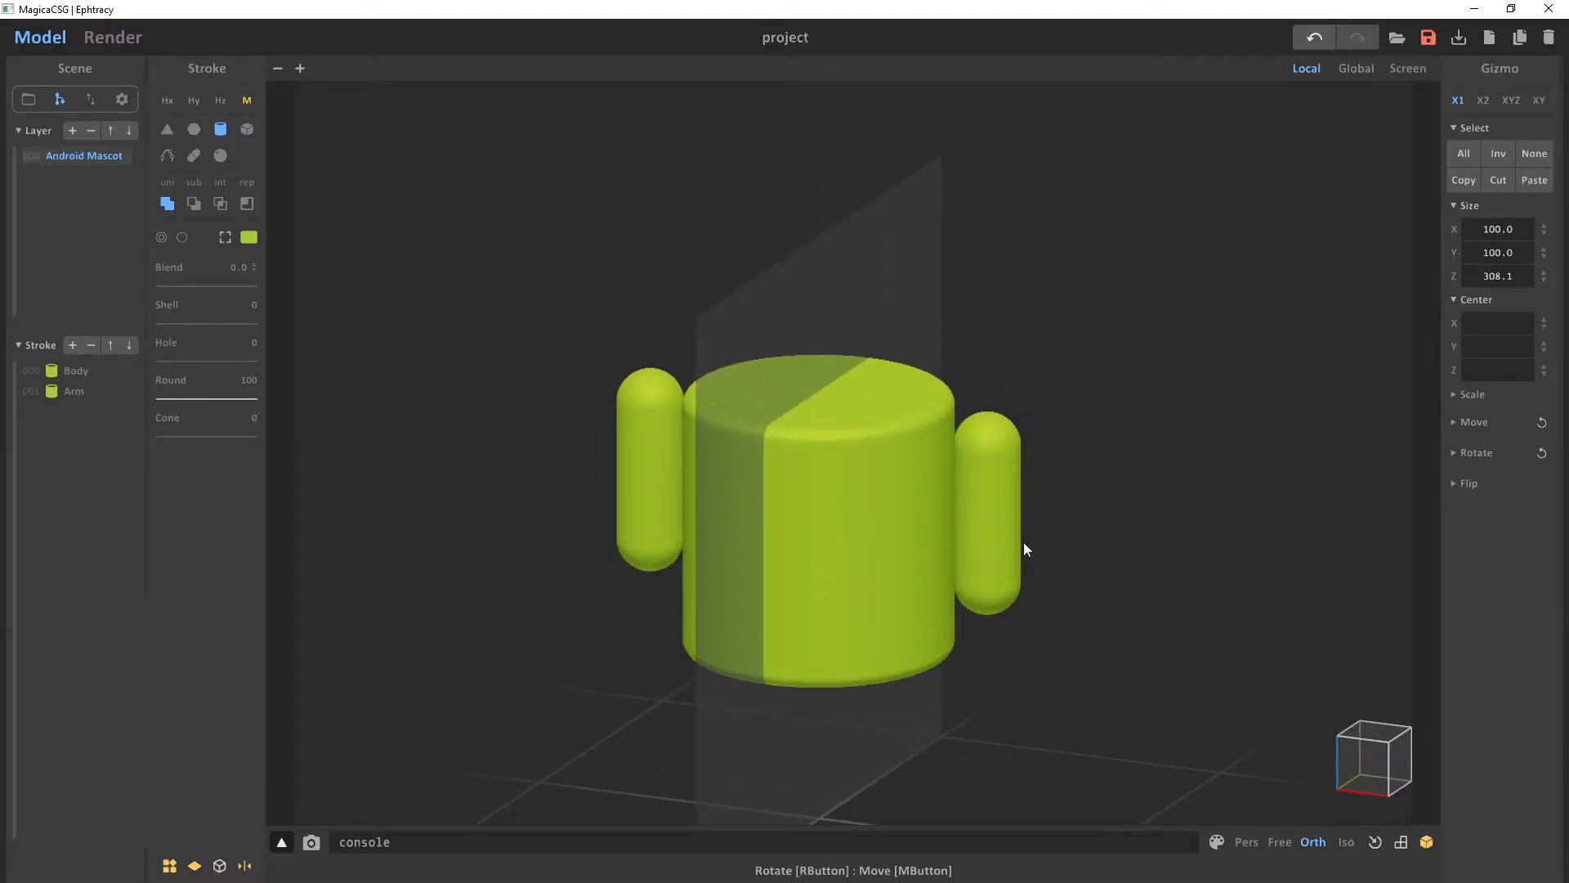
{"action": "right_click_drag", "start_coordinate": [967, 651], "coordinate": [961, 556]}
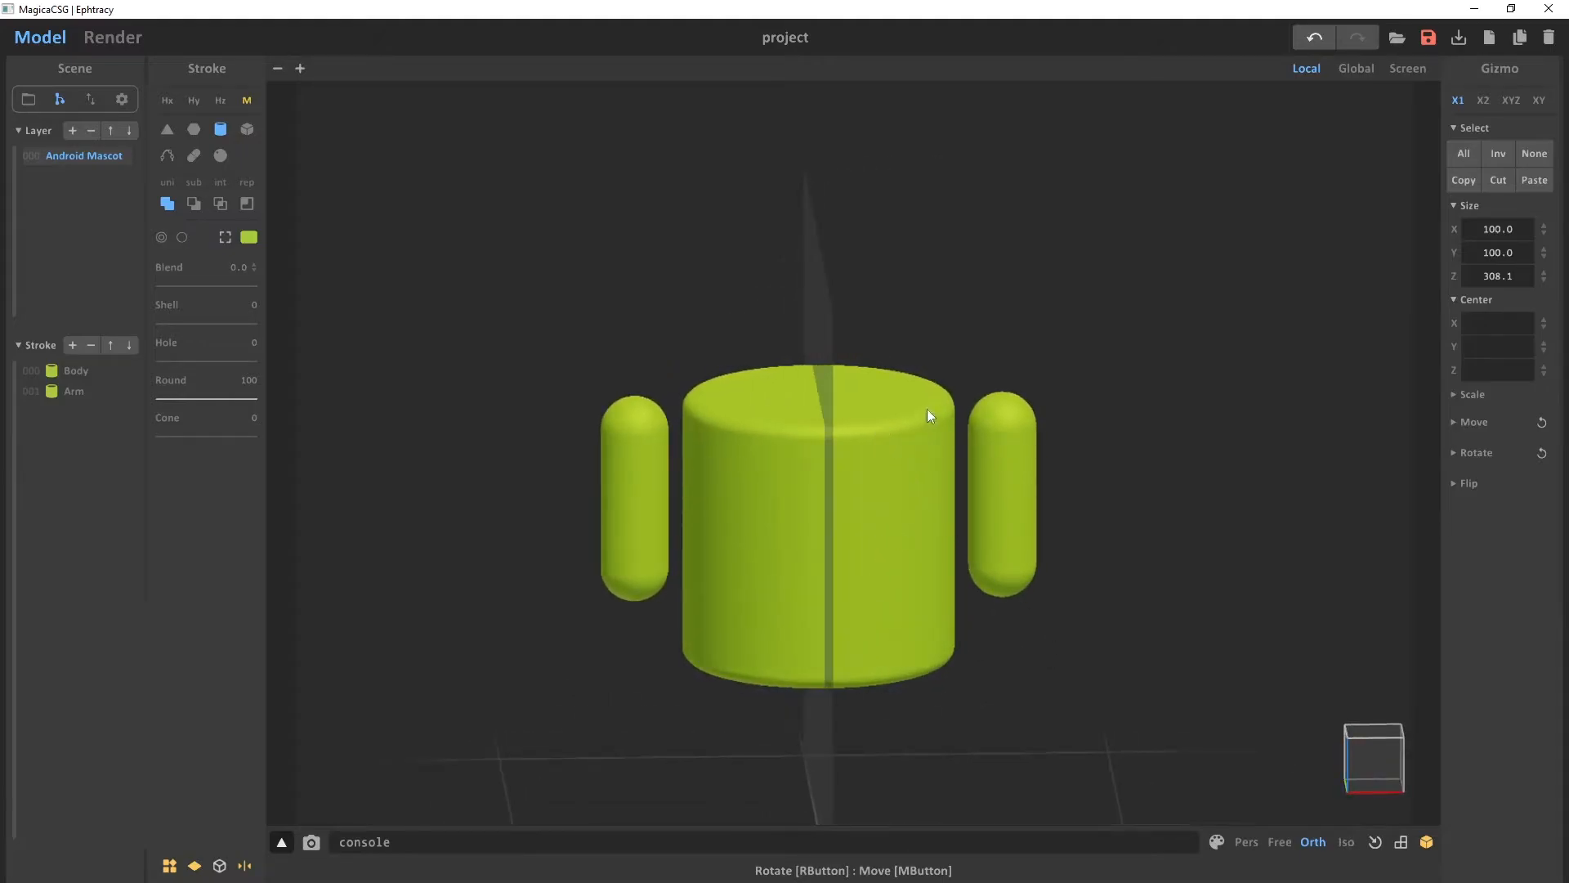
{"action": "right_click_drag", "start_coordinate": [1013, 615], "coordinate": [828, 545]}
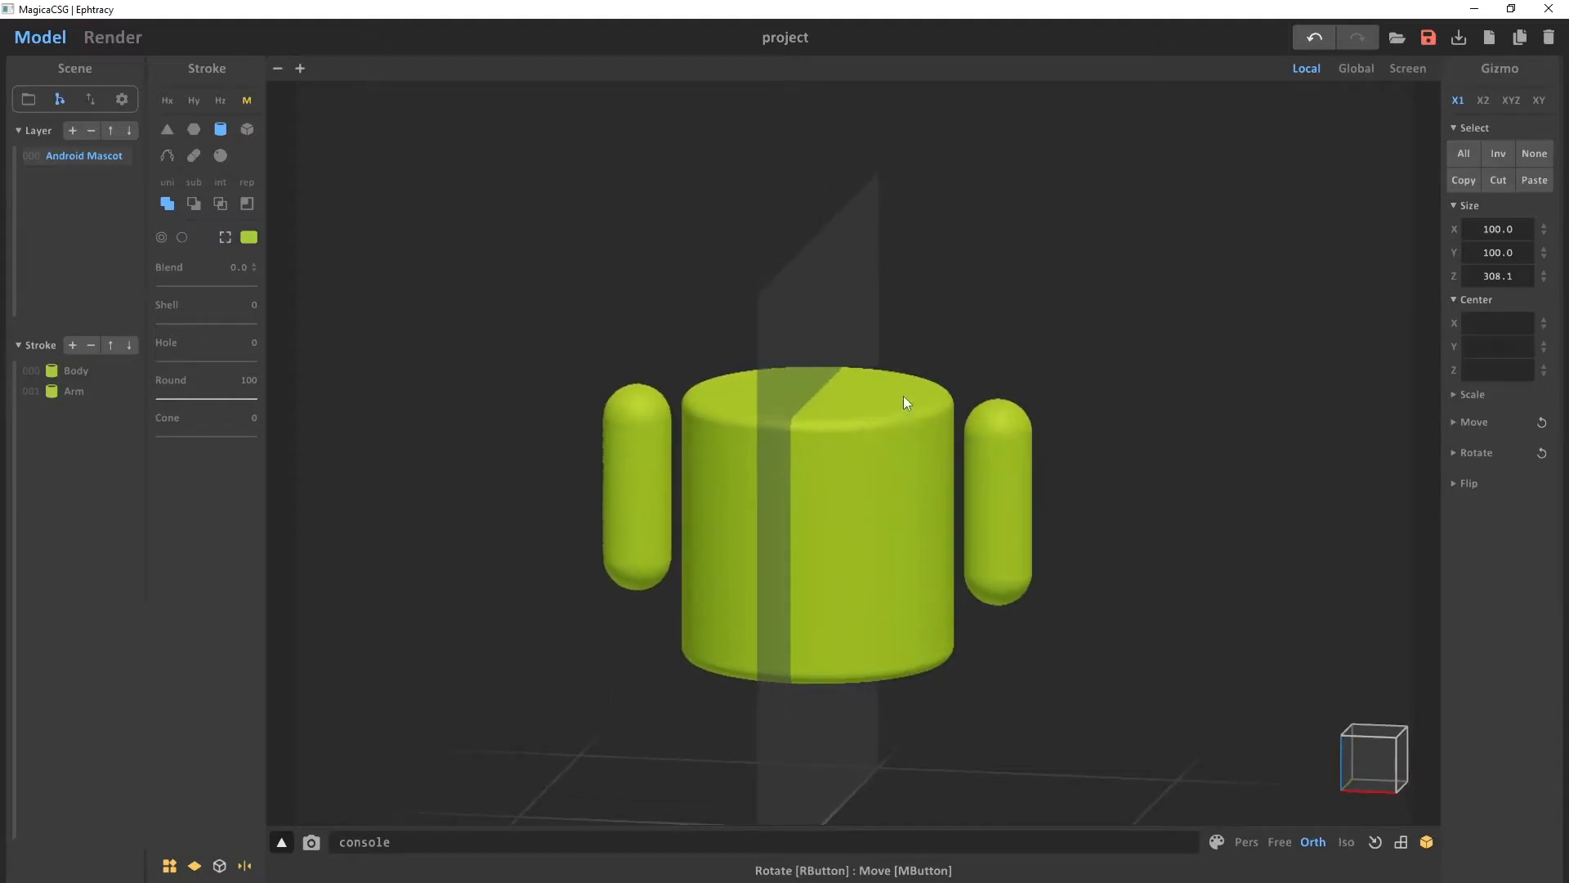
Select the Body and check its center X position against the mirror plane from the front and at an angle
{"action": "left_click", "coordinate": [899, 532]}
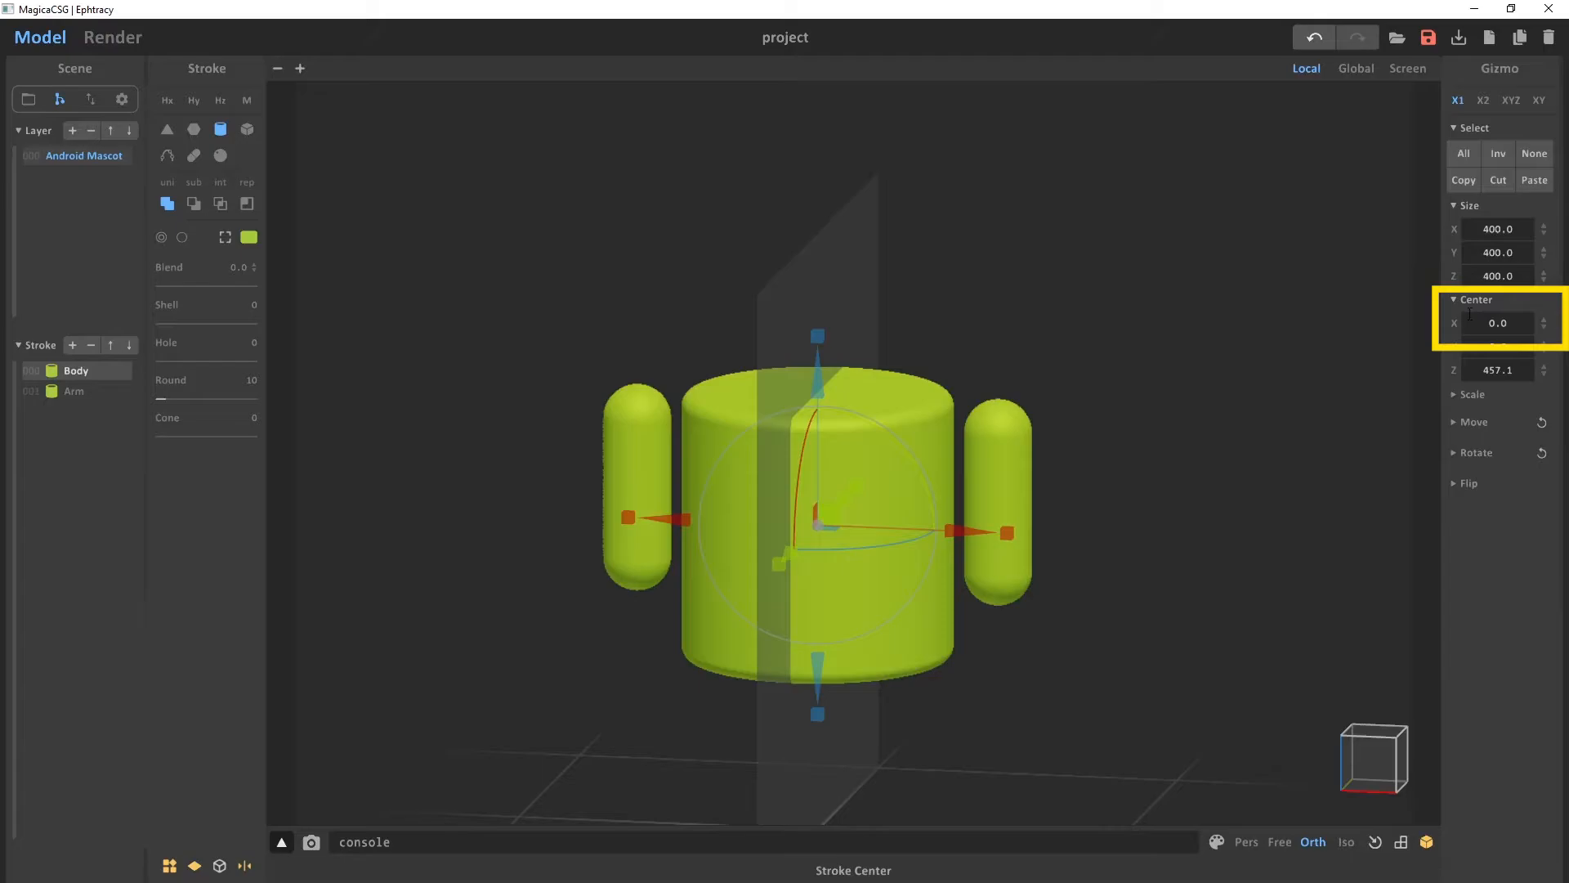
{"action": "right_click_drag", "start_coordinate": [1159, 474], "coordinate": [1173, 474]}
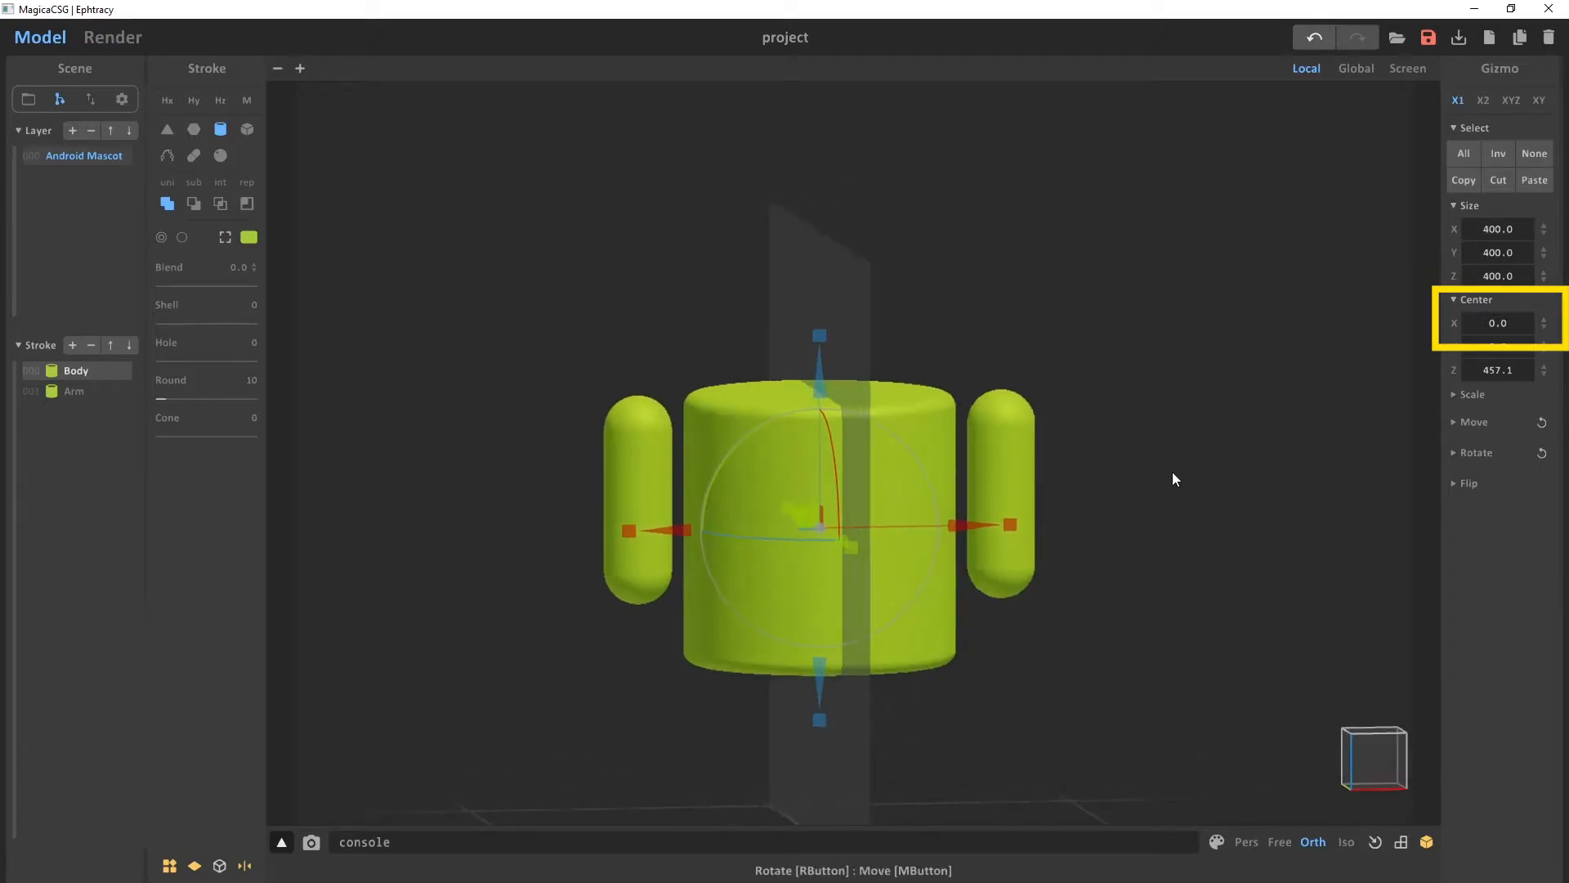
{"action": "right_click_drag", "start_coordinate": [1012, 453], "coordinate": [1083, 458]}
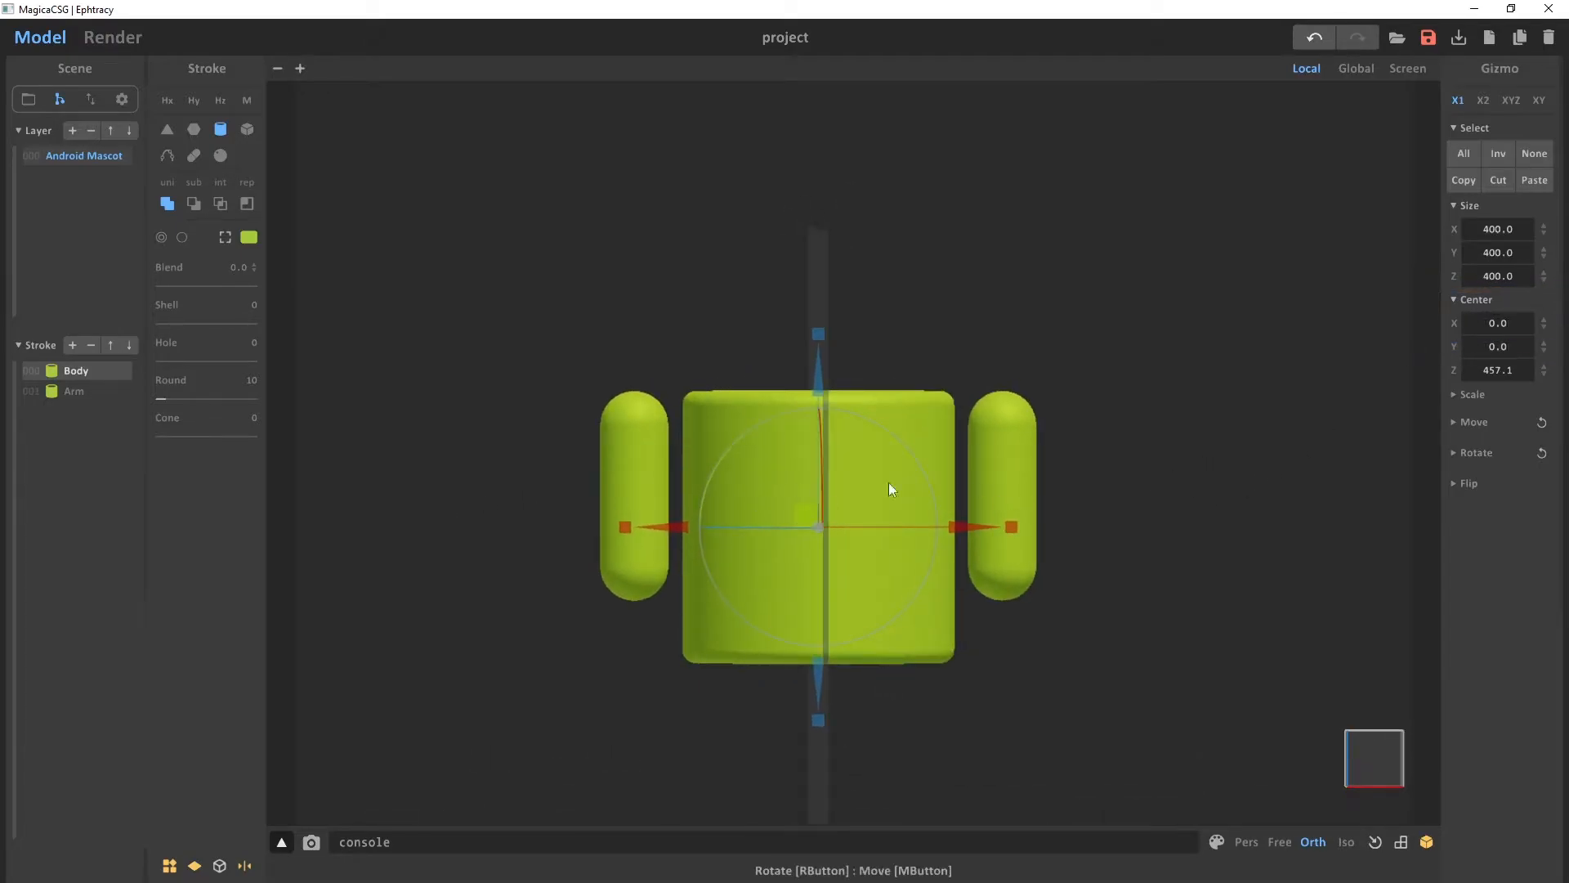
{"action": "right_click_drag", "start_coordinate": [1139, 459], "coordinate": [1092, 501]}
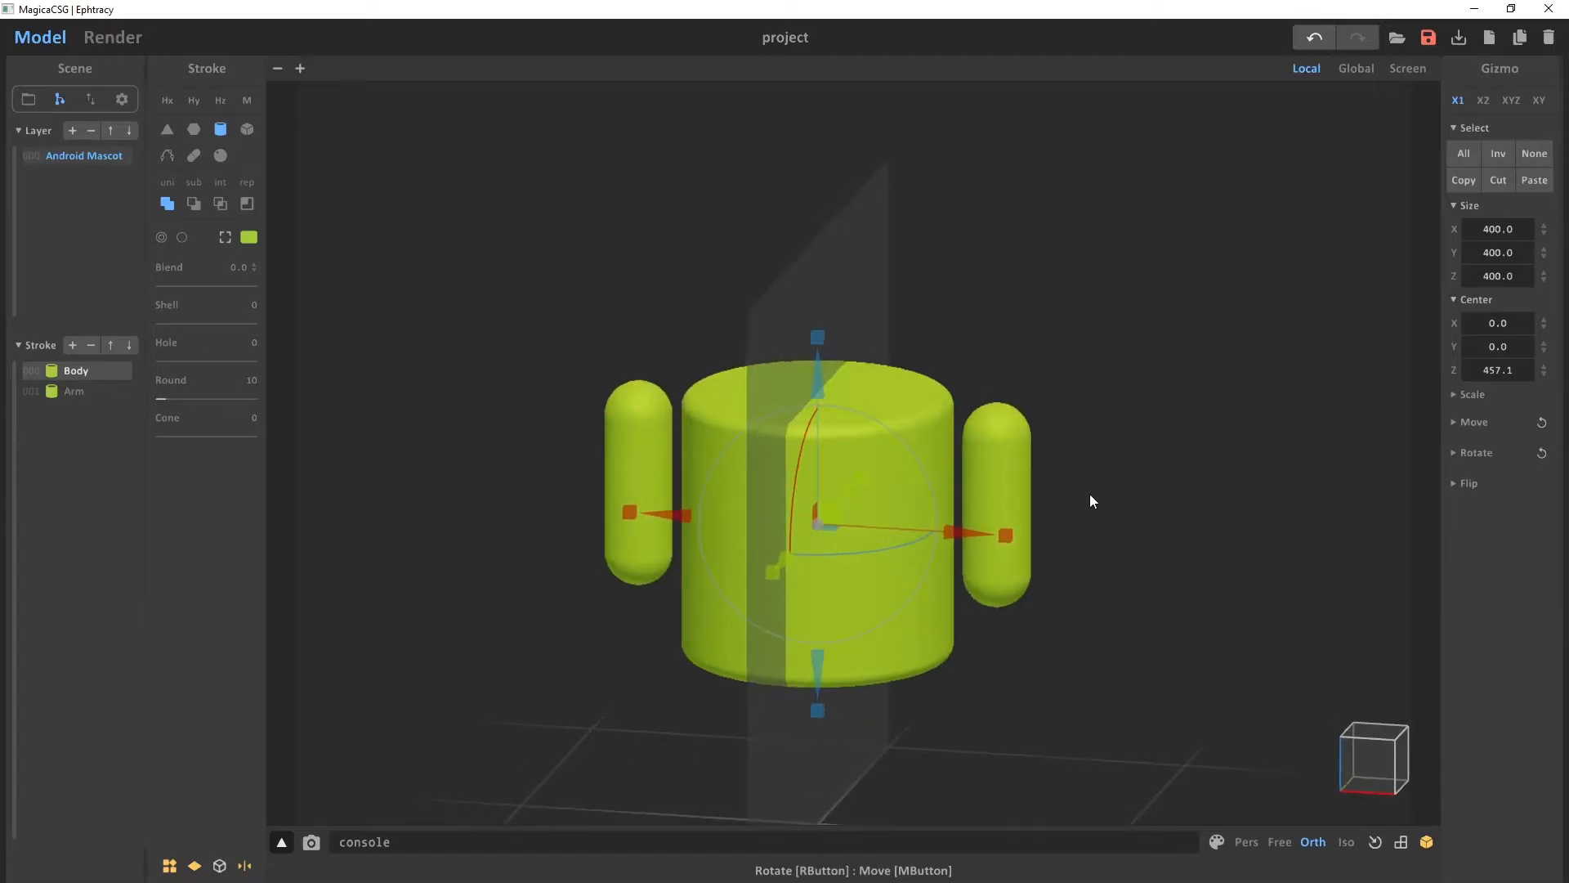
{"action": "right_click_drag", "start_coordinate": [1104, 434], "coordinate": [1084, 449]}
{"action": "left_click", "coordinate": [1084, 449]}
Turn off mirroring for the Arm and move it along X to the opposite side of the Body, to a center X of about -270
{"action": "left_click", "coordinate": [1008, 504]}
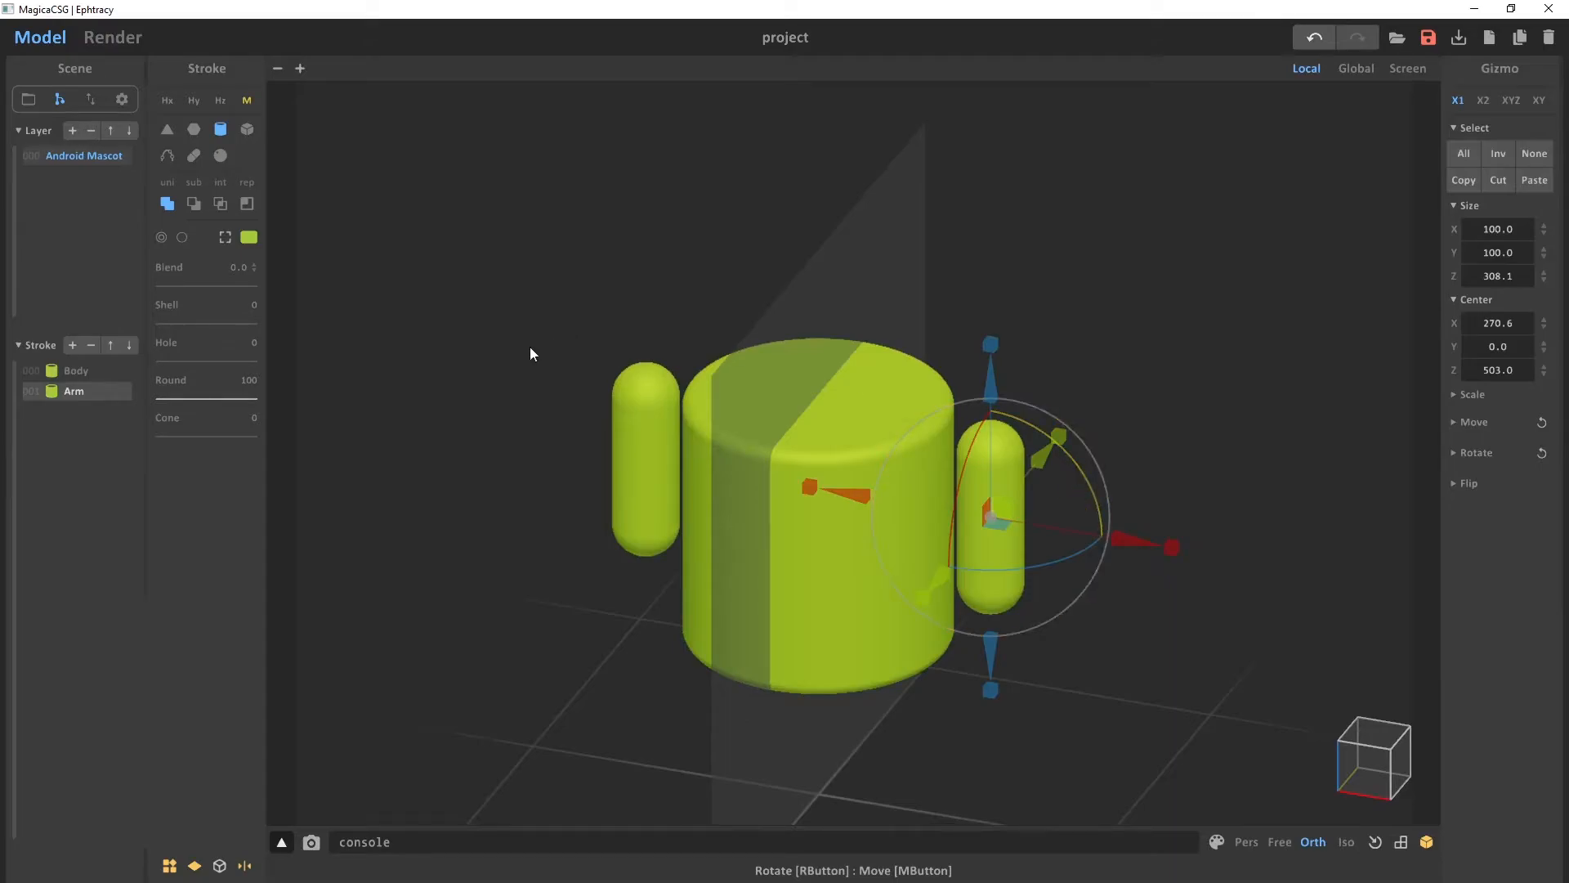
{"action": "left_click", "coordinate": [1198, 303]}
{"action": "left_click", "coordinate": [996, 479]}
{"action": "left_click", "coordinate": [247, 99]}
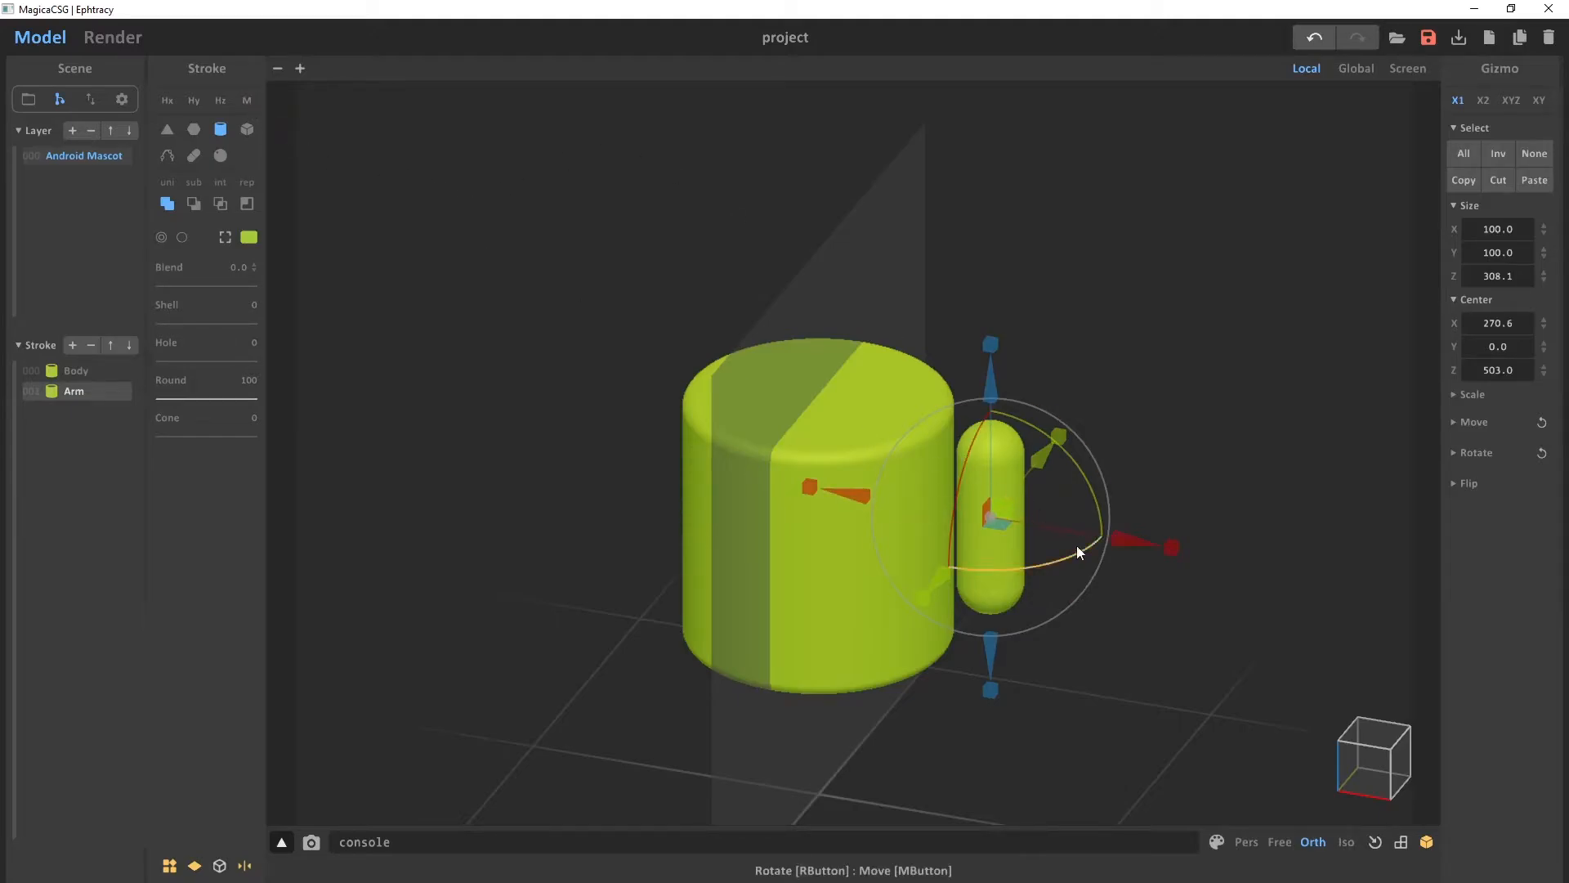
{"action": "left_click_drag", "start_coordinate": [1125, 536], "coordinate": [776, 488]}
{"action": "right_click_drag", "start_coordinate": [776, 488], "coordinate": [817, 491]}
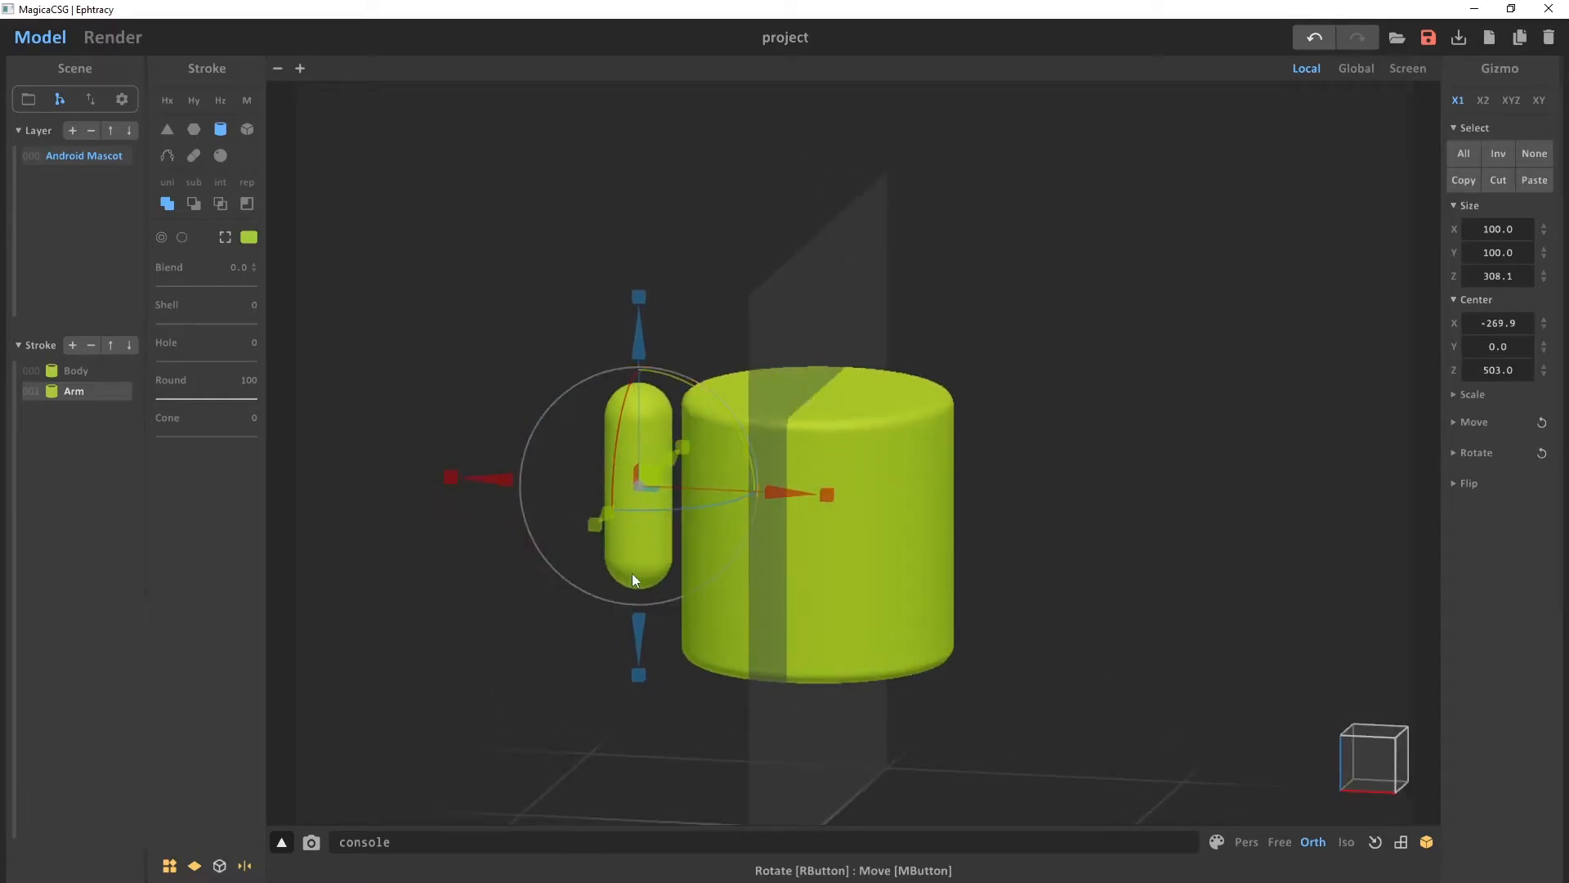
Turn mirroring back on for the Arm and move it to the positive X side of the Body, to a center X of about 268.7
{"action": "left_click", "coordinate": [247, 100]}
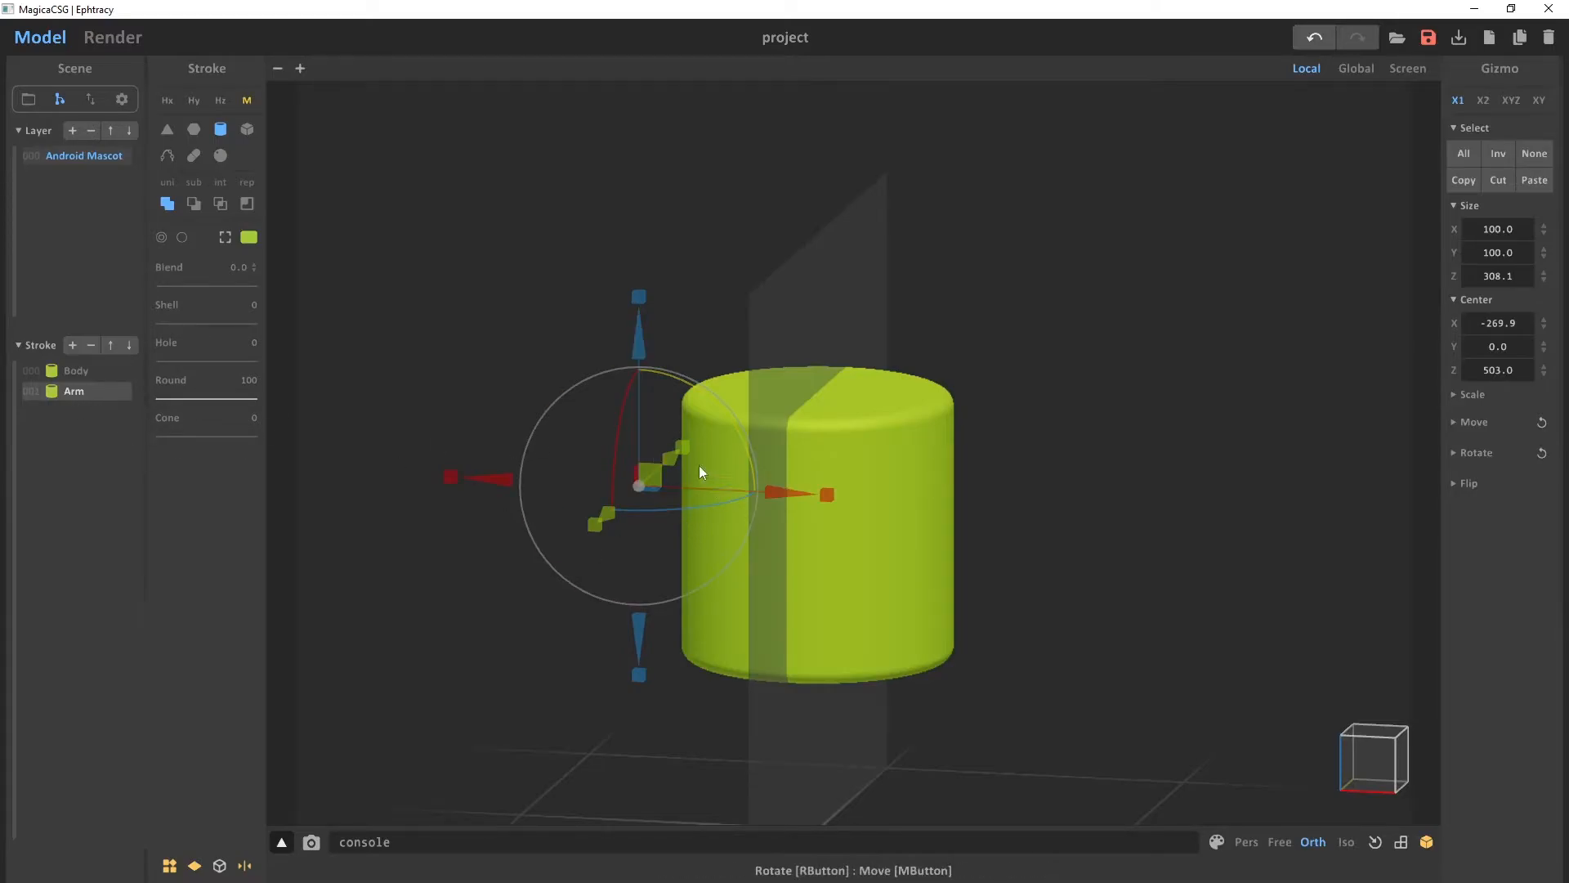
{"action": "left_click_drag", "start_coordinate": [788, 492], "coordinate": [1147, 530]}
{"action": "left_click", "coordinate": [1132, 442]}
{"action": "mouse_move", "coordinate": [1133, 445]}
{"action": "right_mouse_down"}
{"action": "mouse_move", "coordinate": [1152, 455]}
{"action": "mouse_move", "coordinate": [1018, 467]}
{"action": "right_mouse_up"}
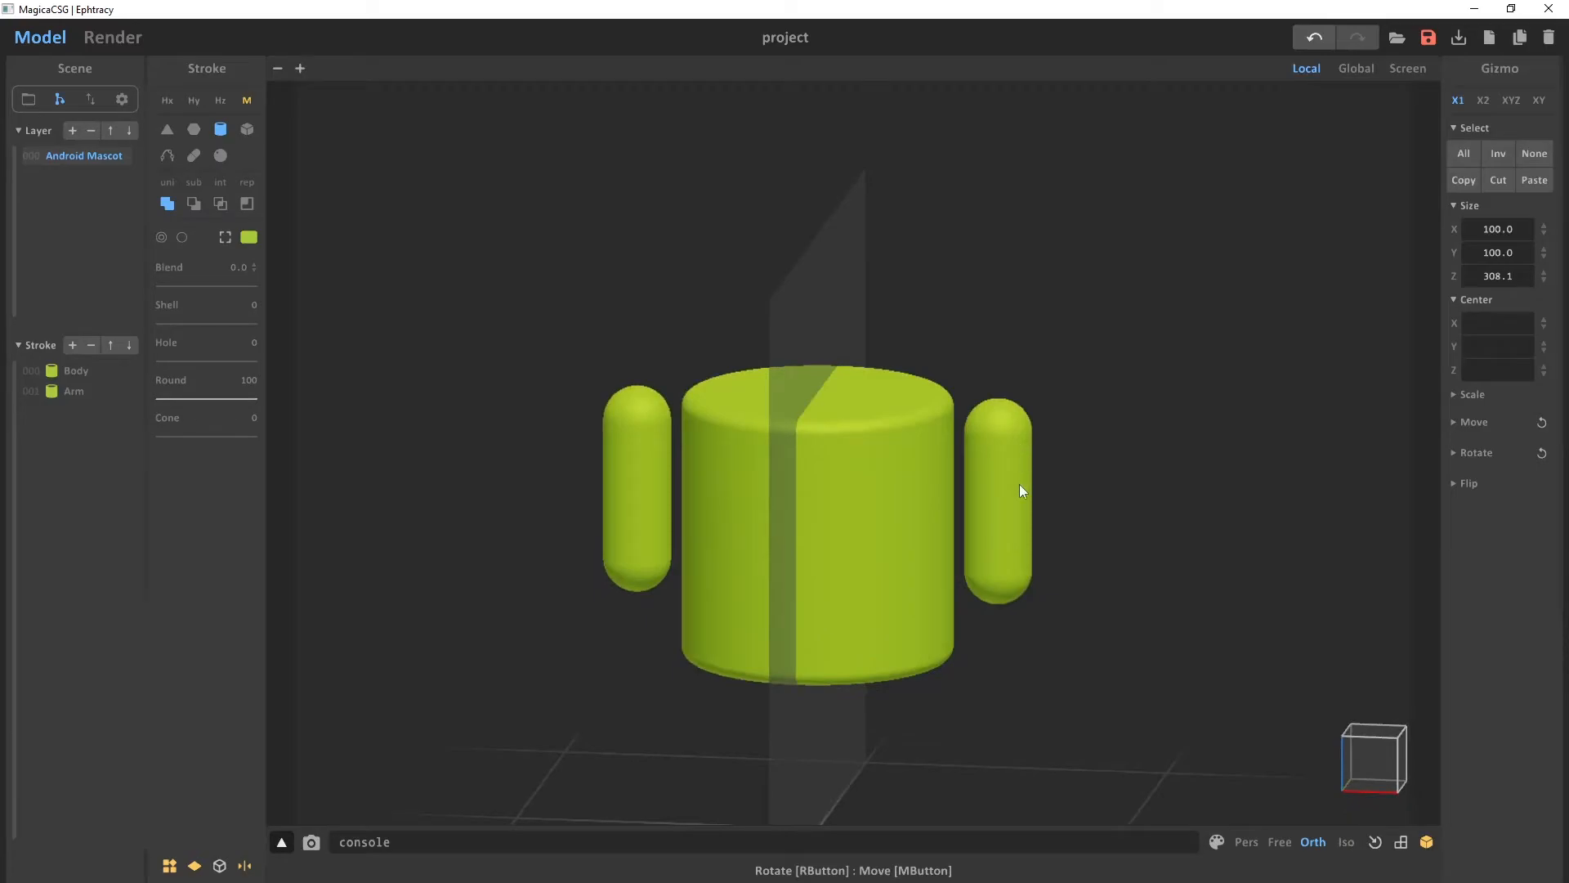
{"action": "right_click_drag", "start_coordinate": [1184, 550], "coordinate": [923, 479]}
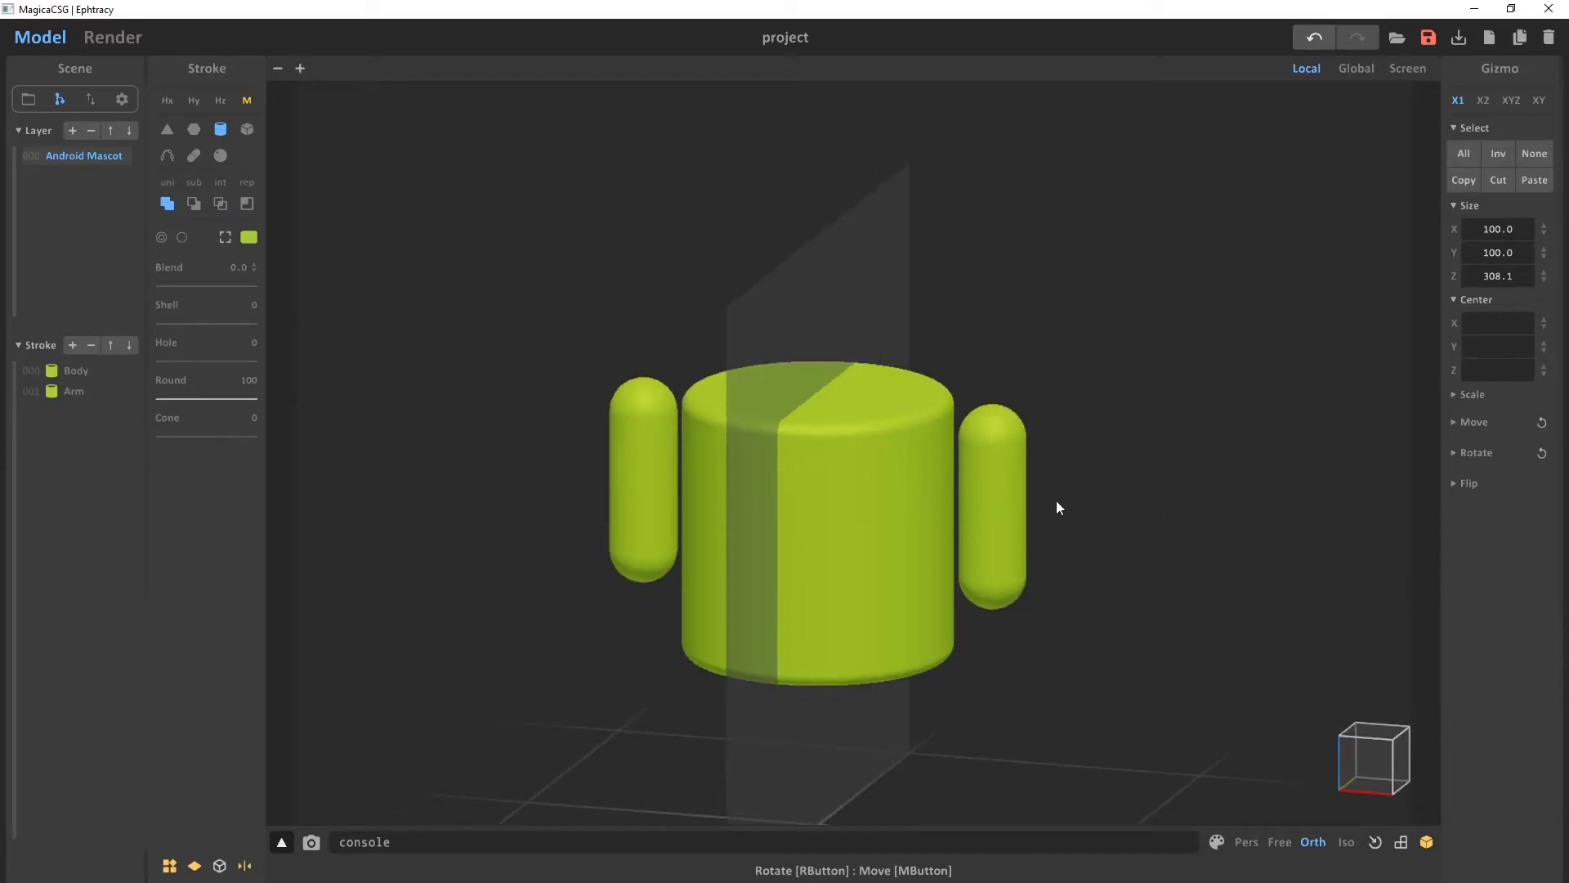
Select the Arm and hide the mirror plane
{"action": "left_click", "coordinate": [1022, 484]}
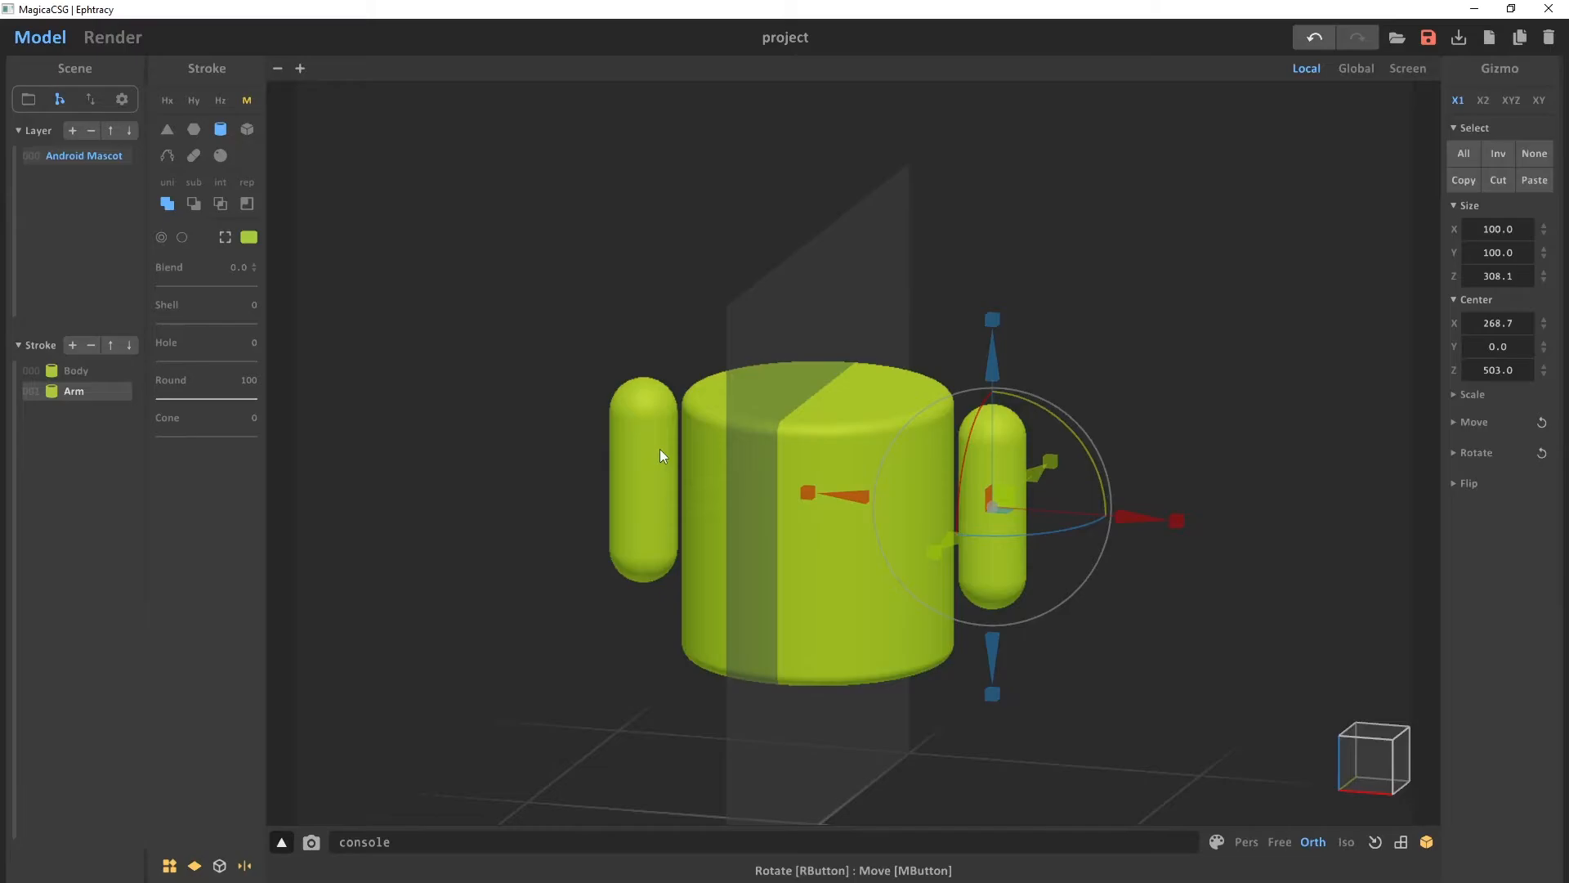
{"action": "right_click_drag", "start_coordinate": [1104, 308], "coordinate": [1109, 323]}
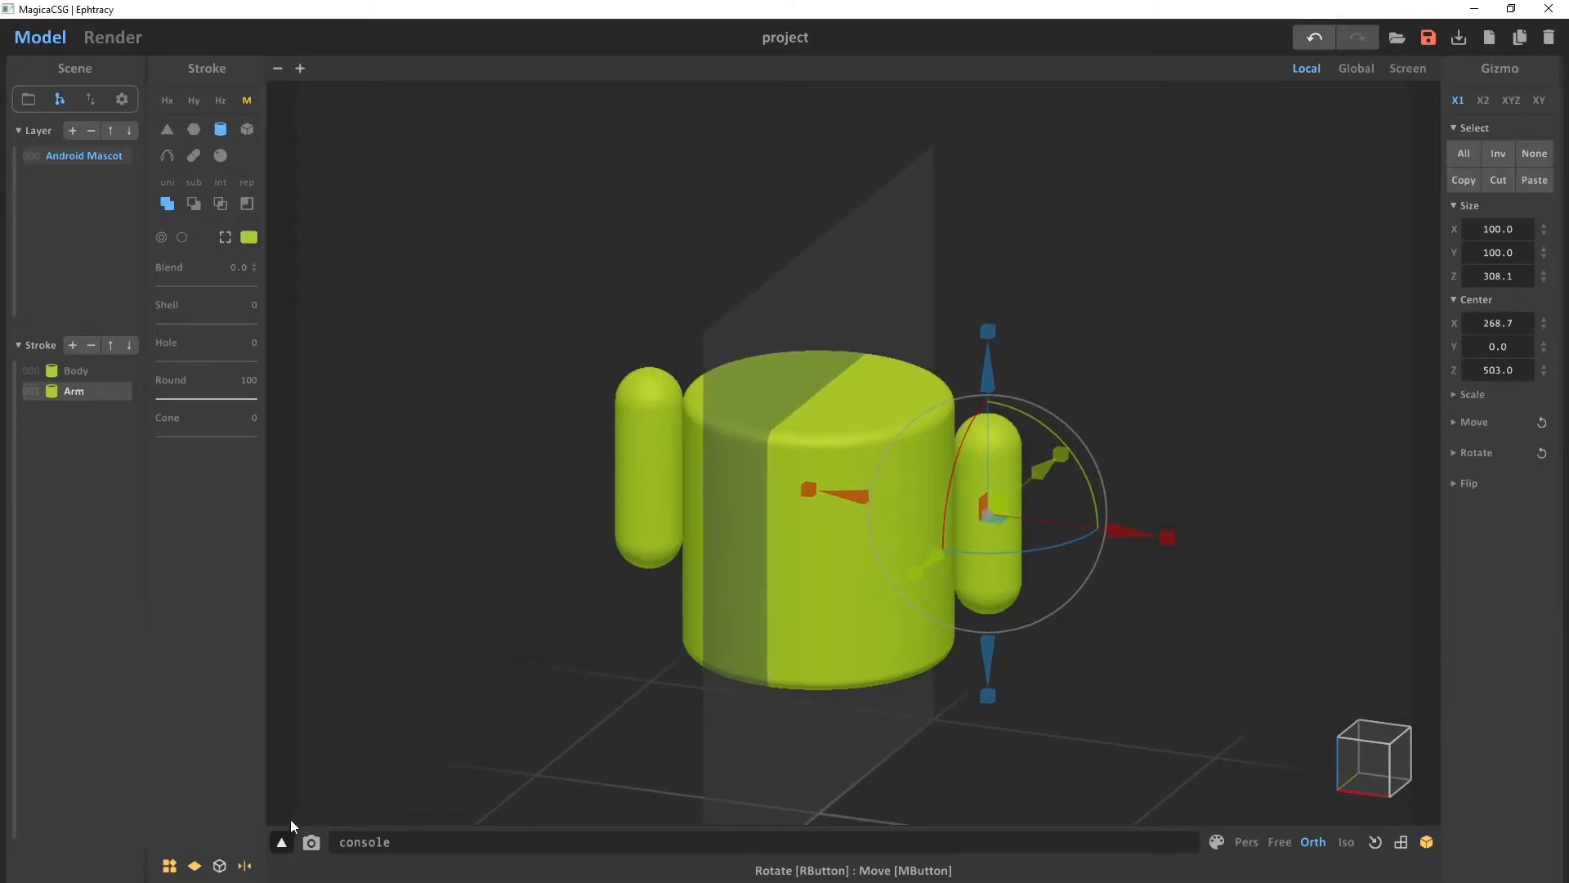
{"action": "left_click", "coordinate": [244, 866]}
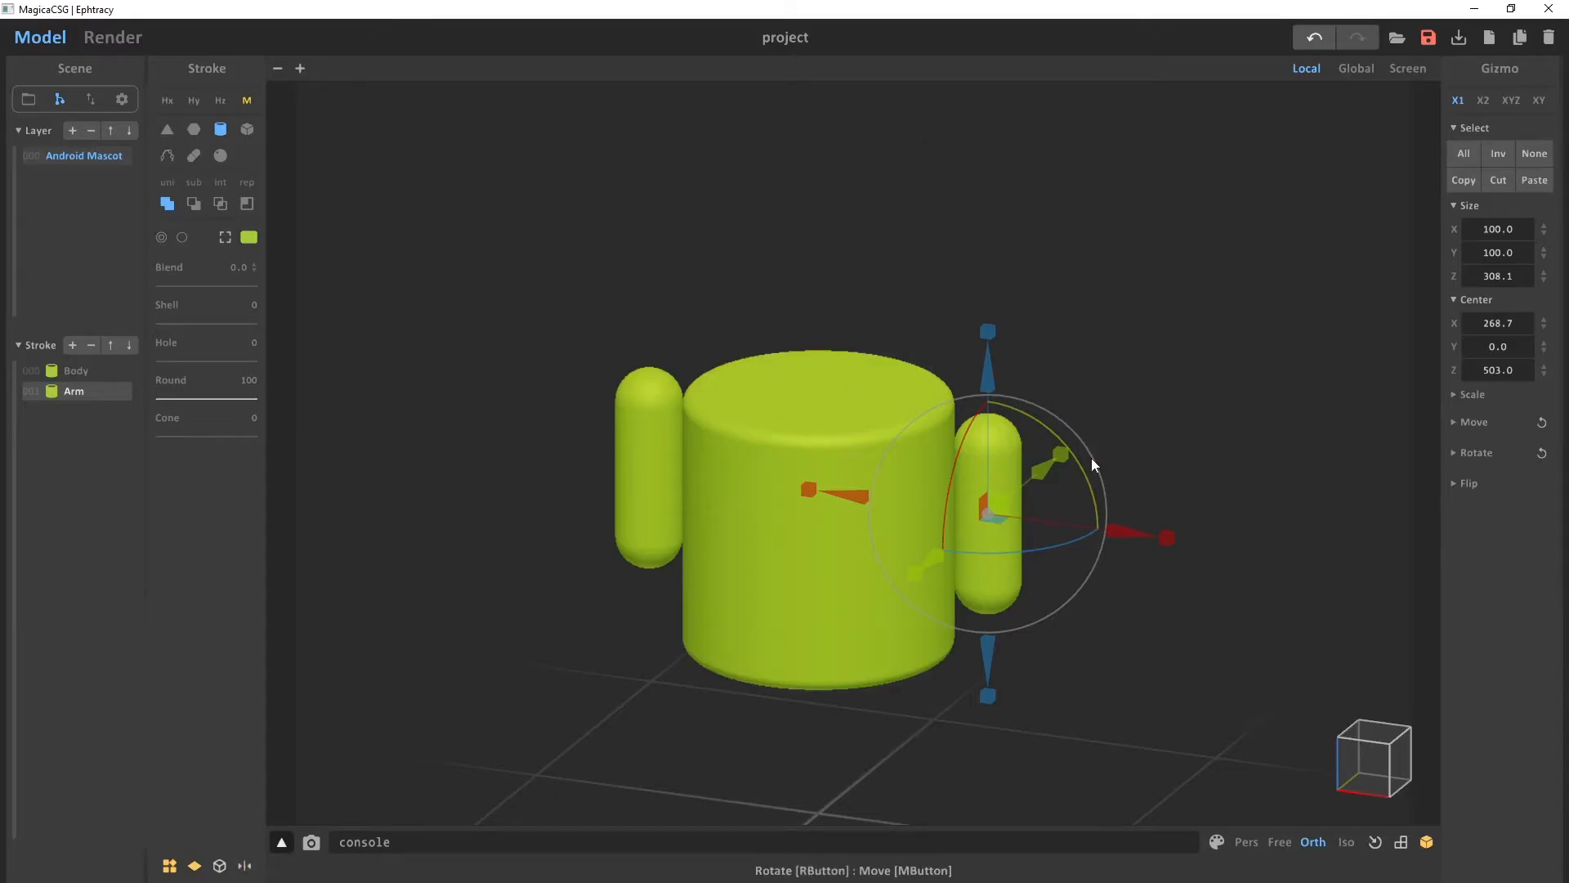
In the front view, duplicate the Arm beneath the Body as a leg, centered at about X 85.8 and Z 256.2
{"action": "left_click", "coordinate": [1349, 764]}
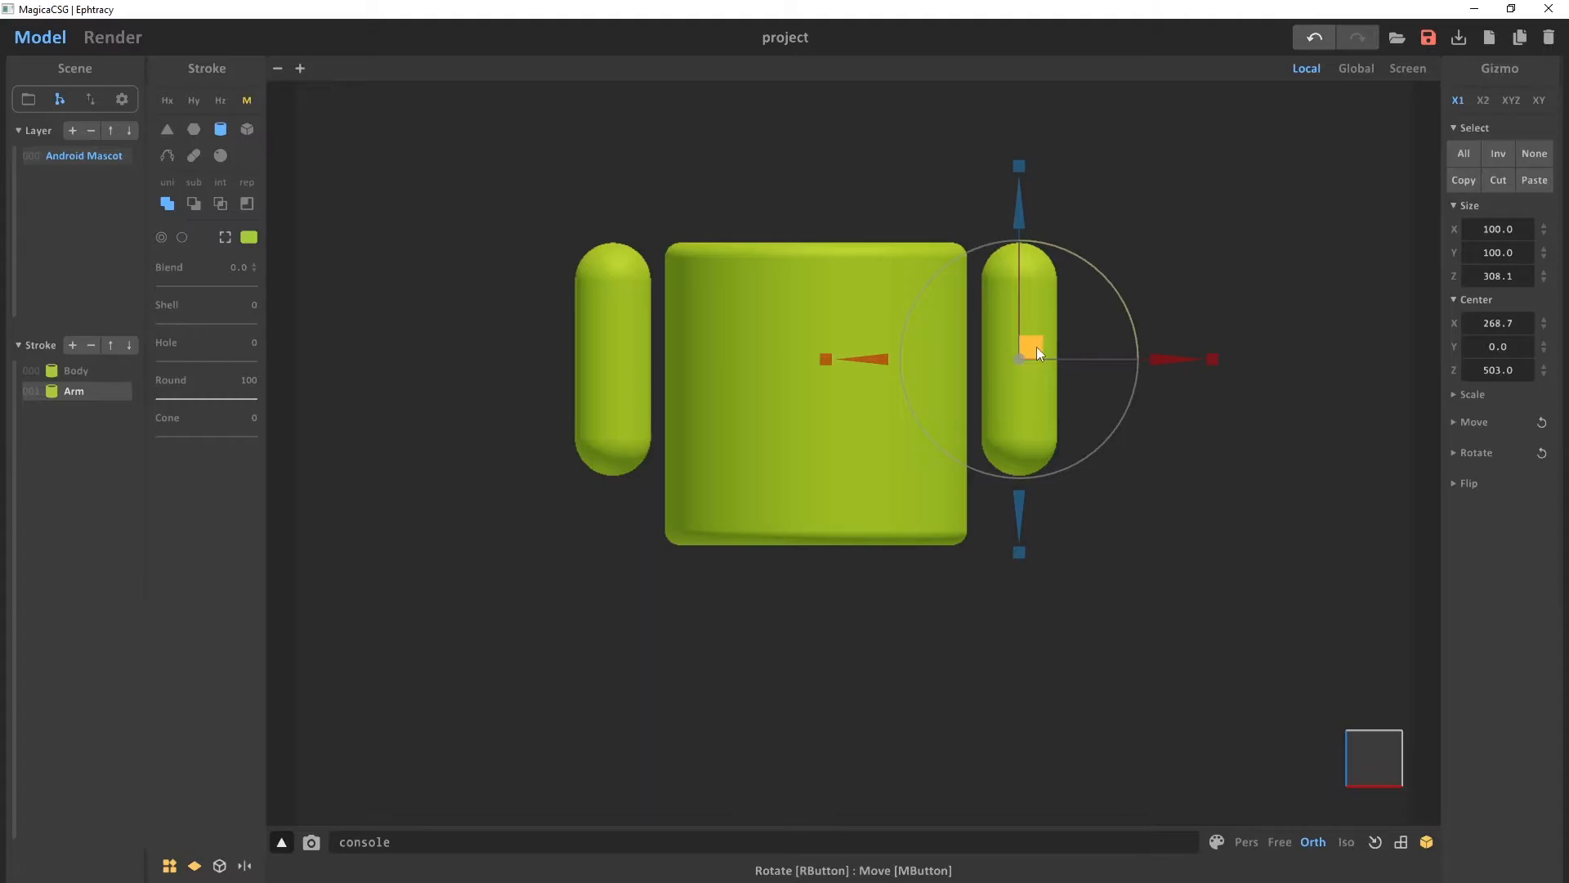
{"action": "mouse_move", "coordinate": [1033, 345]}
{"action": "left_mouse_down", "text": "alt"}
{"action": "mouse_move", "coordinate": [1062, 358]}
{"action": "mouse_move", "coordinate": [1102, 435]}
{"action": "mouse_move", "coordinate": [1043, 528]}
{"action": "mouse_move", "coordinate": [1145, 366]}
{"action": "mouse_move", "coordinate": [1082, 559]}
{"action": "mouse_move", "coordinate": [1048, 477]}
{"action": "mouse_move", "coordinate": [1027, 539]}
{"action": "mouse_move", "coordinate": [1033, 488]}
{"action": "mouse_move", "coordinate": [899, 512]}
{"action": "mouse_move", "coordinate": [975, 449]}
{"action": "mouse_move", "coordinate": [1044, 459]}
{"action": "mouse_move", "coordinate": [971, 529]}
{"action": "mouse_move", "coordinate": [1010, 511]}
{"action": "mouse_move", "coordinate": [850, 500]}
{"action": "mouse_move", "coordinate": [891, 536]}
{"action": "left_mouse_up", "text": "alt"}
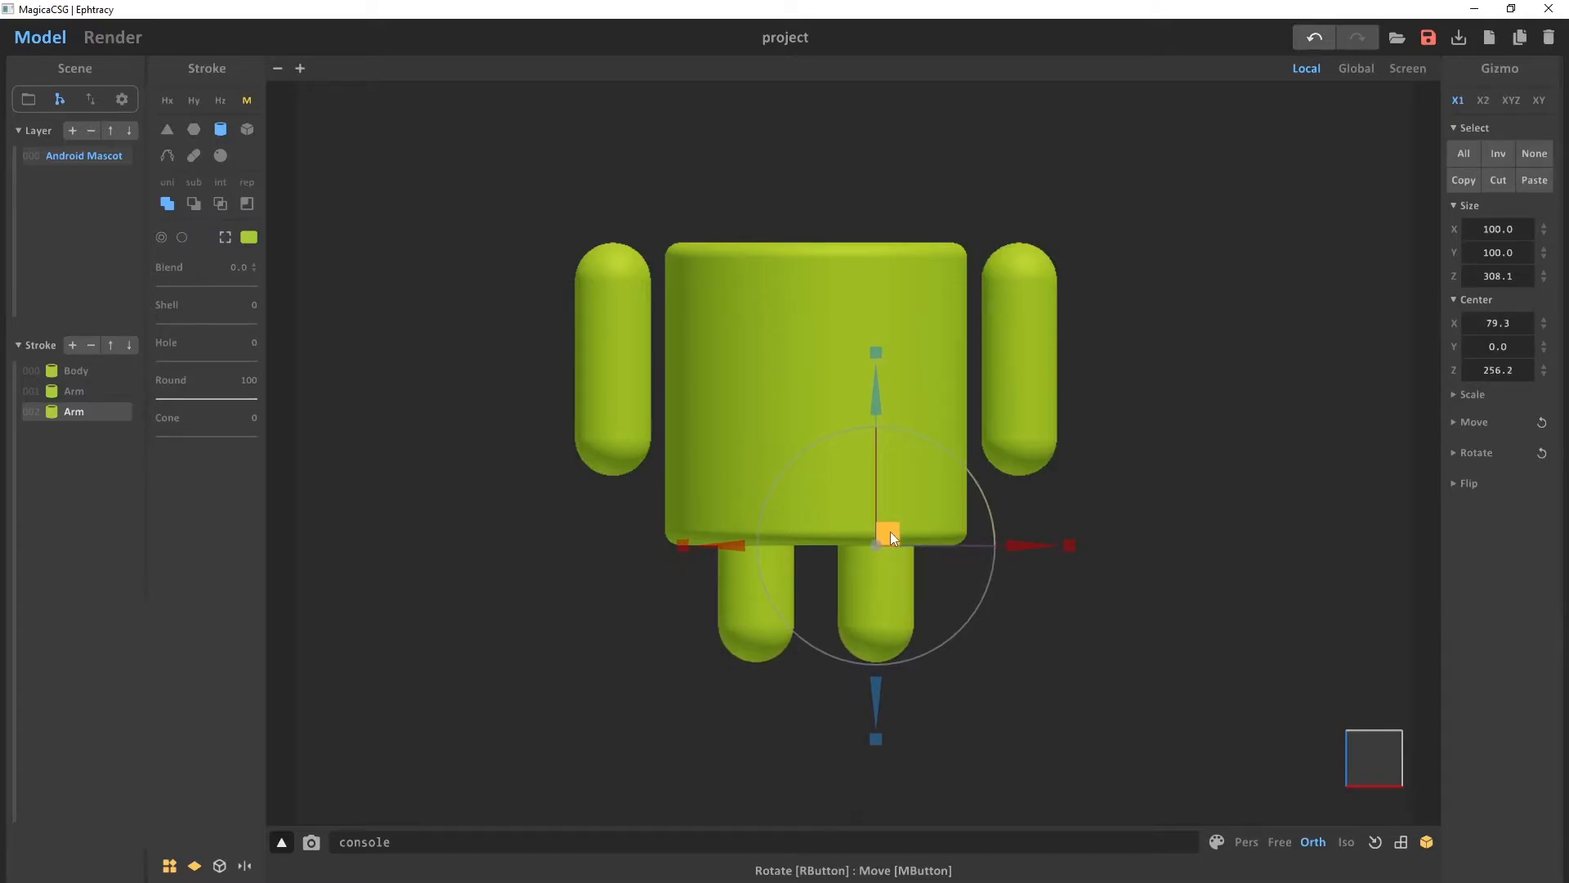
{"action": "mouse_move", "coordinate": [890, 537]}
{"action": "left_mouse_down", "text": "alt"}
{"action": "mouse_move", "coordinate": [963, 409]}
{"action": "mouse_move", "coordinate": [1054, 337]}
{"action": "mouse_move", "coordinate": [995, 414]}
{"action": "mouse_move", "coordinate": [866, 495]}
{"action": "mouse_move", "coordinate": [889, 531]}
{"action": "left_mouse_up", "text": "alt"}
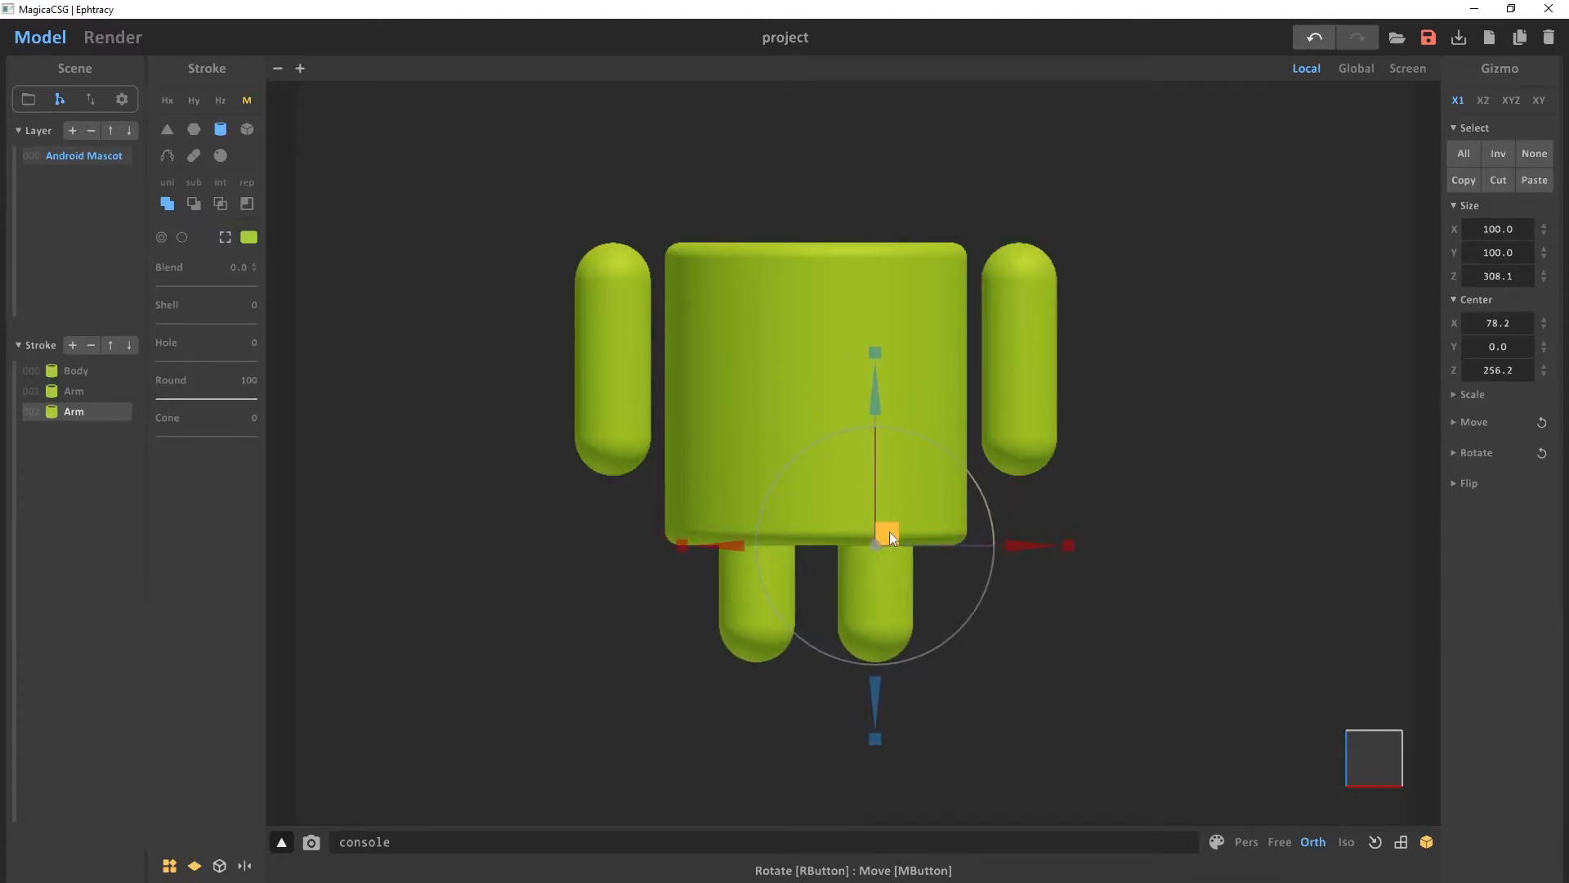
{"action": "mouse_move", "coordinate": [1017, 545]}
{"action": "left_mouse_down"}
{"action": "mouse_move", "coordinate": [998, 547]}
{"action": "mouse_move", "coordinate": [1023, 547]}
{"action": "left_mouse_up"}
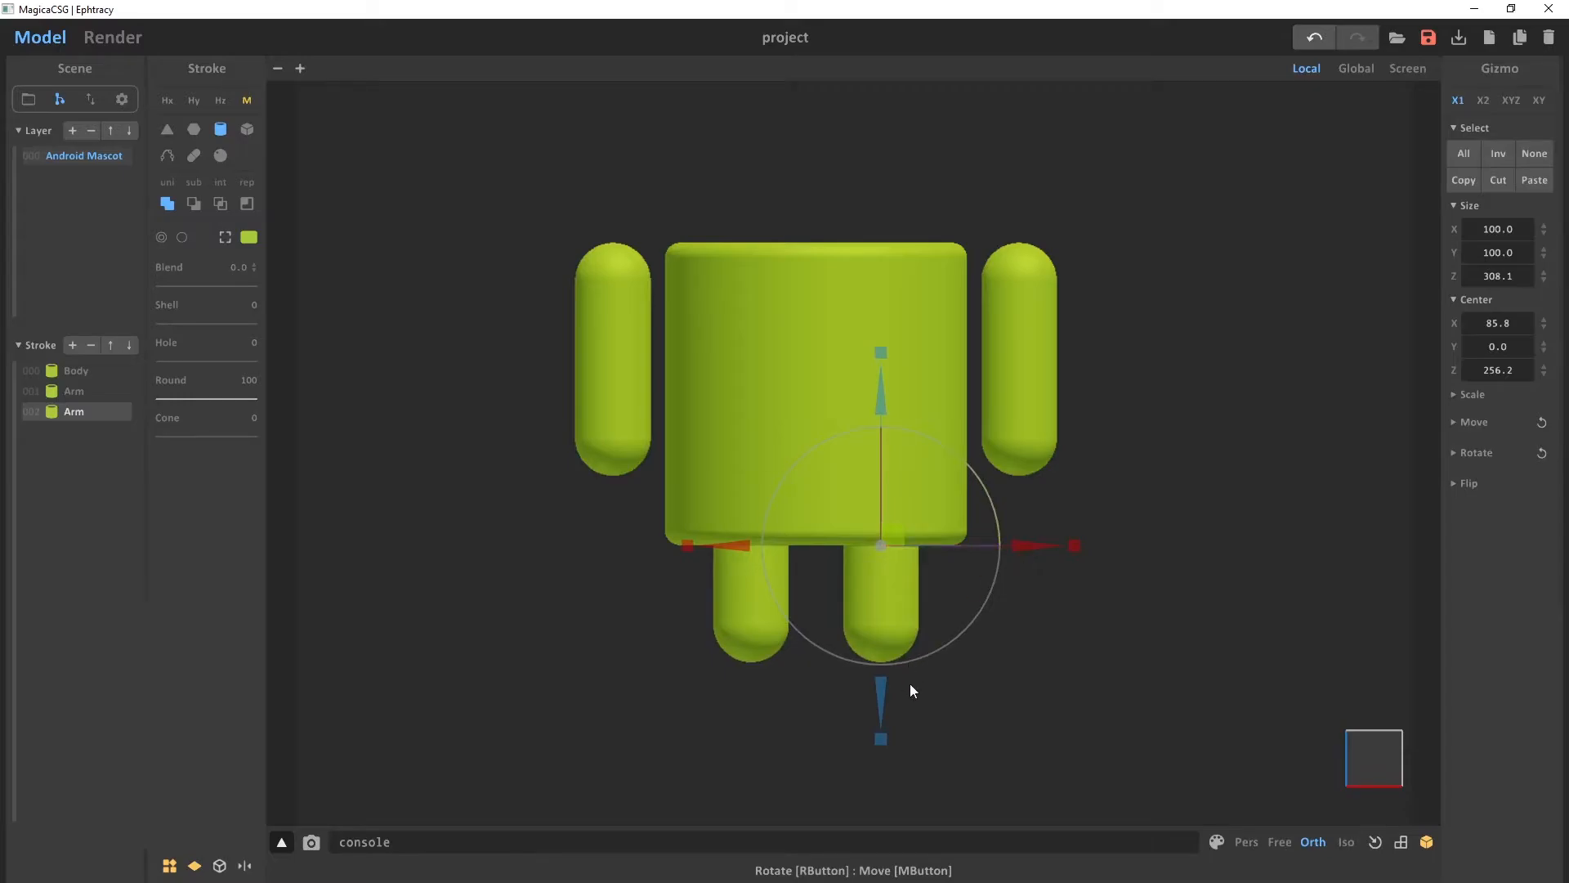
{"action": "left_click", "coordinate": [910, 683]}
{"action": "mouse_move", "coordinate": [910, 684]}
{"action": "right_mouse_down"}
{"action": "mouse_move", "coordinate": [842, 518]}
{"action": "mouse_move", "coordinate": [990, 520]}
{"action": "mouse_move", "coordinate": [1068, 588]}
{"action": "mouse_move", "coordinate": [1019, 672]}
{"action": "right_mouse_up"}
{"action": "left_click", "coordinate": [905, 632]}
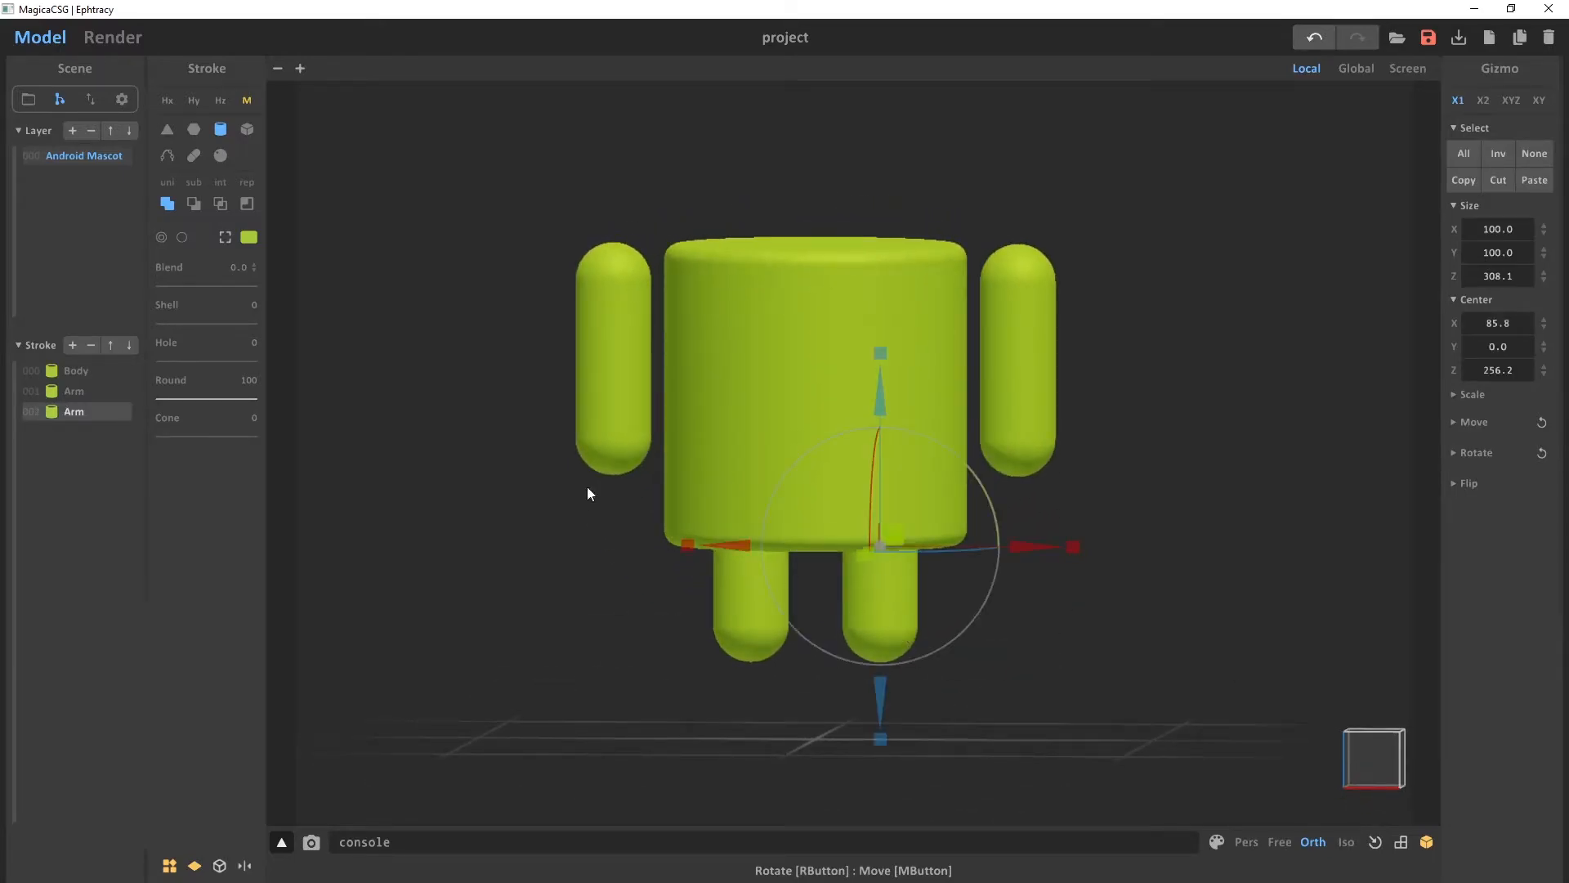
Rename the duplicated Arm stroke to Leg and deselect it
{"action": "right_click", "coordinate": [80, 412]}
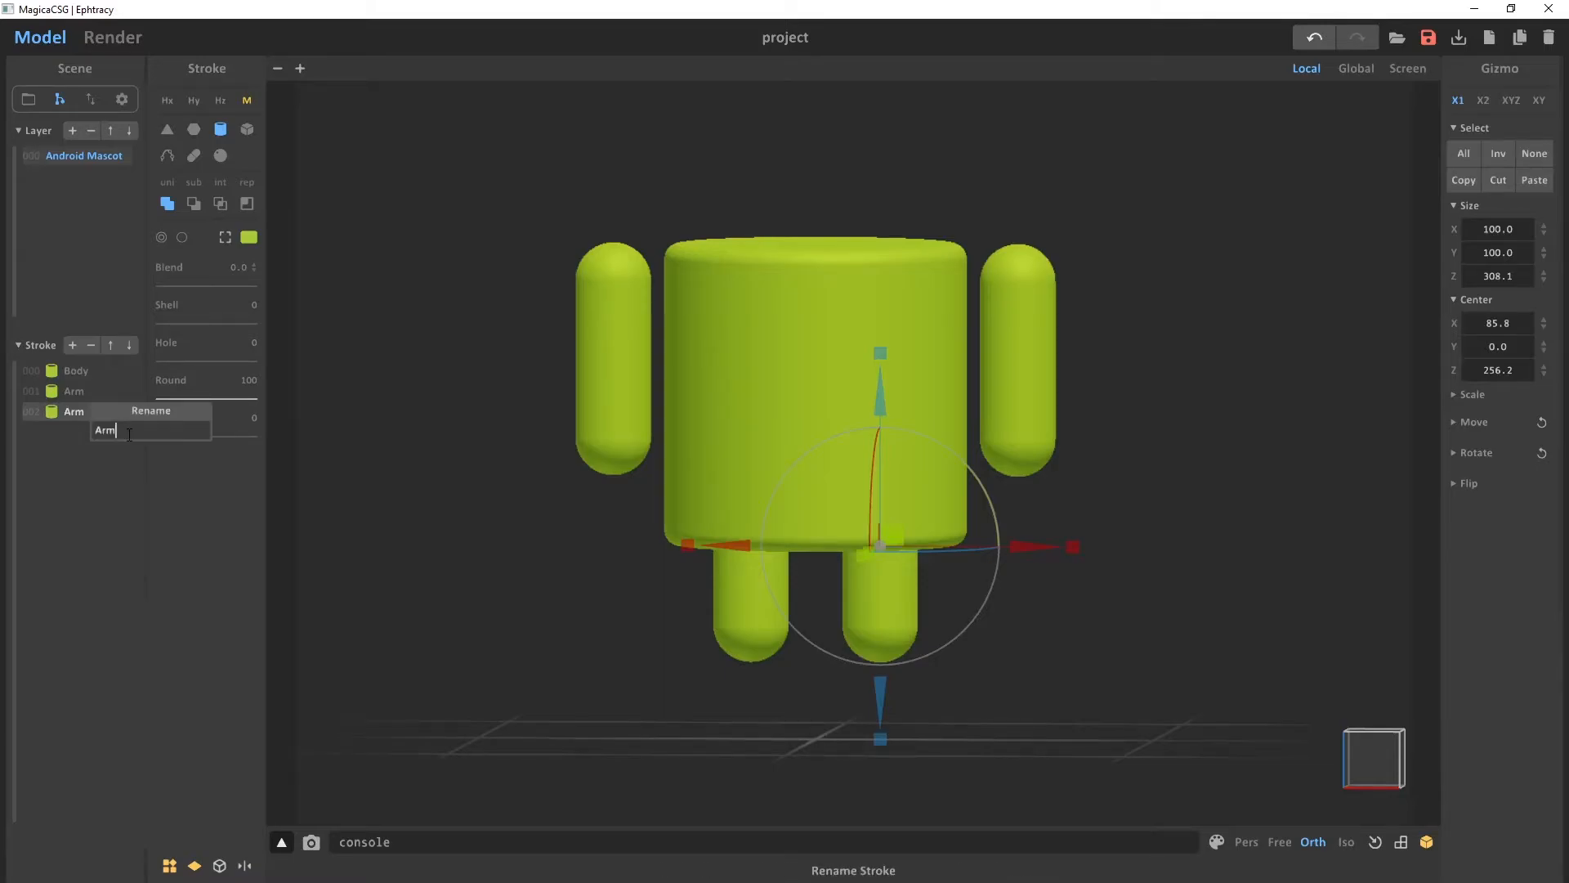
{"action": "key", "text": "BackSpace"}
{"action": "key", "text": "BackSpace"}
{"action": "key", "text": "BackSpace"}
{"action": "type", "text": "Leg"}
{"action": "key", "text": "Return"}
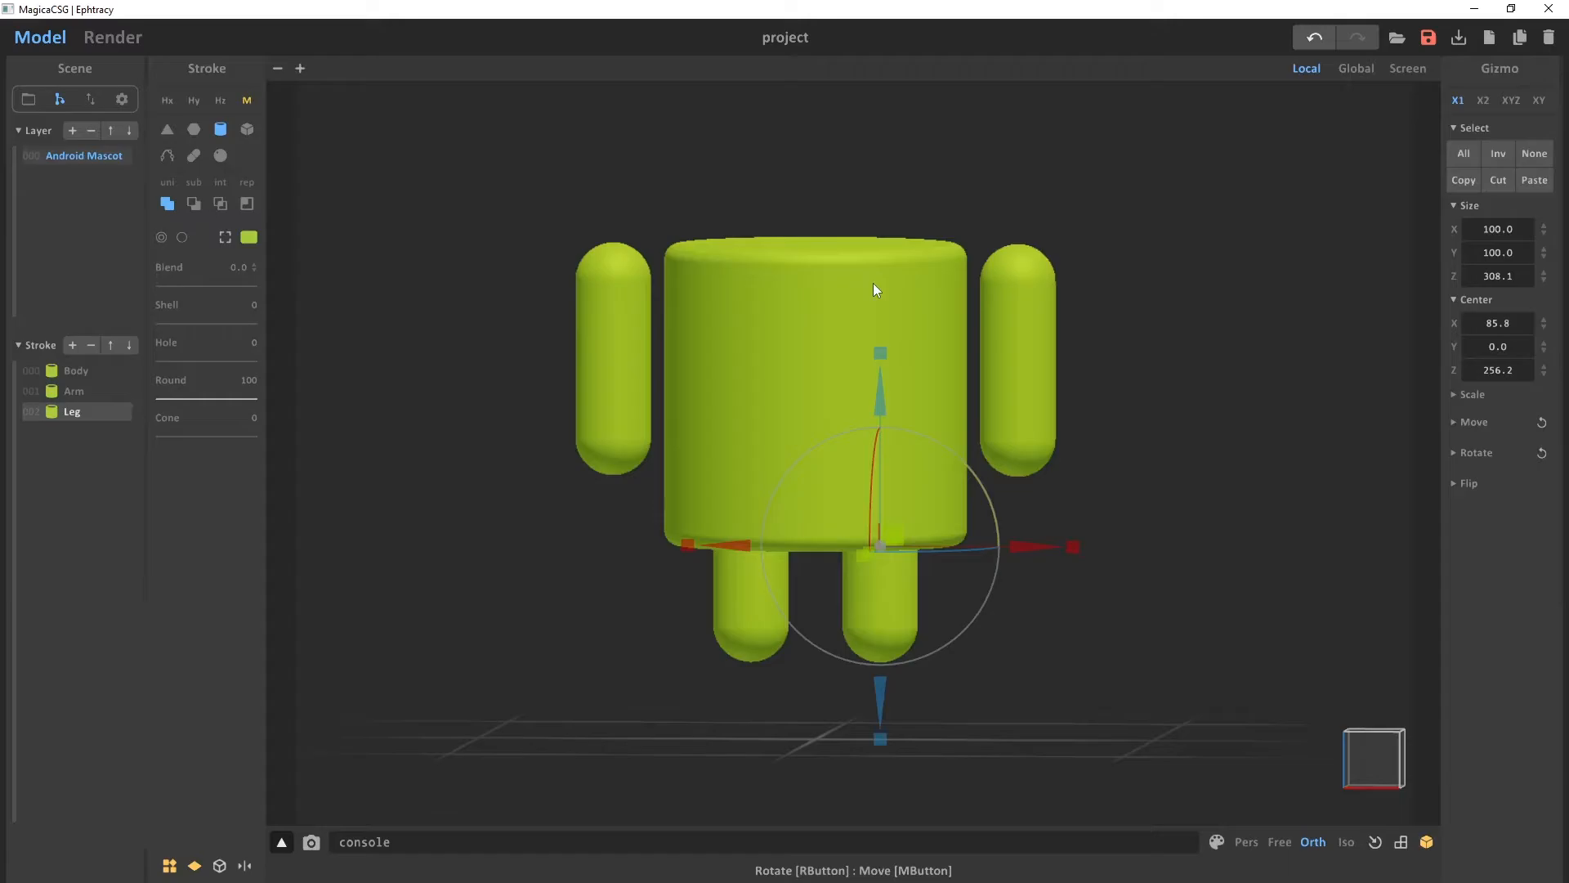
{"action": "left_click", "coordinate": [1128, 431]}
{"action": "right_click_drag", "start_coordinate": [1069, 466], "coordinate": [1116, 445]}
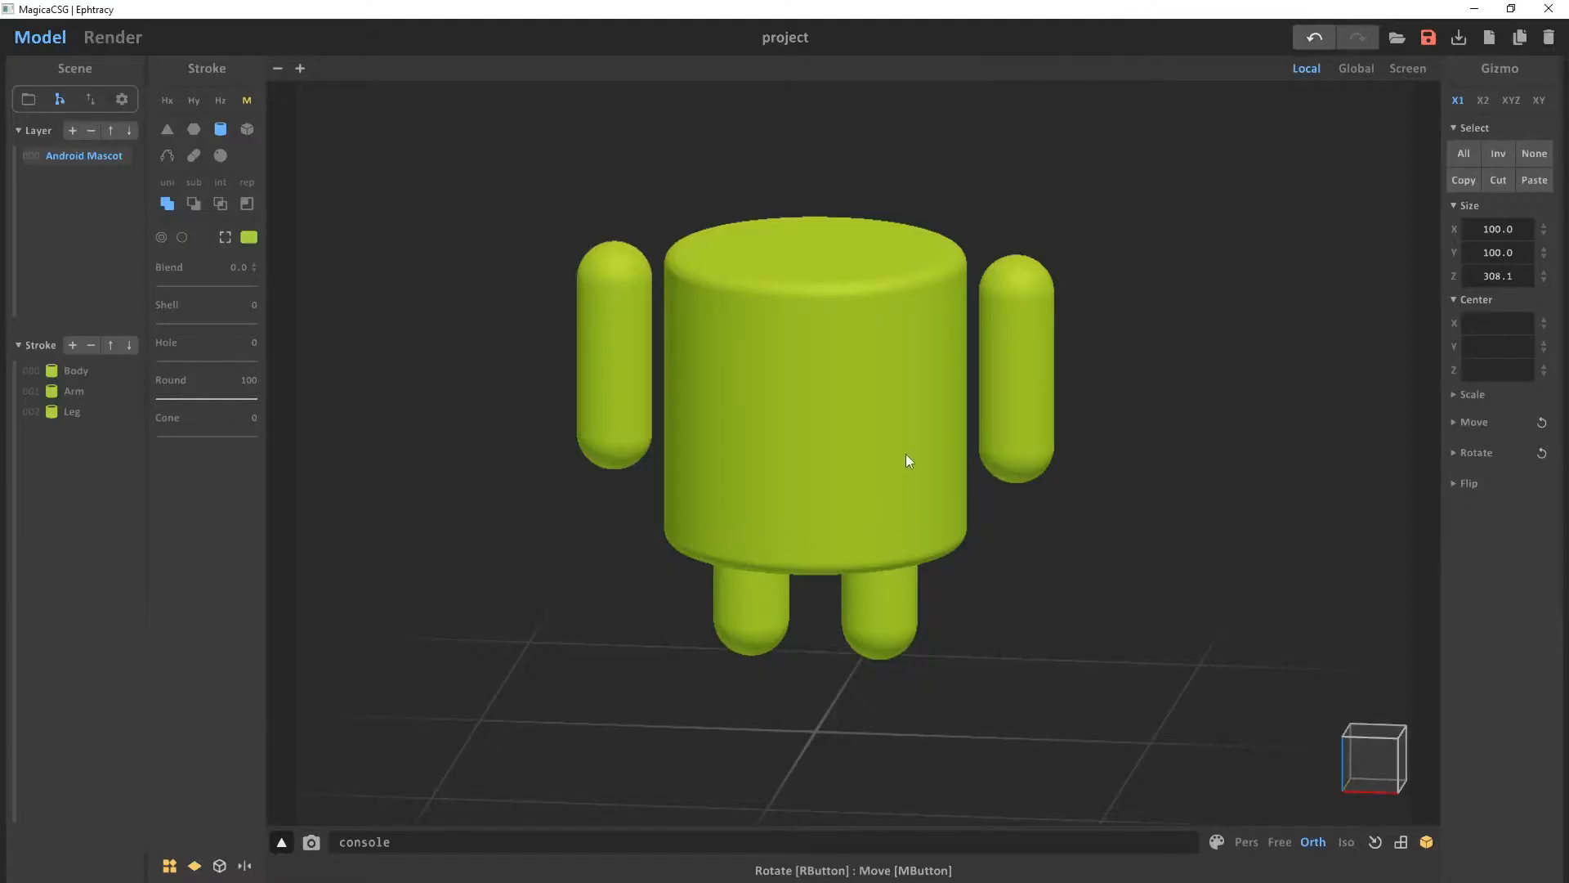
Select the Body cylinder and set its Round value to 30
{"action": "mouse_move", "coordinate": [906, 454]}
{"action": "right_mouse_down"}
{"action": "mouse_move", "coordinate": [904, 440]}
{"action": "mouse_move", "coordinate": [910, 455]}
{"action": "right_mouse_up"}
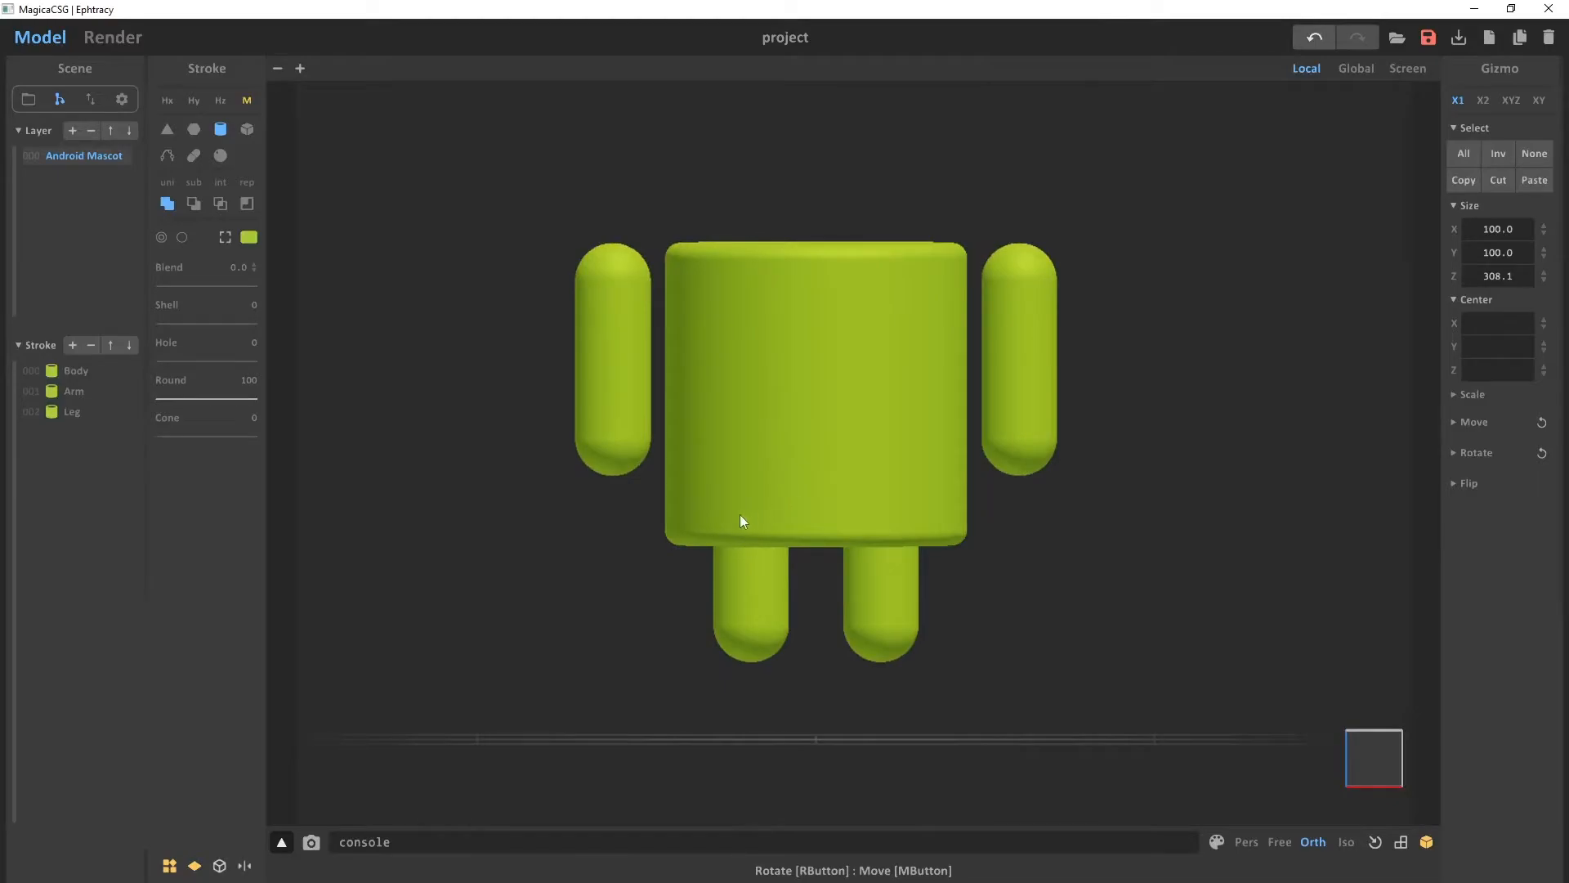
{"action": "left_click", "coordinate": [935, 505]}
{"action": "right_click_drag", "start_coordinate": [395, 393], "coordinate": [1107, 273]}
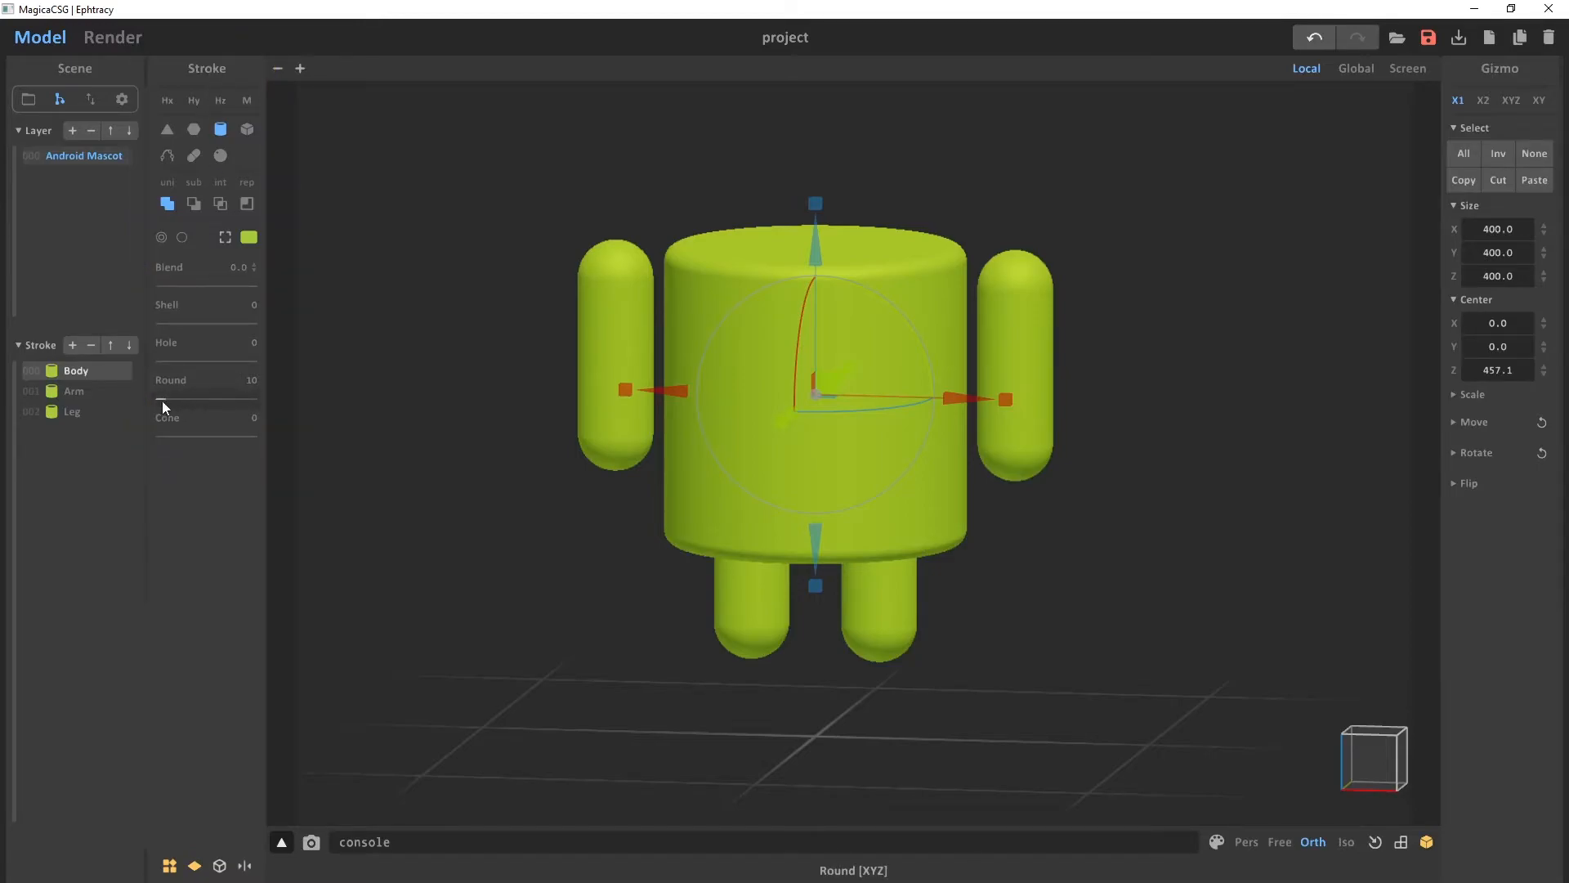
{"action": "mouse_move", "coordinate": [170, 393]}
{"action": "left_mouse_down"}
{"action": "mouse_move", "coordinate": [187, 394]}
{"action": "mouse_move", "coordinate": [173, 394]}
{"action": "left_mouse_up"}
{"action": "double_click", "coordinate": [246, 381]}
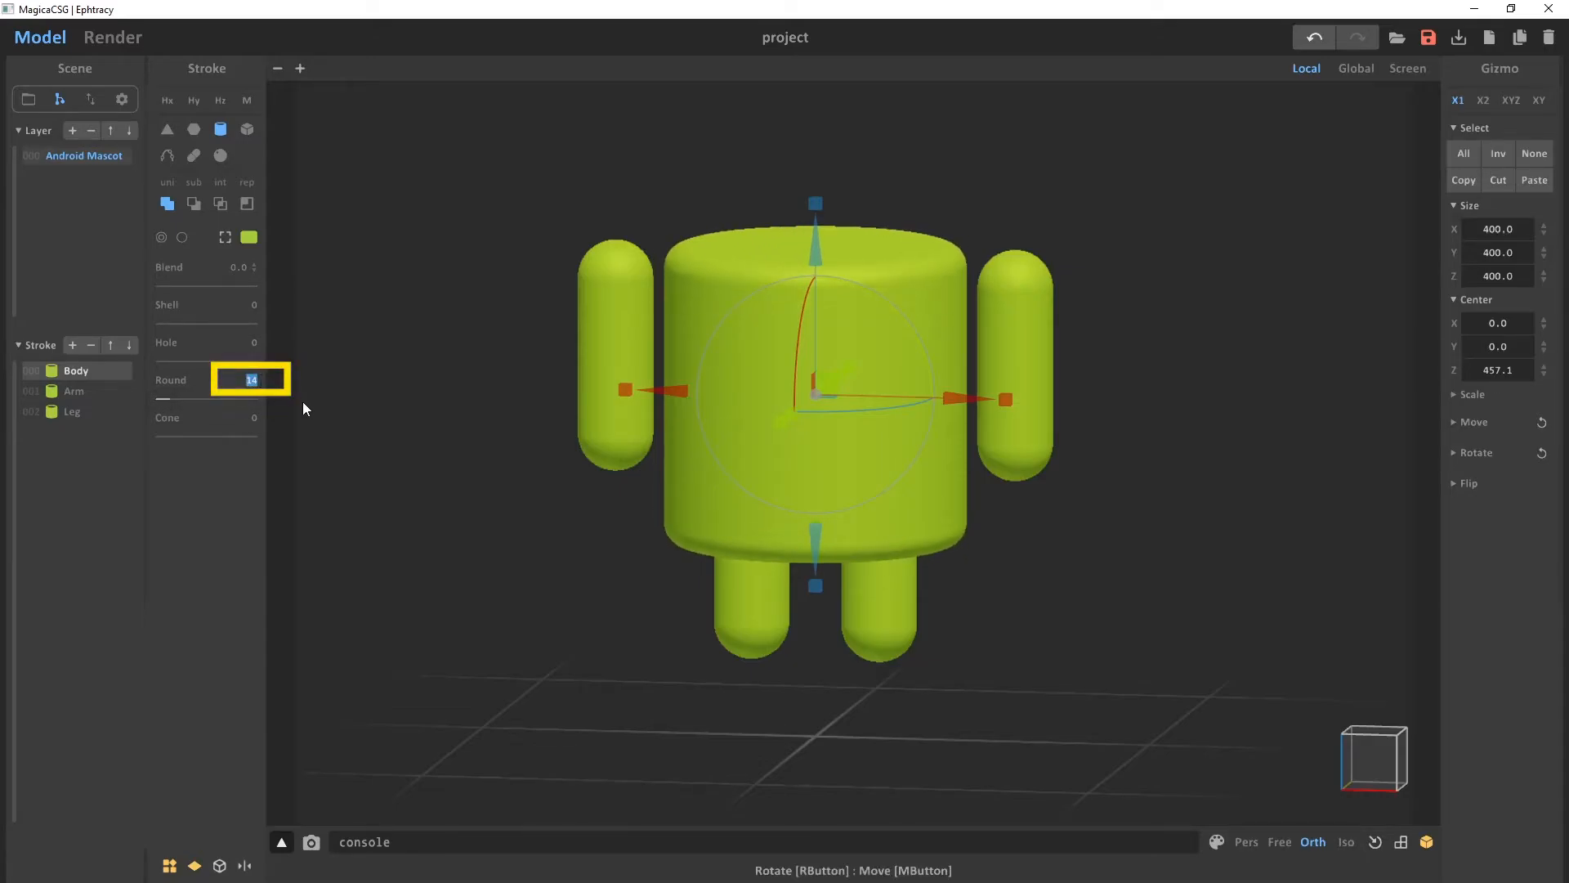
{"action": "type", "text": "30"}
{"action": "key", "text": "Return"}
{"action": "mouse_move", "coordinate": [558, 479]}
{"action": "right_mouse_down"}
{"action": "mouse_move", "coordinate": [582, 434]}
{"action": "mouse_move", "coordinate": [570, 469]}
{"action": "right_mouse_up"}
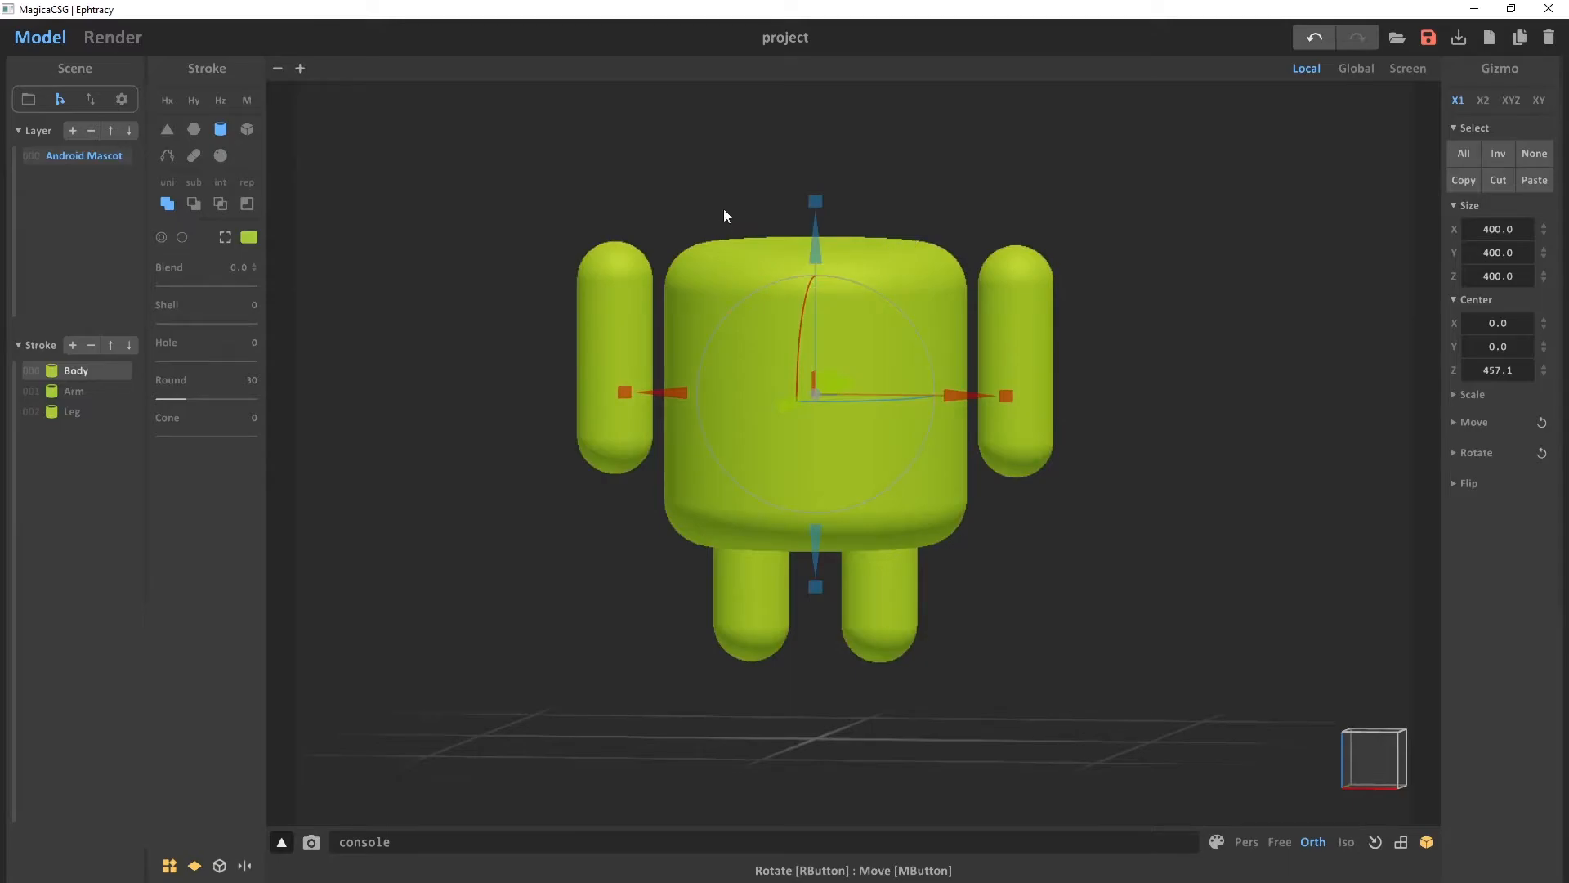
Duplicate the Body straight up and align the copy above it in the front view, at a center Z of about 857.2
{"action": "right_click_drag", "start_coordinate": [1027, 219], "coordinate": [921, 455]}
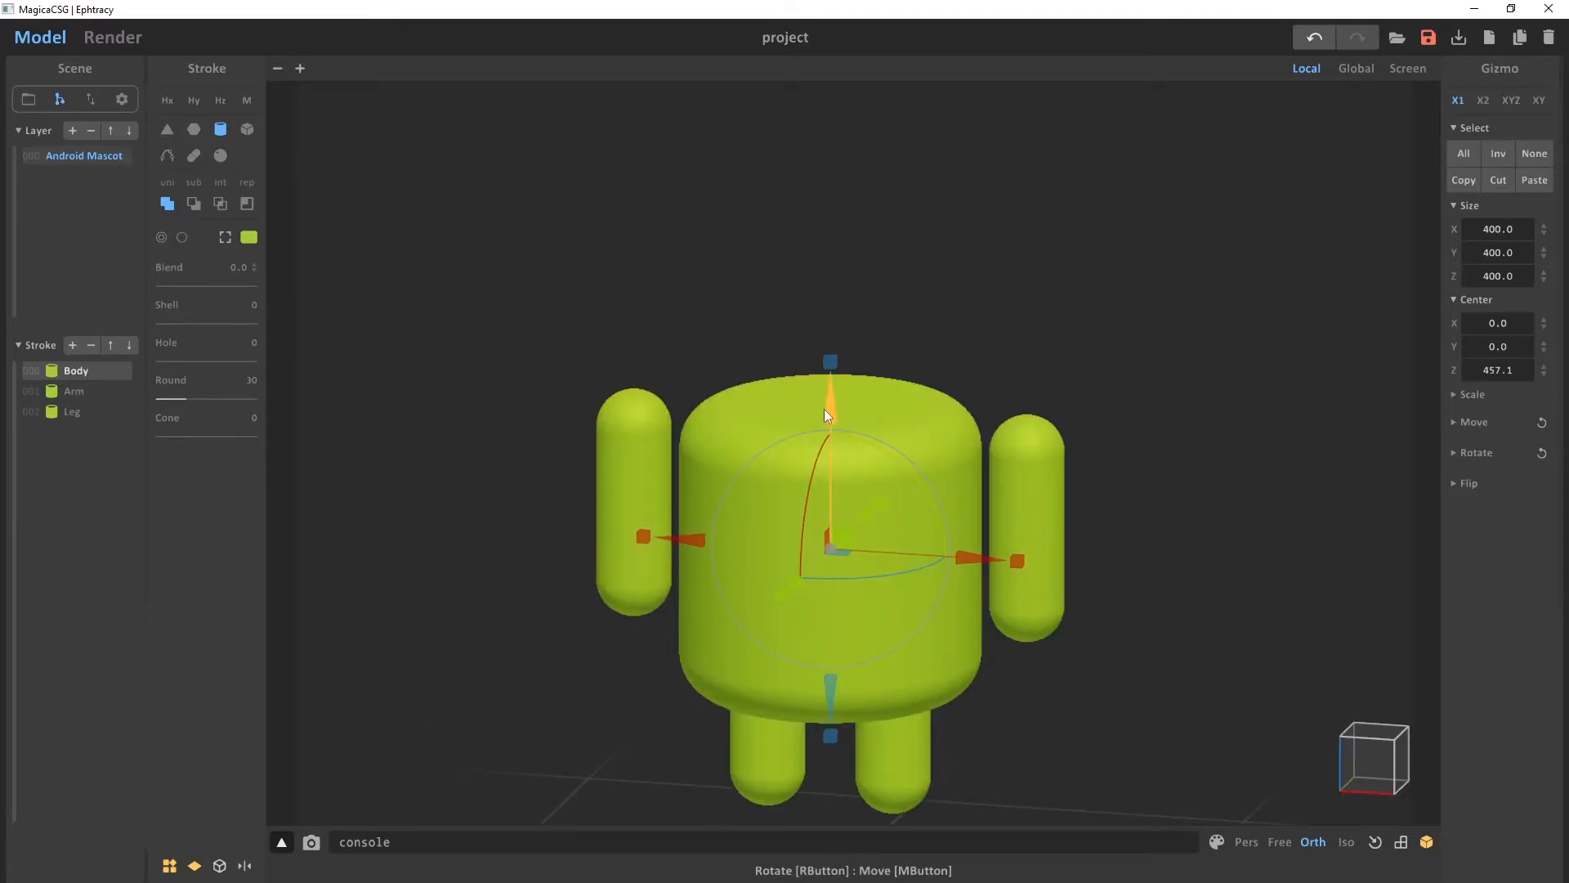
{"action": "left_click_drag", "start_coordinate": [834, 415], "coordinate": [884, 123], "text": "shift"}
{"action": "left_click", "coordinate": [1367, 760]}
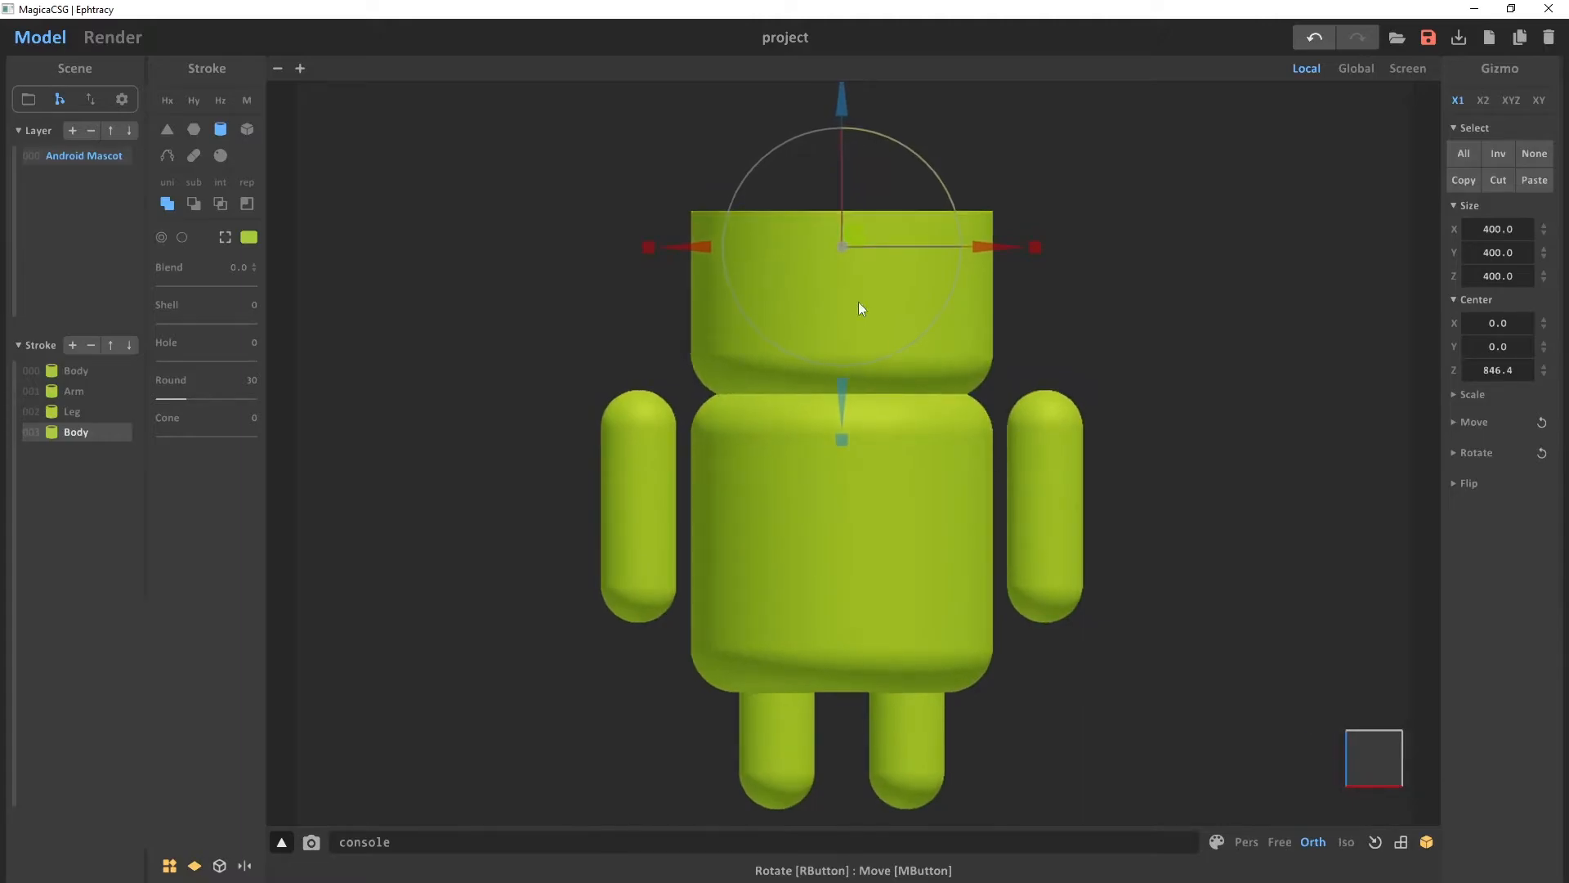
{"action": "mouse_move", "coordinate": [844, 184]}
{"action": "left_mouse_down"}
{"action": "mouse_move", "coordinate": [846, 148]}
{"action": "mouse_move", "coordinate": [856, 177]}
{"action": "left_mouse_up"}
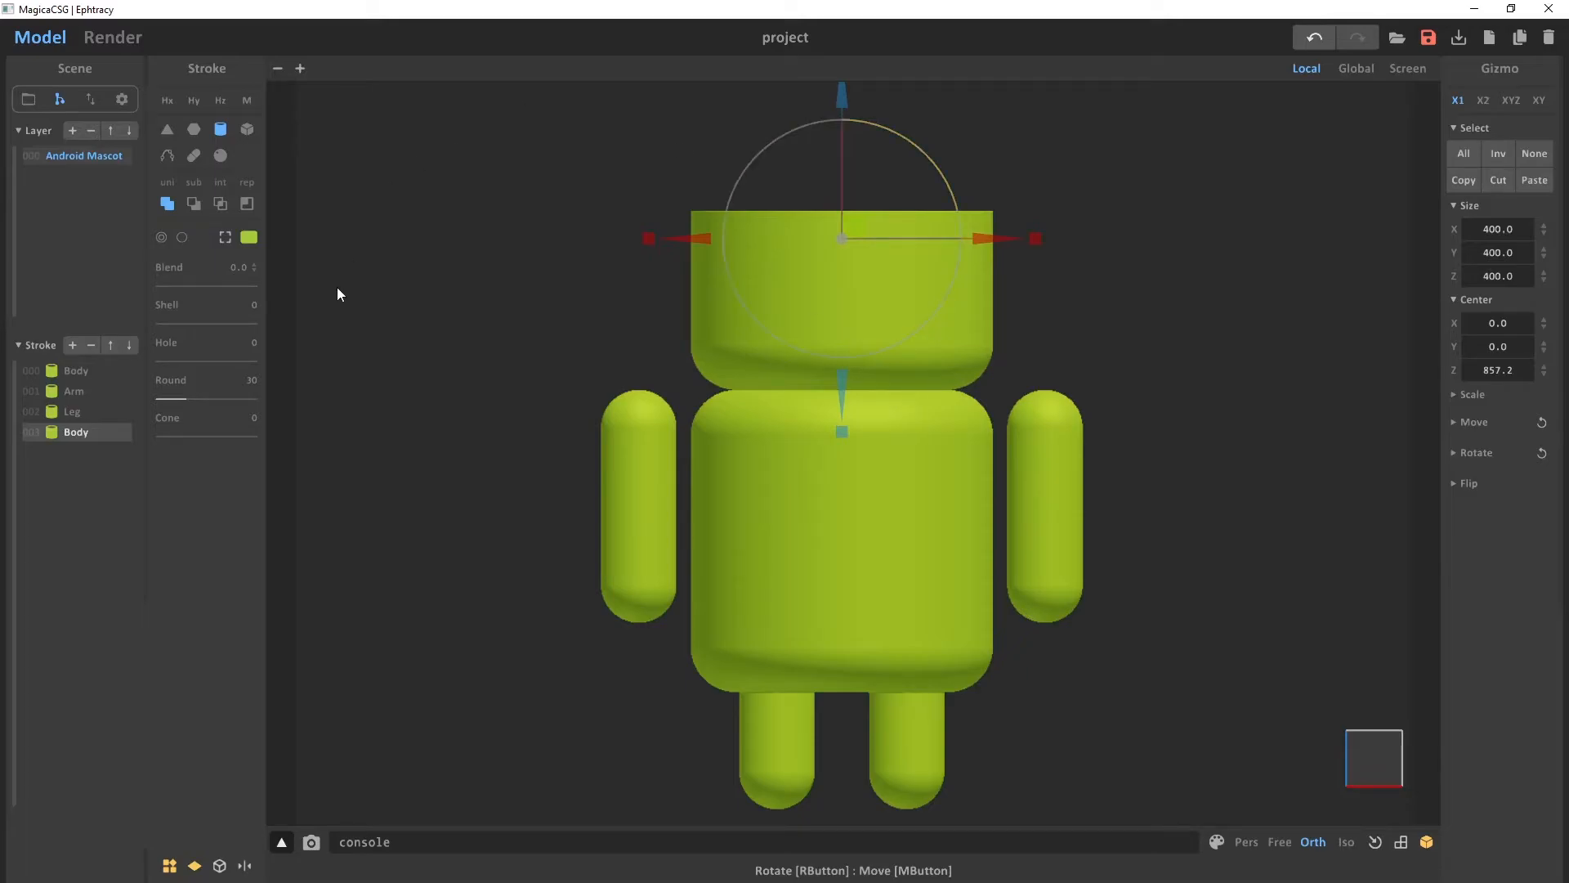
Set the upper Body copy's Round to 0 and change its operation to subtract
{"action": "left_click_drag", "start_coordinate": [186, 398], "coordinate": [147, 400]}
{"action": "scroll", "coordinate": [988, 365], "scroll_direction": "up", "scroll_amount": 5}
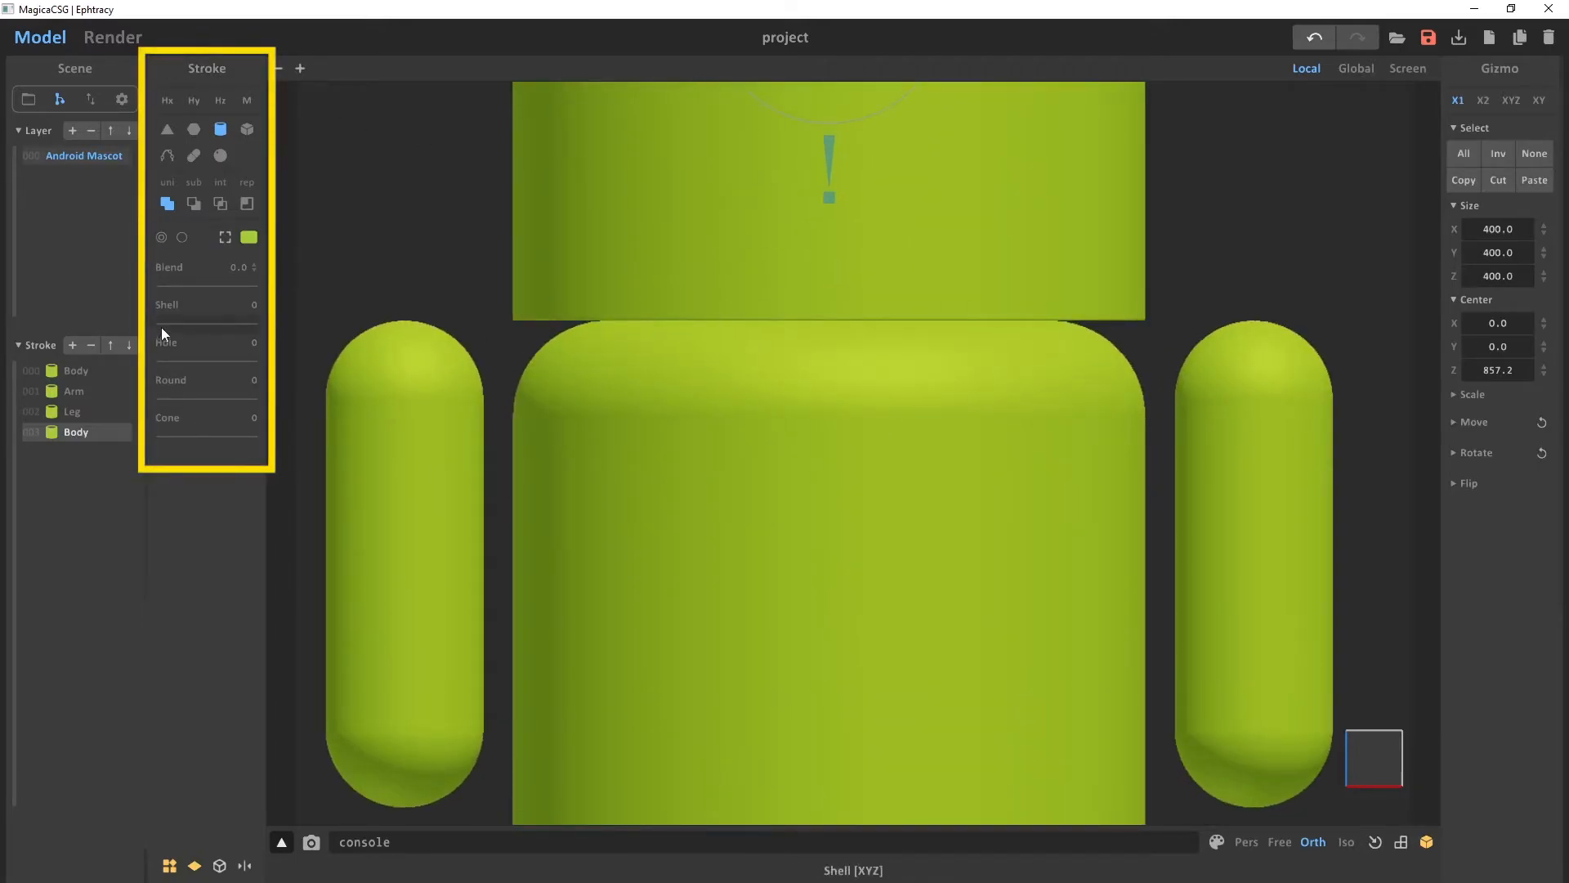
{"action": "left_click", "coordinate": [194, 204]}
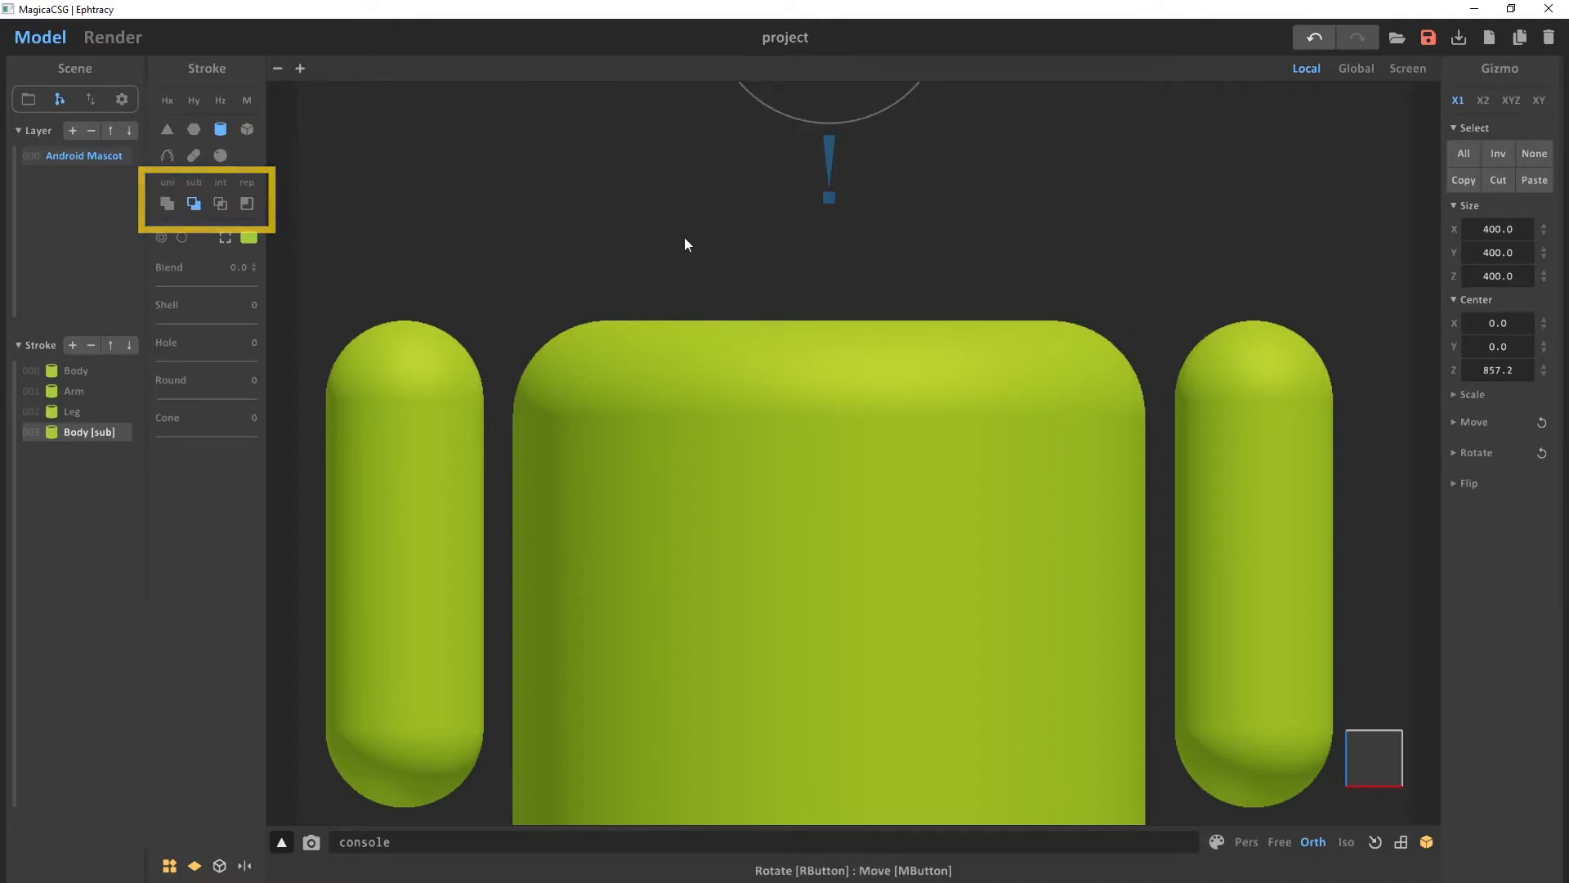
{"action": "scroll", "coordinate": [842, 234], "scroll_direction": "down", "scroll_amount": 4}
{"action": "middle_click_drag", "start_coordinate": [847, 310], "coordinate": [848, 411]}
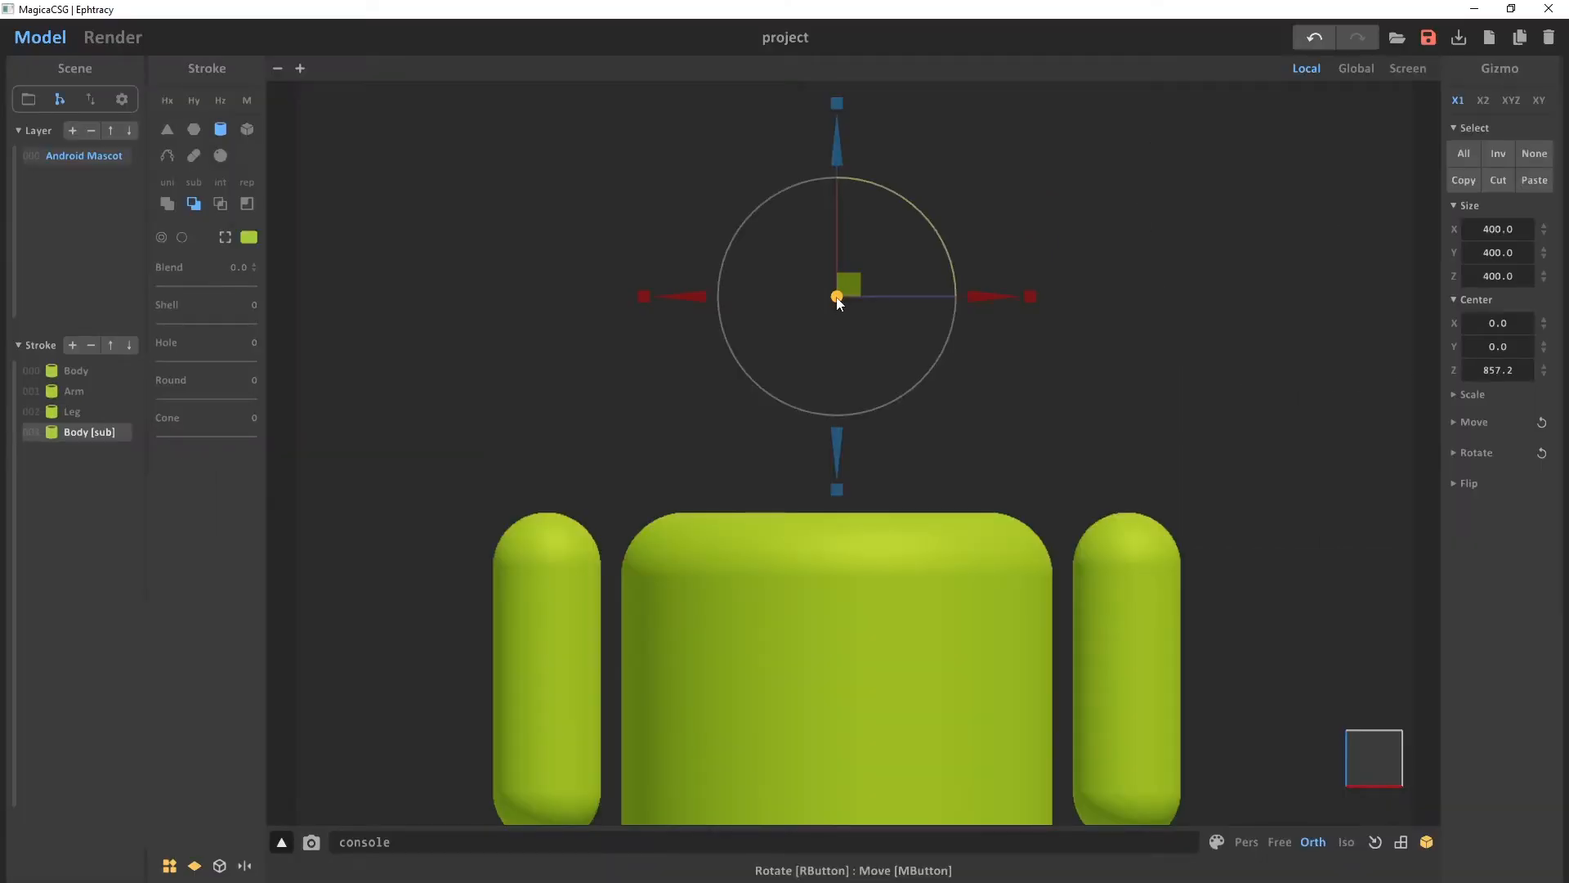
Move the subtractive cylinder into the top of the Body, to a center of about X 93.8 and Z 692.0
{"action": "left_click_drag", "start_coordinate": [850, 282], "coordinate": [939, 249]}
{"action": "right_click_drag", "start_coordinate": [724, 460], "coordinate": [787, 404]}
{"action": "left_click_drag", "start_coordinate": [897, 320], "coordinate": [905, 498]}
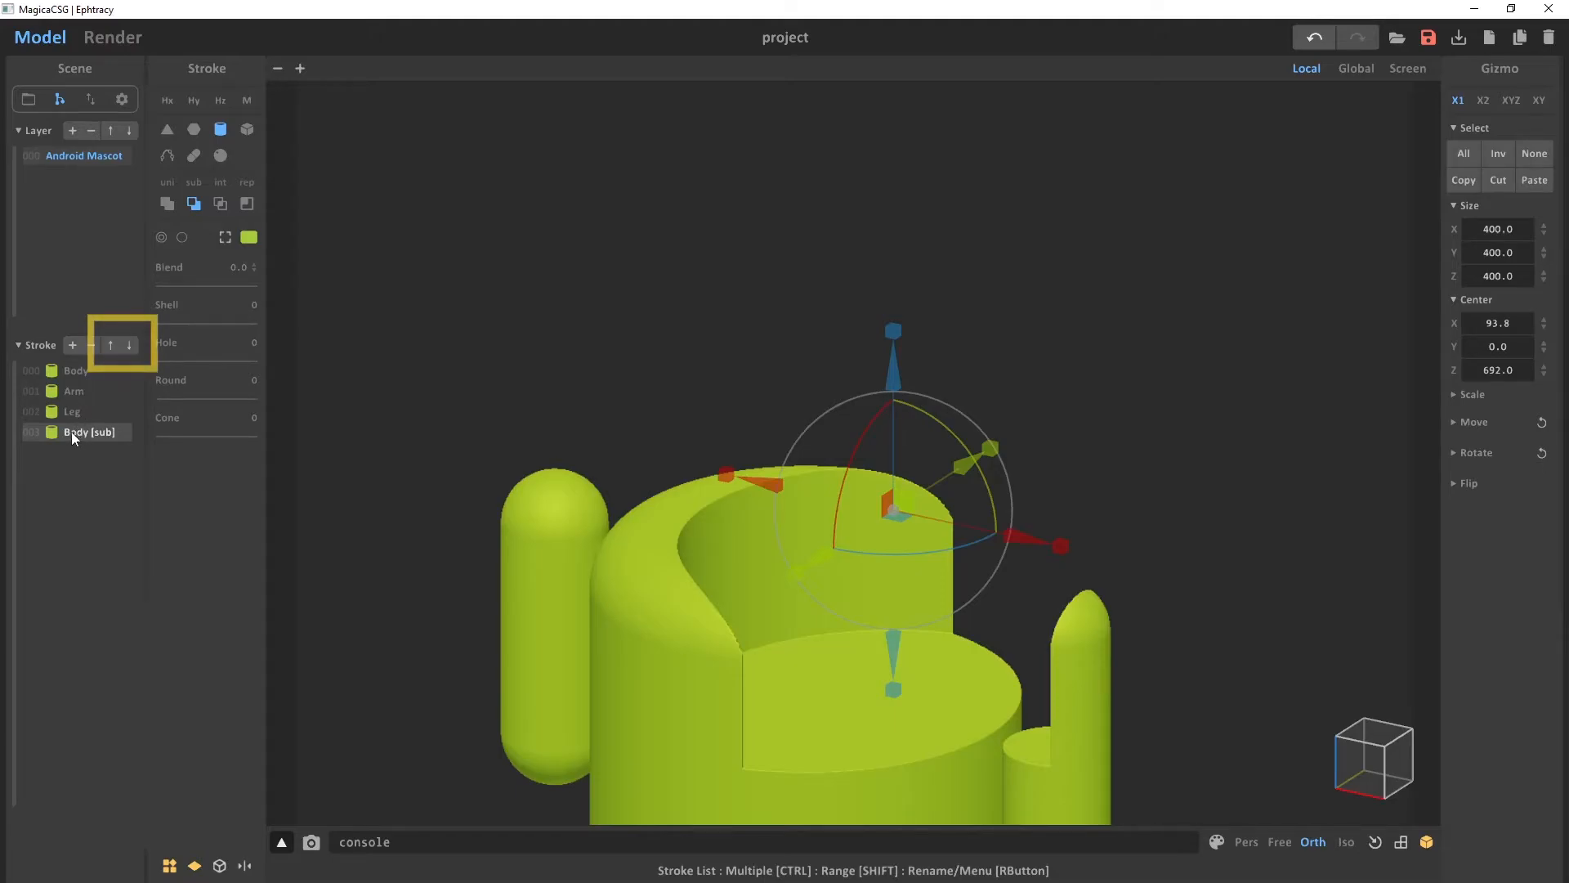
Reorder the subtractive stroke to directly follow the Body, then shift its cut to a center of about X 163.0 and Z 684.6
{"action": "left_click", "coordinate": [109, 348]}
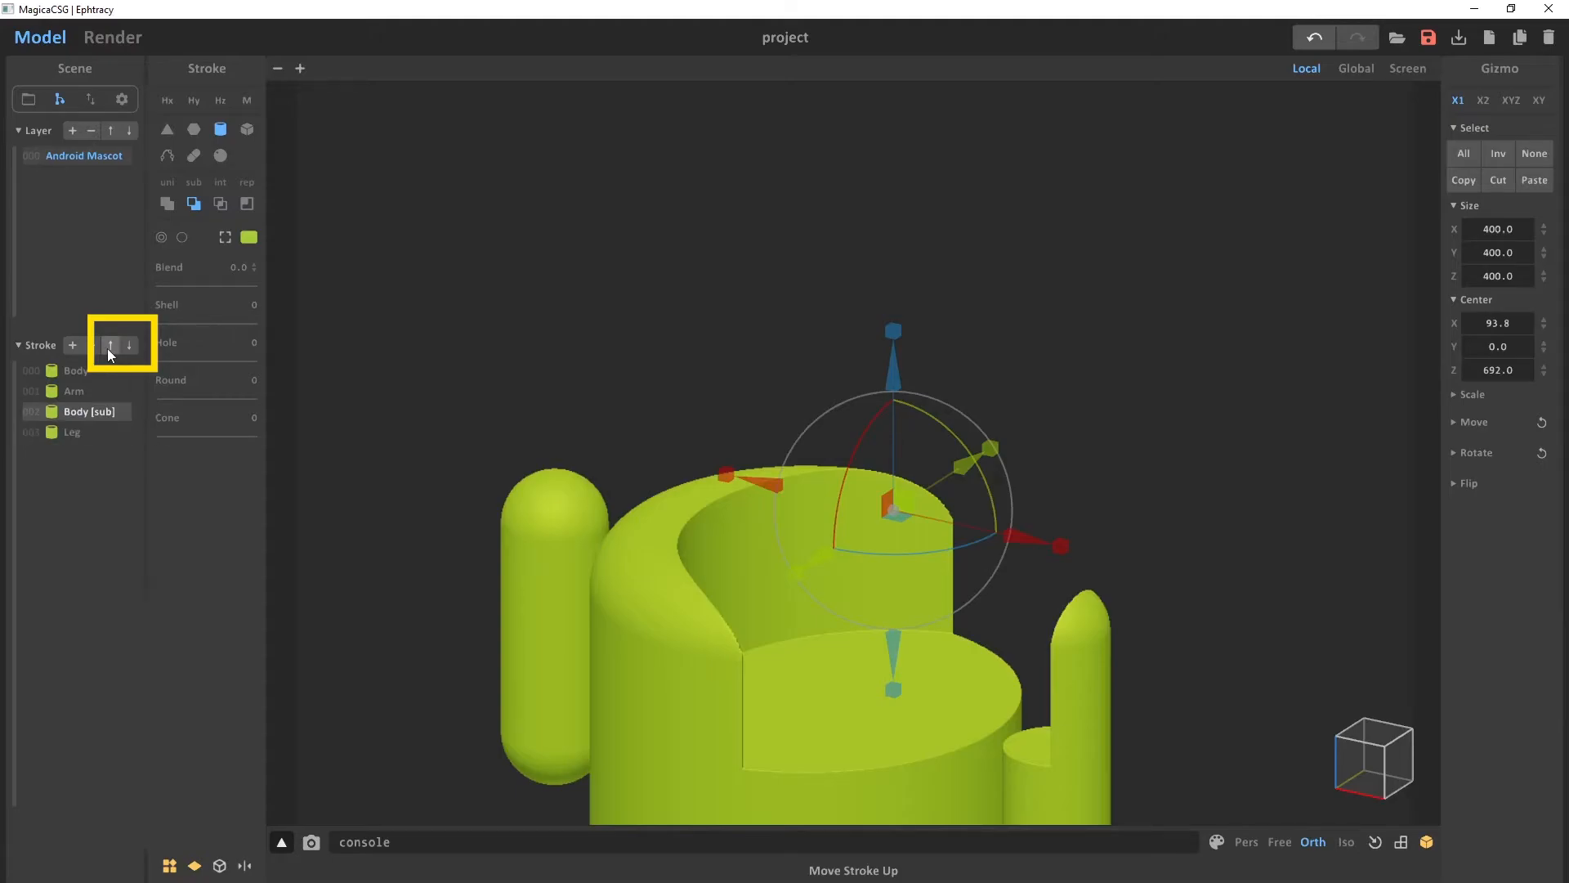
{"action": "left_click", "coordinate": [108, 348]}
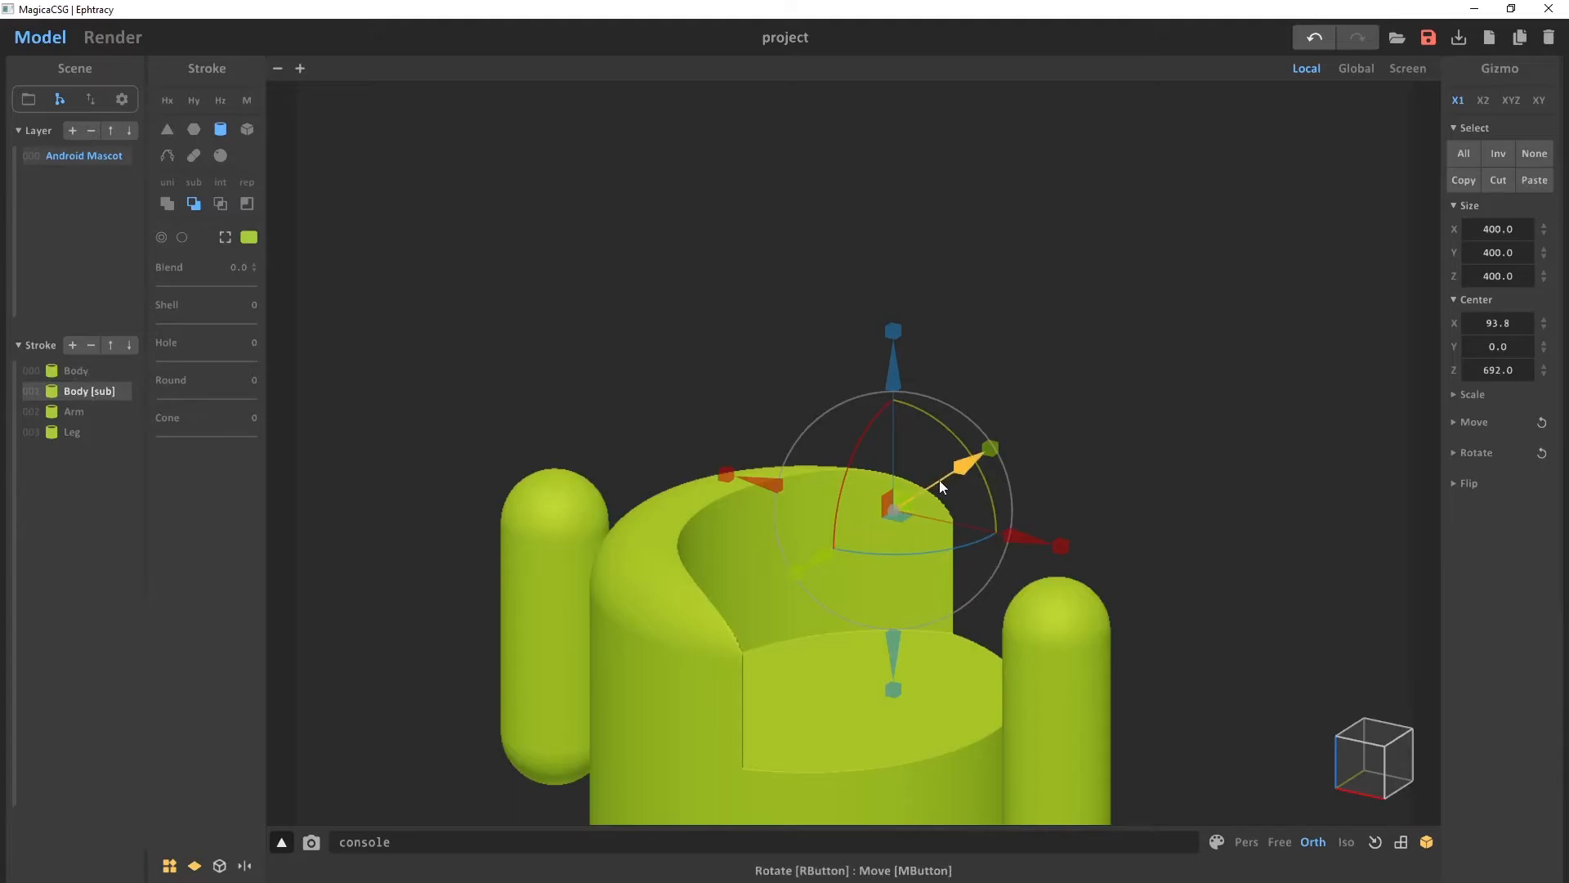
{"action": "left_click_drag", "start_coordinate": [907, 500], "coordinate": [1015, 626]}
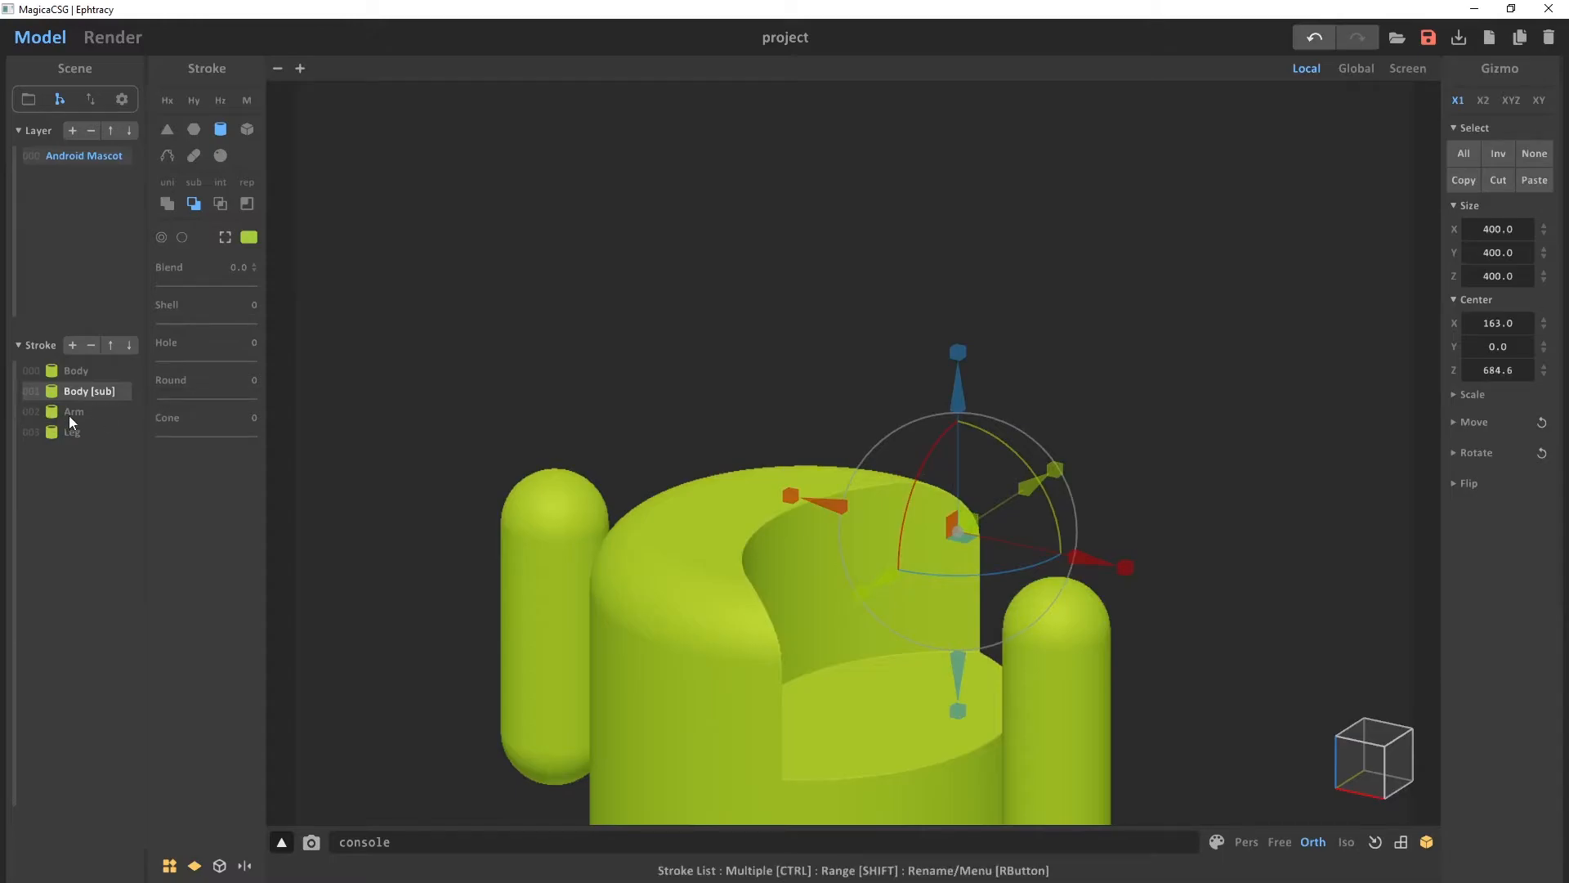
Delete the subtractive Body copy
{"action": "left_click_drag", "start_coordinate": [956, 527], "coordinate": [798, 471]}
{"action": "key", "text": "Delete"}
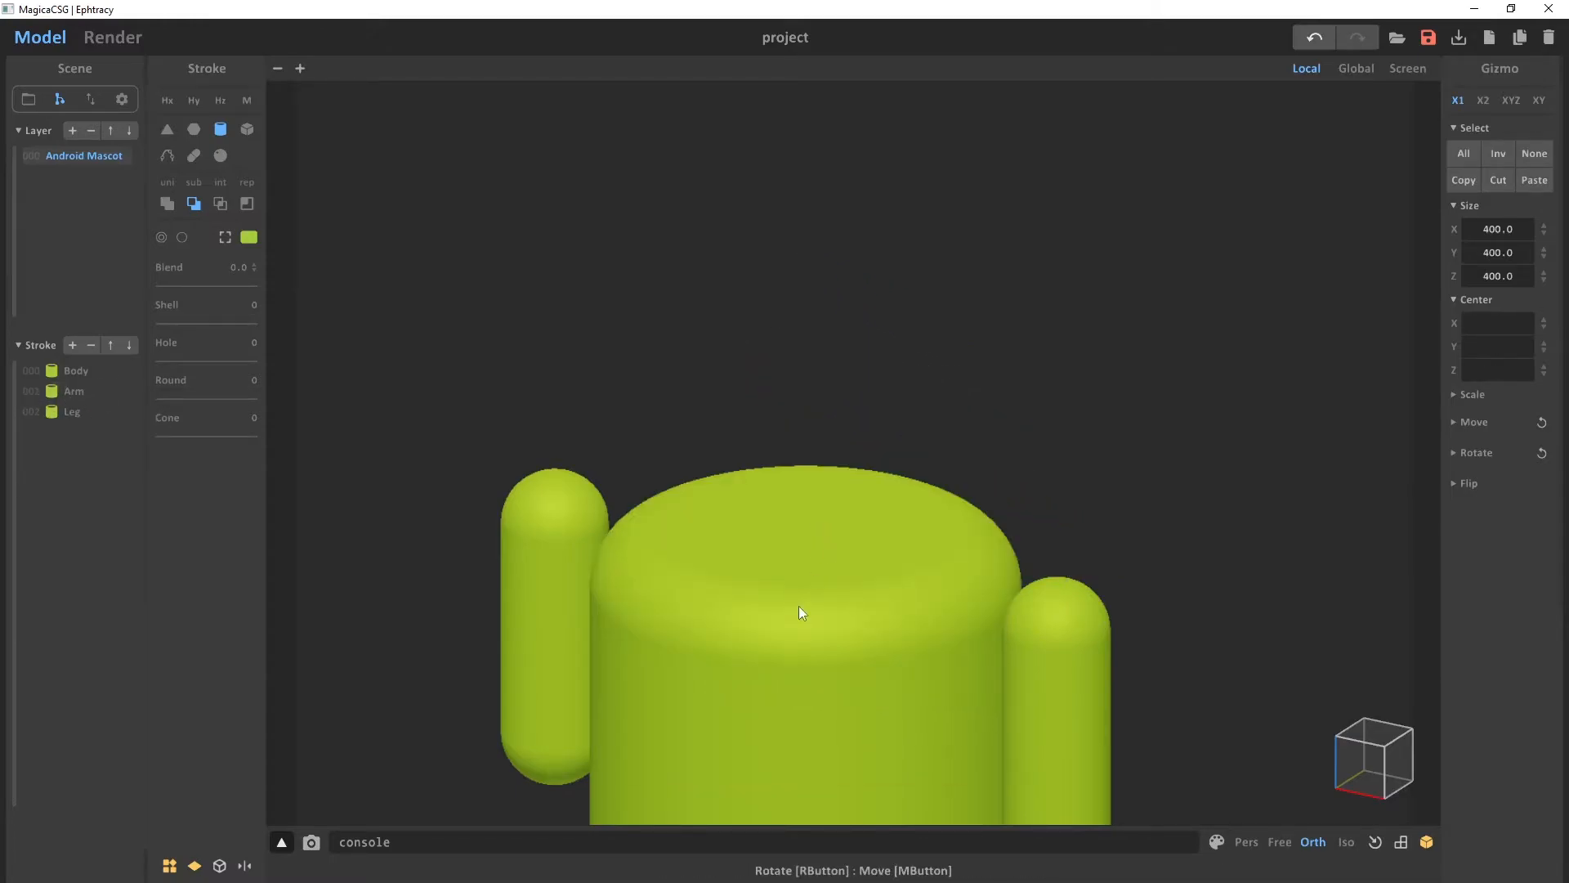
Duplicate the Body straight up to a center Z of about 857.4 and set the copy to subtract
{"action": "left_click", "coordinate": [802, 612]}
{"action": "mouse_move", "coordinate": [808, 694]}
{"action": "left_mouse_down", "text": "alt"}
{"action": "mouse_move", "coordinate": [821, 413]}
{"action": "mouse_move", "coordinate": [840, 414]}
{"action": "mouse_move", "coordinate": [881, 206]}
{"action": "mouse_move", "coordinate": [880, 224]}
{"action": "left_mouse_up", "text": "alt"}
{"action": "left_click", "coordinate": [194, 204]}
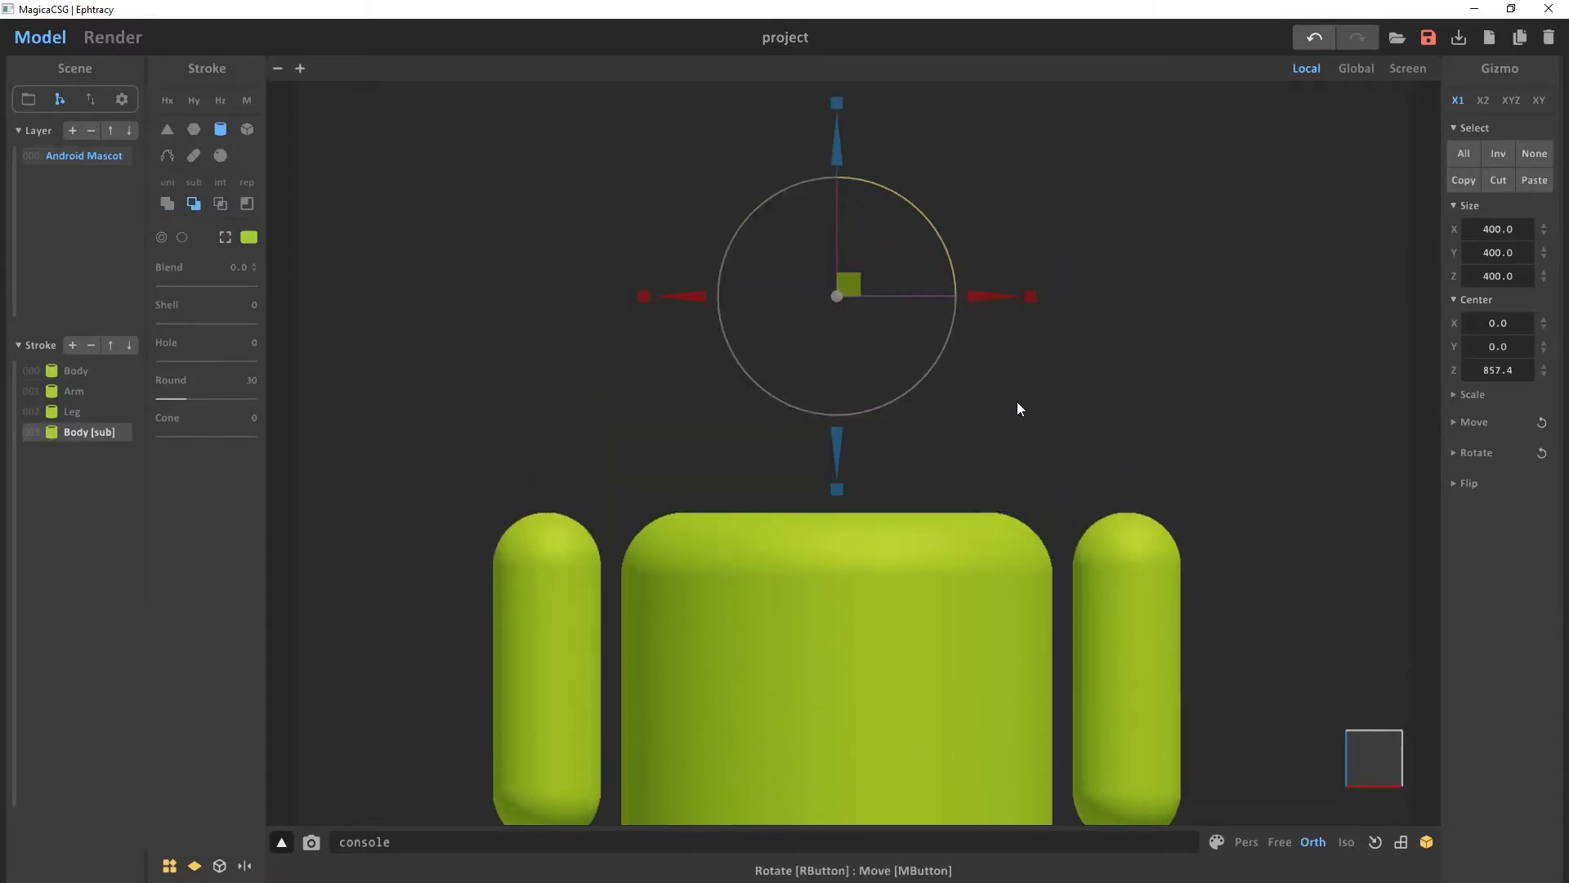
{"action": "right_click_drag", "start_coordinate": [1017, 401], "coordinate": [1048, 485]}
Deselect the subtractive copy, reselect it from the stroke list, and examine its position above the Body
{"action": "left_click", "coordinate": [1190, 602]}
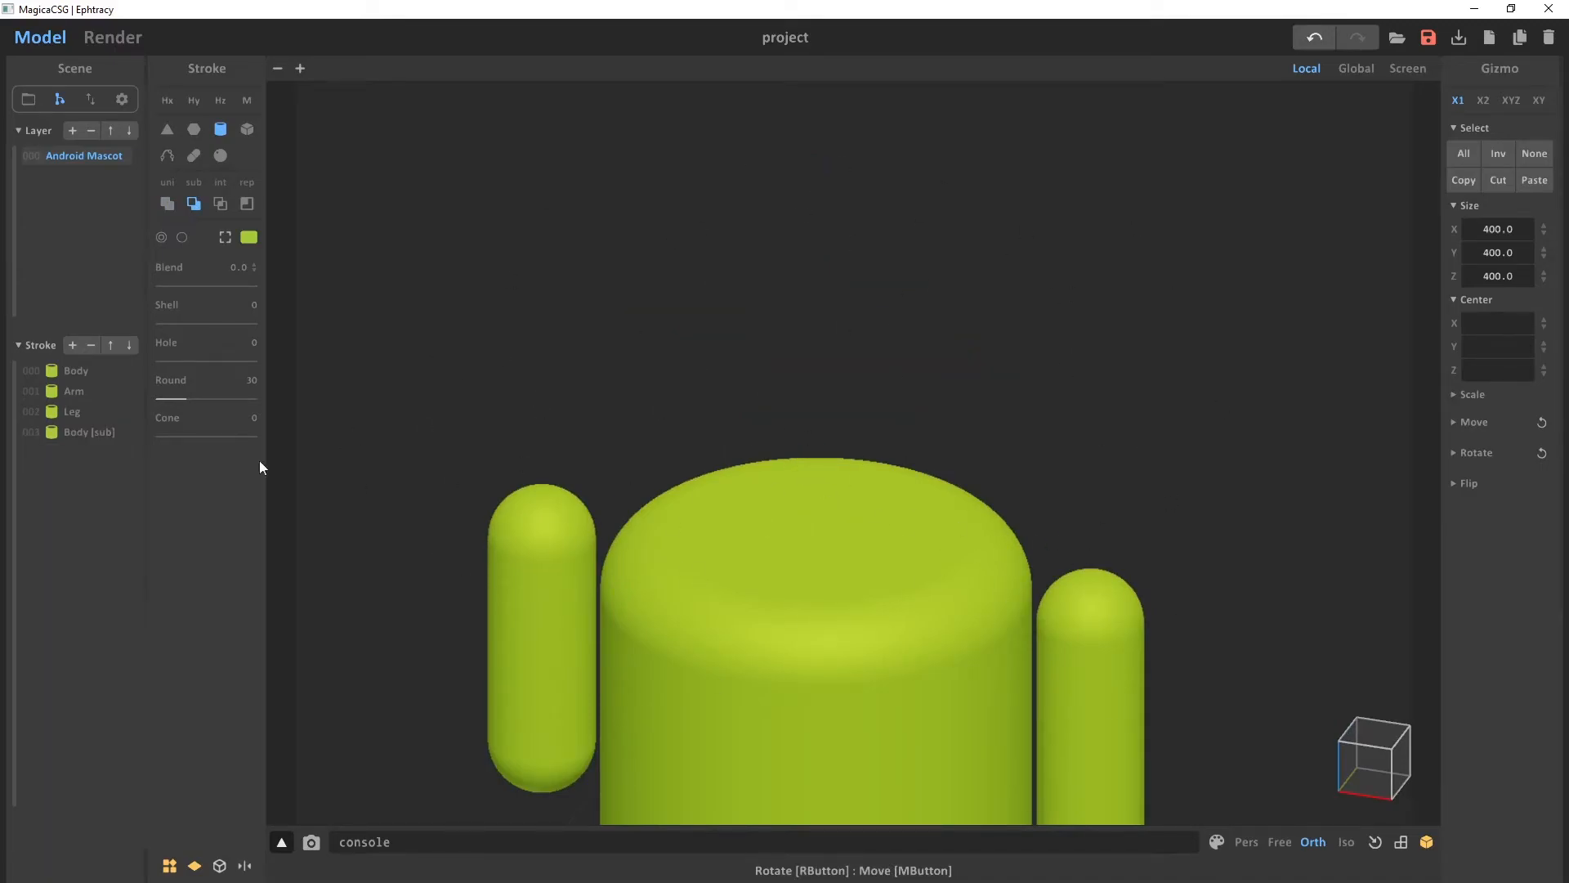
{"action": "left_click", "coordinate": [86, 434]}
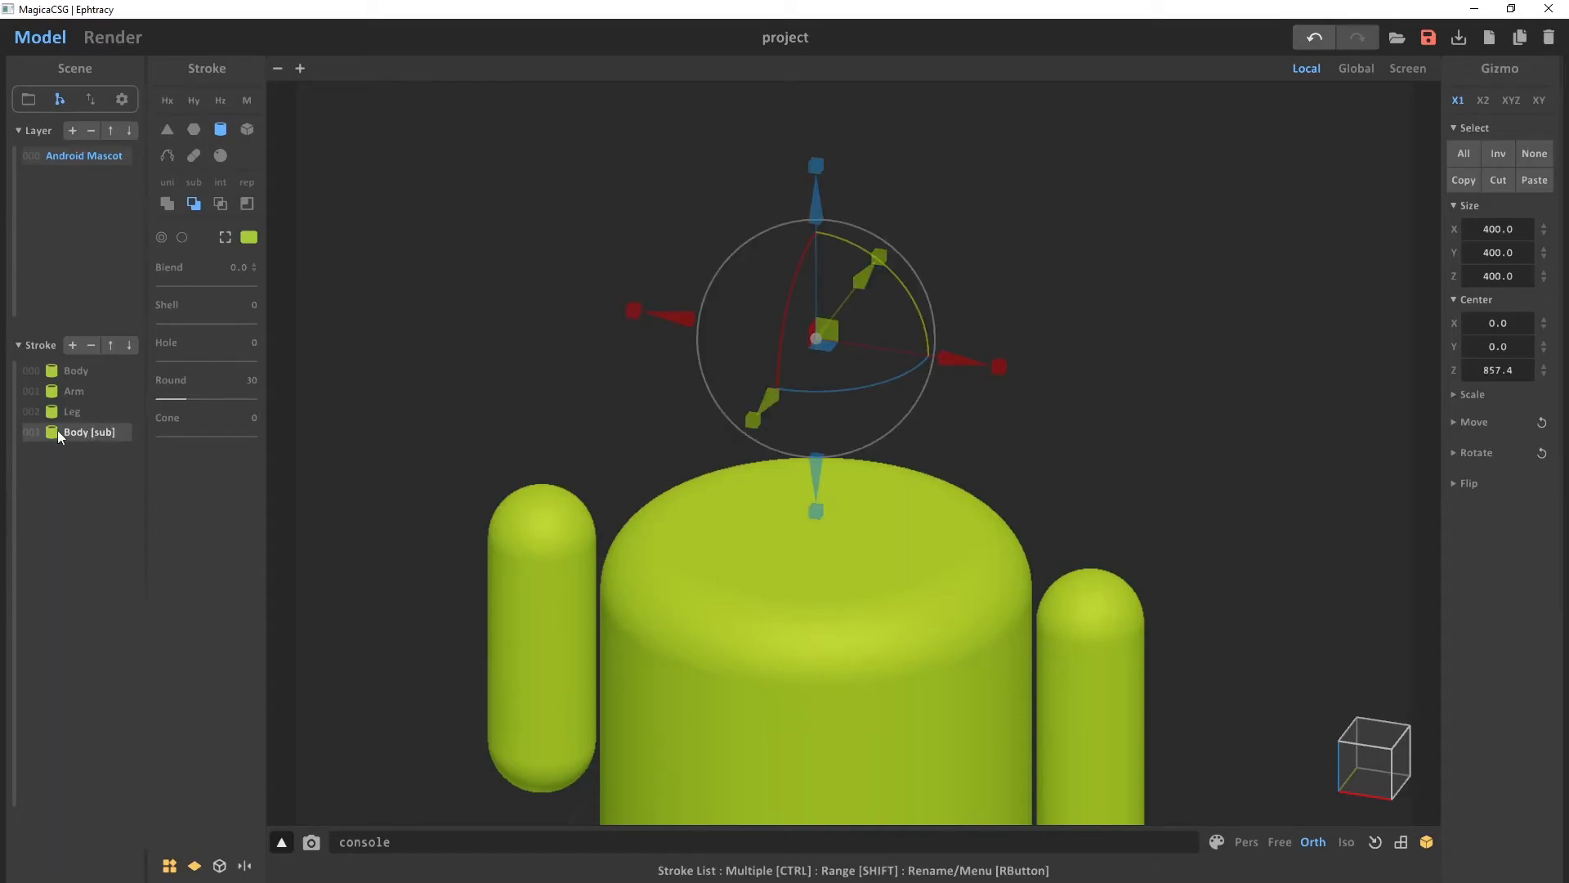
{"action": "left_click", "coordinate": [90, 431]}
{"action": "left_click", "coordinate": [100, 434]}
{"action": "mouse_move", "coordinate": [591, 403]}
{"action": "right_mouse_down"}
{"action": "mouse_move", "coordinate": [630, 395]}
{"action": "mouse_move", "coordinate": [546, 403]}
{"action": "right_mouse_up"}
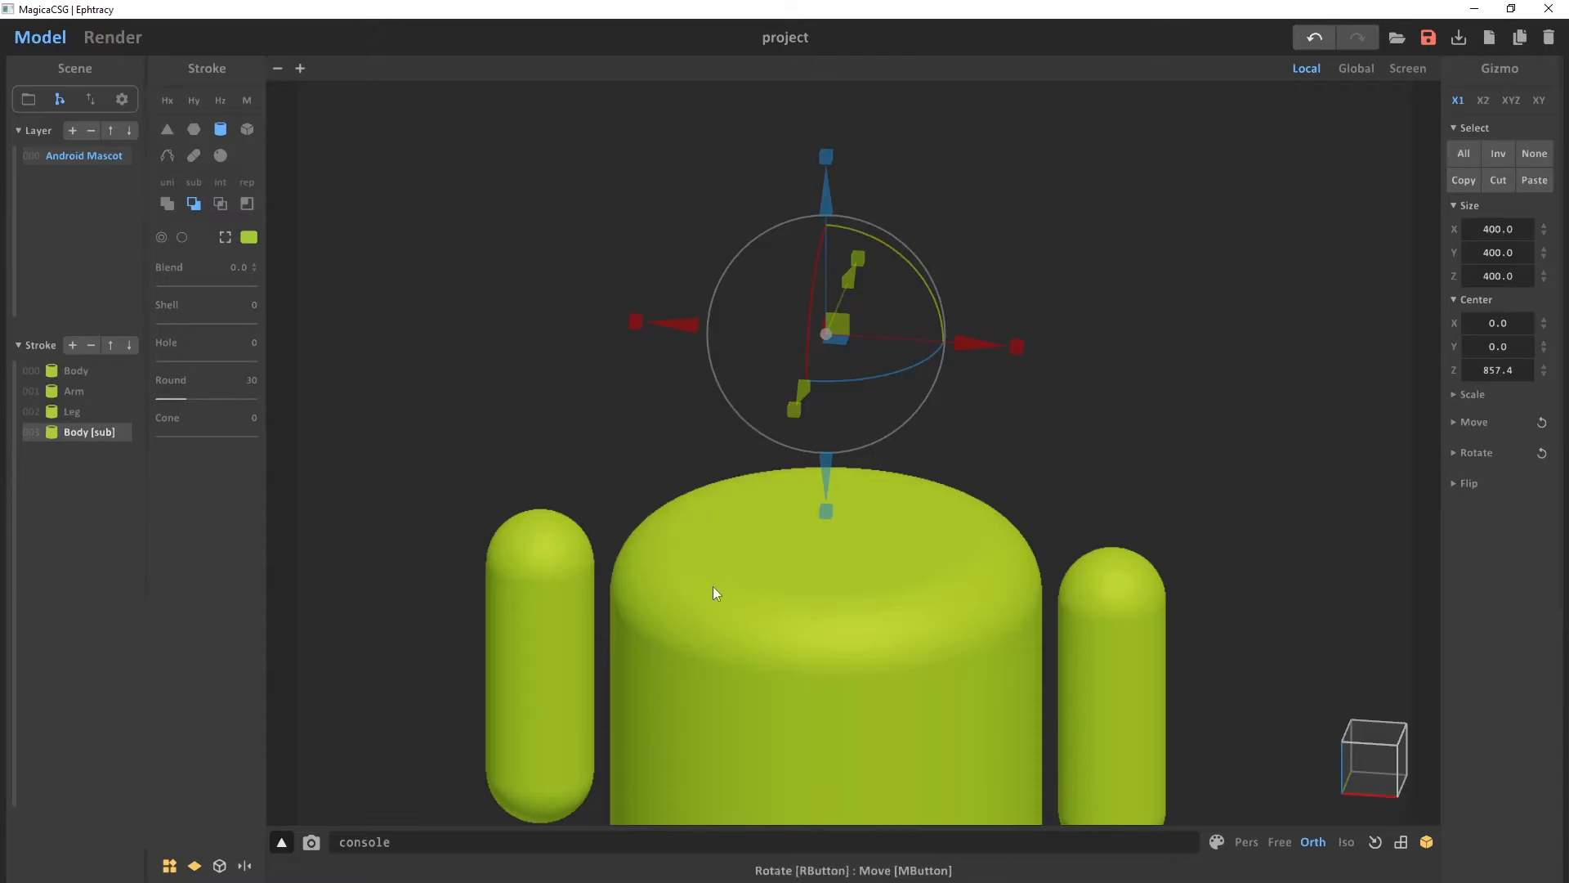
{"action": "right_click_drag", "start_coordinate": [617, 390], "coordinate": [707, 495]}
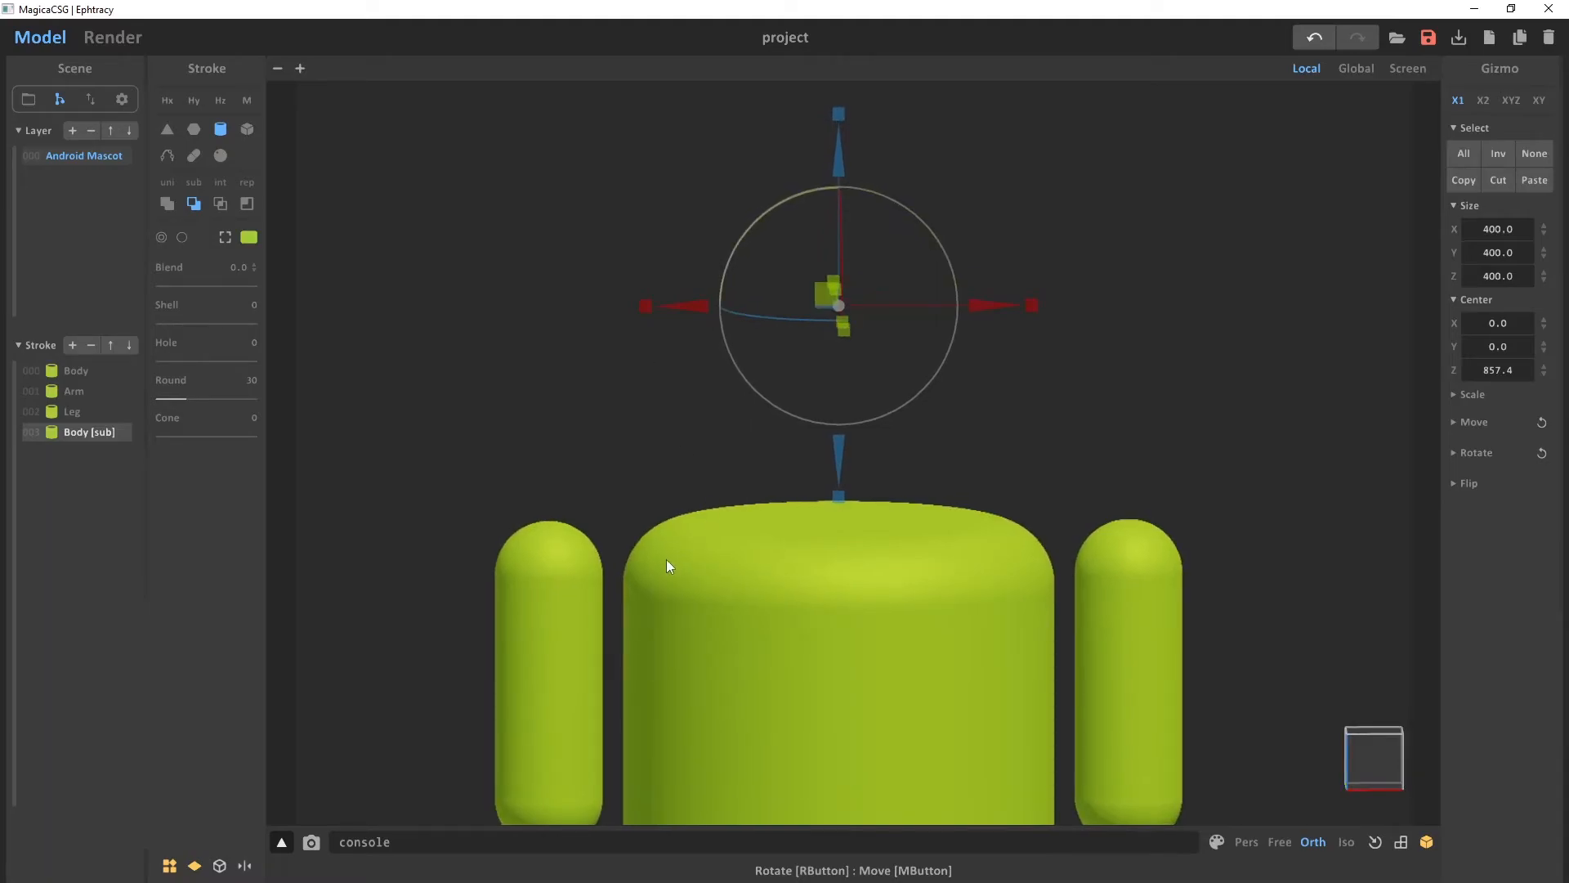
Stretch the Body's top upward into the subtractive copy, to a Z size of about 568.8, and inspect the cut rim
{"action": "left_click", "coordinate": [752, 679]}
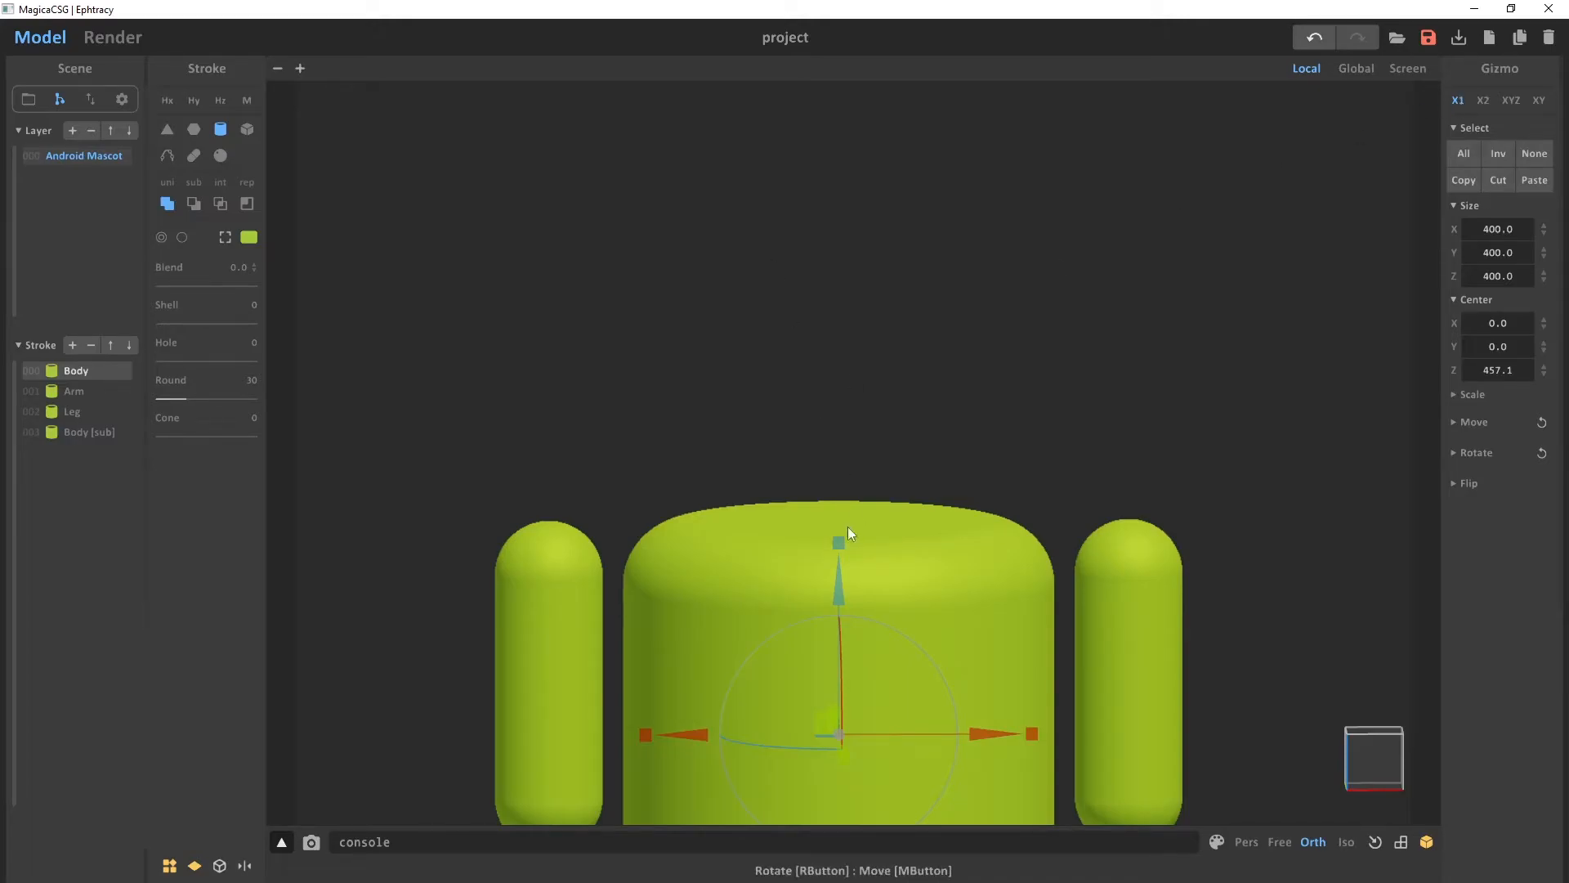
{"action": "left_click_drag", "start_coordinate": [840, 543], "coordinate": [871, 366]}
{"action": "right_click_drag", "start_coordinate": [900, 606], "coordinate": [839, 520]}
{"action": "scroll", "coordinate": [845, 463], "scroll_direction": "up", "scroll_amount": 5}
{"action": "right_click_drag", "start_coordinate": [846, 463], "coordinate": [856, 504]}
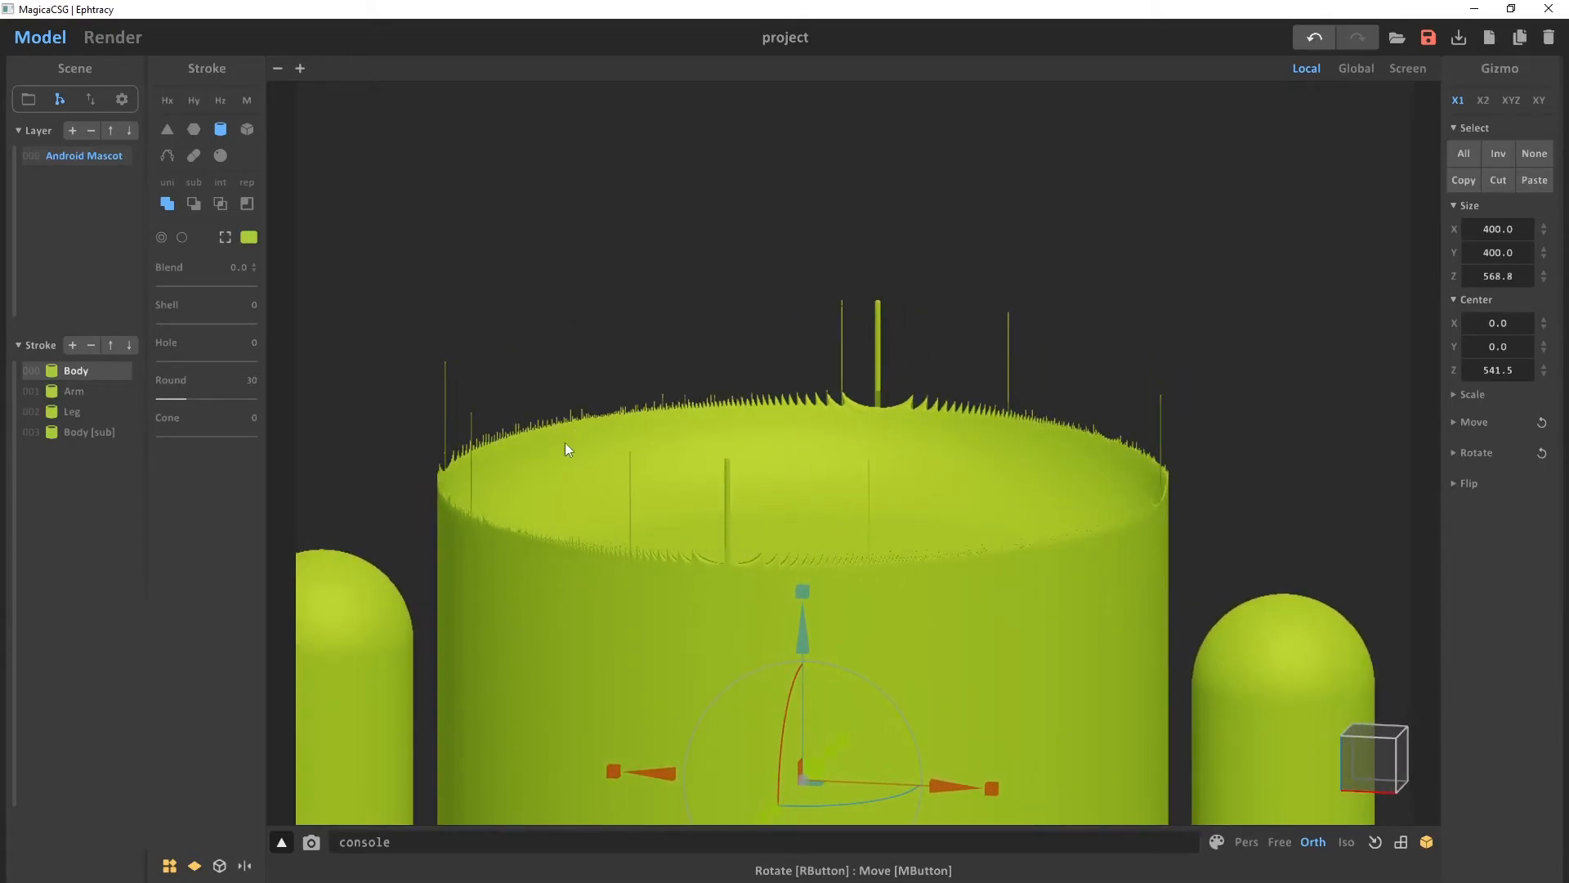
{"action": "right_click_drag", "start_coordinate": [575, 488], "coordinate": [747, 526]}
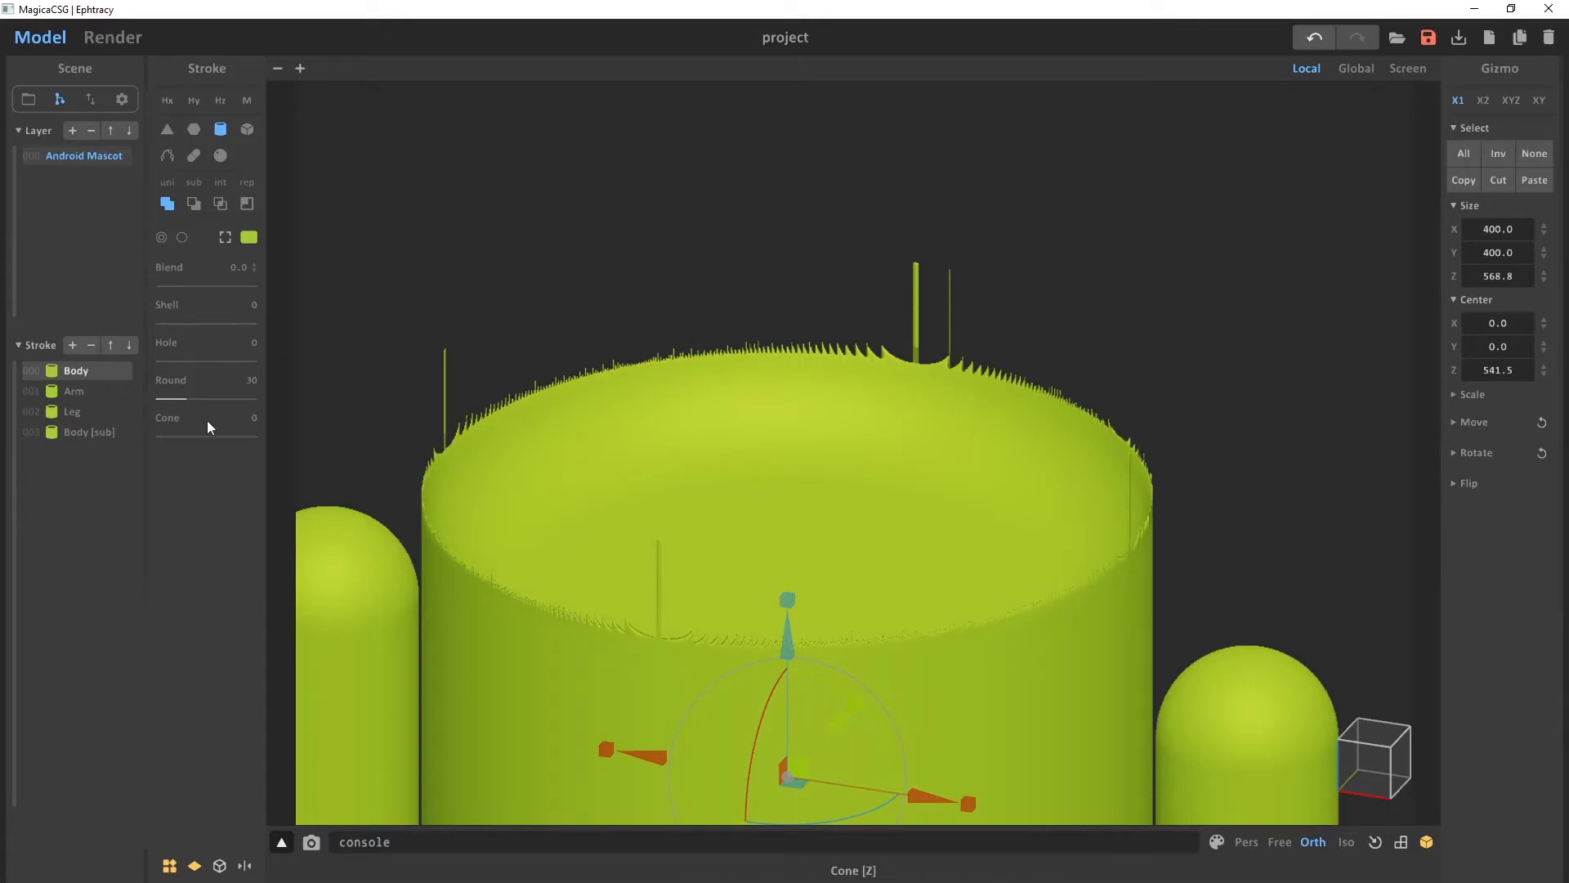
Widen the subtractive Body copy equally in X and Y to about 533.6
{"action": "left_click", "coordinate": [88, 433]}
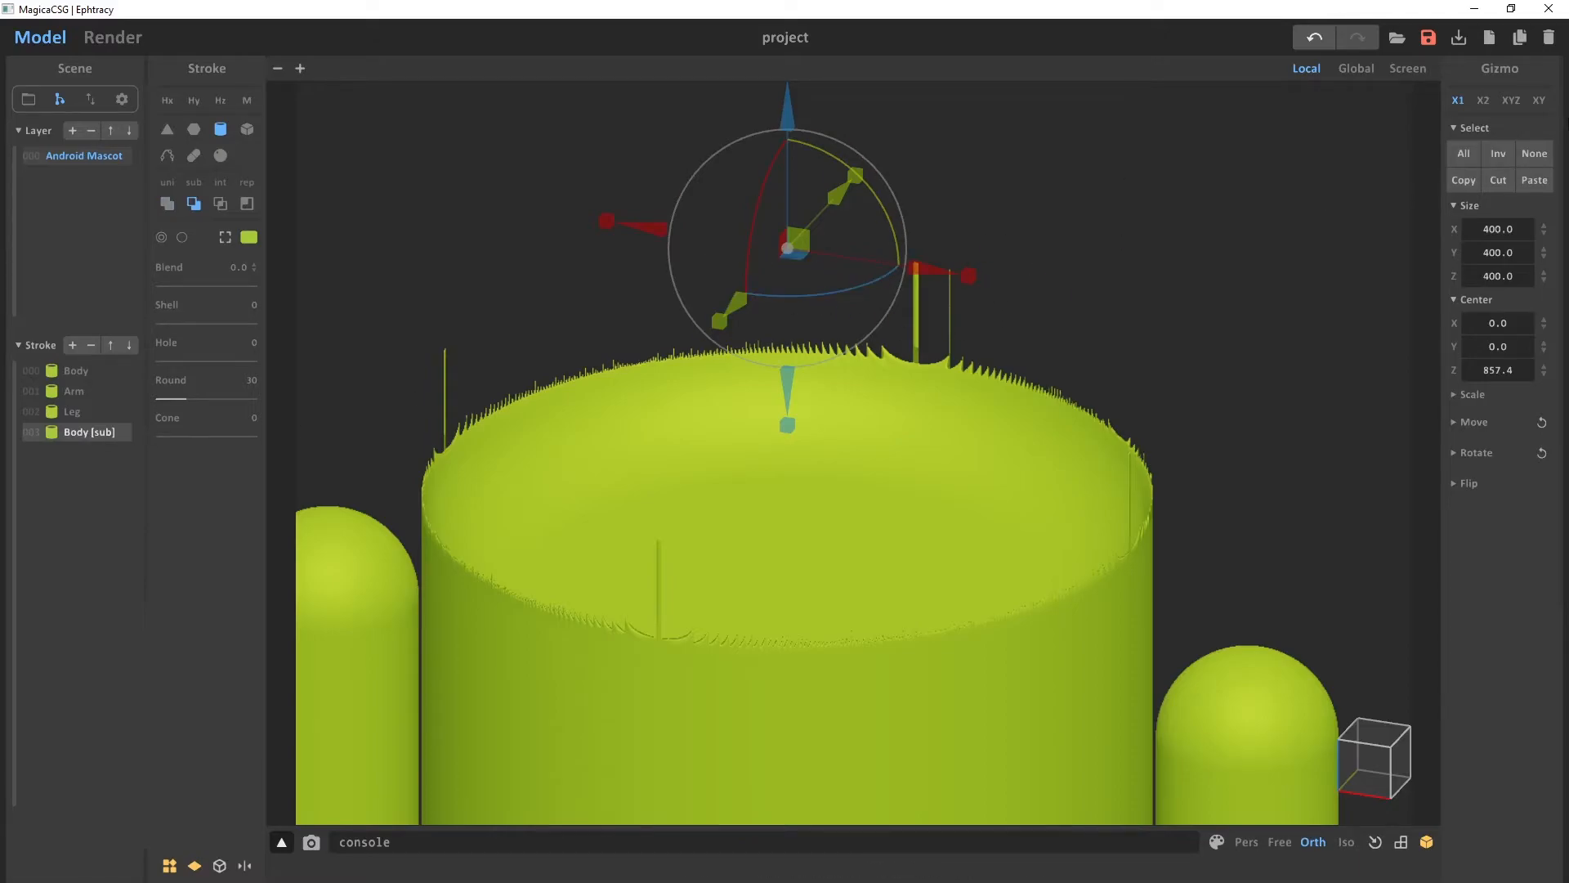
{"action": "left_click", "coordinate": [1540, 102]}
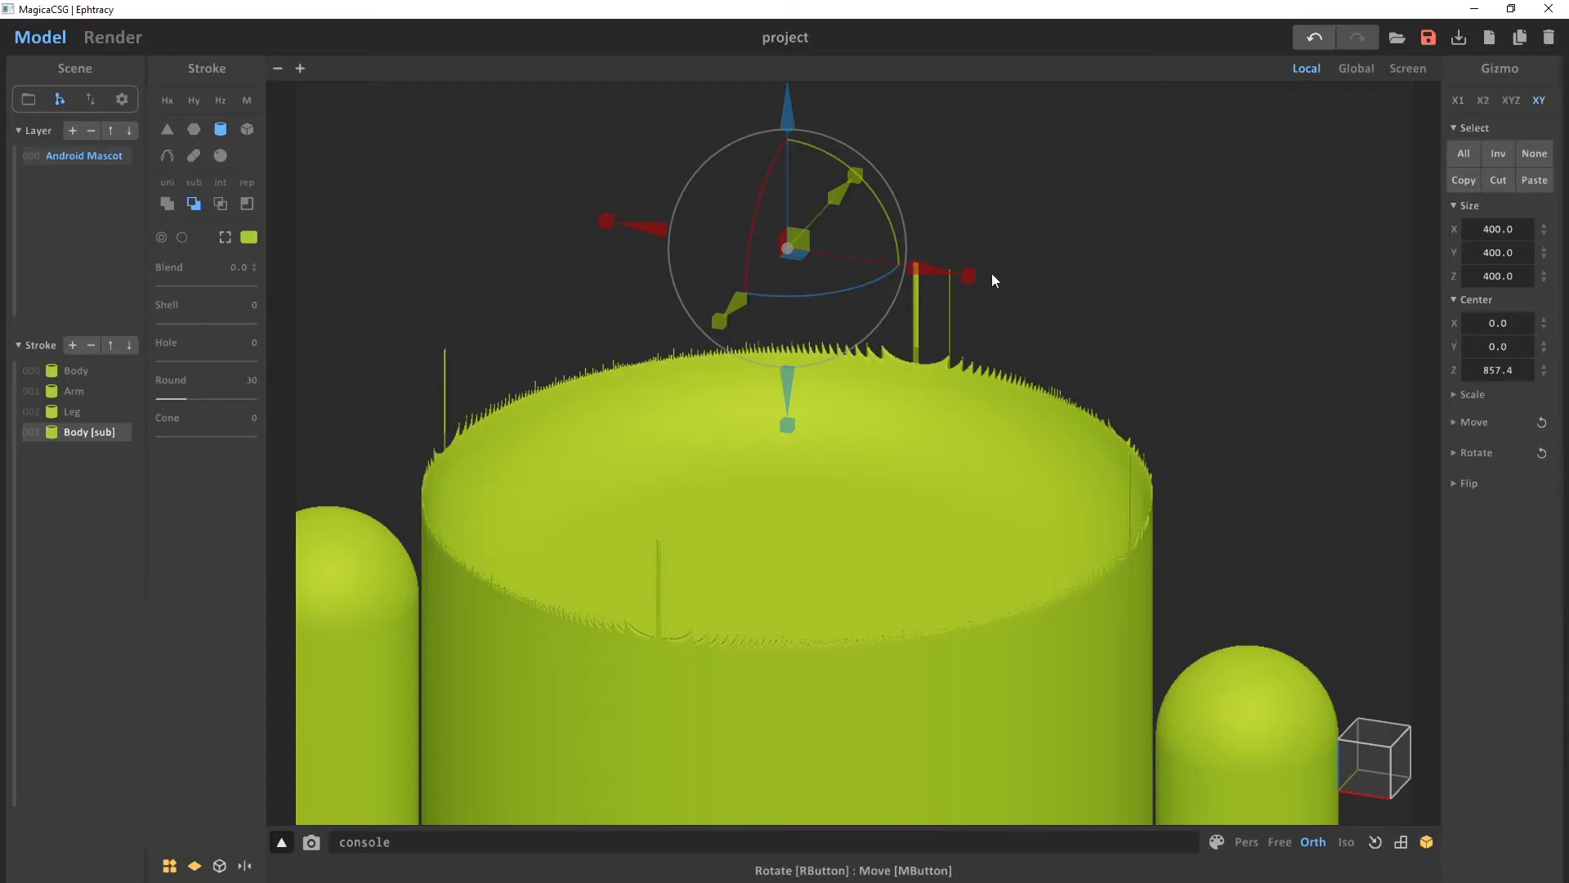
{"action": "left_click_drag", "start_coordinate": [974, 281], "coordinate": [1091, 298]}
{"action": "scroll", "coordinate": [1005, 335], "scroll_direction": "down", "scroll_amount": 5}
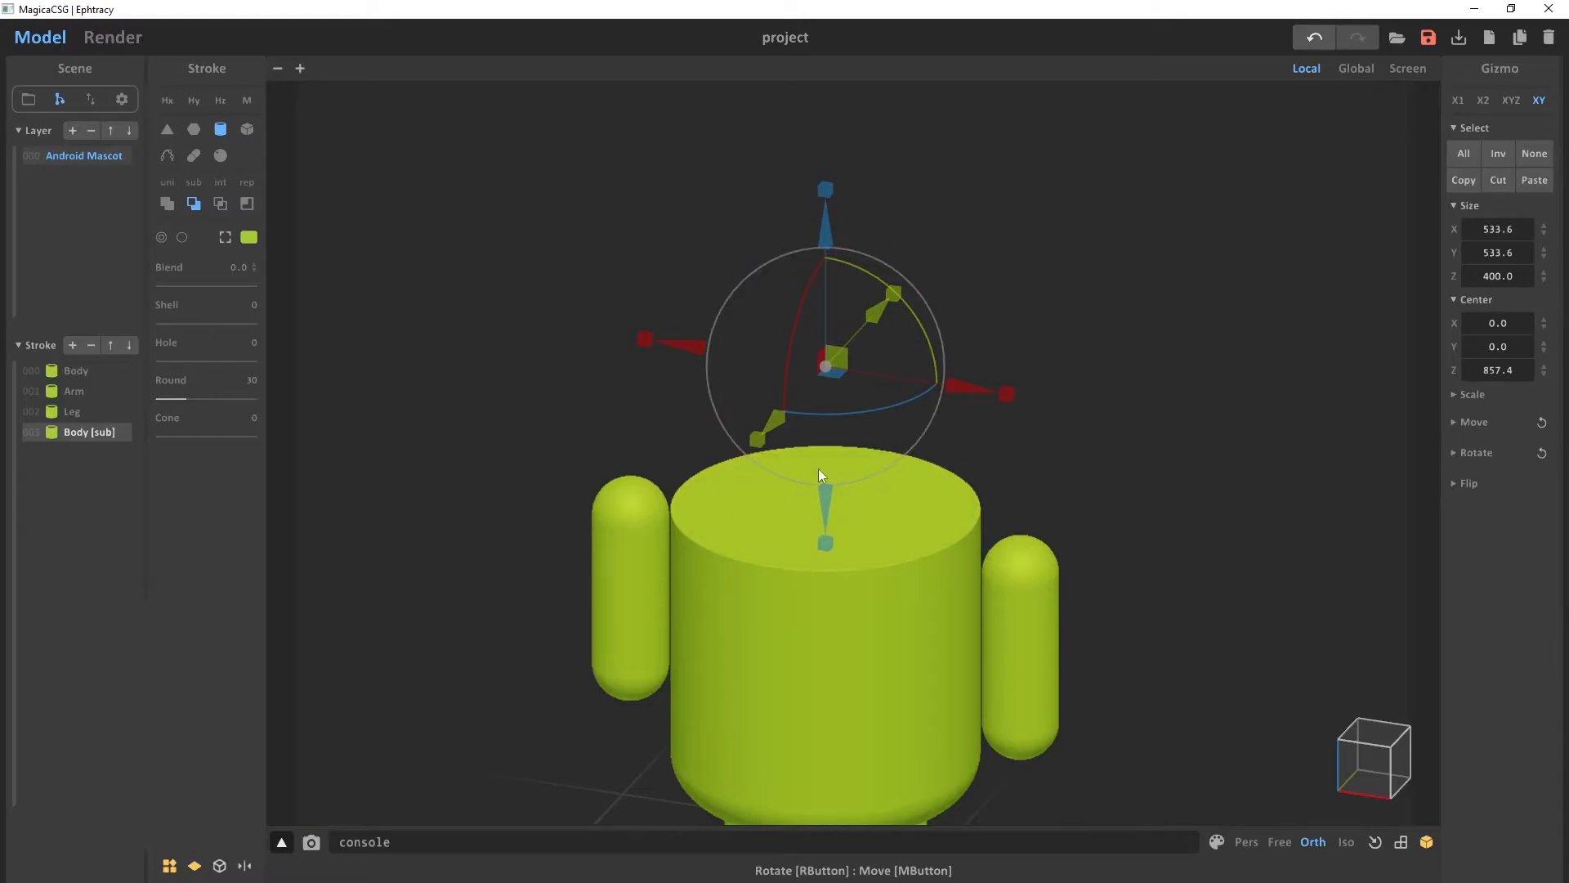
Compare the widened copy in union and subtract modes, and briefly show its bounding box
{"action": "left_click", "coordinate": [166, 206]}
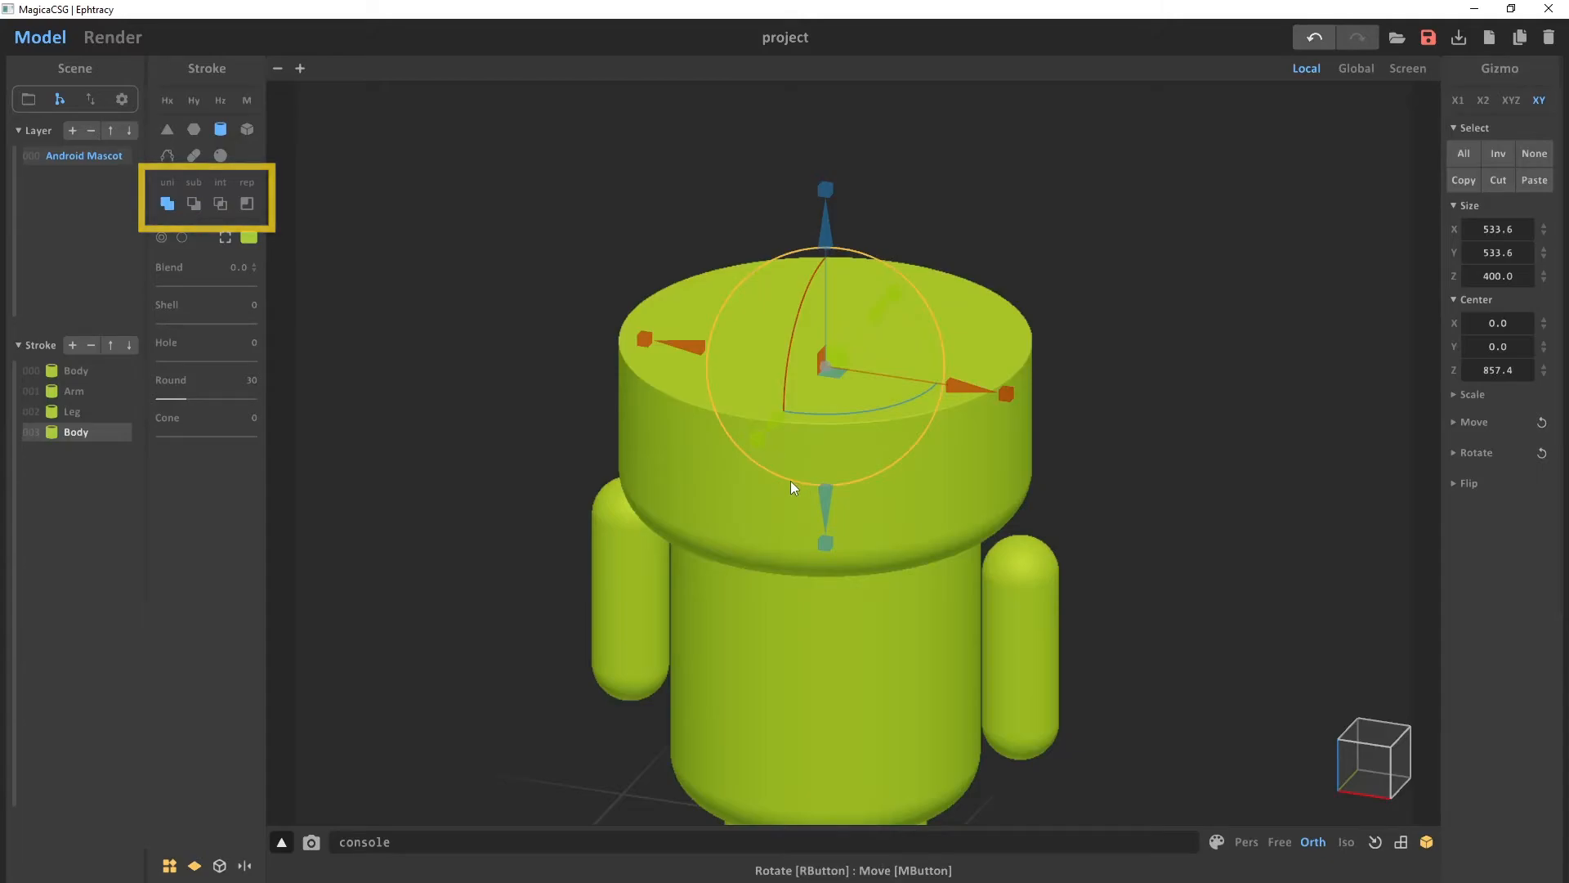
{"action": "left_click", "coordinate": [194, 203]}
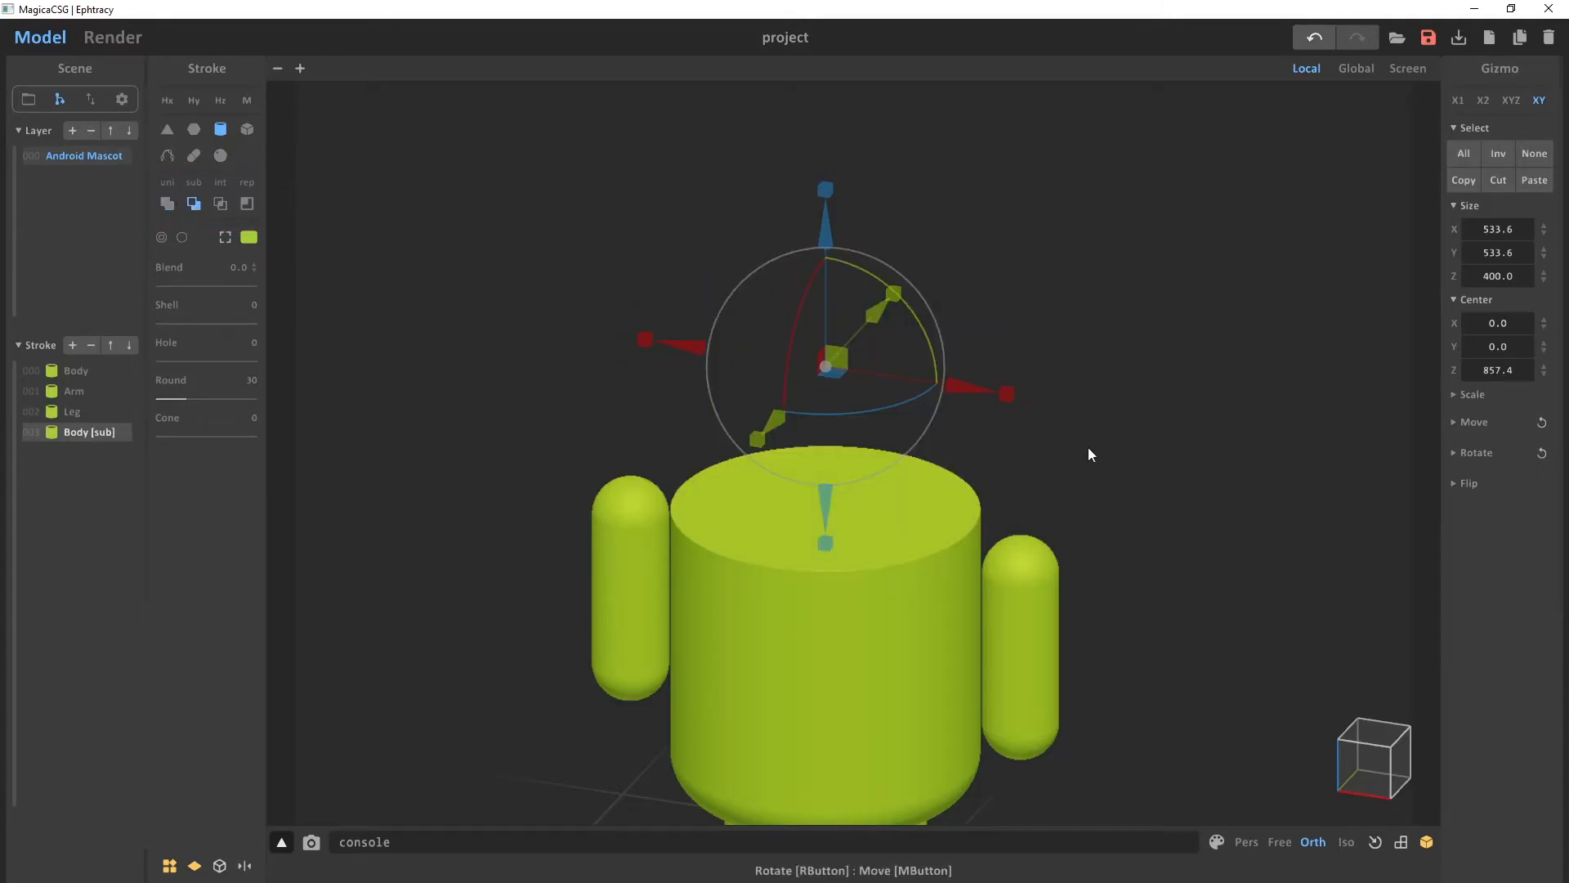
{"action": "left_click", "coordinate": [219, 866]}
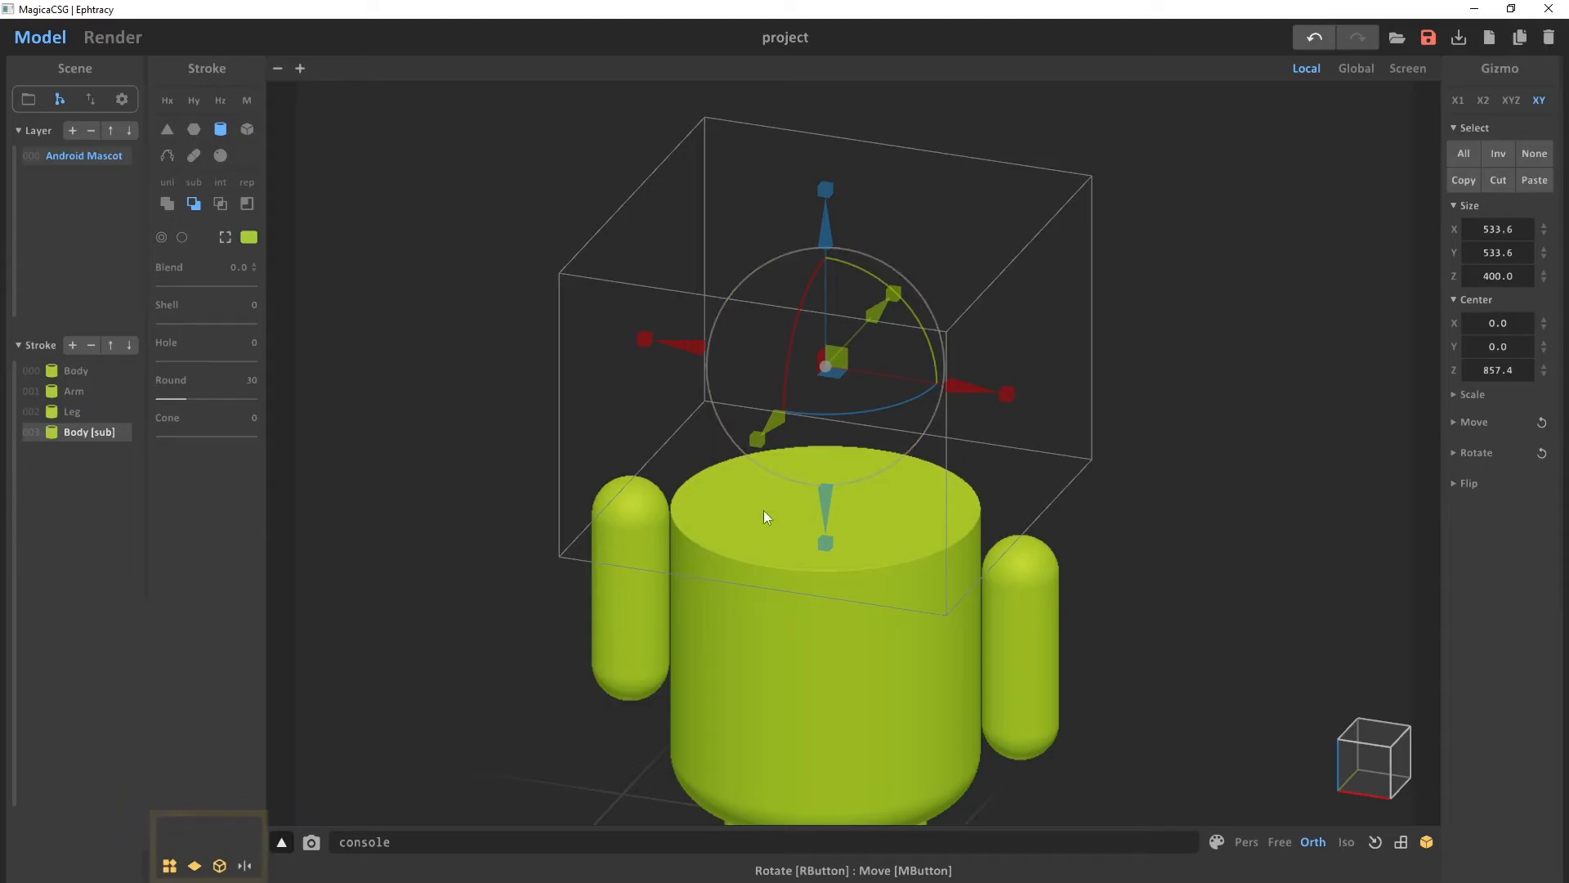
{"action": "left_click", "coordinate": [224, 869]}
Examine the Body's flat-cut top up close and from the front, and compare the model with the Android reference image in the browser
{"action": "right_click_drag", "start_coordinate": [687, 532], "coordinate": [686, 486]}
{"action": "scroll", "coordinate": [901, 530], "scroll_direction": "up", "scroll_amount": 5}
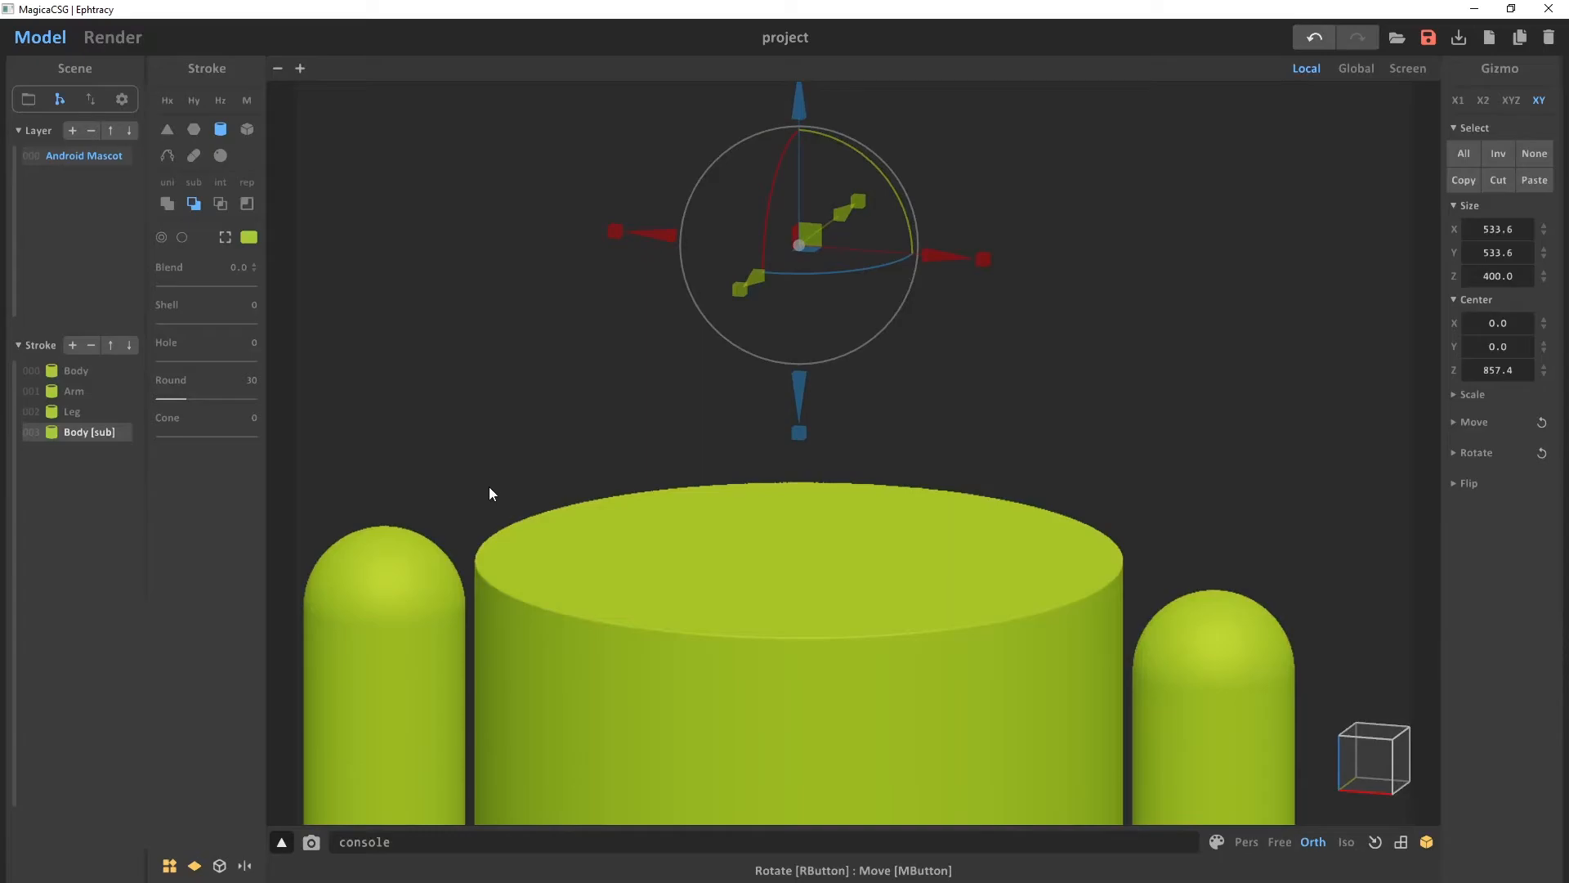
{"action": "right_click_drag", "start_coordinate": [837, 543], "coordinate": [1211, 611]}
{"action": "left_click", "coordinate": [1370, 769]}
{"action": "scroll", "coordinate": [698, 355], "scroll_direction": "down", "scroll_amount": 3}
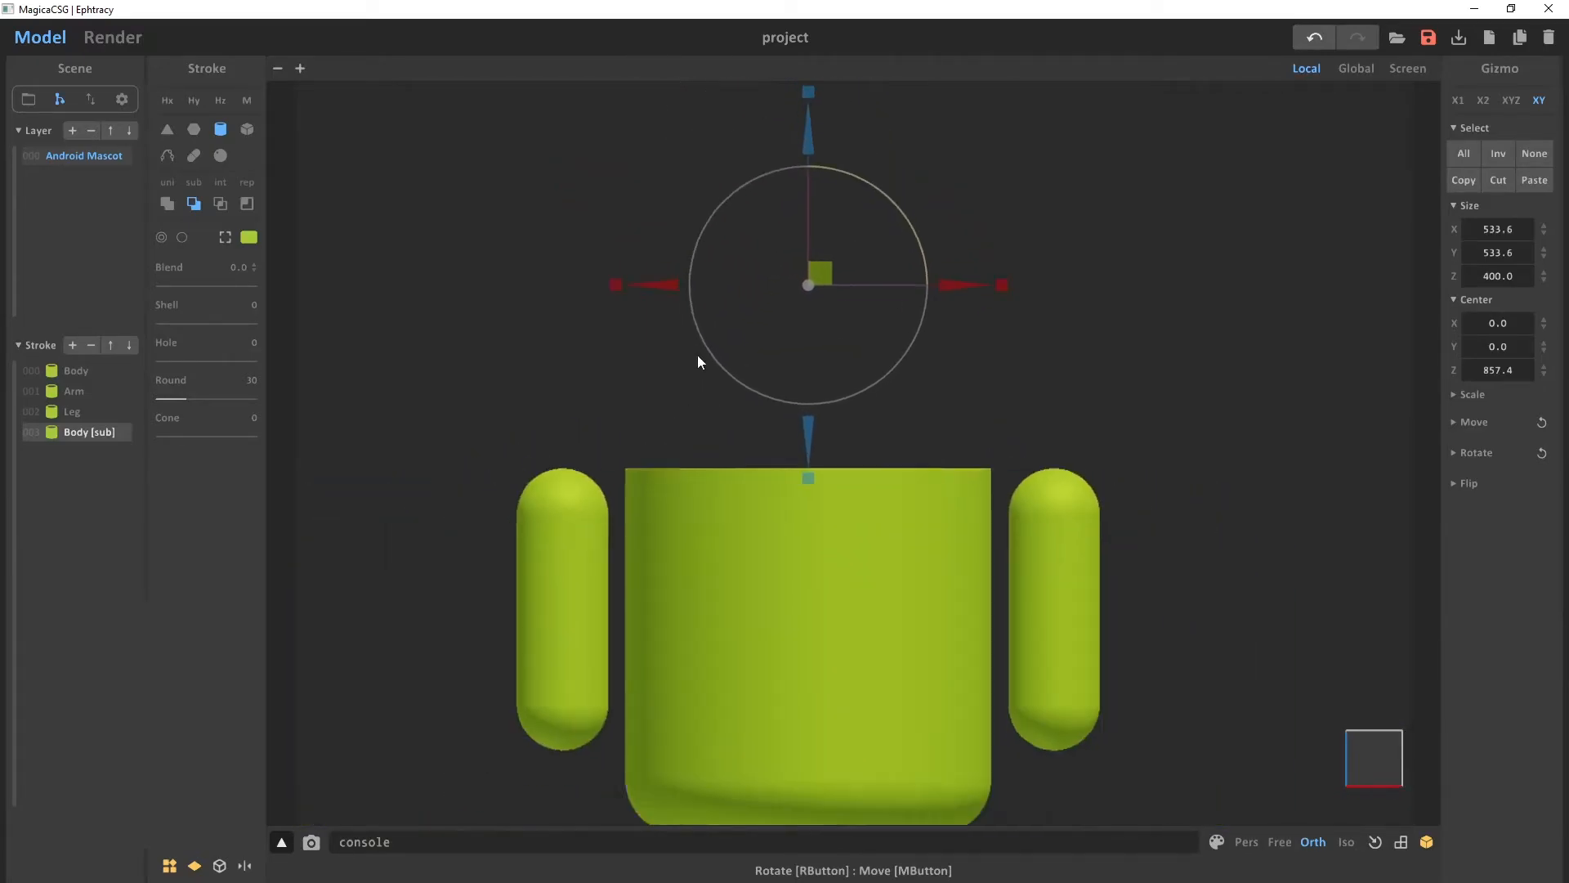
{"action": "scroll", "coordinate": [821, 541], "scroll_direction": "down", "scroll_amount": 2}
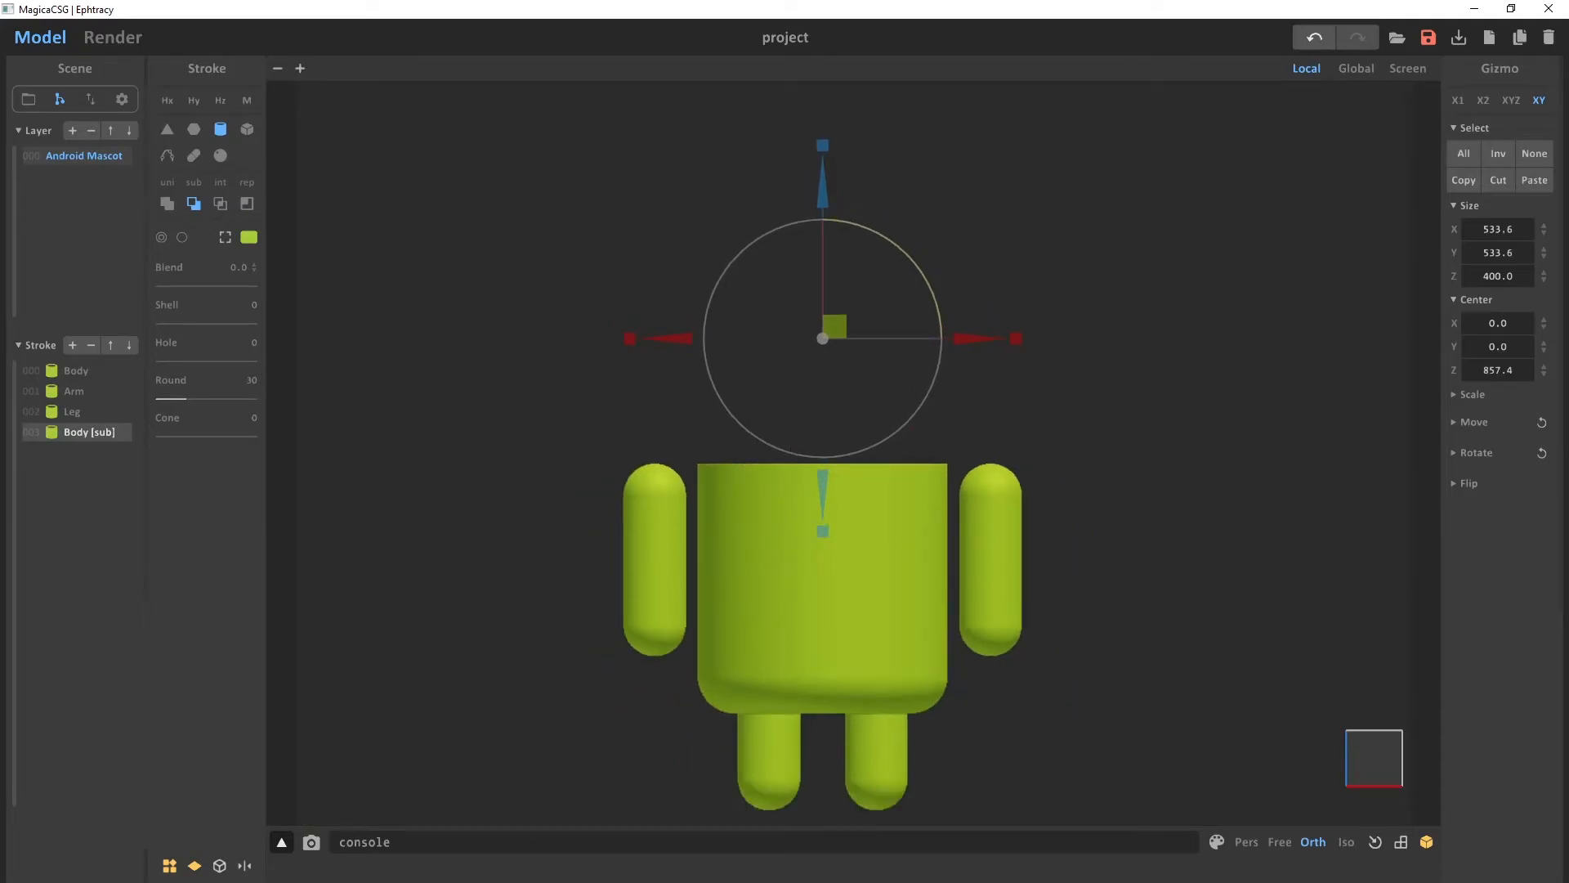
{"action": "key", "text": "alt+Tab"}
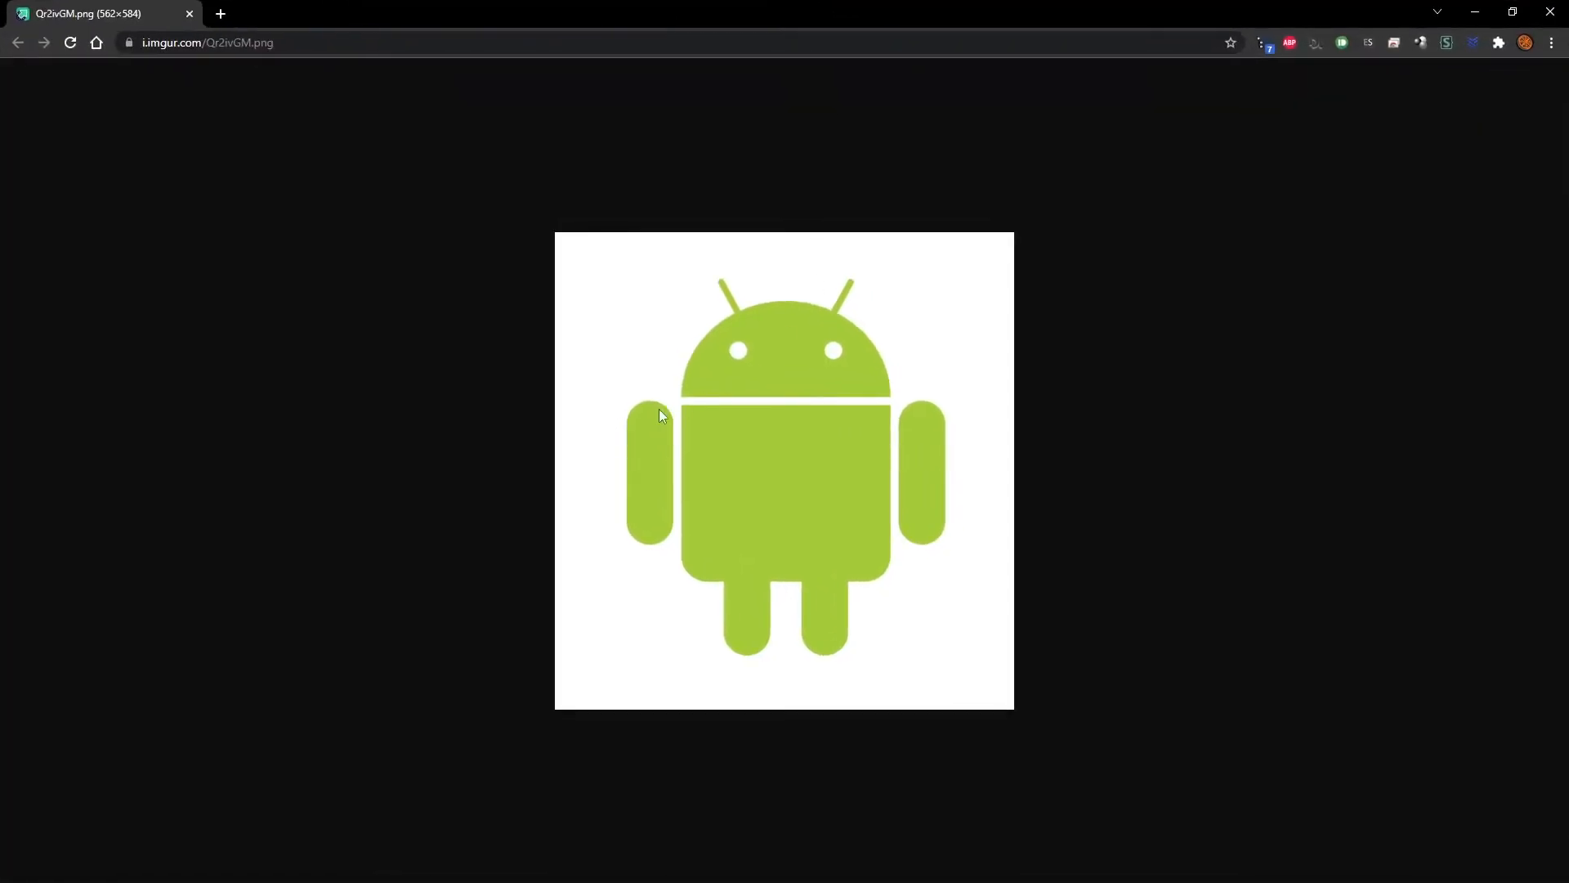
{"action": "key", "text": "alt+Tab"}
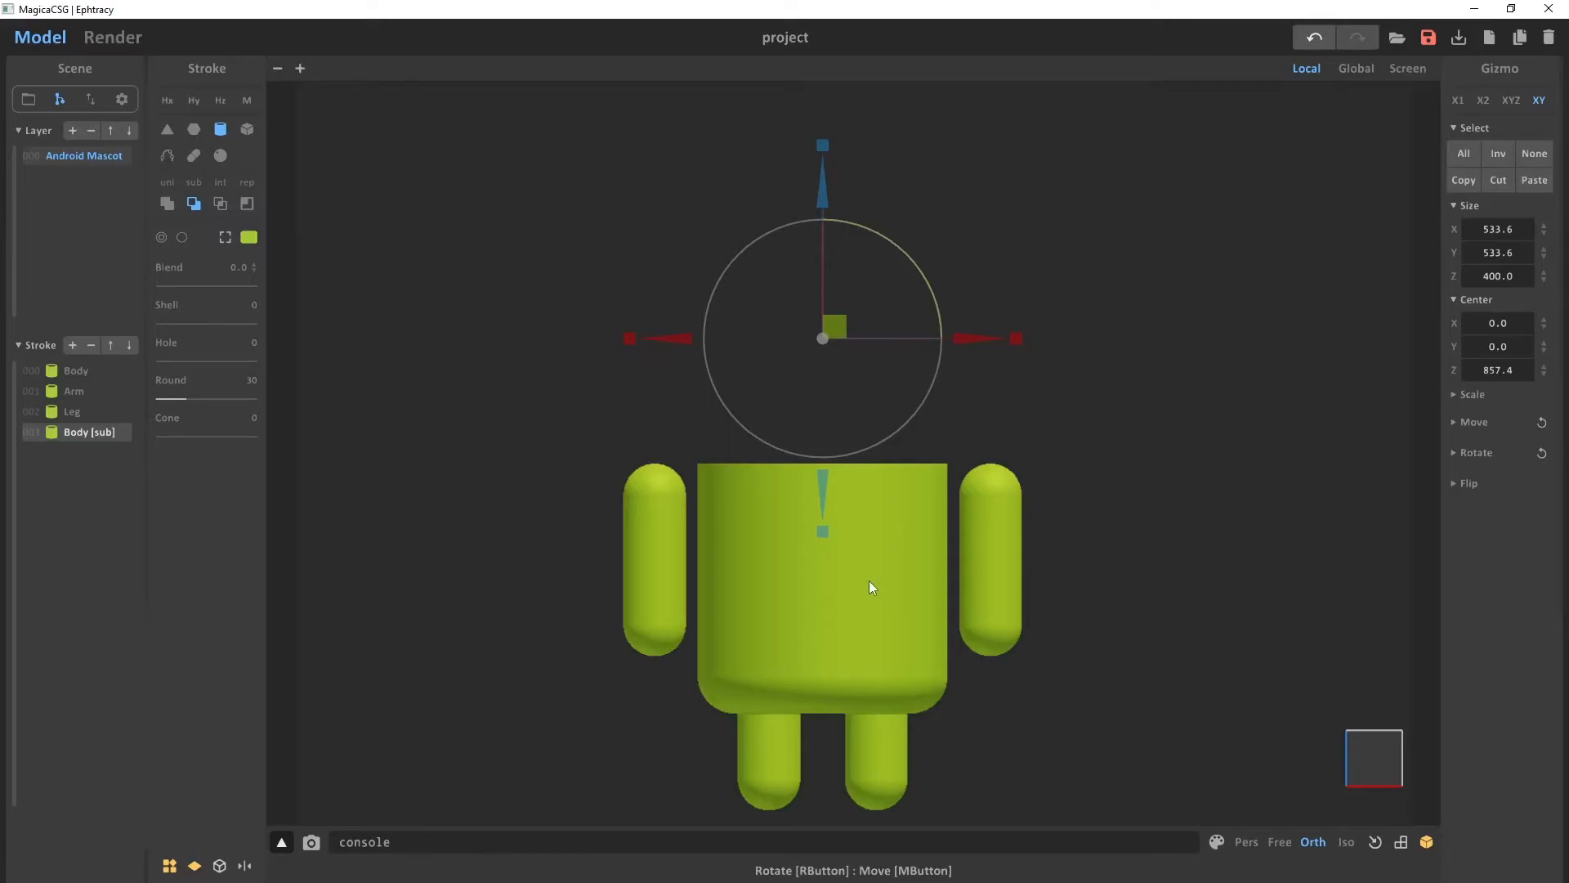
Duplicate the Body upward to a Z center of about 951.2 and change the copy's shape to a sphere
{"action": "left_click", "coordinate": [835, 617]}
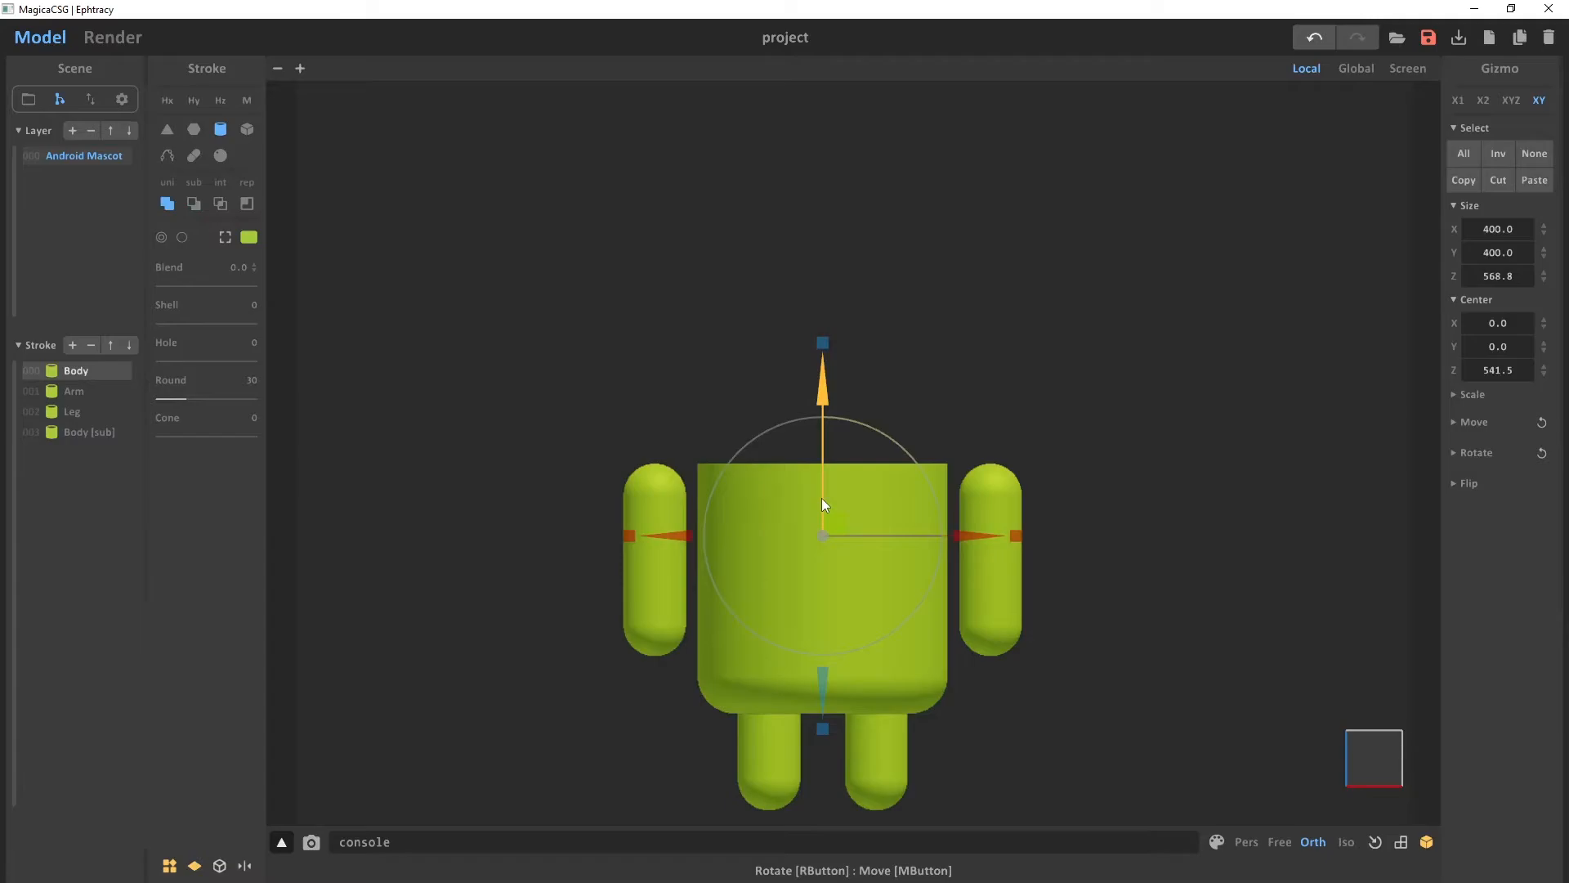
{"action": "left_click_drag", "start_coordinate": [821, 504], "coordinate": [852, 249], "text": "alt"}
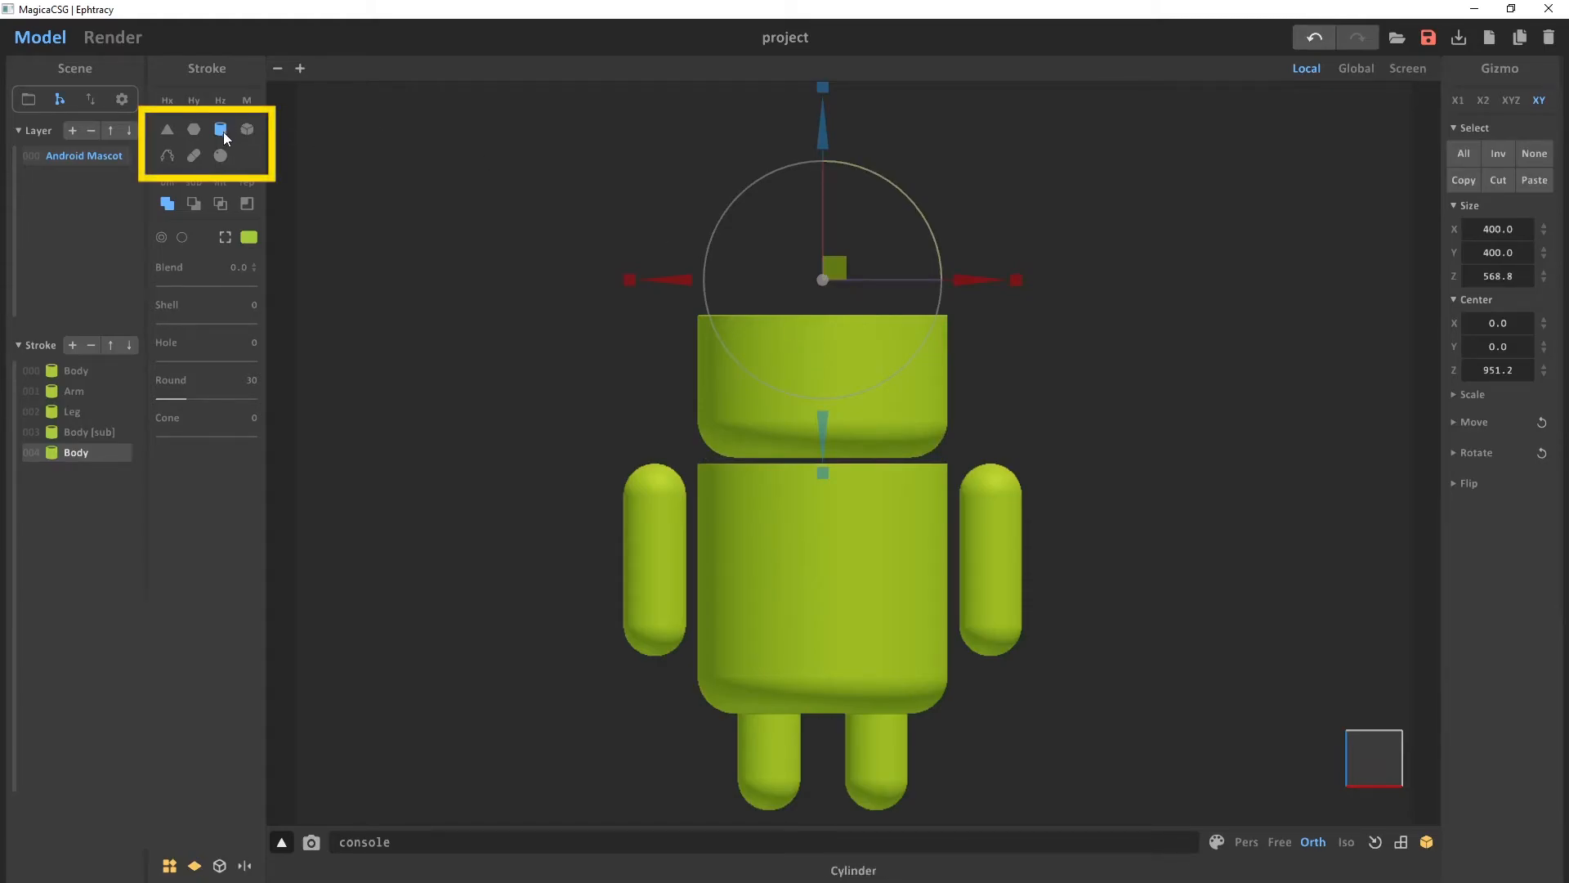
{"action": "left_click", "coordinate": [221, 155]}
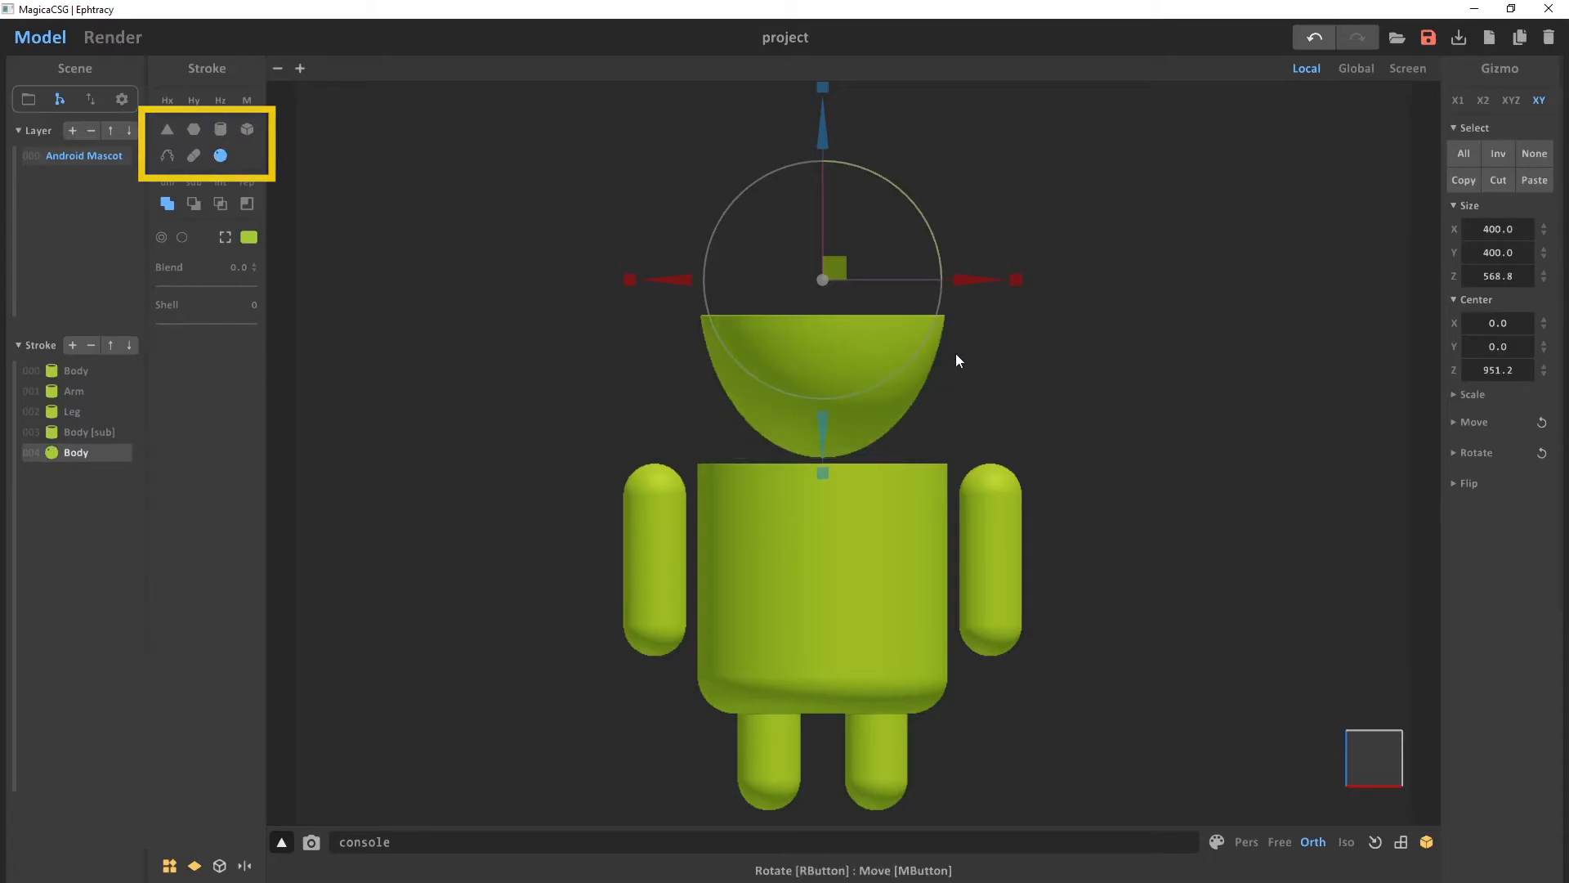
{"action": "mouse_move", "coordinate": [1023, 368]}
{"action": "right_mouse_down"}
{"action": "mouse_move", "coordinate": [989, 427]}
{"action": "mouse_move", "coordinate": [999, 414]}
{"action": "right_mouse_up"}
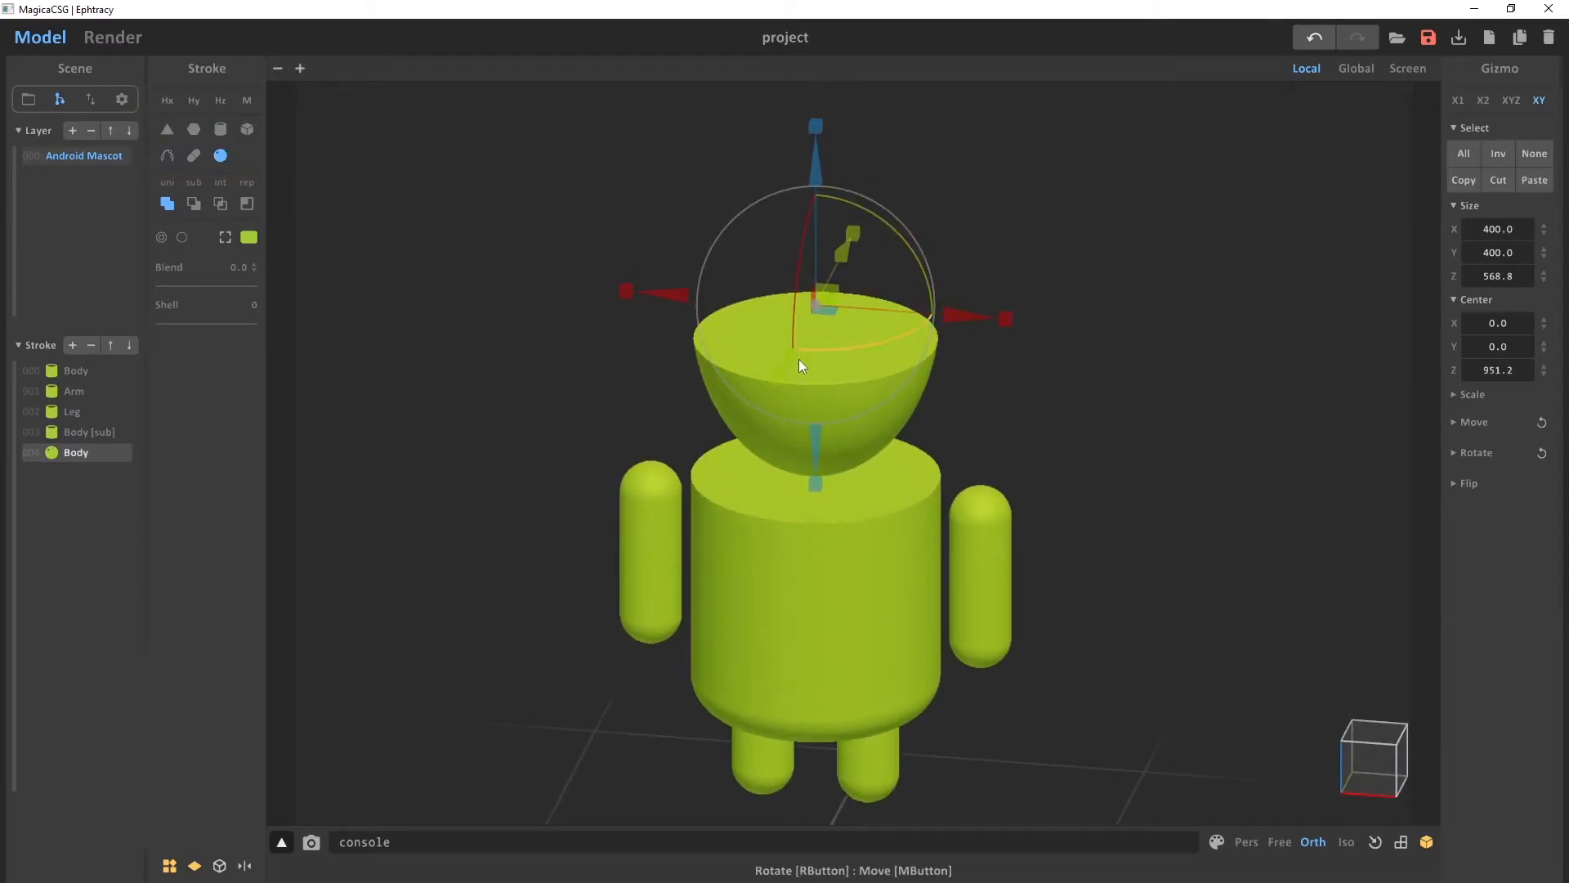
{"action": "right_click_drag", "start_coordinate": [725, 385], "coordinate": [950, 368]}
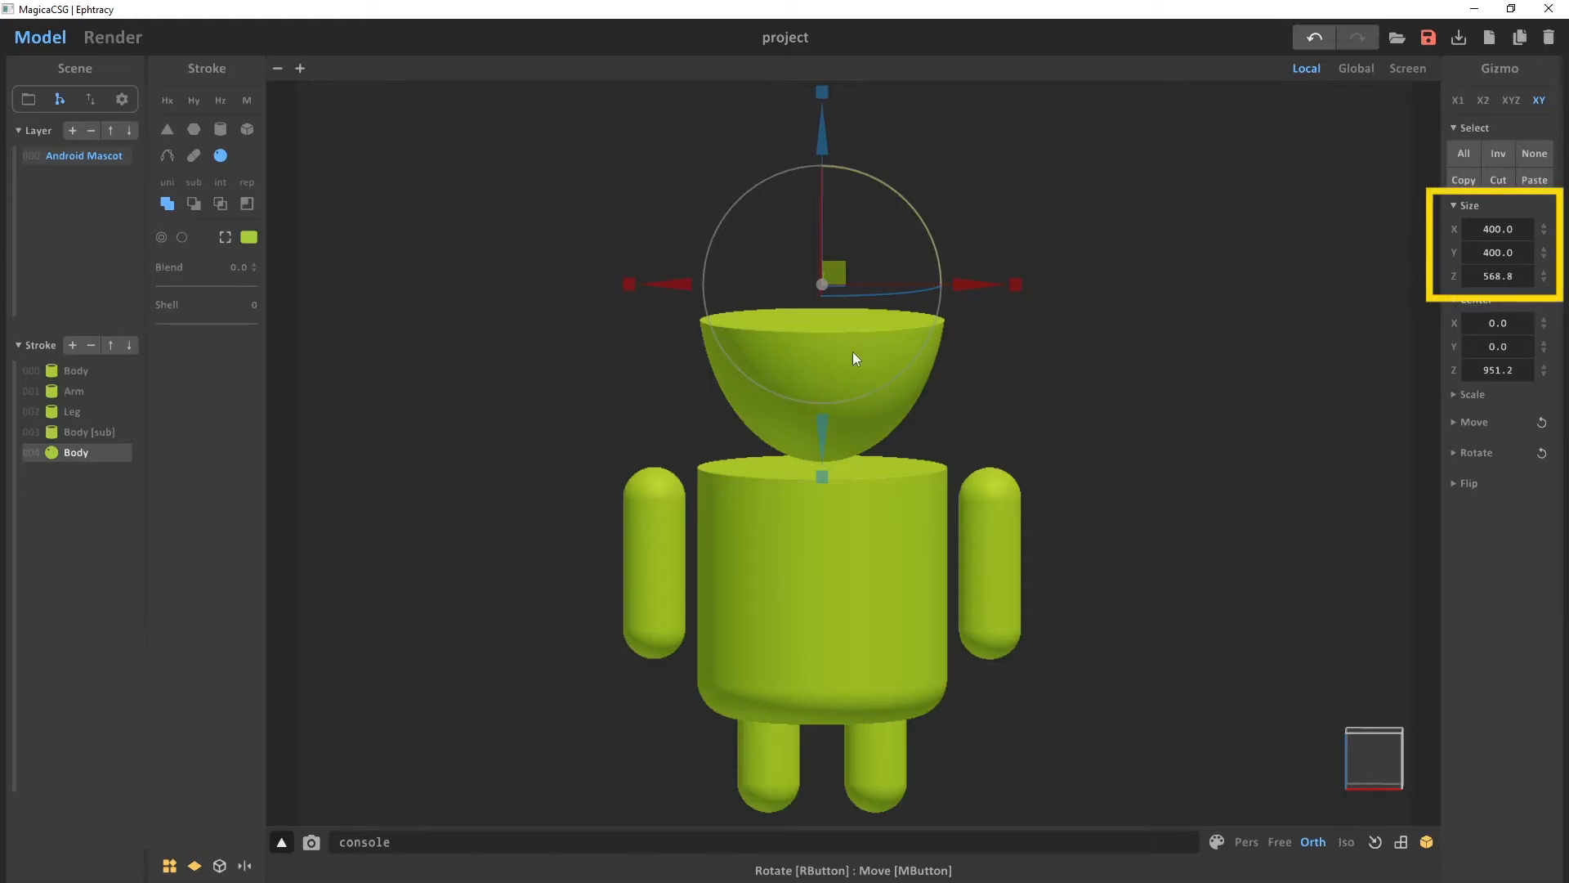
Set the sphere's Z size to 400 and lower it toward the body, to a Z center of about 760.4
{"action": "double_click", "coordinate": [1521, 275]}
{"action": "type", "text": "400"}
{"action": "key", "text": "Return"}
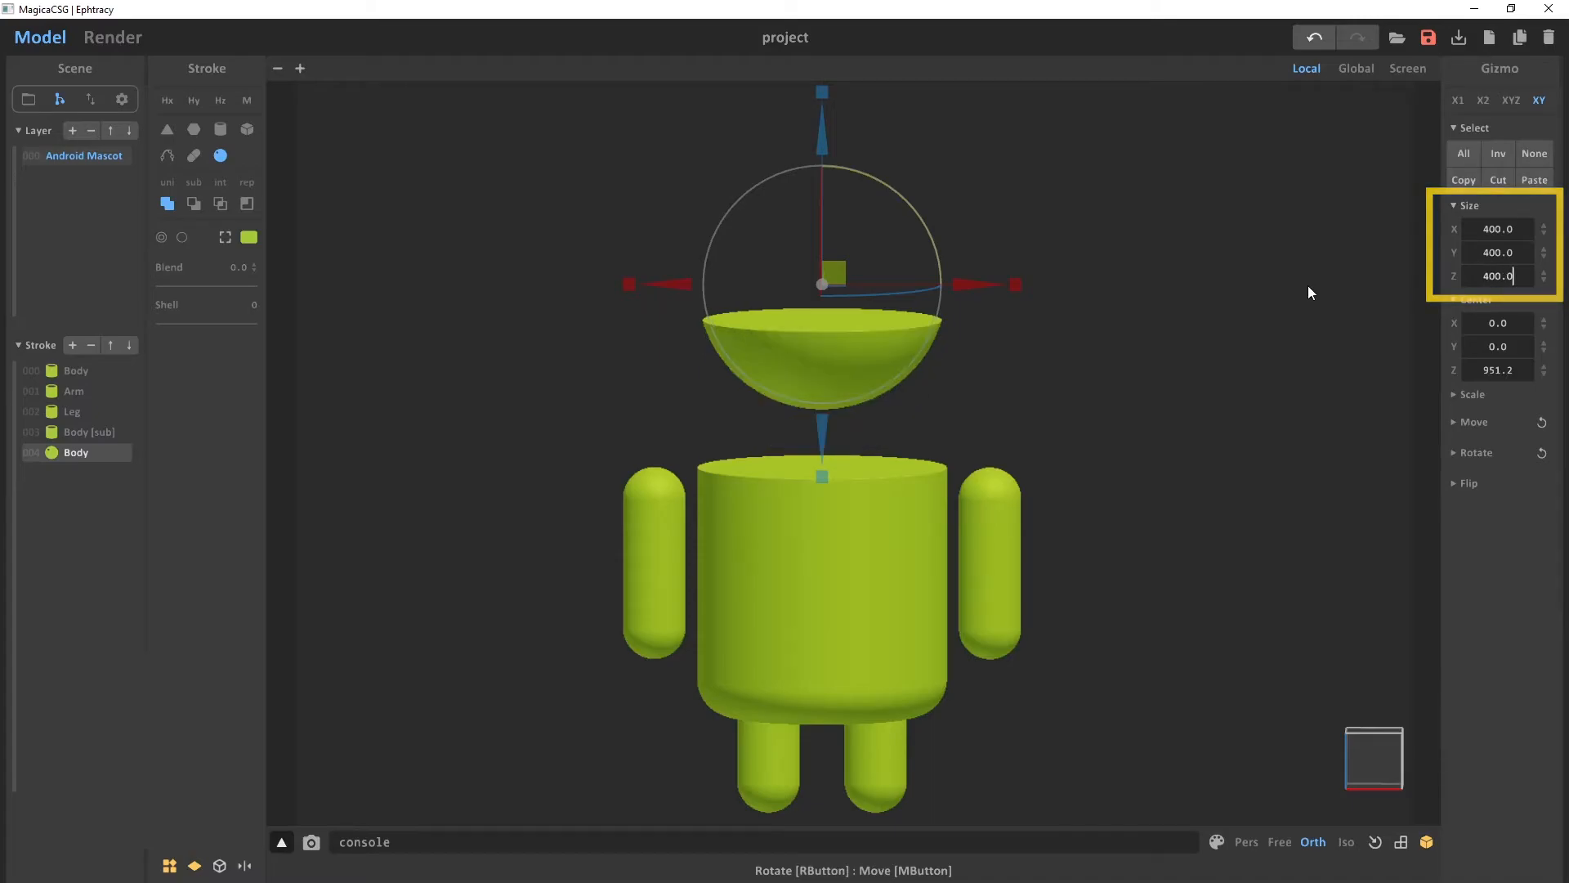
{"action": "right_click_drag", "start_coordinate": [853, 242], "coordinate": [809, 258]}
{"action": "left_click_drag", "start_coordinate": [809, 258], "coordinate": [882, 364]}
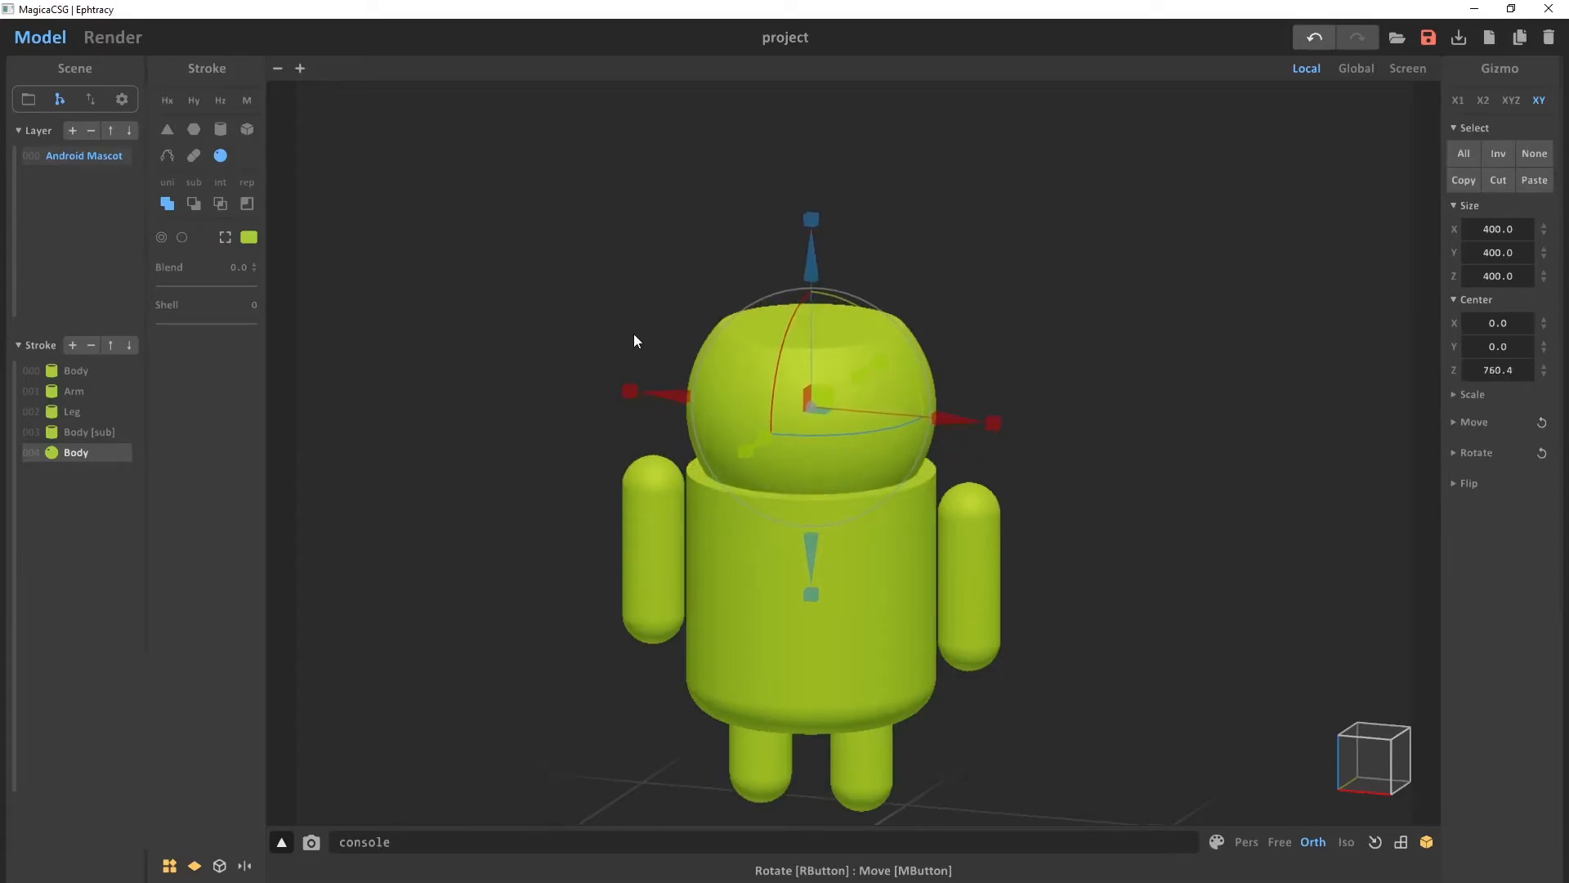
Cut the sphere in half along Z and flip it into a dome above the body, at a Z center of about 781.8
{"action": "left_click", "coordinate": [219, 100]}
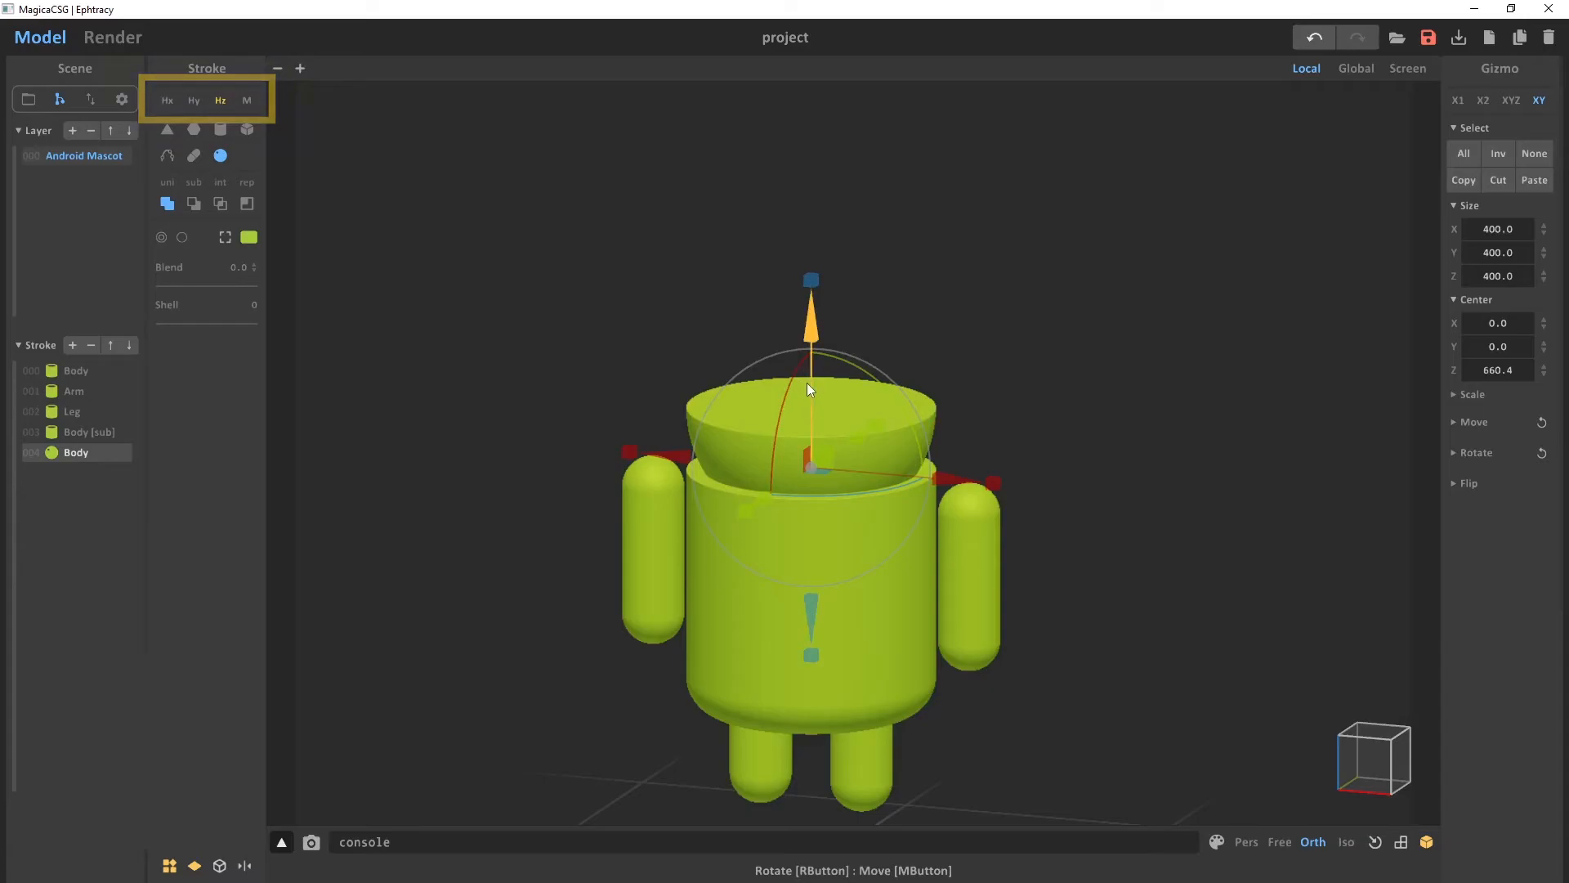
{"action": "left_click_drag", "start_coordinate": [814, 347], "coordinate": [815, 313]}
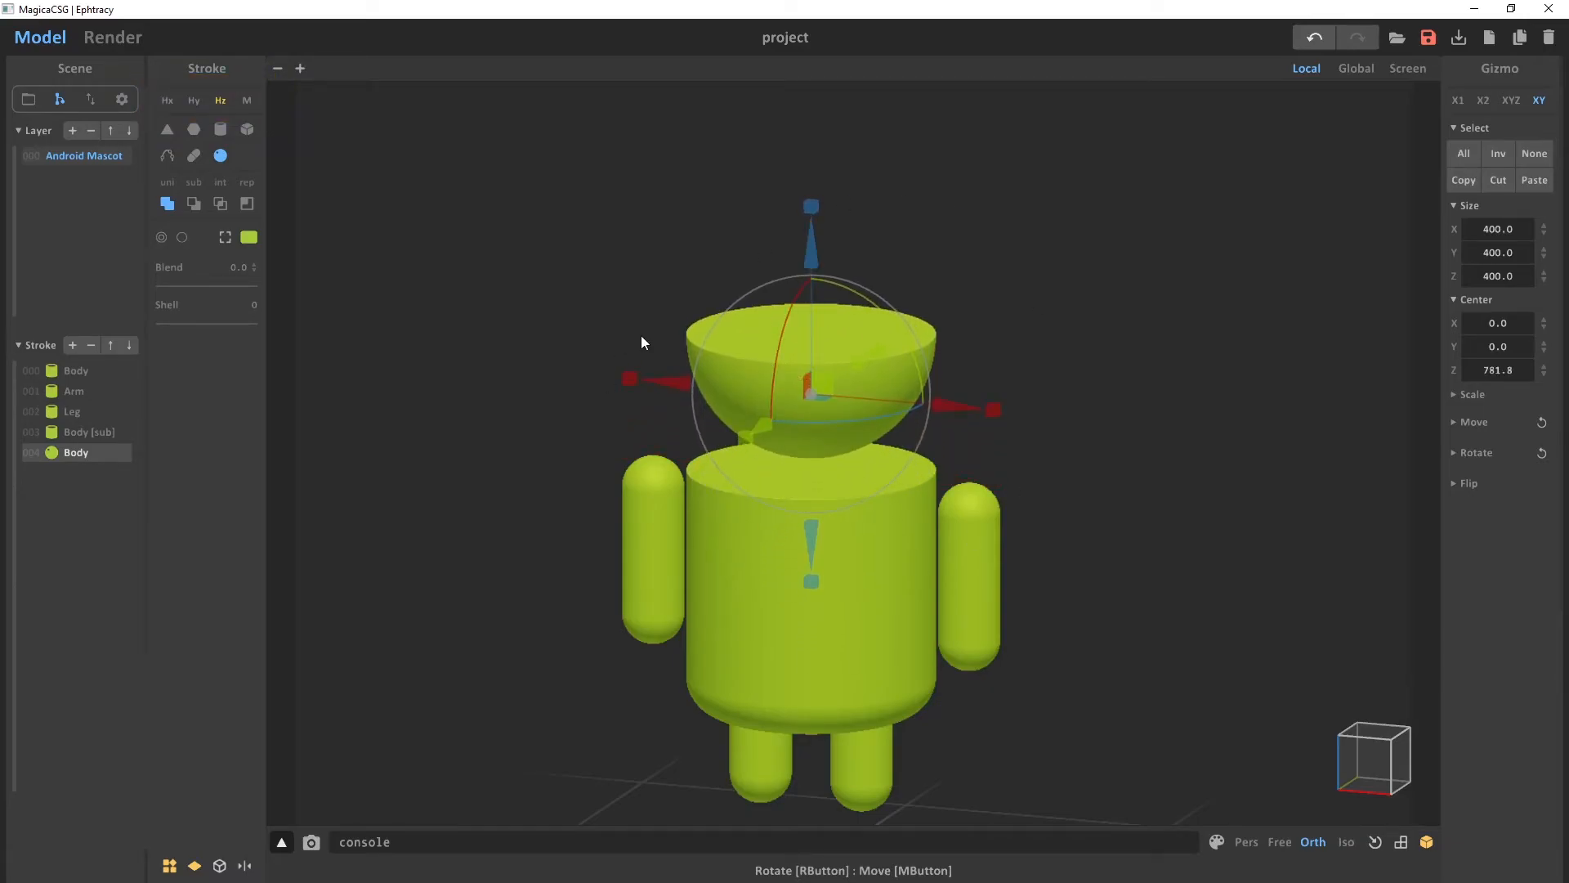
{"action": "left_click", "coordinate": [1455, 483]}
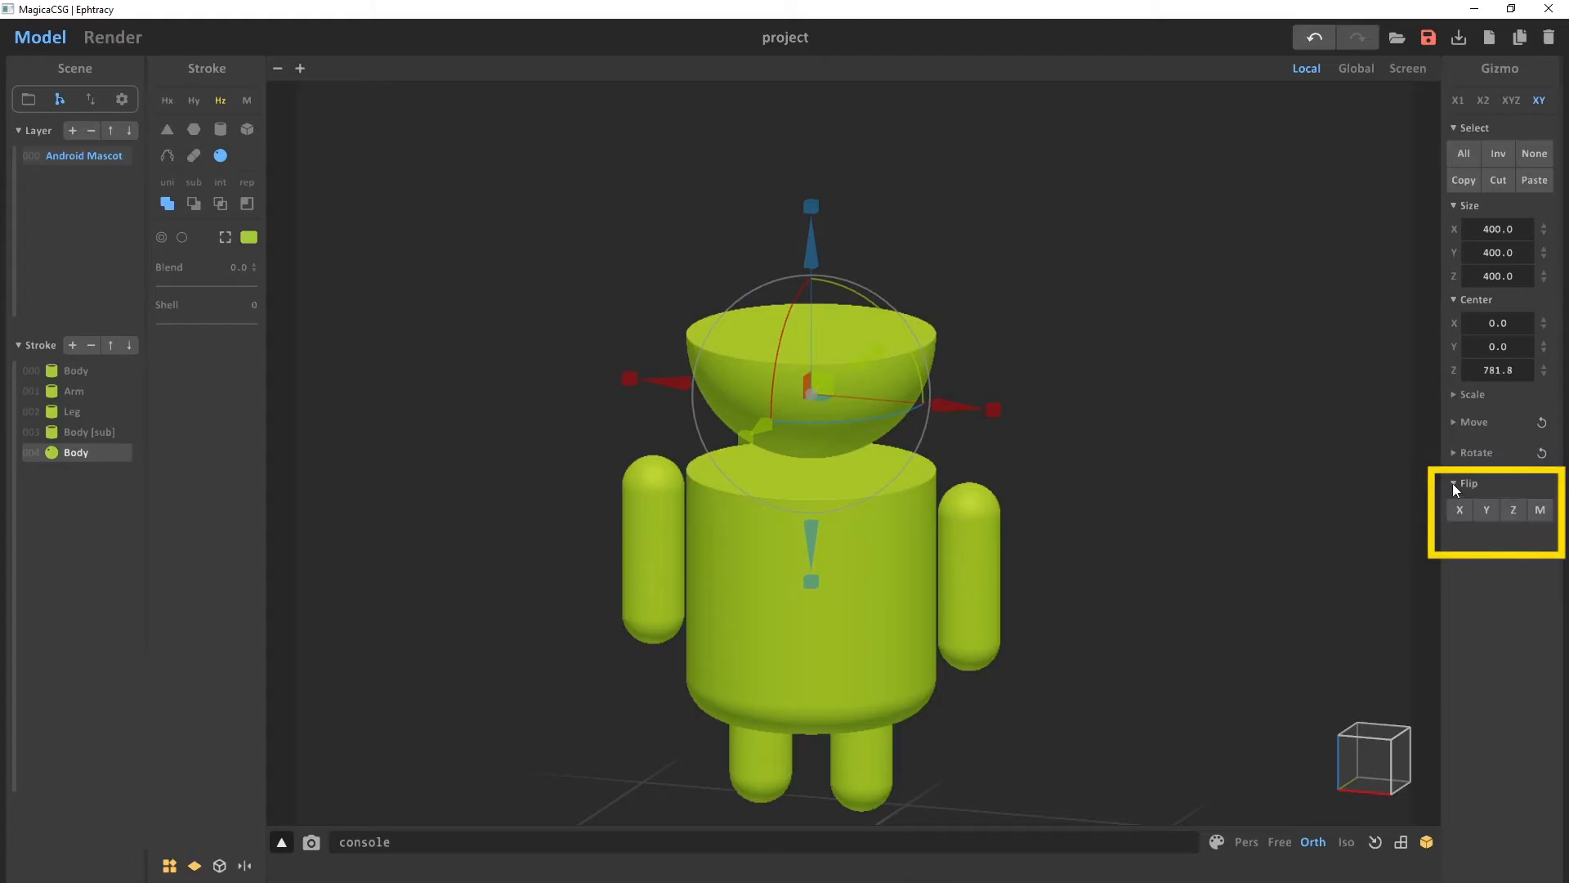
{"action": "left_click", "coordinate": [1512, 511]}
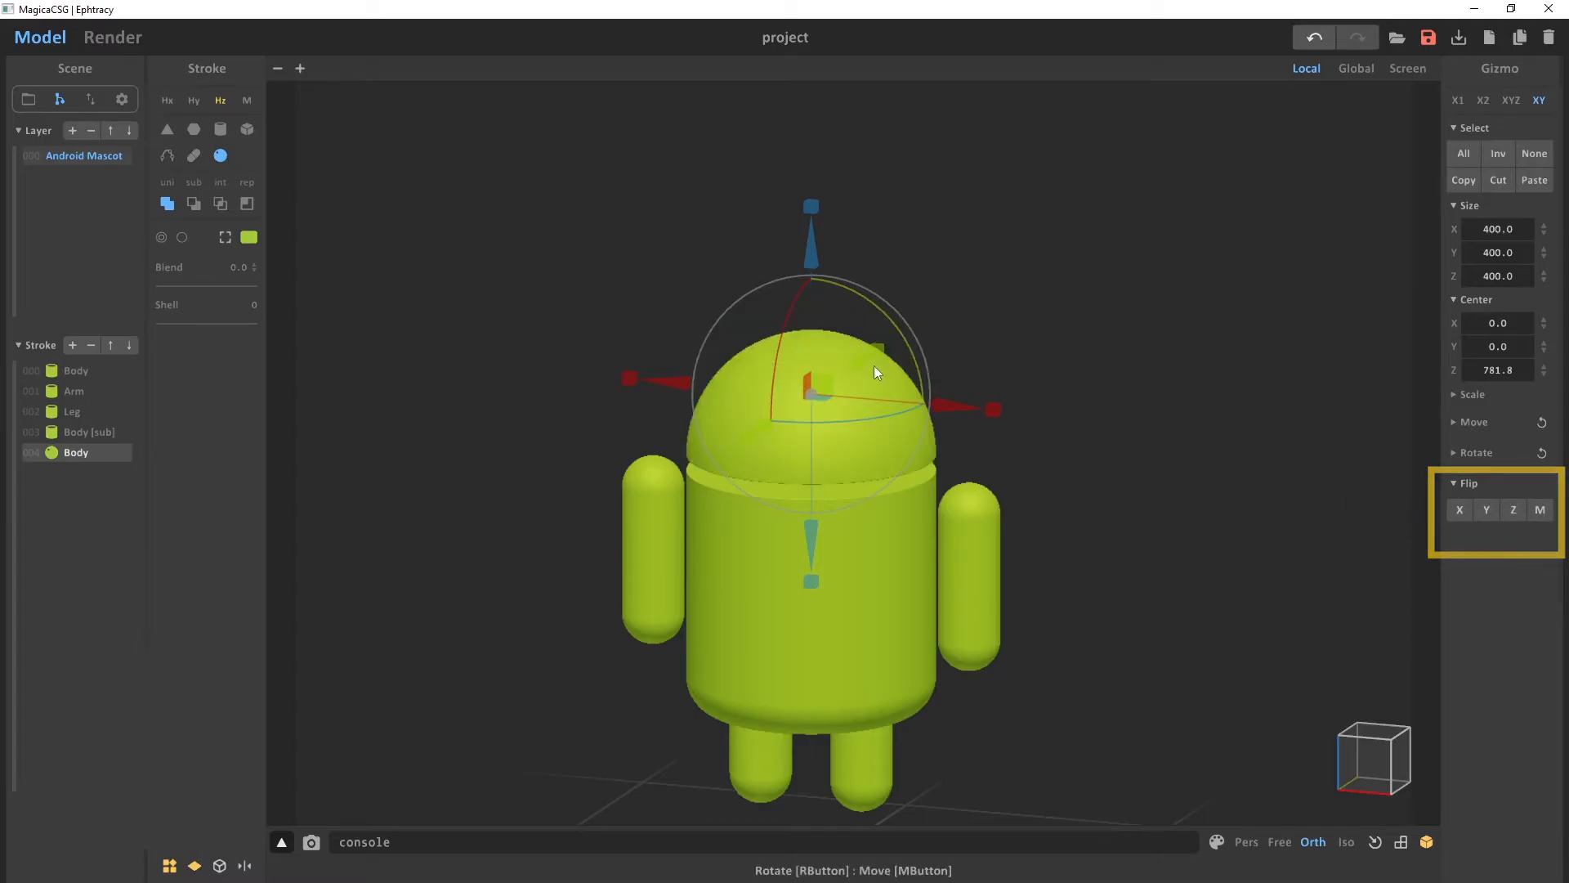
Lower the dome slightly to a Z center of about 777.3 and check its gap above the body
{"action": "left_click", "coordinate": [1370, 753]}
{"action": "scroll", "coordinate": [1023, 440], "scroll_direction": "up", "scroll_amount": 5}
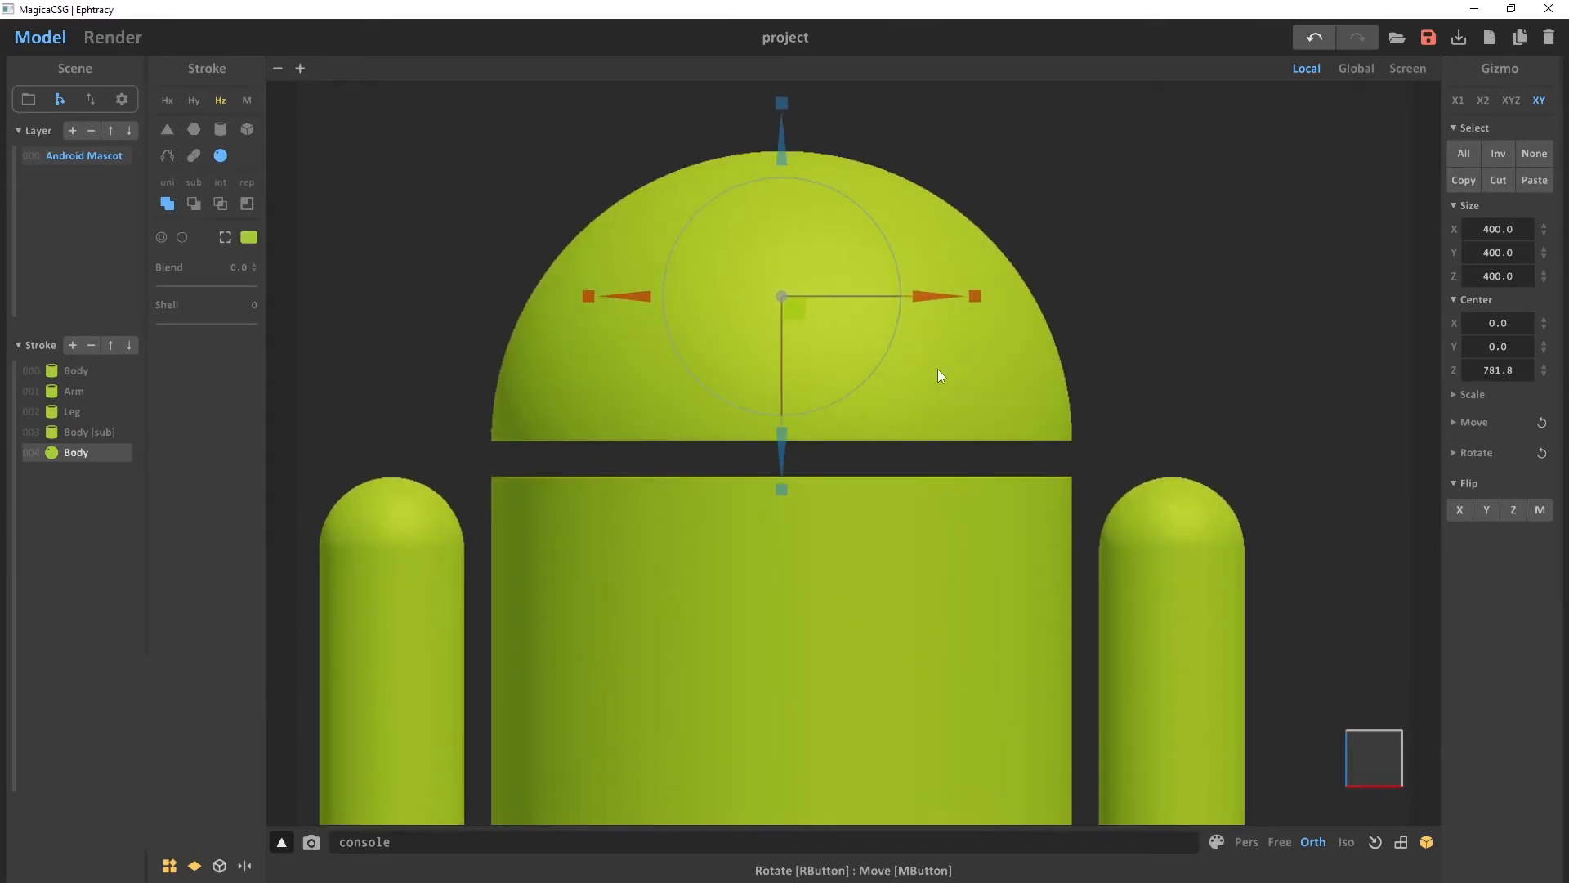
{"action": "left_click_drag", "start_coordinate": [782, 154], "coordinate": [788, 162]}
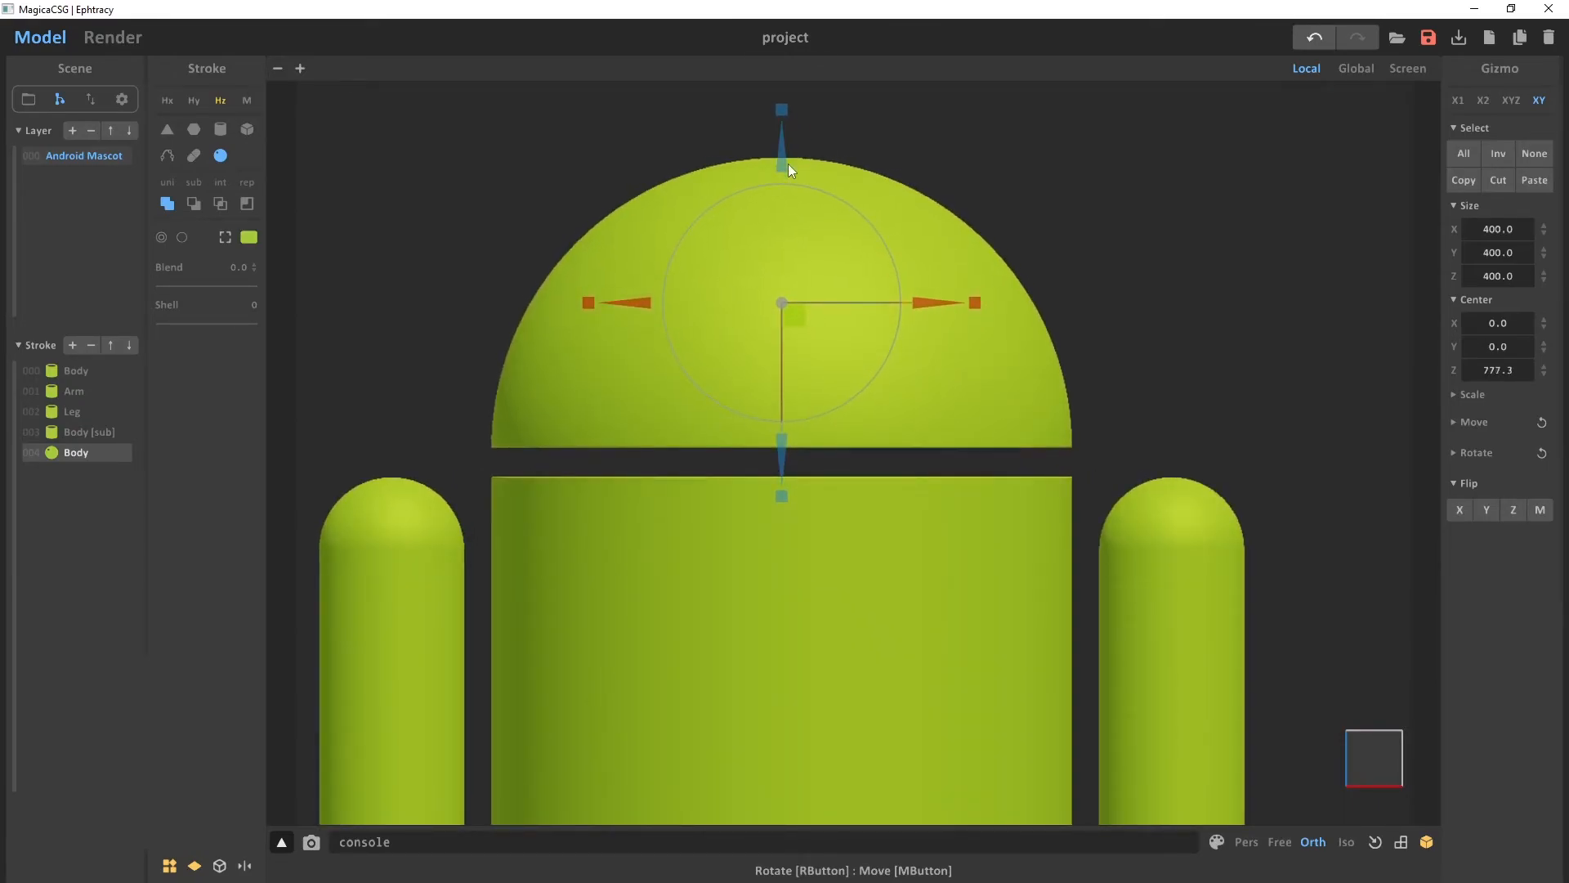
{"action": "left_click", "coordinate": [1164, 385]}
{"action": "scroll", "coordinate": [1164, 390], "scroll_direction": "down", "scroll_amount": 5}
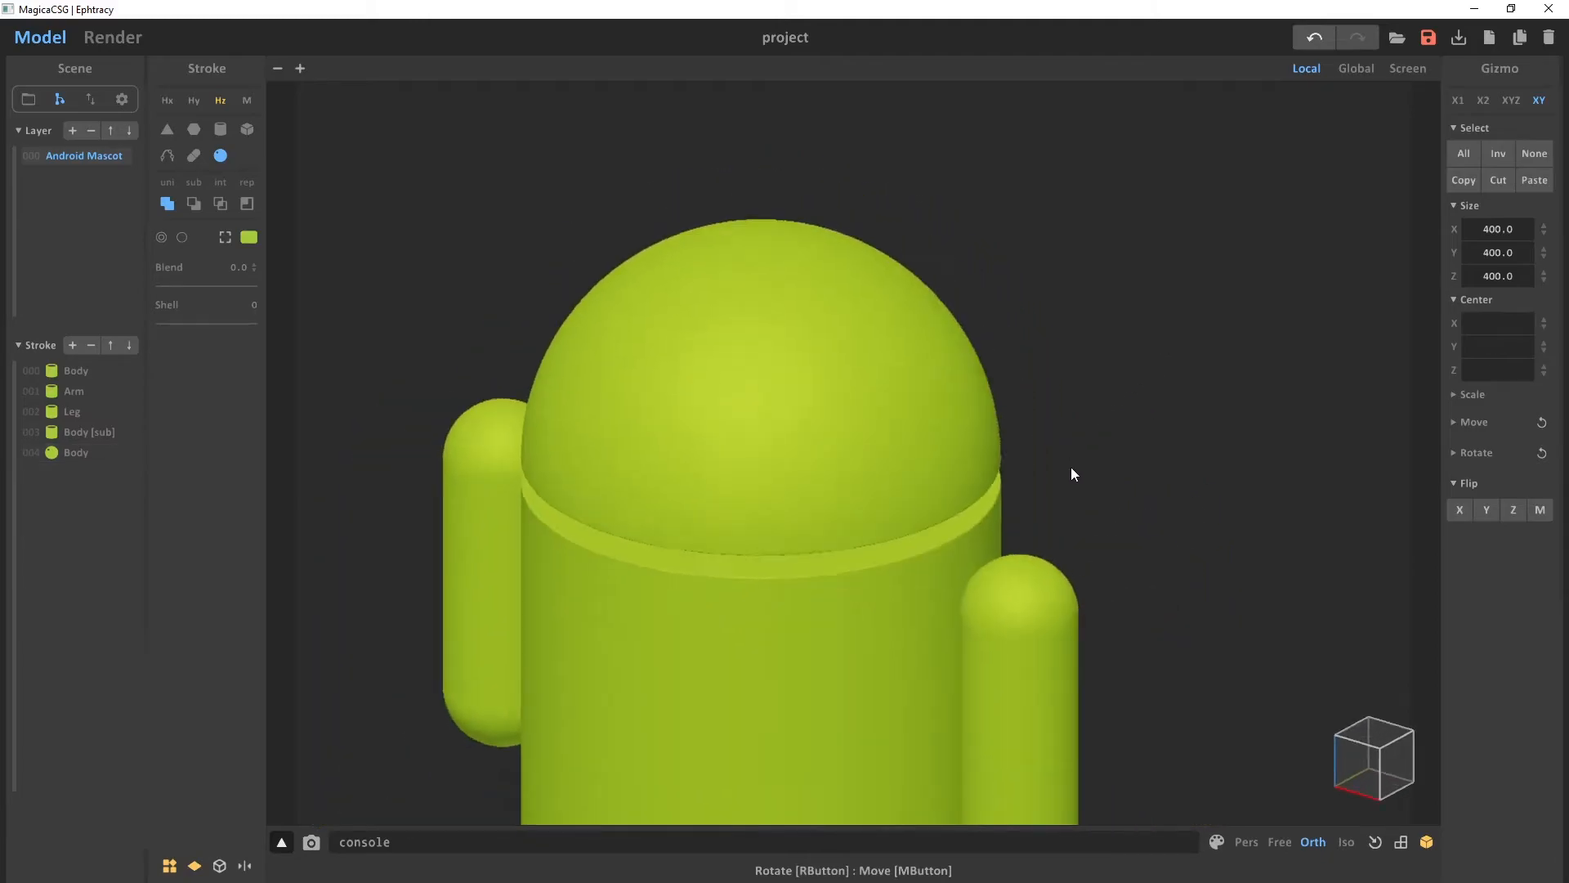
{"action": "right_click_drag", "start_coordinate": [915, 502], "coordinate": [866, 546]}
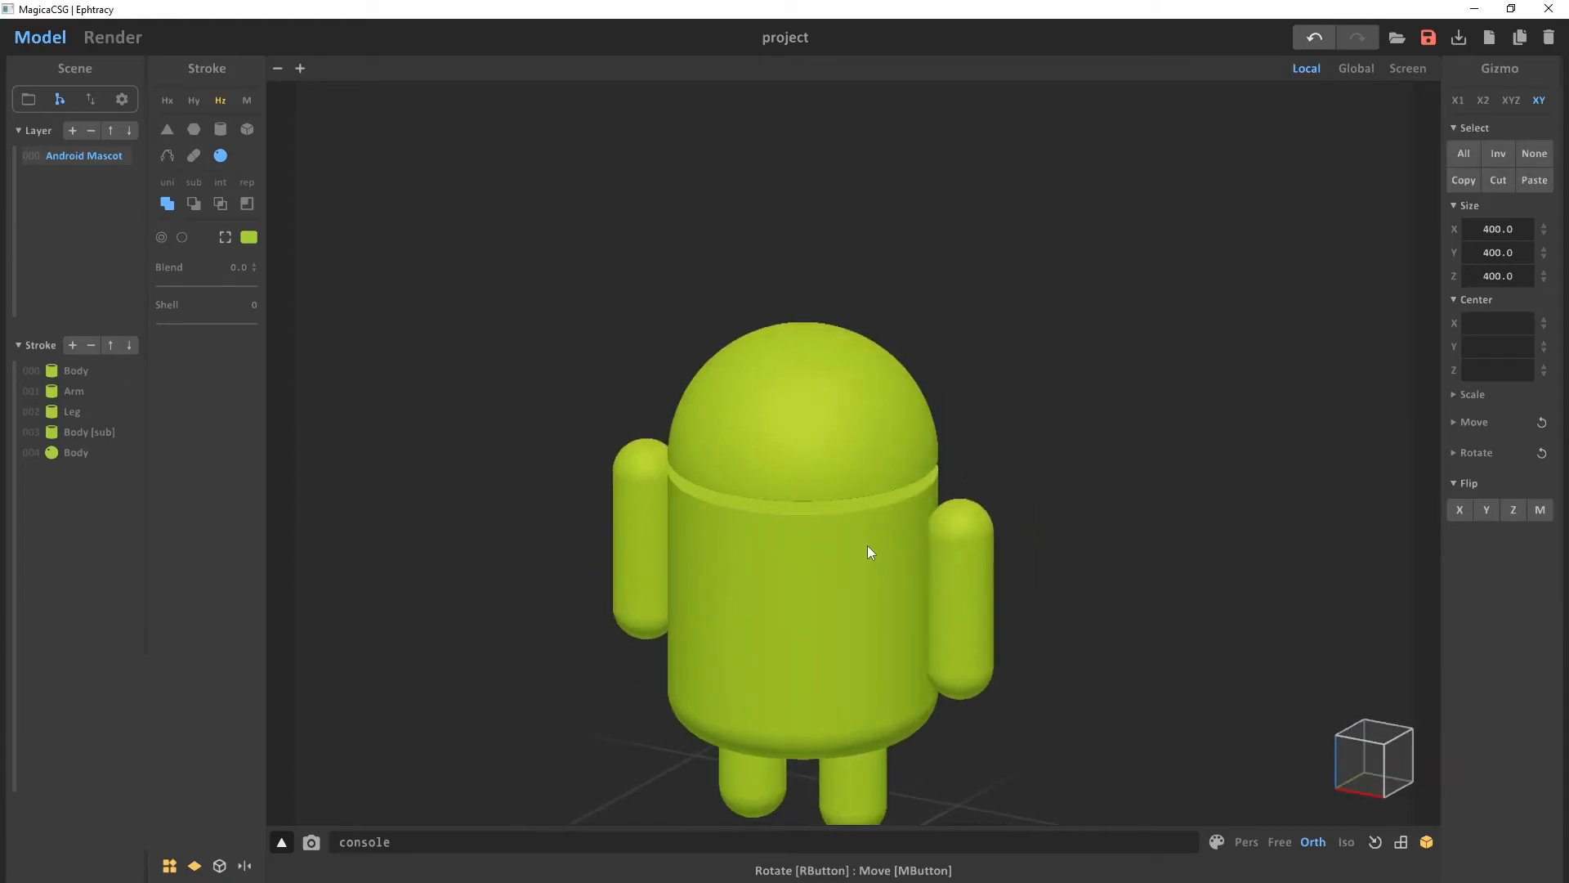
Rename the dome stroke as Head
{"action": "left_click", "coordinate": [826, 376]}
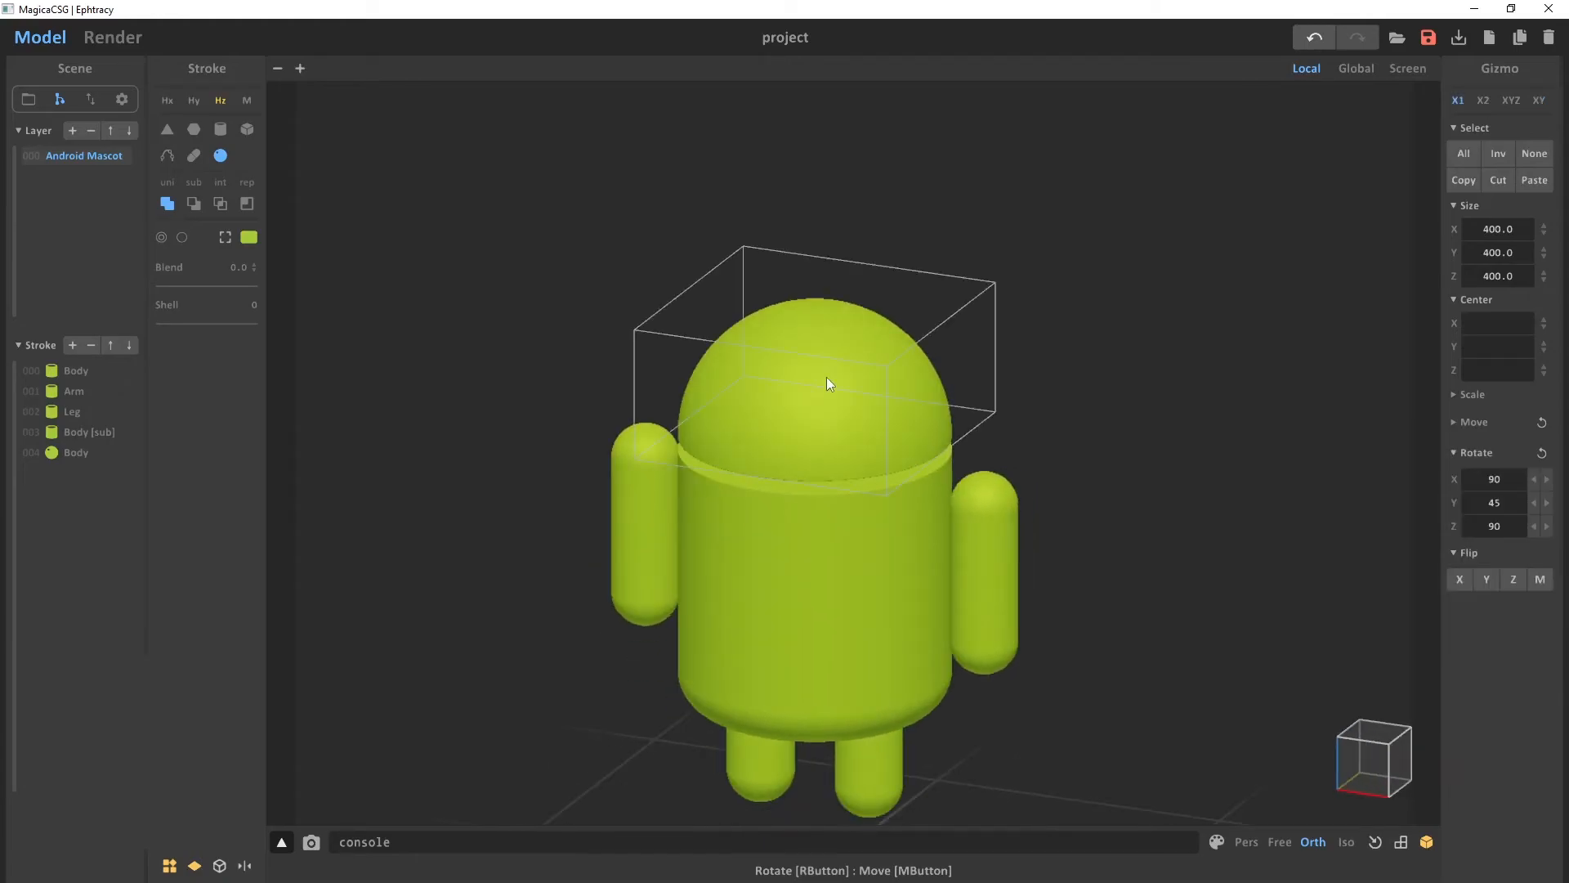
{"action": "right_click", "coordinate": [72, 453]}
{"action": "key", "text": "BackSpace"}
{"action": "key", "text": "BackSpace"}
{"action": "key", "text": "BackSpace"}
{"action": "key", "text": "BackSpace"}
{"action": "type", "text": "Head"}
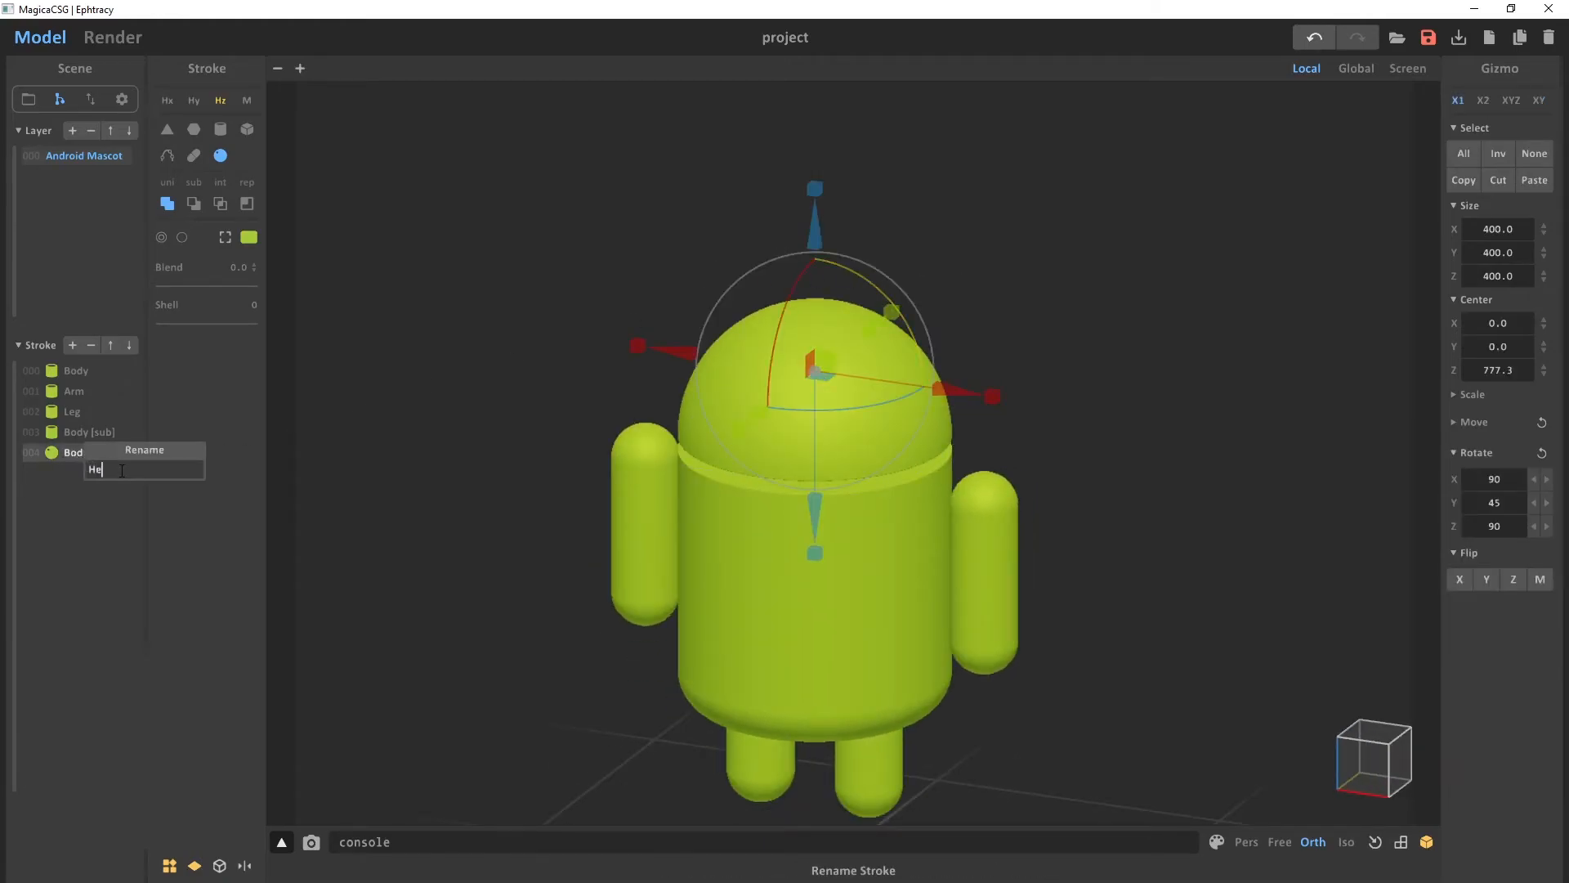
{"action": "key", "text": "Return"}
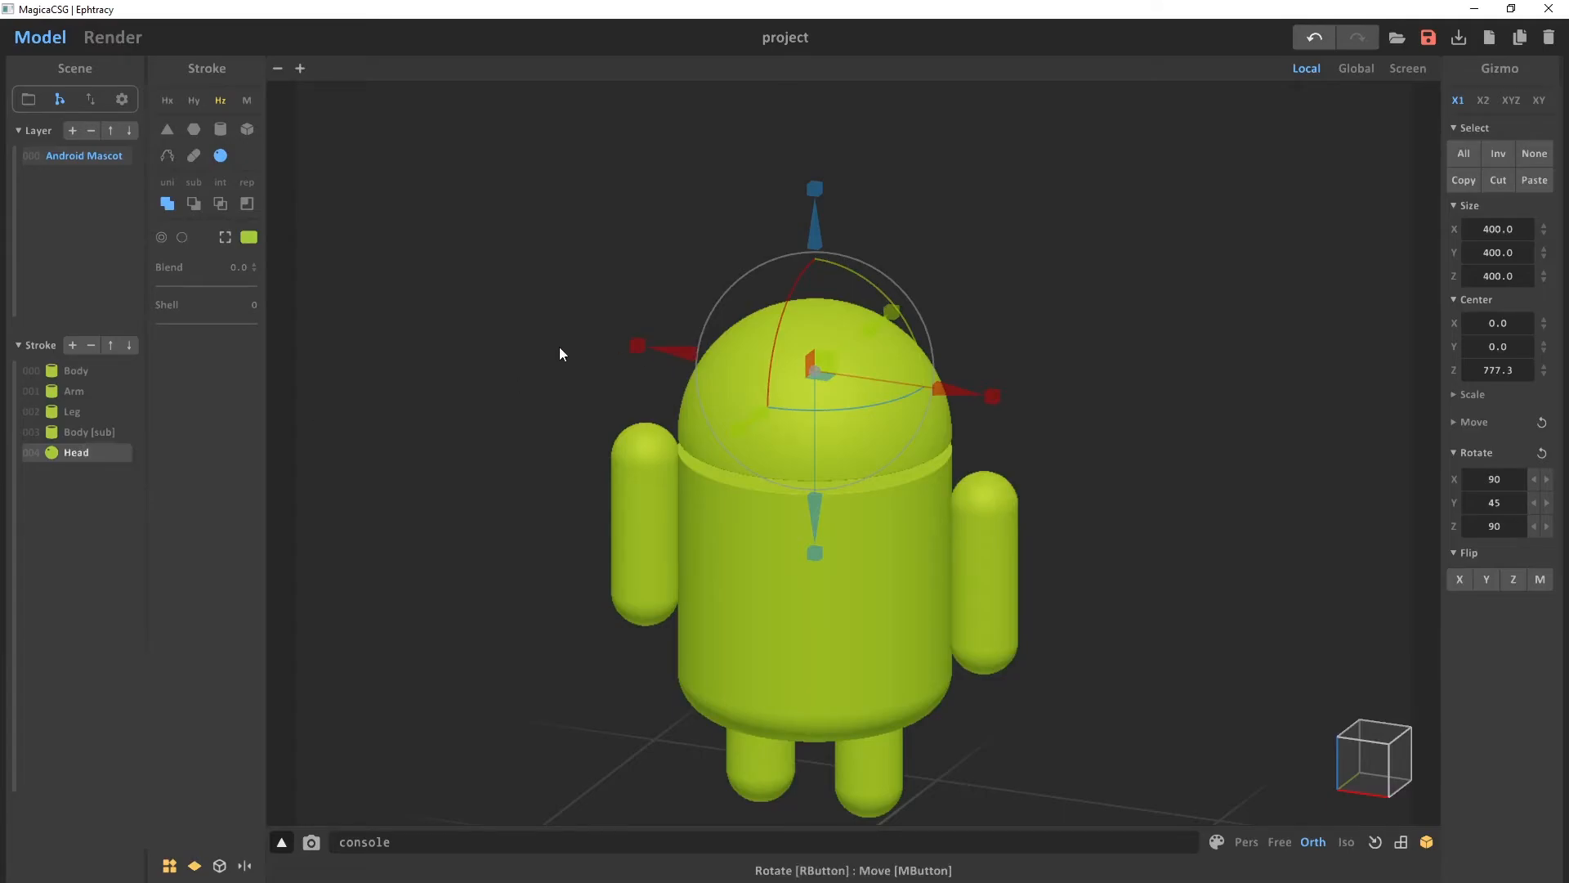
{"action": "left_click", "coordinate": [559, 353]}
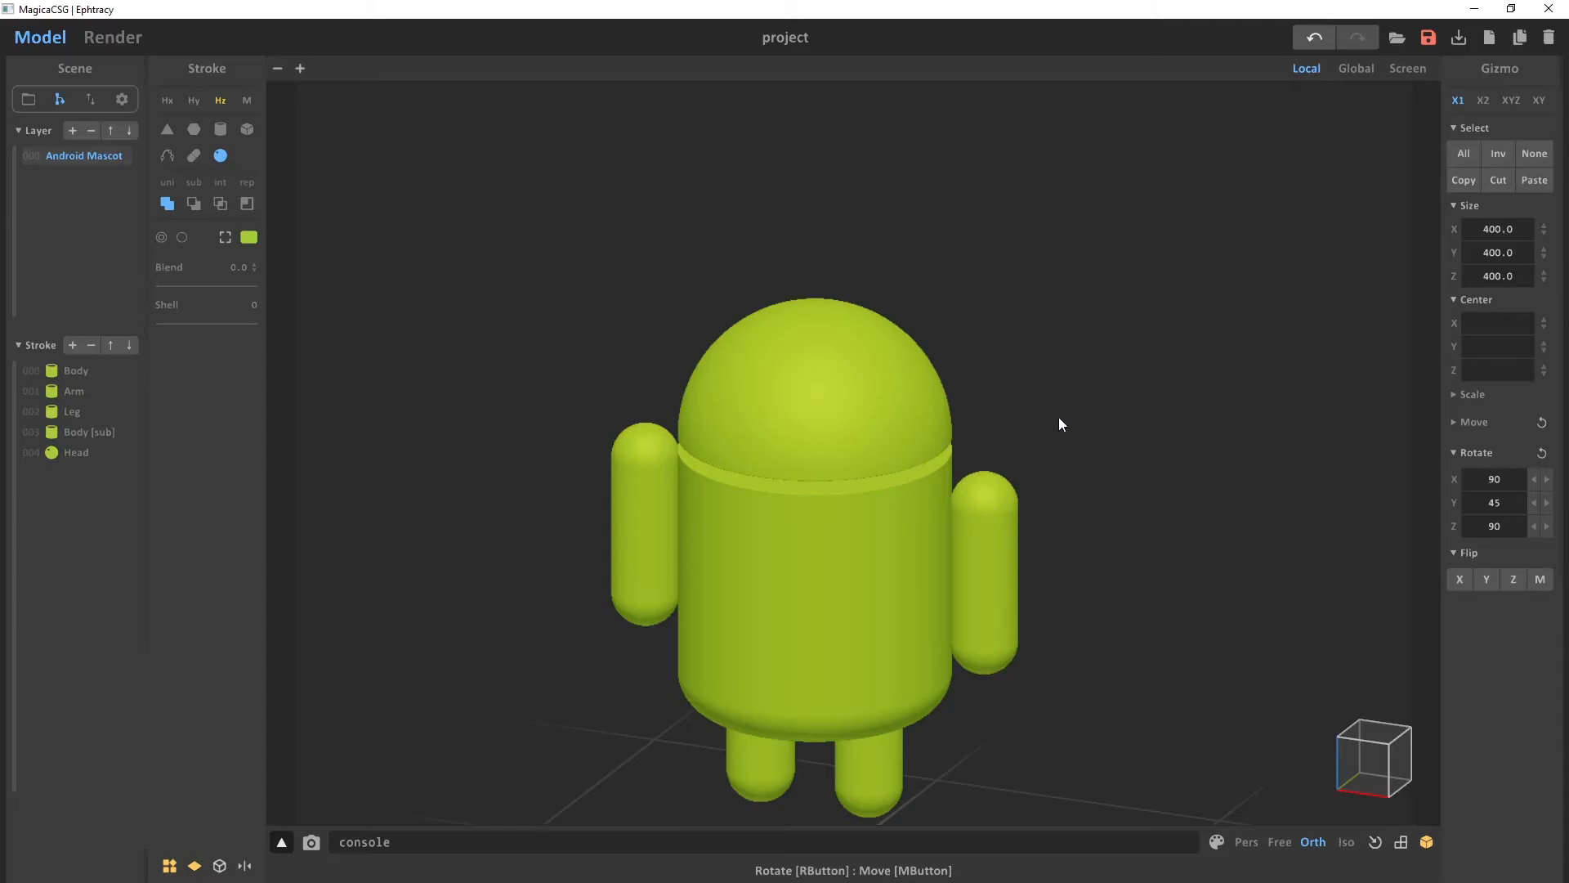
View the model from several angles, select the whole range of strokes from Body to Head, and clear the selection
{"action": "right_click_drag", "start_coordinate": [1060, 424], "coordinate": [1009, 490]}
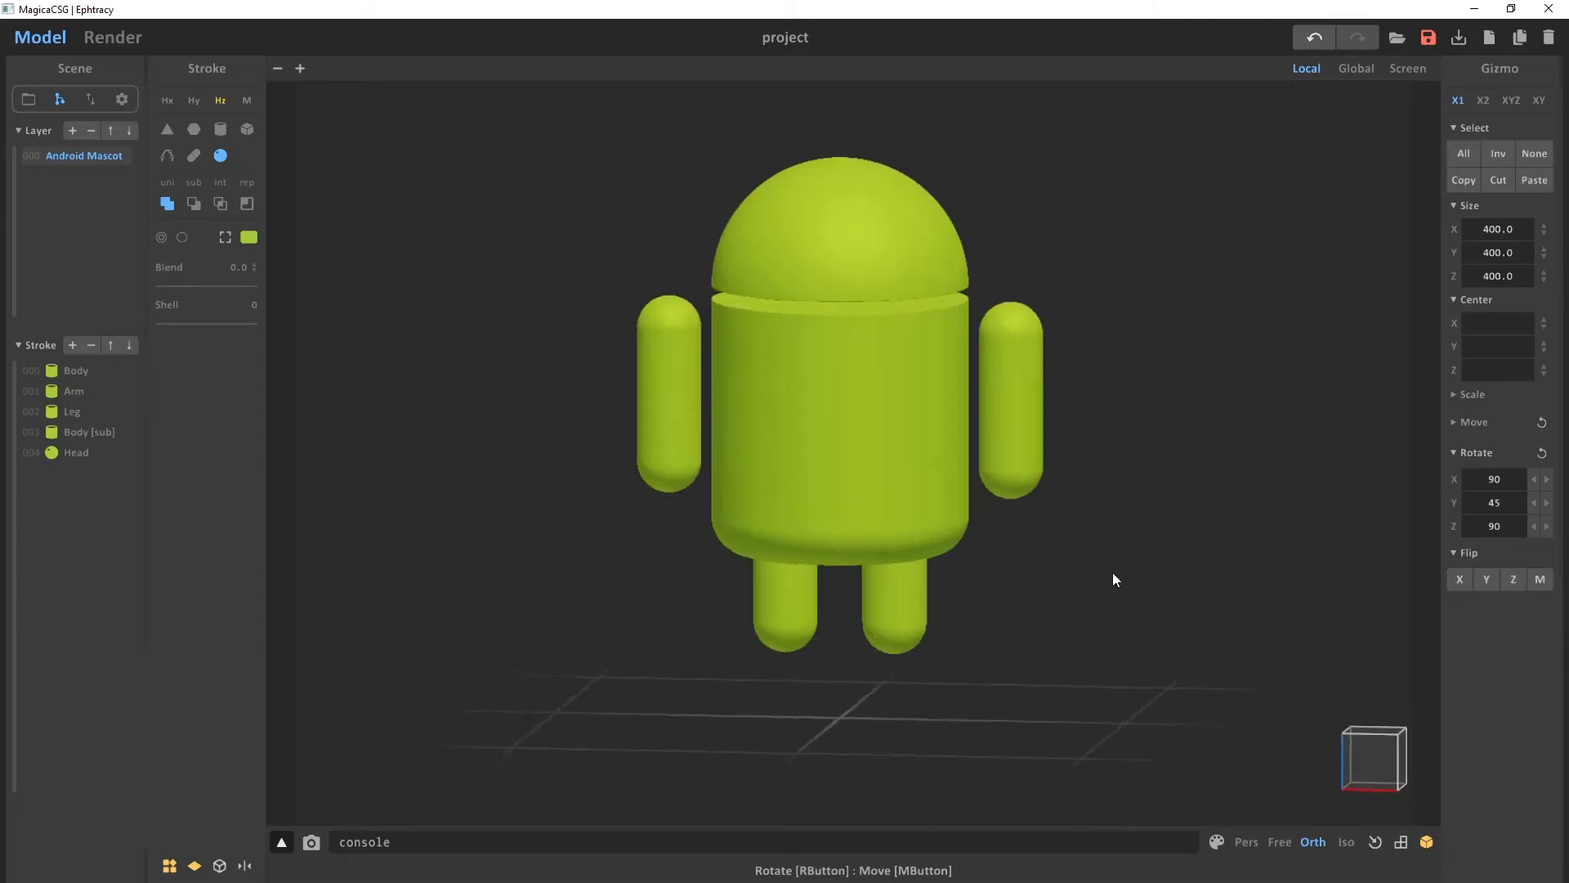
{"action": "right_click_drag", "start_coordinate": [1091, 453], "coordinate": [827, 301]}
{"action": "mouse_move", "coordinate": [828, 227]}
{"action": "right_mouse_down"}
{"action": "mouse_move", "coordinate": [1128, 525]}
{"action": "mouse_move", "coordinate": [1079, 561]}
{"action": "mouse_move", "coordinate": [1128, 529]}
{"action": "right_mouse_up"}
{"action": "left_click", "coordinate": [89, 372]}
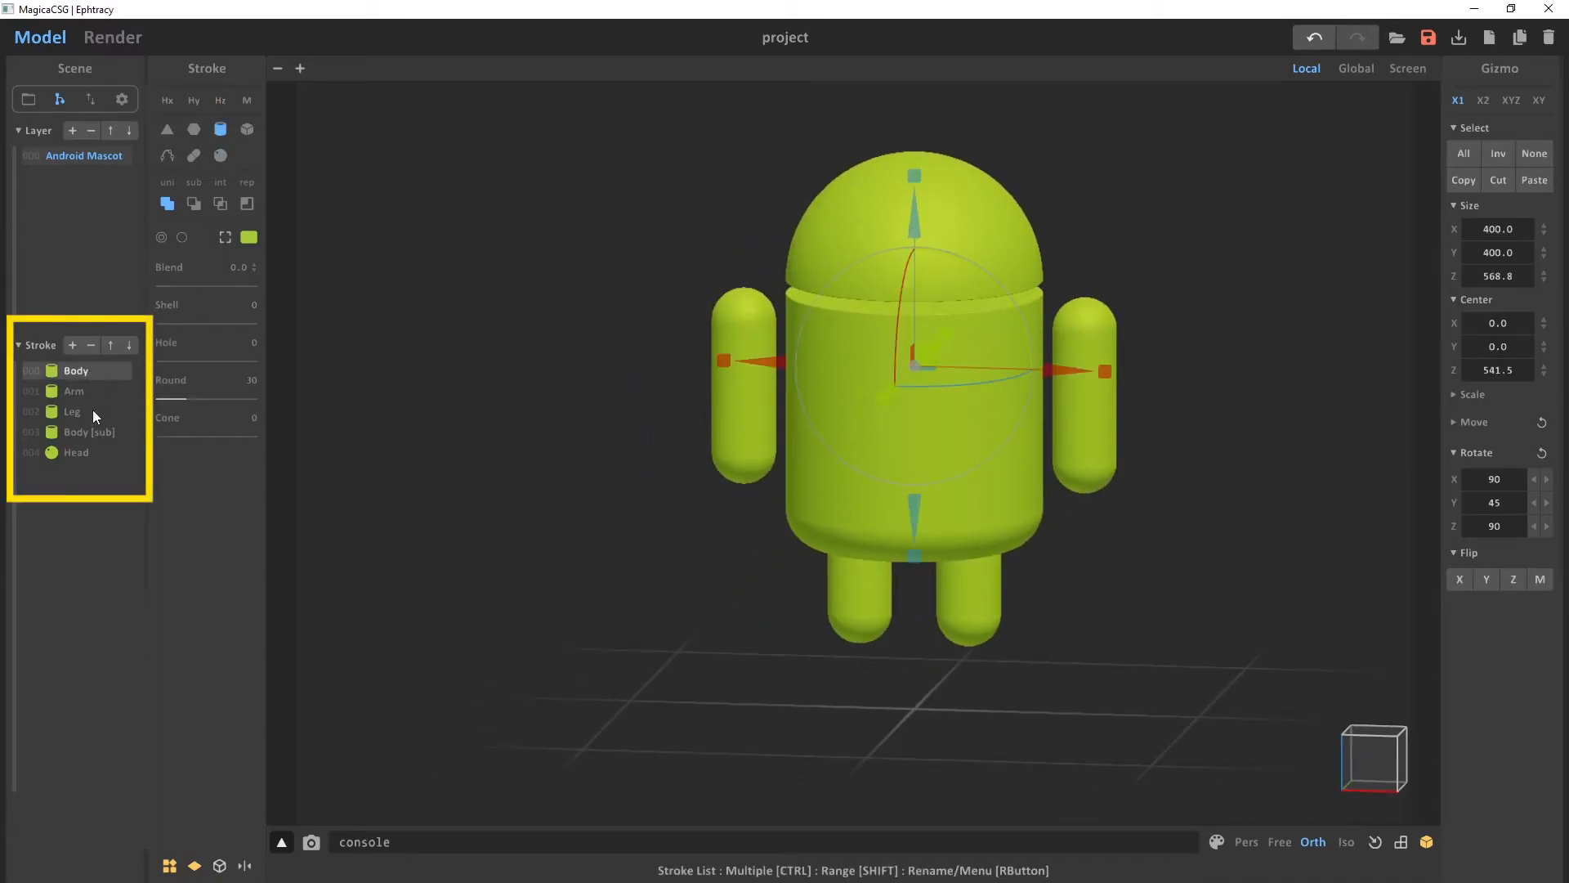
{"action": "left_click", "coordinate": [85, 453], "text": "shift"}
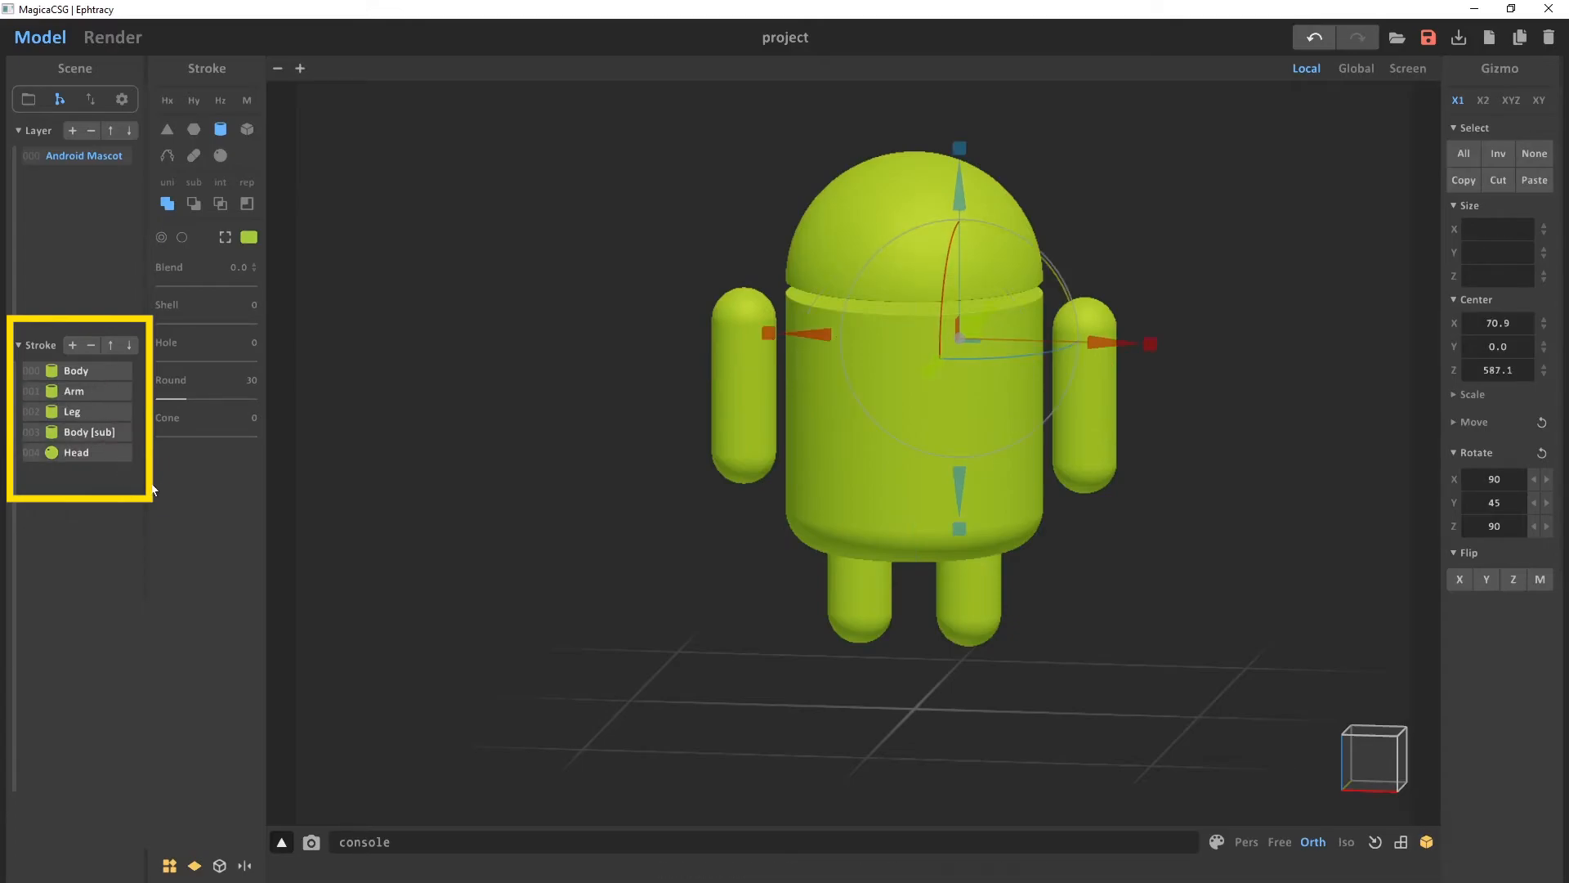
{"action": "left_click", "coordinate": [468, 422]}
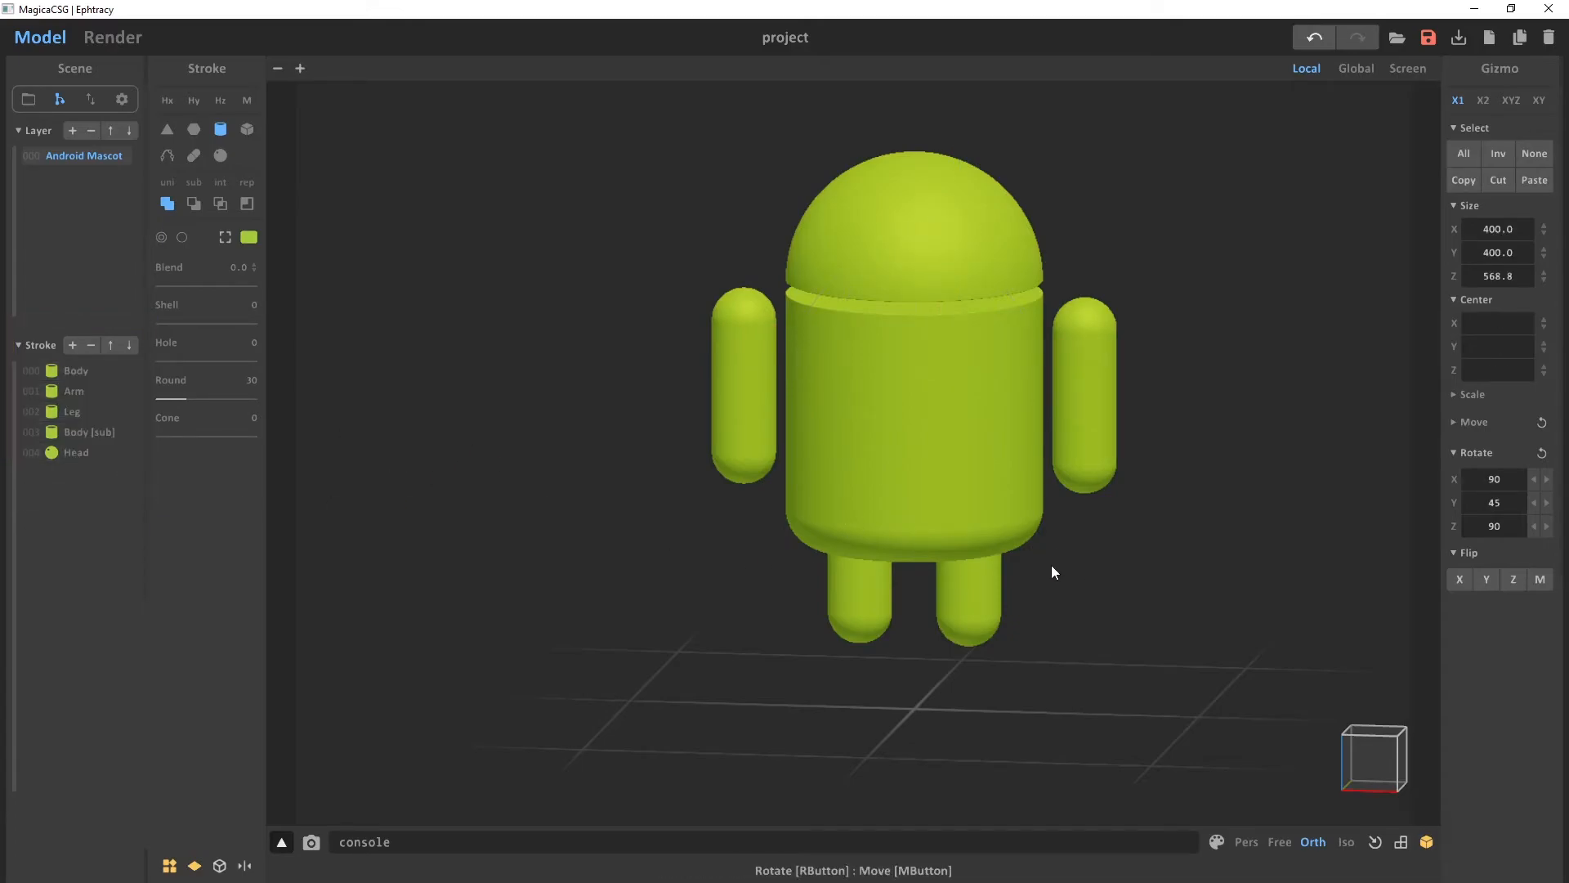
Select all strokes and lower the whole mascot until its feet rest on the ground grid, at a Z center of about 489.3
{"action": "key", "text": "ctrl+a"}
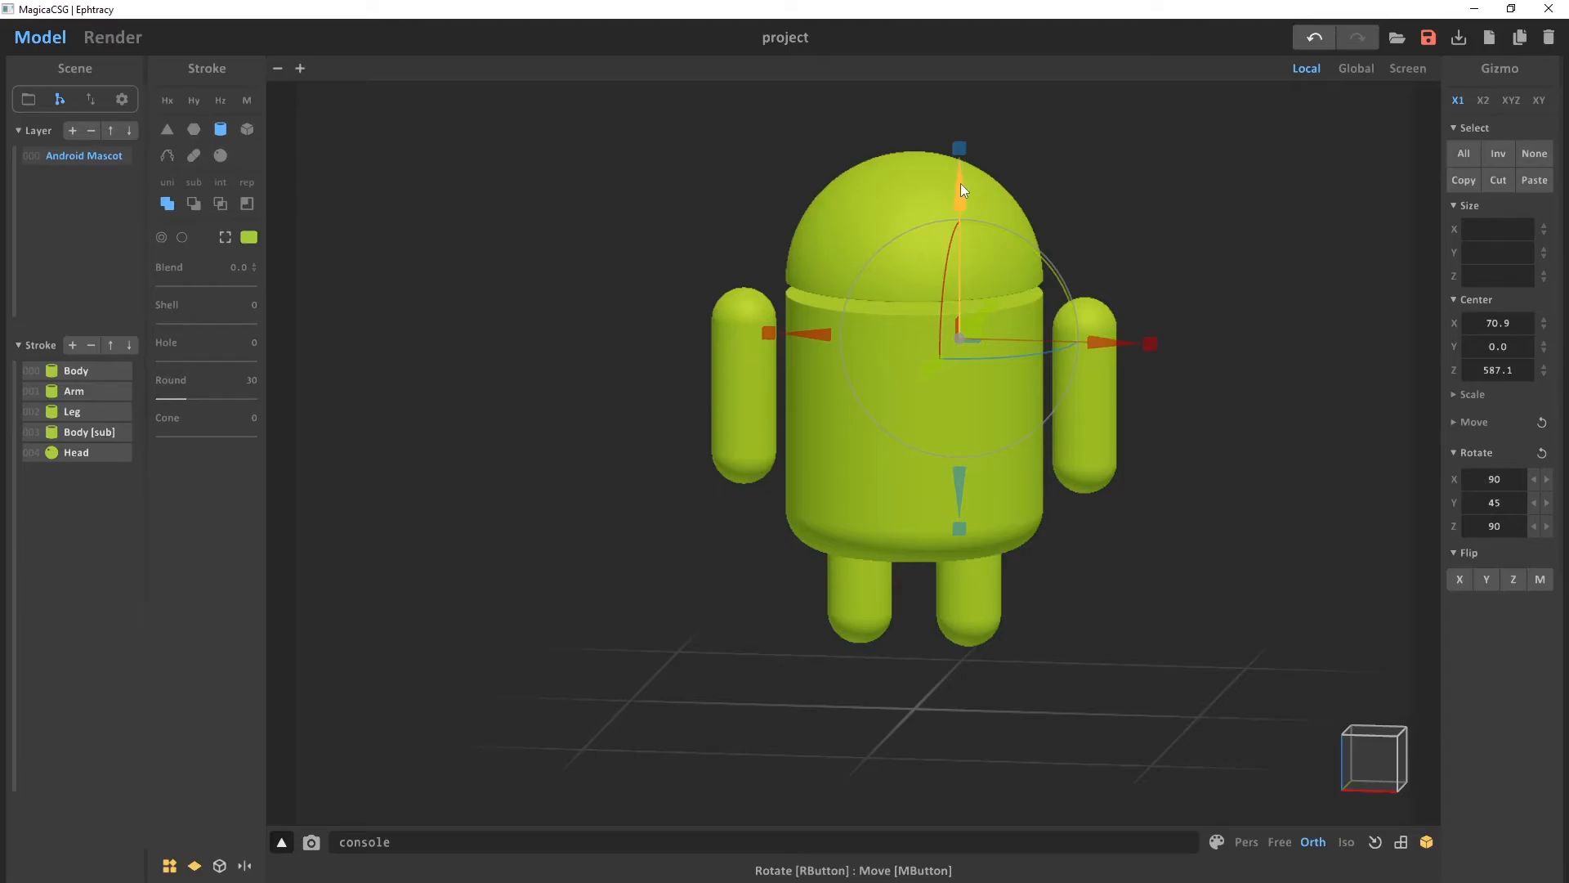
{"action": "left_click_drag", "start_coordinate": [960, 183], "coordinate": [1007, 597]}
{"action": "scroll", "coordinate": [1007, 597], "scroll_direction": "up", "scroll_amount": 3}
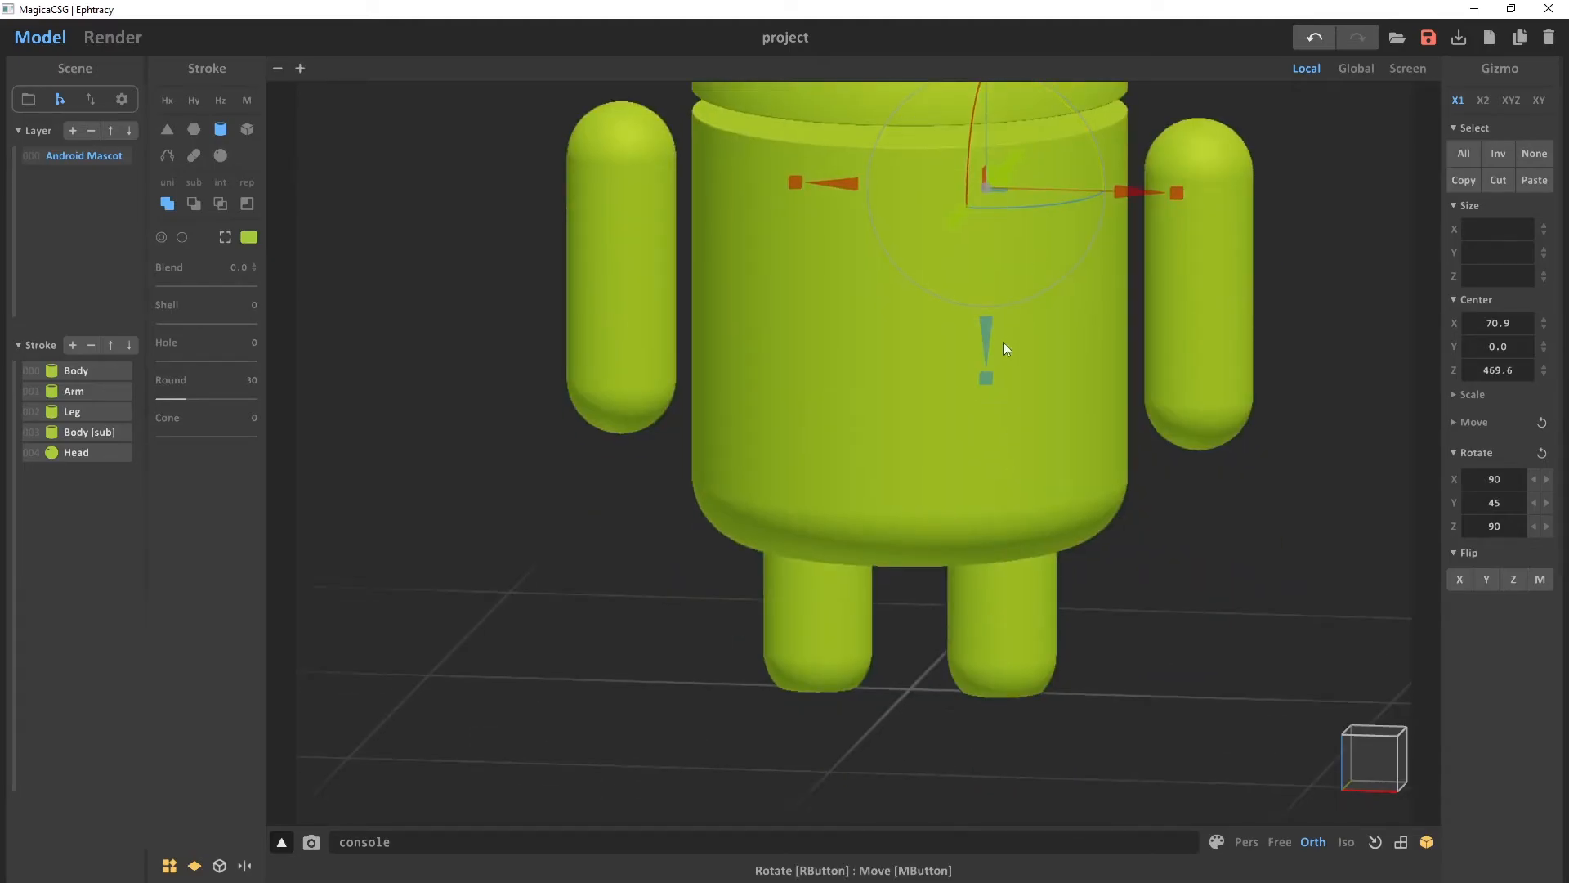
{"action": "right_click_drag", "start_coordinate": [997, 321], "coordinate": [990, 320]}
{"action": "left_click_drag", "start_coordinate": [990, 321], "coordinate": [987, 303]}
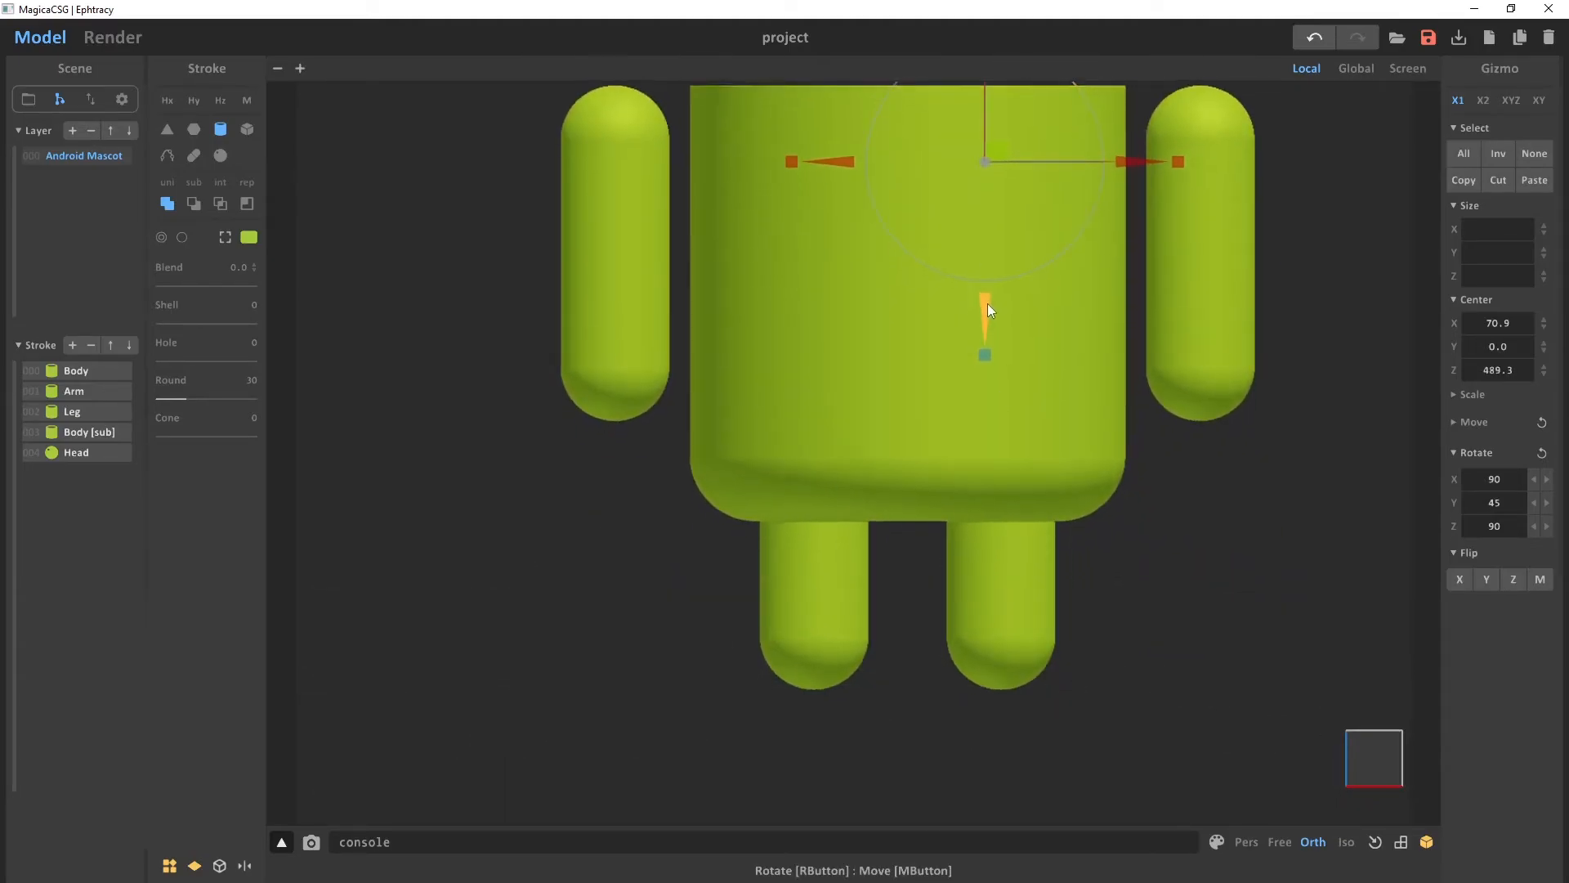
{"action": "left_click", "coordinate": [1160, 496]}
{"action": "right_click_drag", "start_coordinate": [1191, 448], "coordinate": [1110, 480]}
{"action": "scroll", "coordinate": [1063, 376], "scroll_direction": "down", "scroll_amount": 3}
{"action": "mouse_move", "coordinate": [1008, 273]}
{"action": "right_mouse_down"}
{"action": "mouse_move", "coordinate": [984, 372]}
{"action": "mouse_move", "coordinate": [1024, 286]}
{"action": "right_mouse_up"}
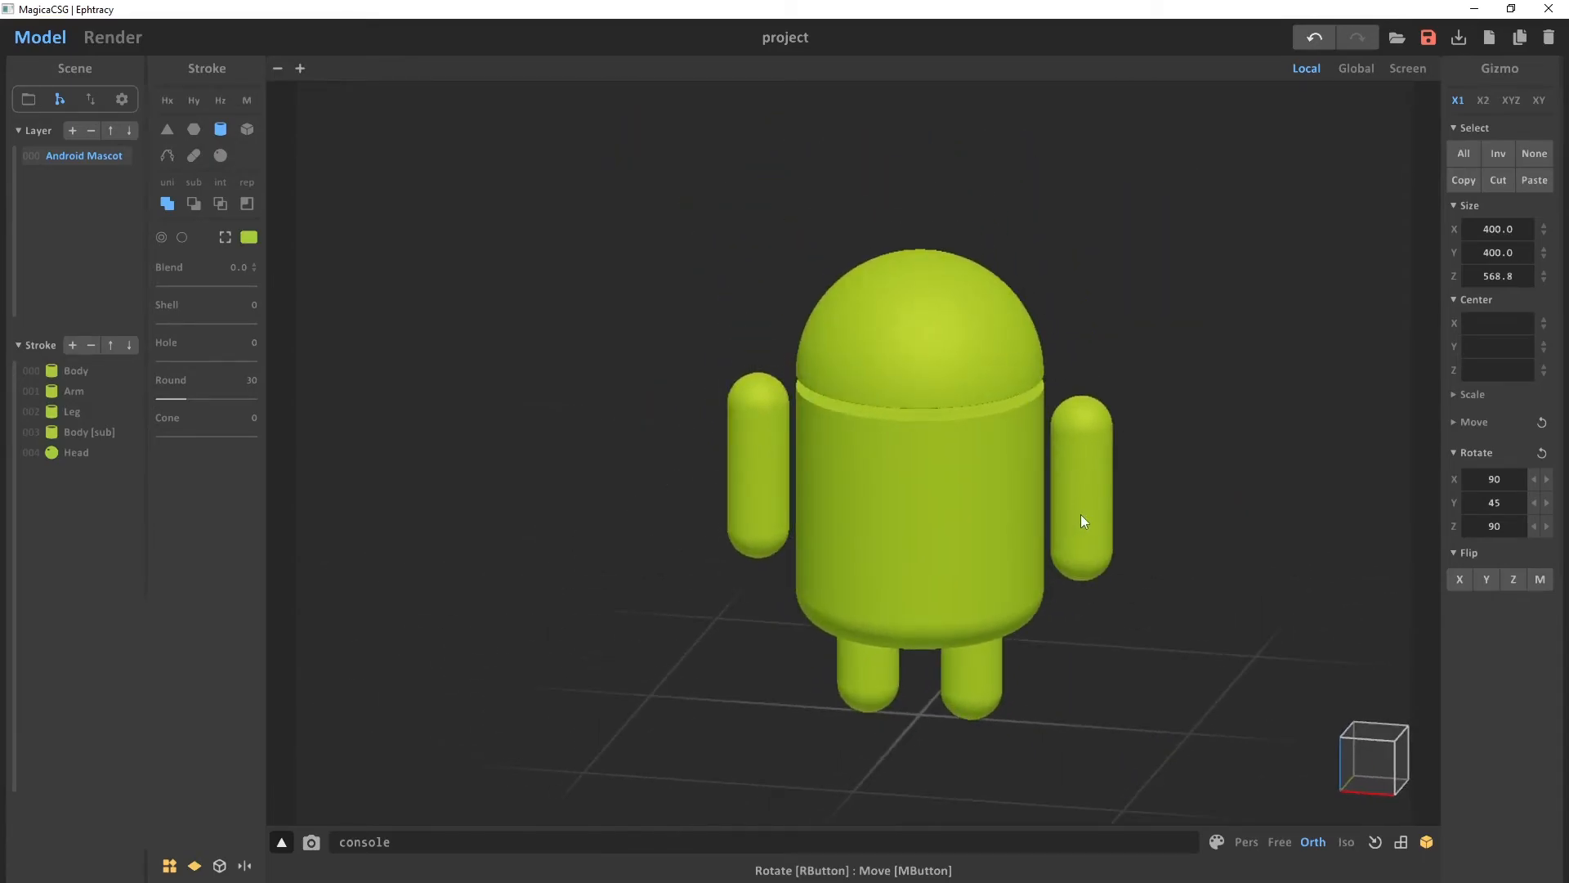
Duplicate the mirrored Arm and move the copy up onto the head, to an X center of about 160 and Z center of about 712.5
{"action": "left_click", "coordinate": [1095, 479]}
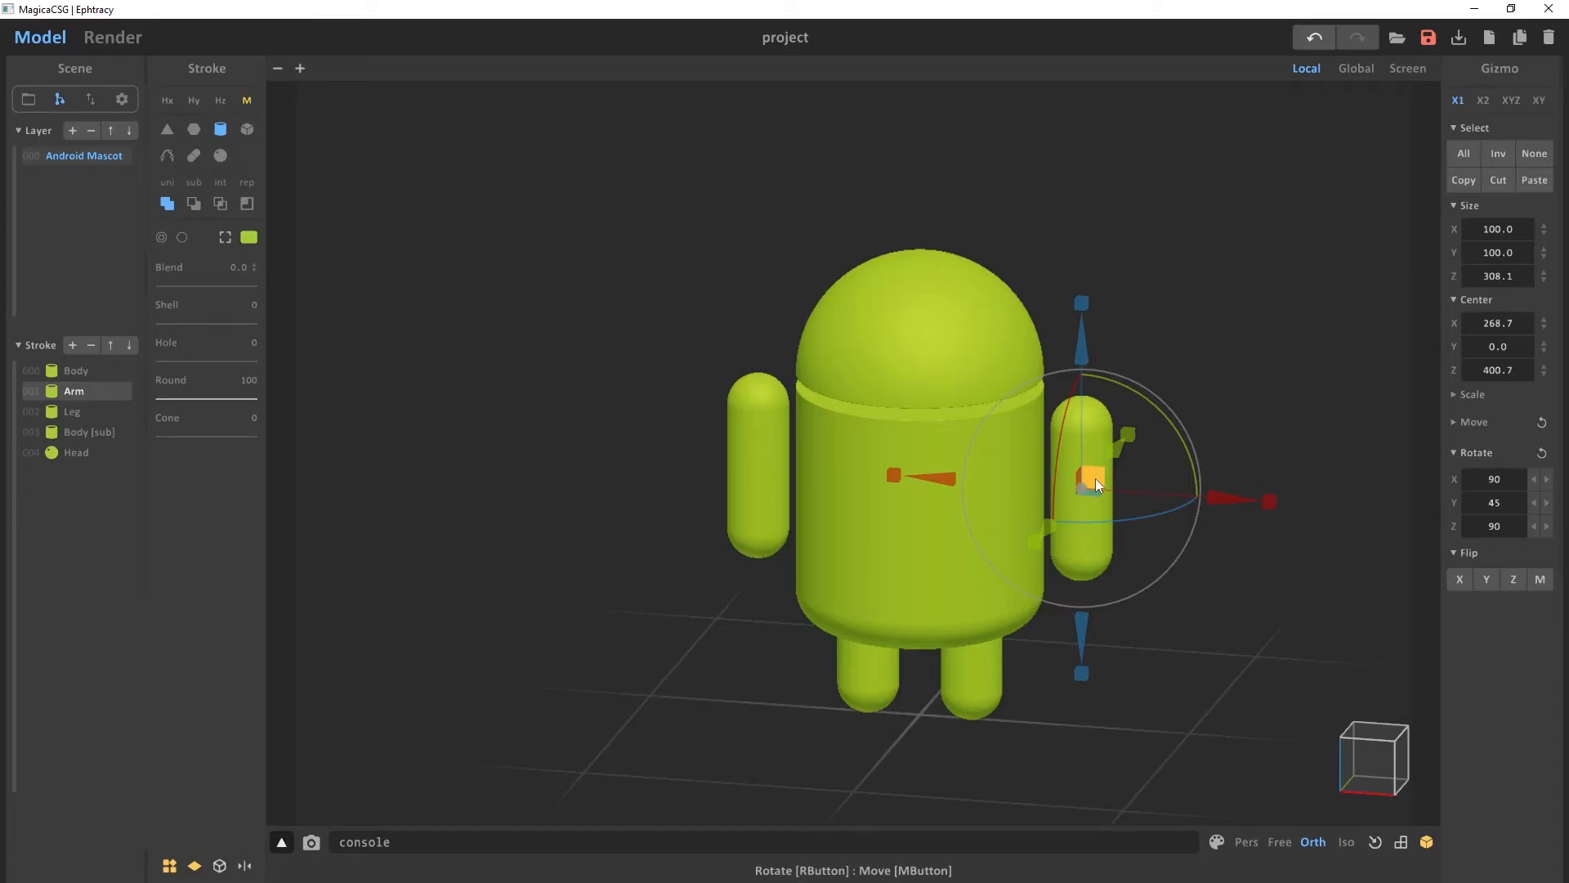
{"action": "mouse_move", "coordinate": [1095, 478]}
{"action": "left_mouse_down", "text": "shift"}
{"action": "mouse_move", "coordinate": [1141, 381]}
{"action": "mouse_move", "coordinate": [1111, 300]}
{"action": "mouse_move", "coordinate": [1030, 288]}
{"action": "left_mouse_up", "text": "shift"}
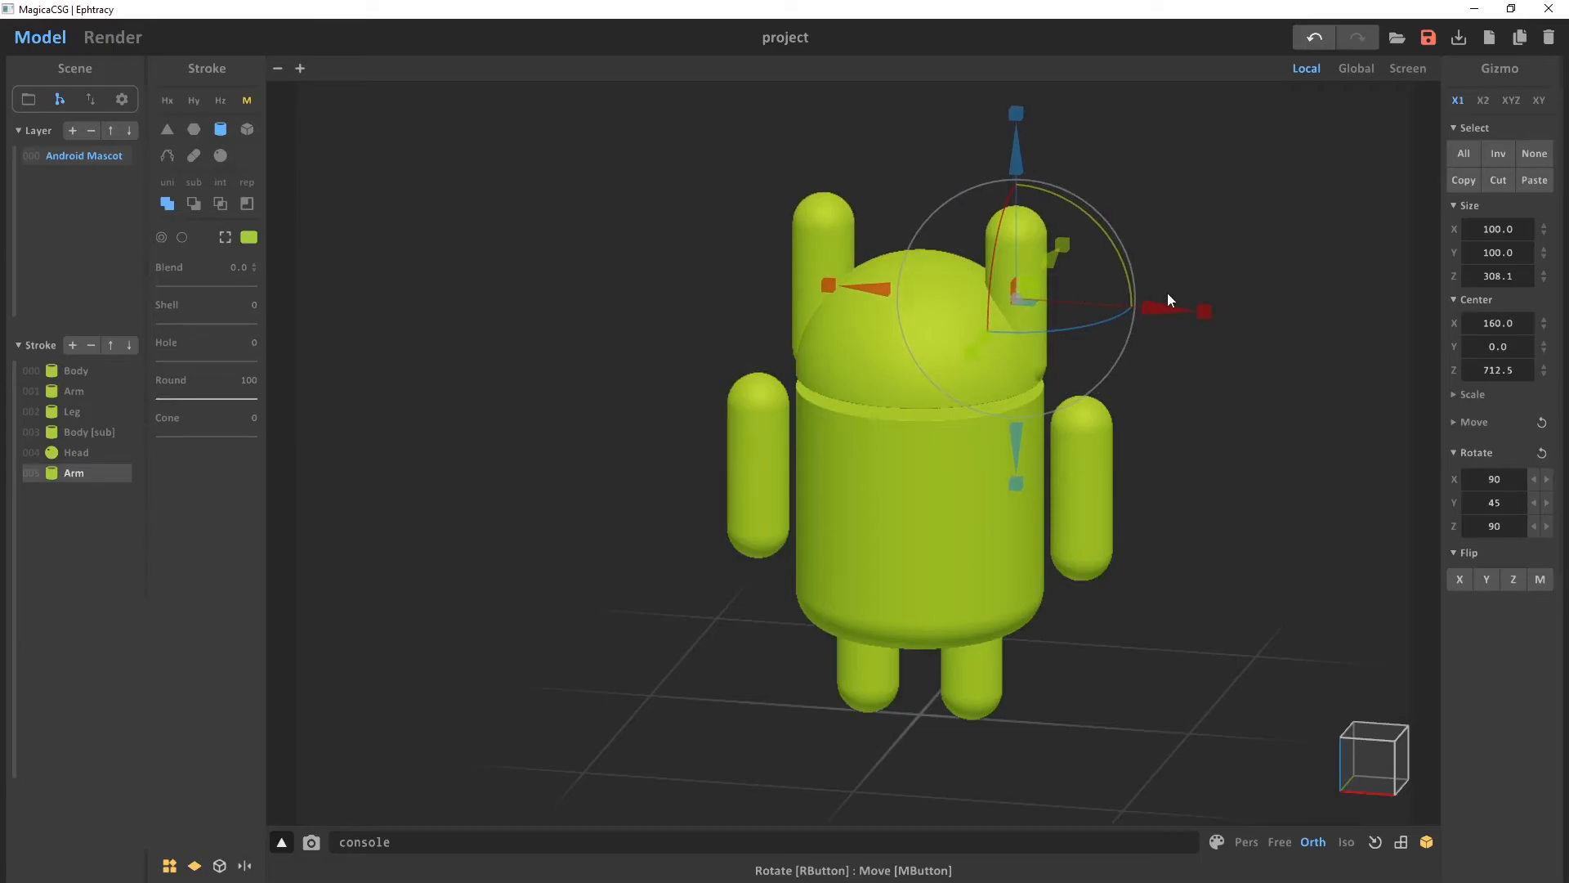
{"action": "scroll", "coordinate": [1210, 237], "scroll_direction": "up", "scroll_amount": 4}
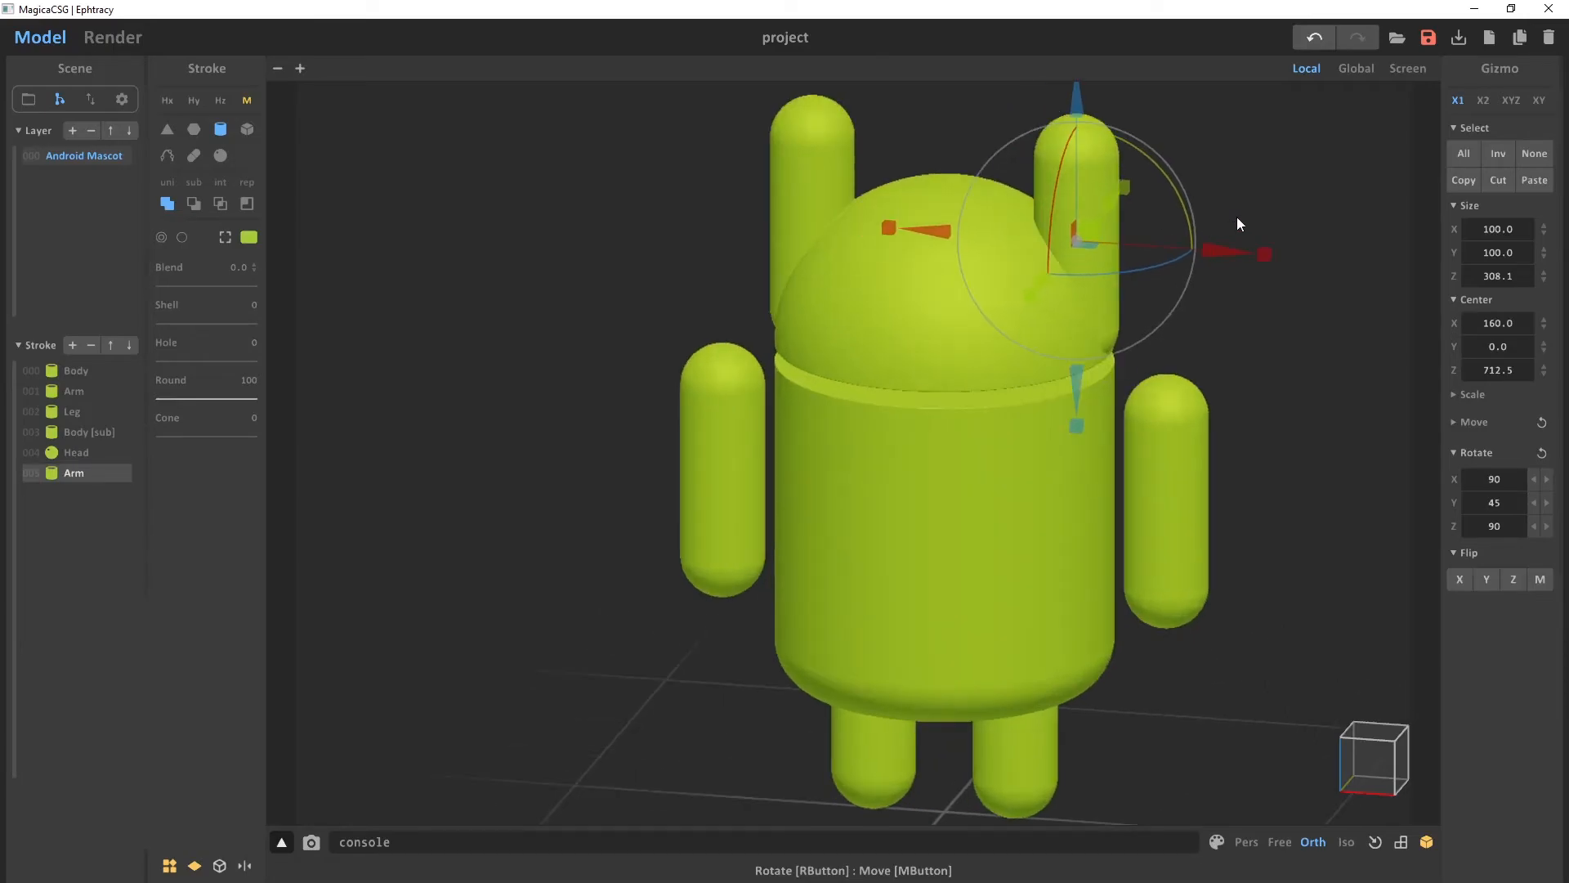
{"action": "right_click_drag", "start_coordinate": [1217, 295], "coordinate": [1195, 300]}
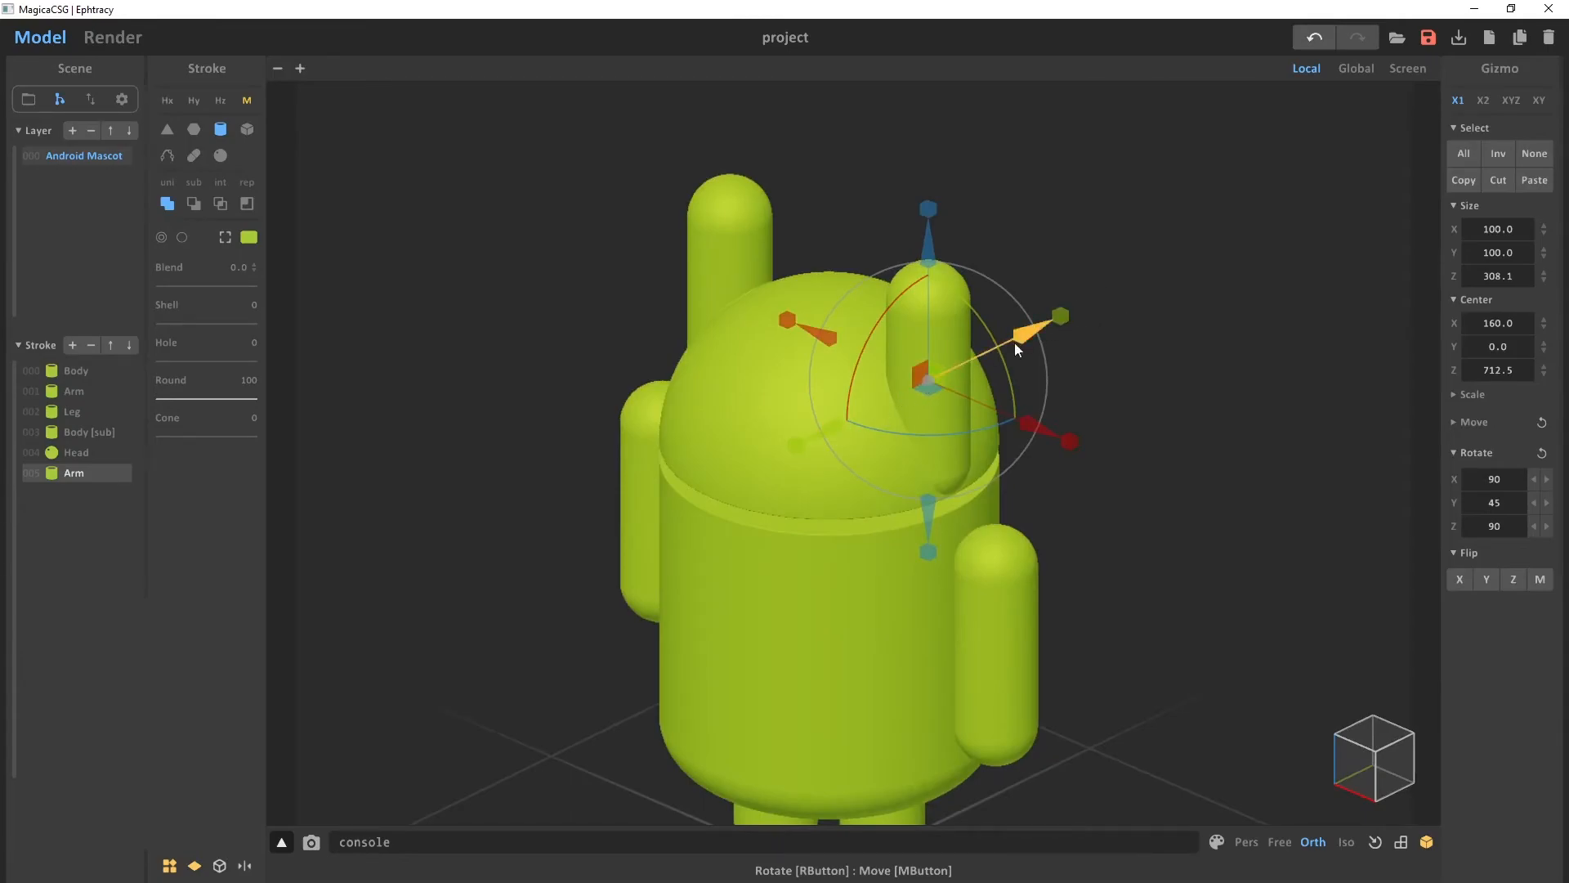
{"action": "right_click_drag", "start_coordinate": [1028, 336], "coordinate": [1151, 366]}
Tilt the mirrored Arm copy on the head outward by 45 degrees using a Y rotation of 45
{"action": "left_click", "coordinate": [1458, 452]}
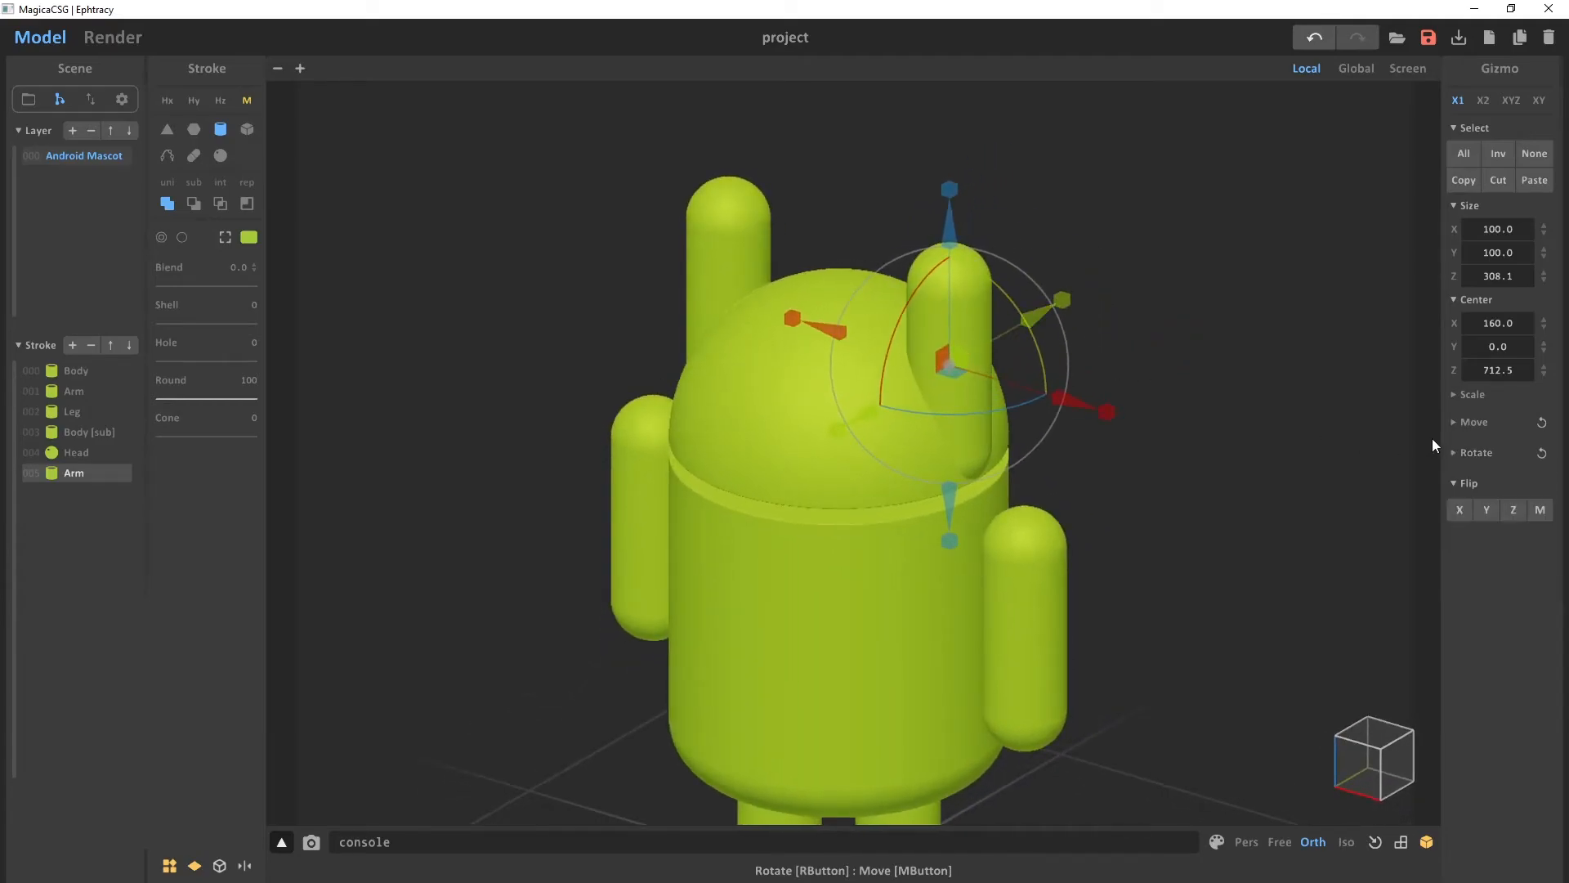
{"action": "left_click", "coordinate": [1457, 452]}
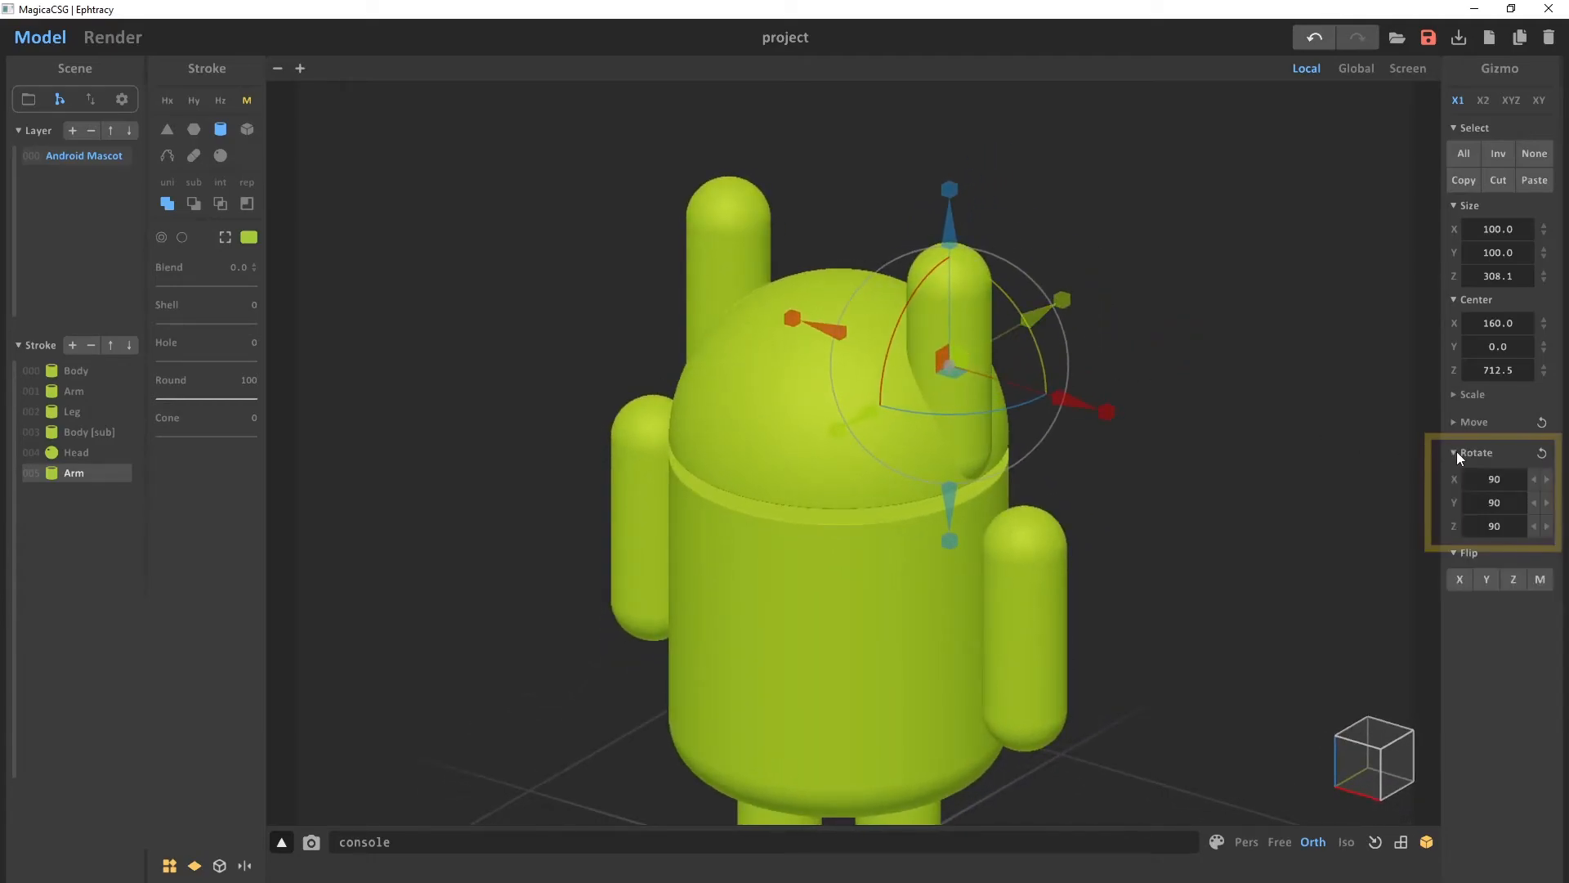
{"action": "left_click", "coordinate": [1478, 502]}
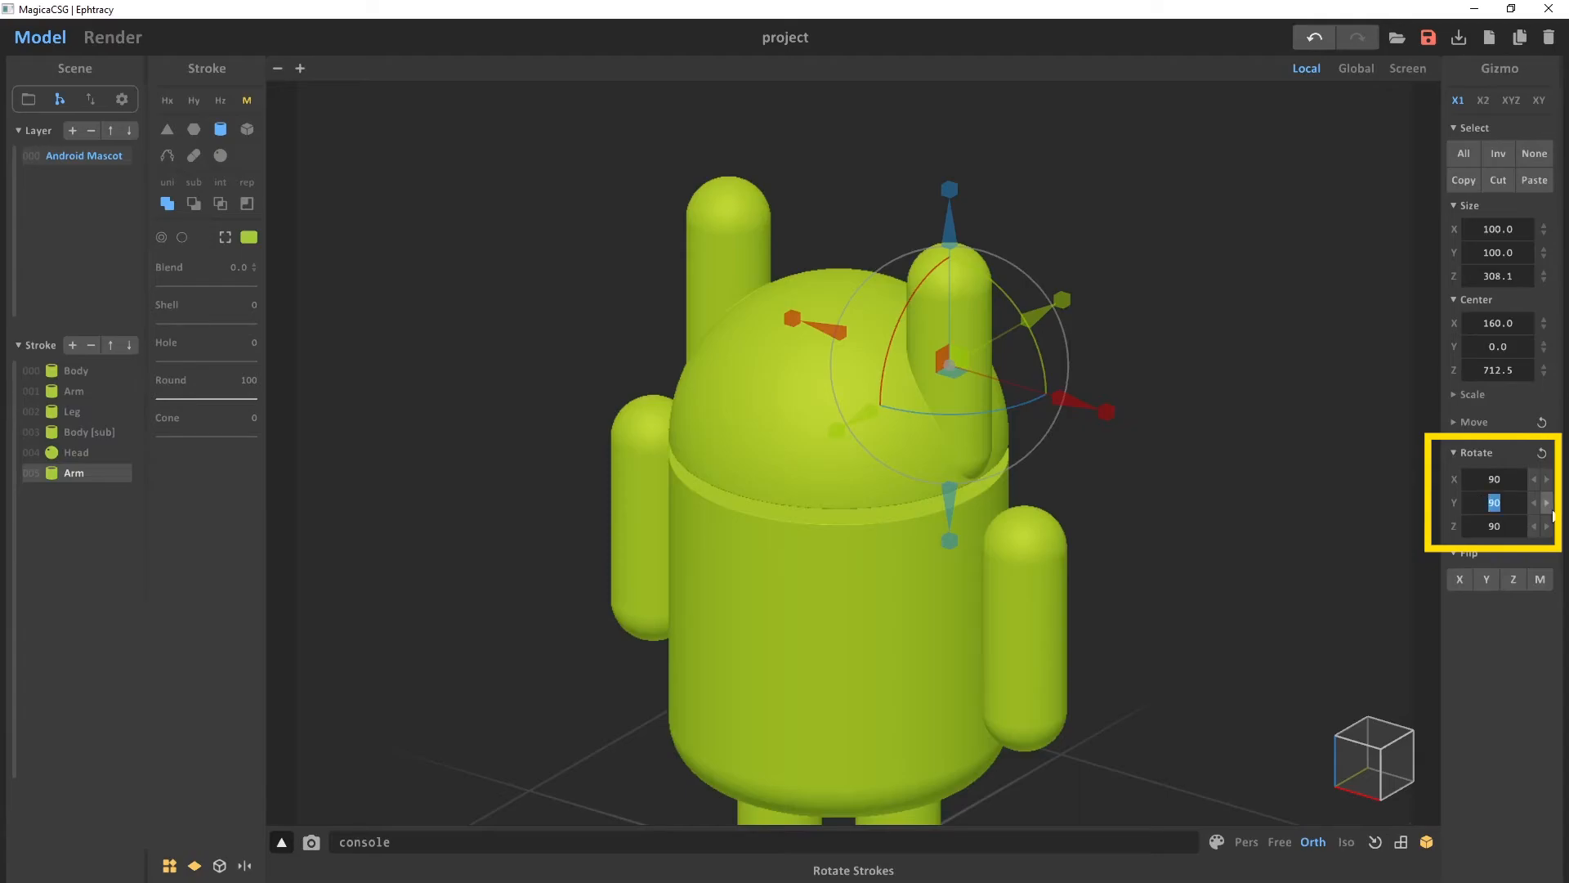
{"action": "type", "text": "45"}
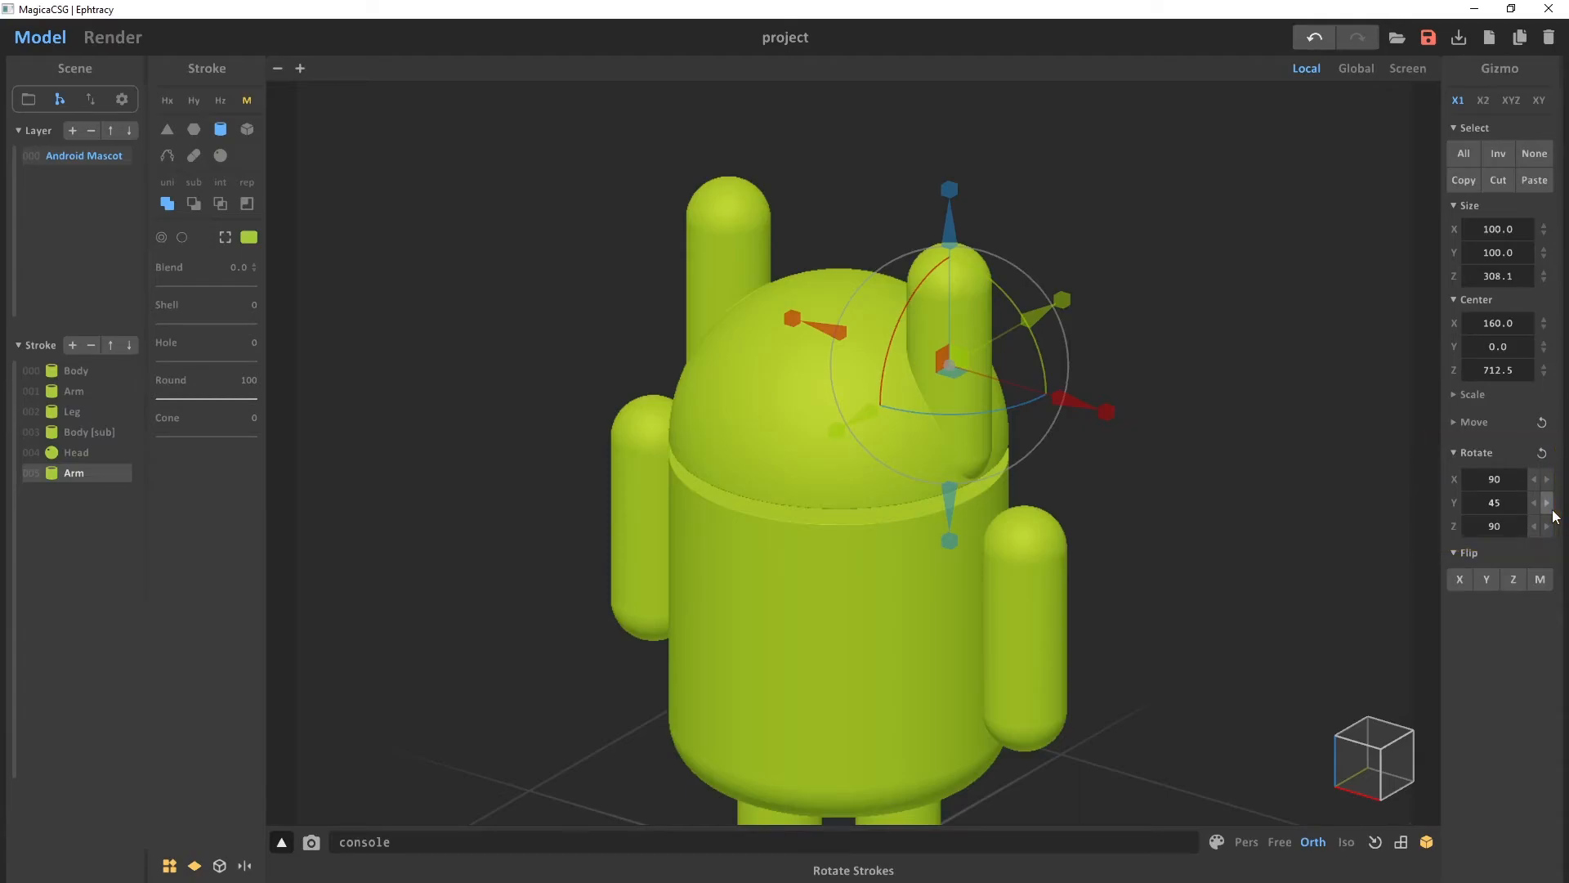
{"action": "key", "text": "Return"}
{"action": "left_click", "coordinate": [1140, 454]}
{"action": "mouse_move", "coordinate": [1140, 455]}
{"action": "right_mouse_down"}
{"action": "mouse_move", "coordinate": [1224, 416]}
{"action": "mouse_move", "coordinate": [1198, 390]}
{"action": "right_mouse_up"}
{"action": "left_click", "coordinate": [1061, 283]}
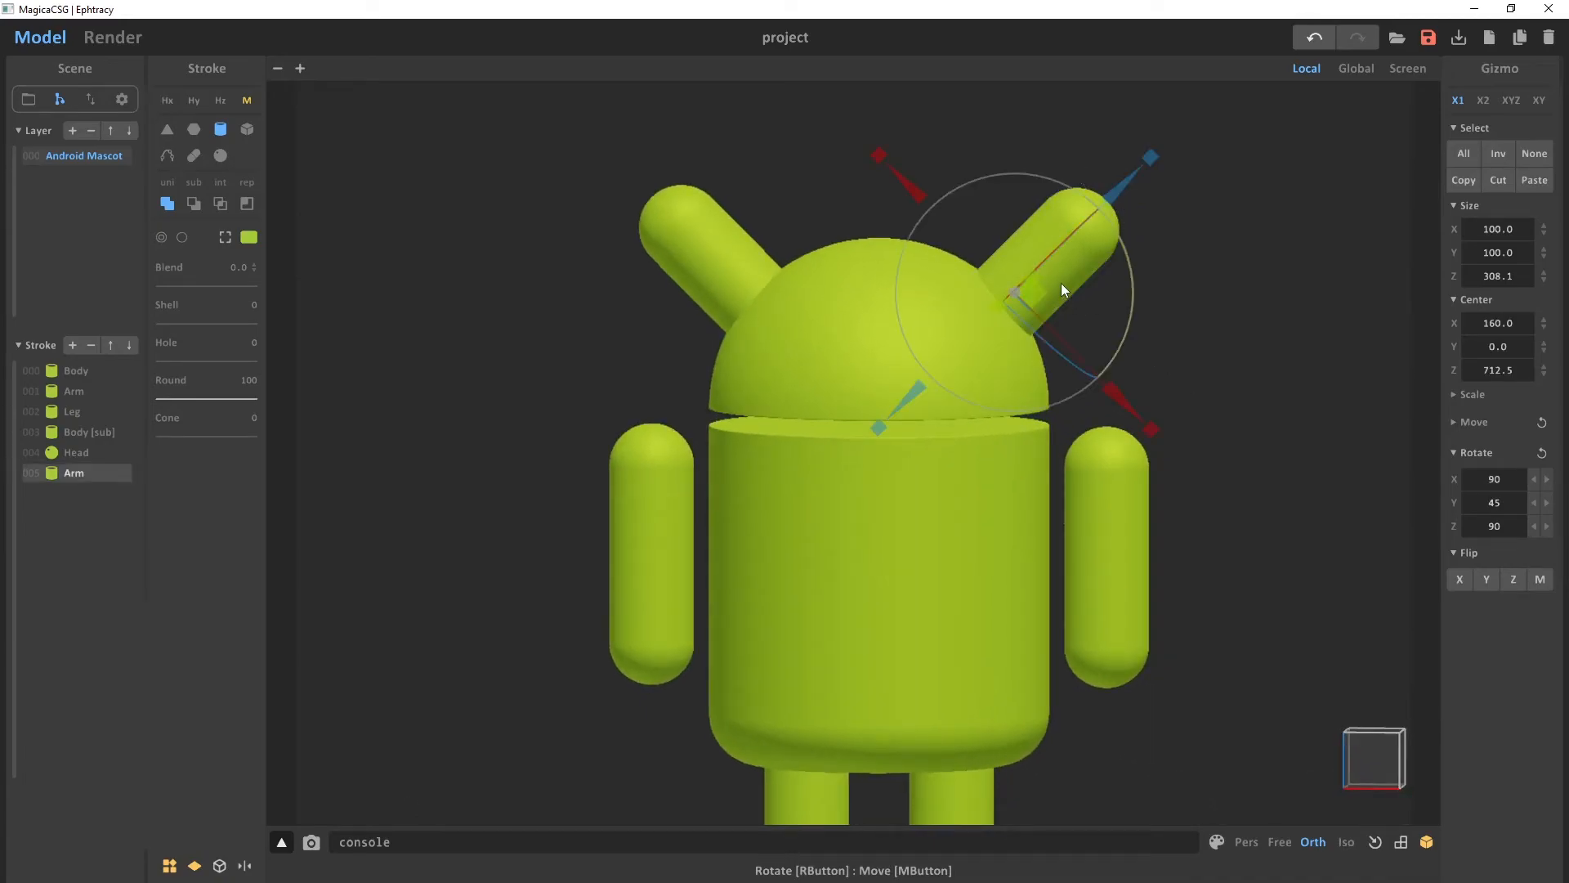
{"action": "mouse_move", "coordinate": [1233, 330]}
{"action": "right_mouse_down"}
{"action": "mouse_move", "coordinate": [1217, 342]}
{"action": "mouse_move", "coordinate": [1143, 321]}
{"action": "right_mouse_up"}
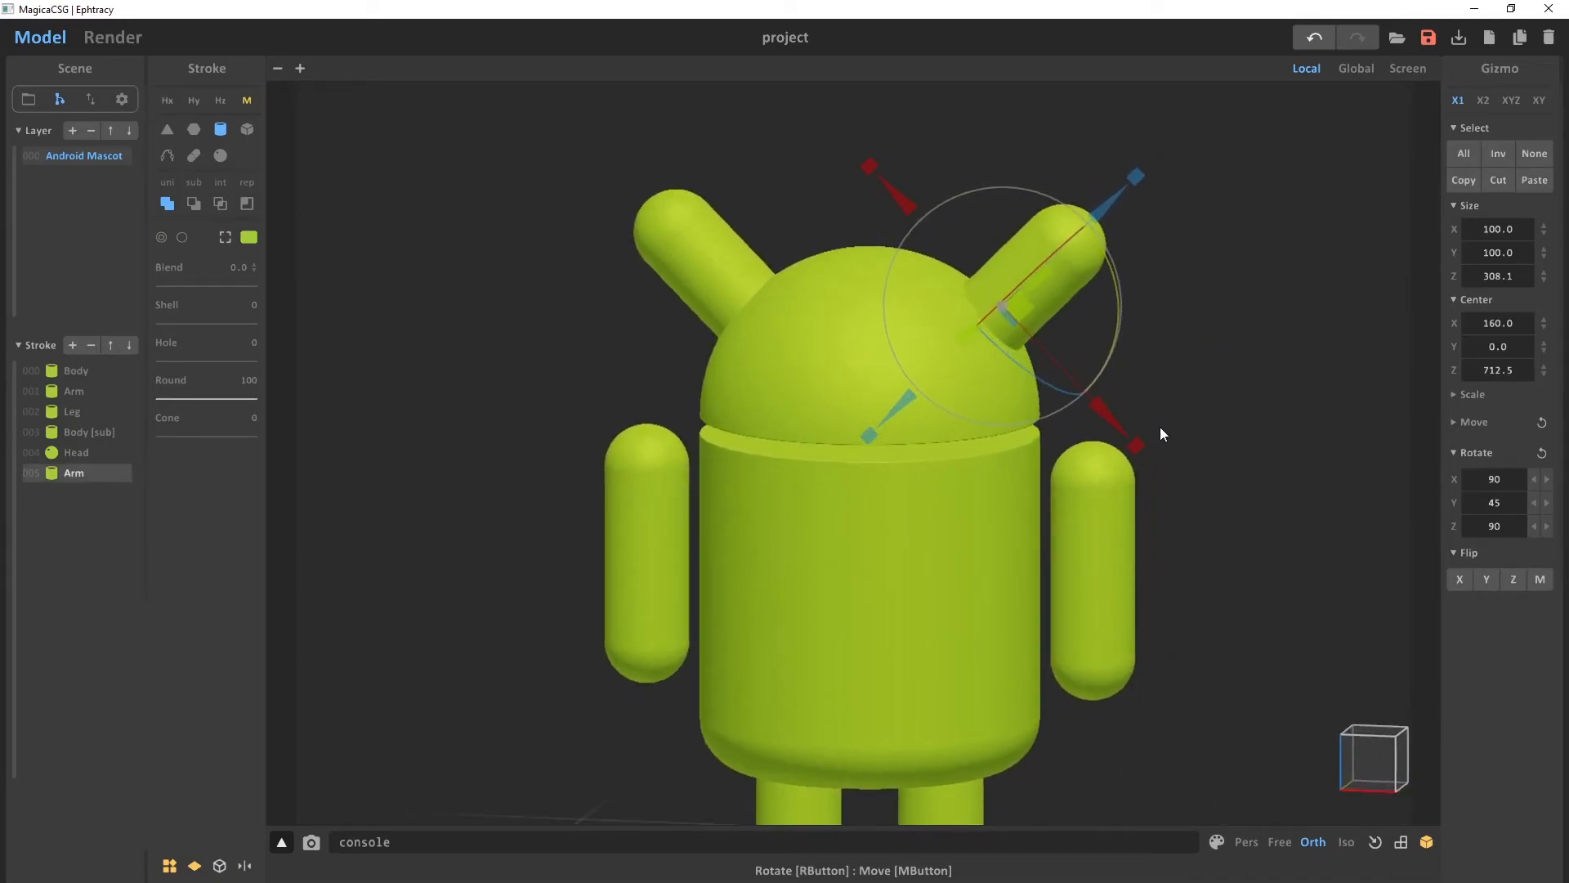
Thin the tilted Arm copy to about 17.1 in X and Y, and shorten it to a Z size of about 187.1
{"action": "left_click", "coordinate": [1540, 104]}
{"action": "right_click_drag", "start_coordinate": [1280, 340], "coordinate": [1245, 365]}
{"action": "left_click_drag", "start_coordinate": [1117, 468], "coordinate": [1101, 440]}
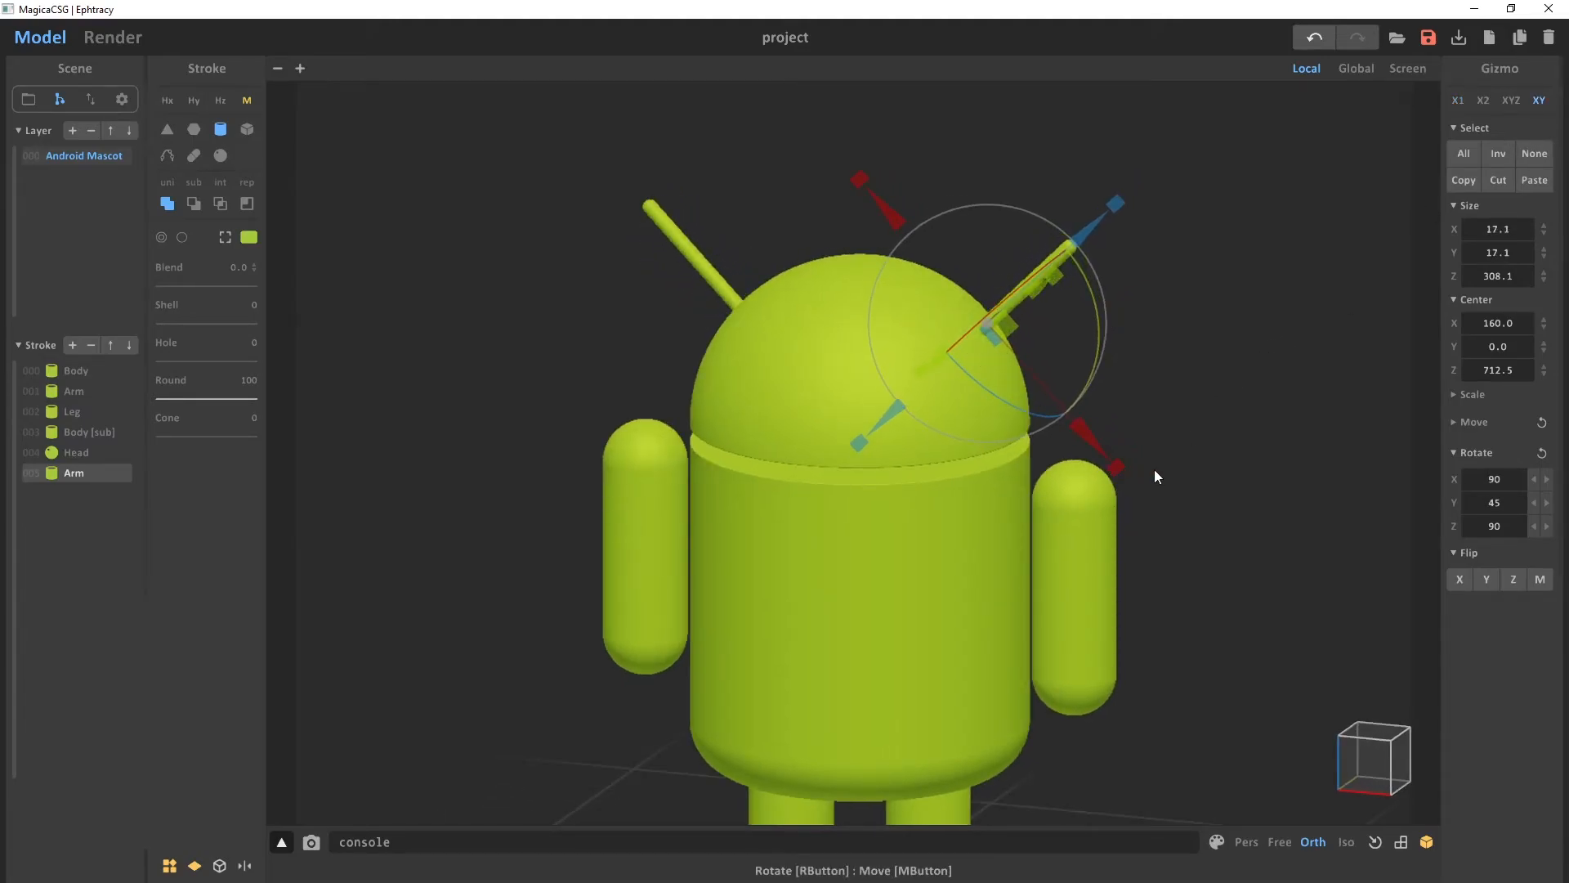
{"action": "left_click", "coordinate": [1459, 101]}
{"action": "right_click_drag", "start_coordinate": [1242, 282], "coordinate": [1214, 308]}
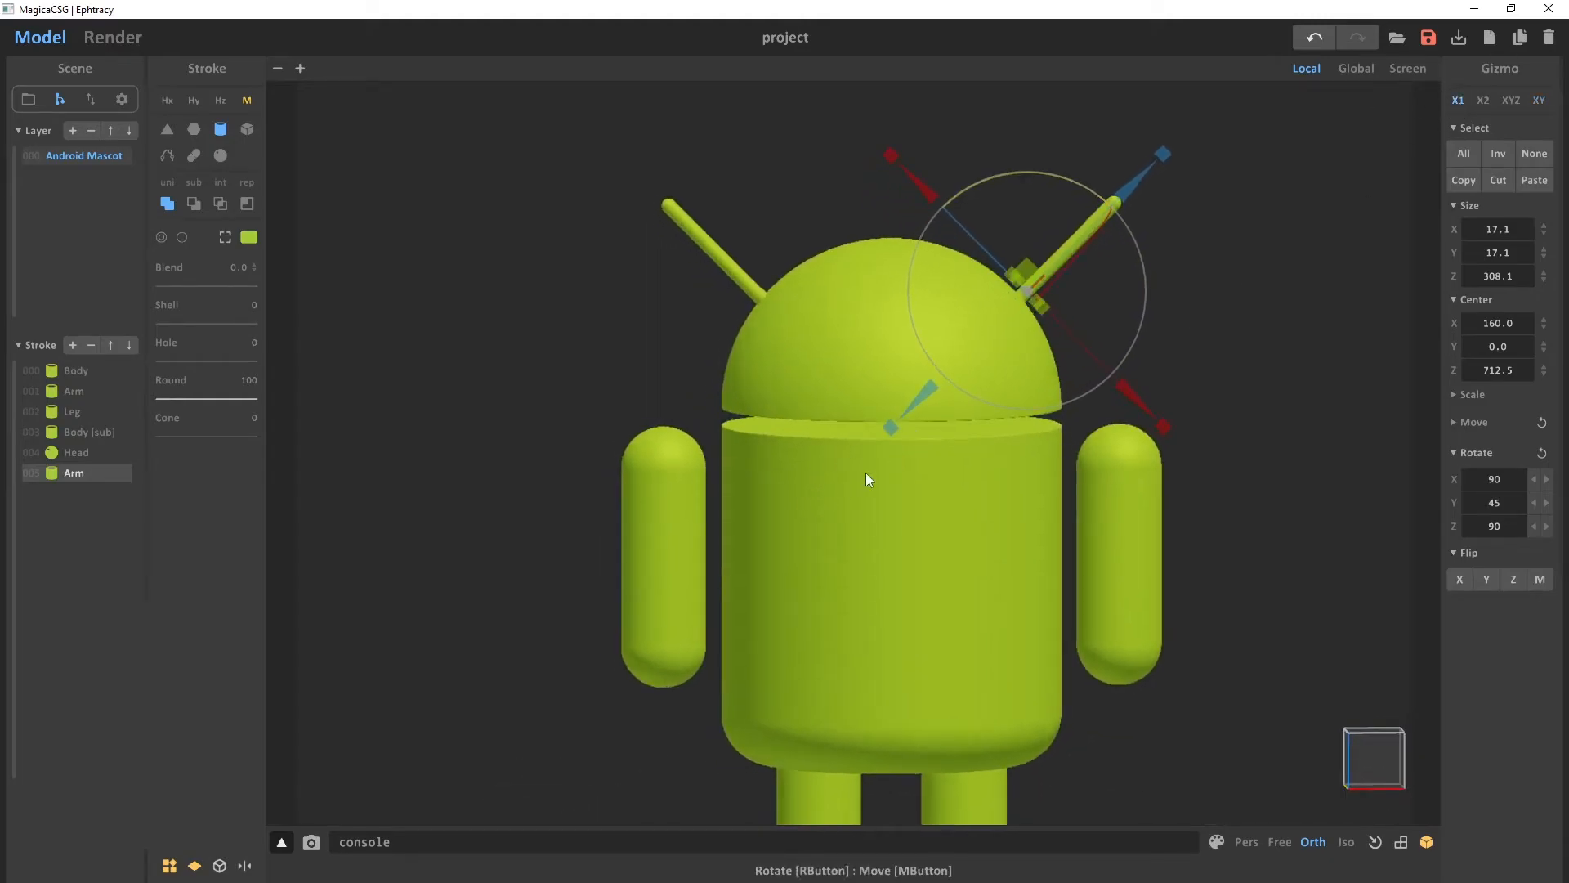
{"action": "mouse_move", "coordinate": [891, 428]}
{"action": "left_mouse_down"}
{"action": "mouse_move", "coordinate": [1010, 334]}
{"action": "mouse_move", "coordinate": [977, 360]}
{"action": "left_mouse_up"}
{"action": "middle_click_drag", "start_coordinate": [1215, 293], "coordinate": [1233, 382]}
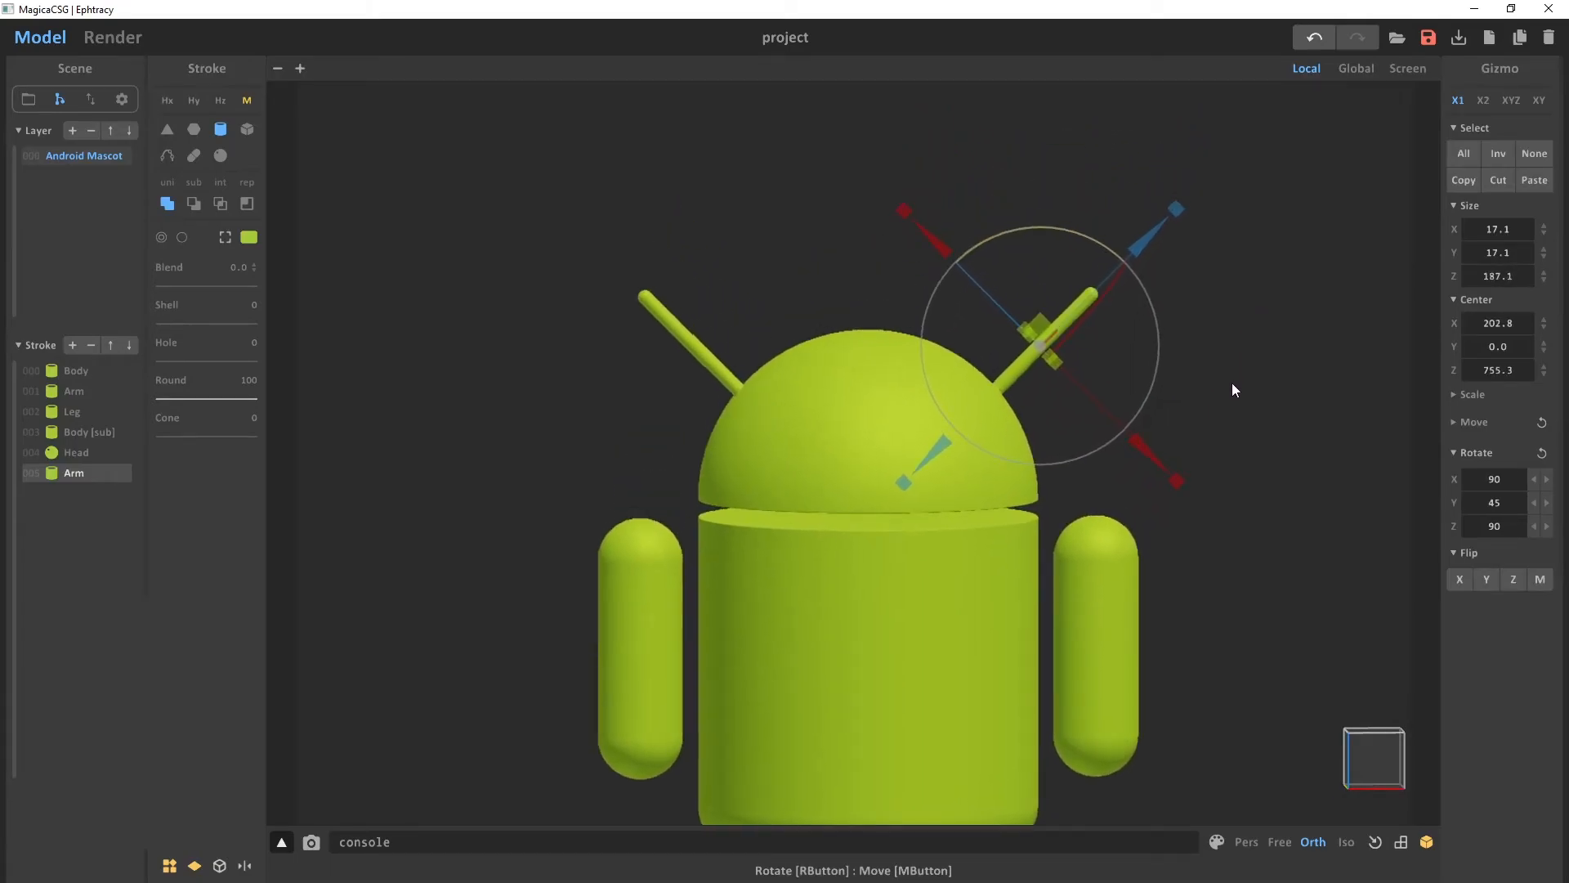
In the front view, move the thin rods inward on the head to an X center of about 107.5 and Z center of about 740.8
{"action": "left_click", "coordinate": [1364, 754]}
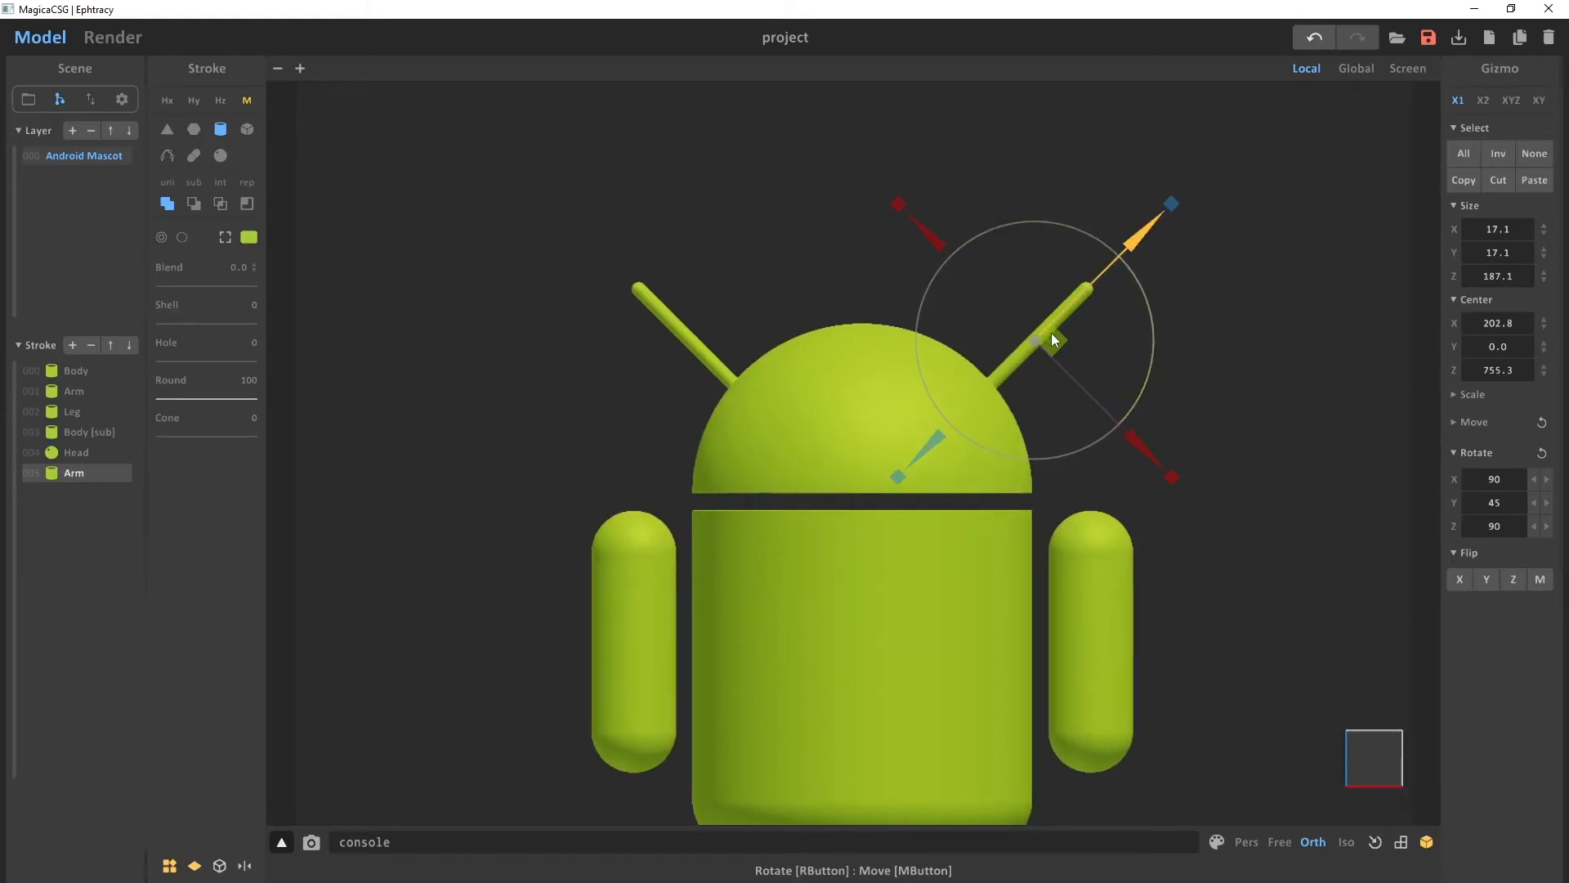
{"action": "left_click_drag", "start_coordinate": [1057, 342], "coordinate": [978, 356]}
{"action": "left_click", "coordinate": [1136, 395]}
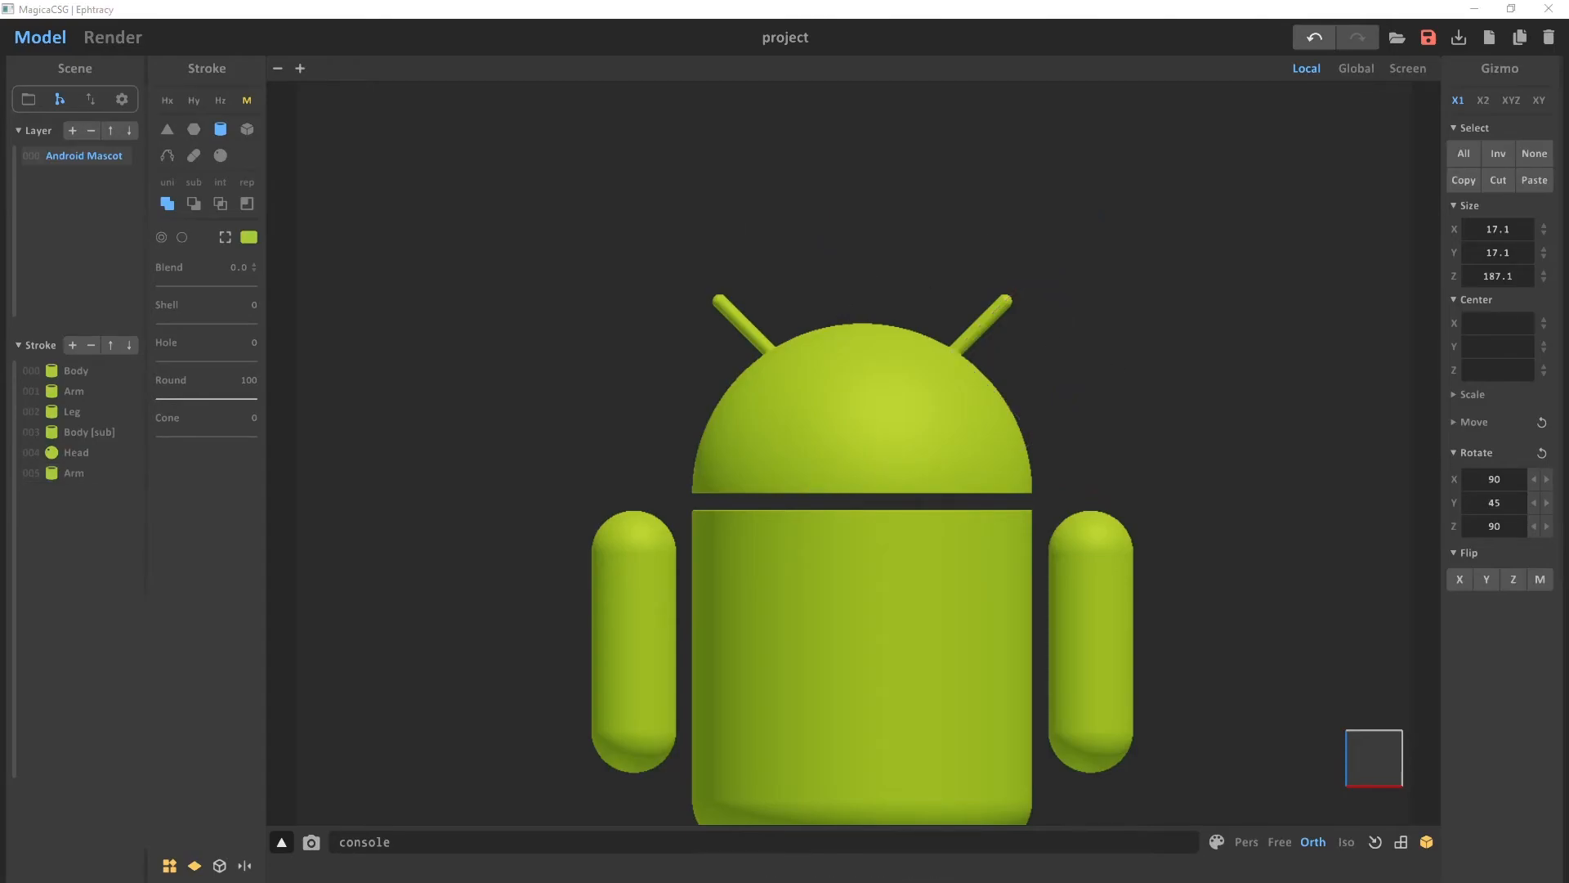
Compare with the reference image, tilt the rods more upright, and shift them to an X center of about 90.2 and Z center of about 743.7
{"action": "key", "text": "alt+Tab"}
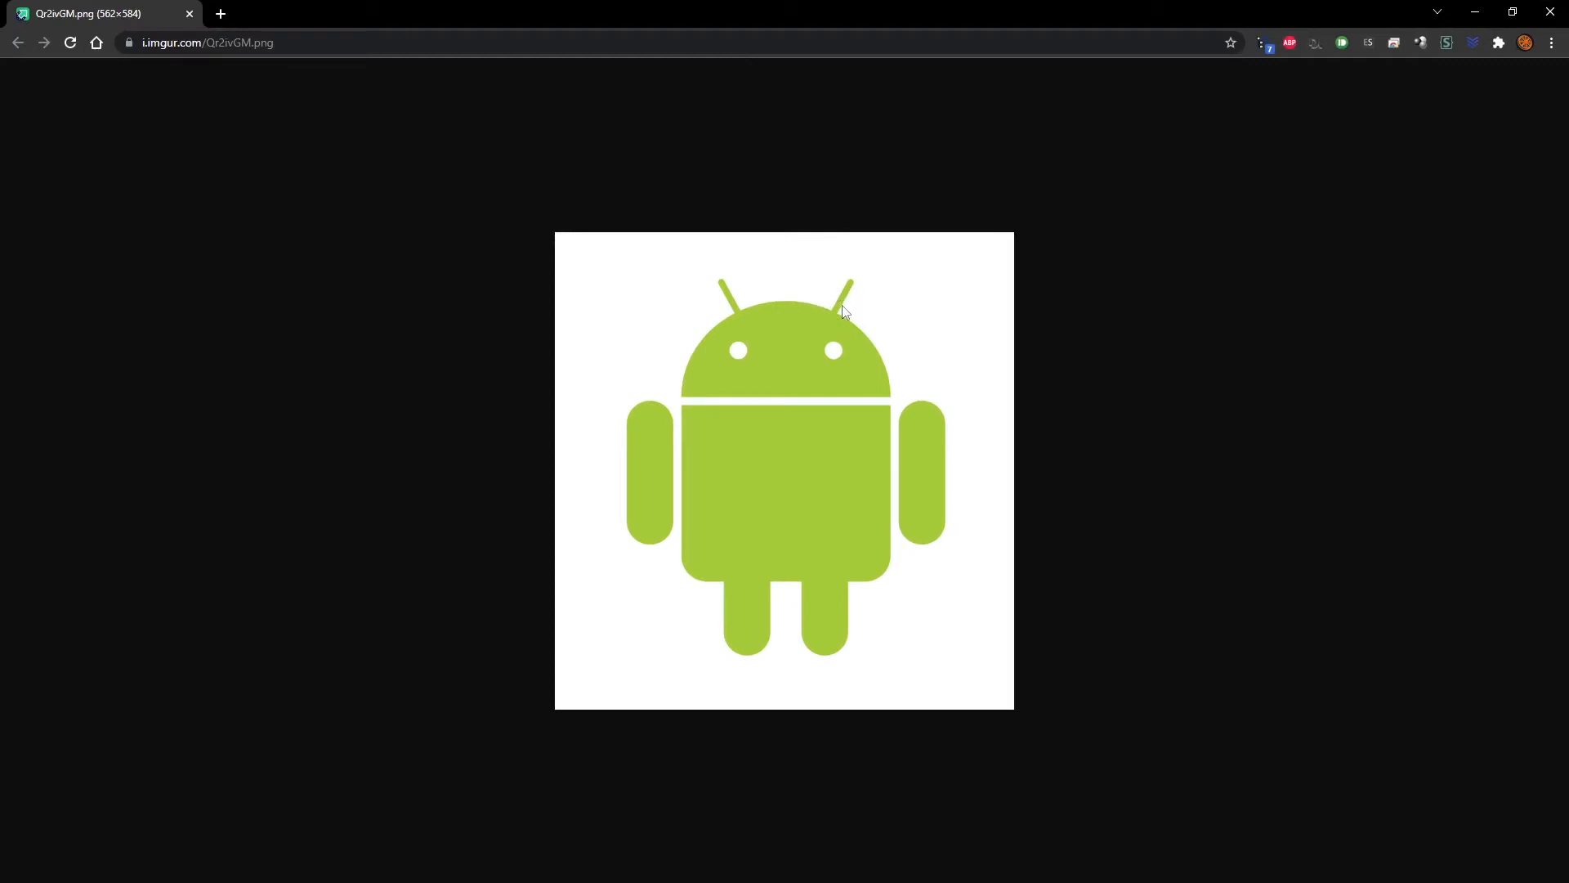
{"action": "key", "text": "alt+Tab"}
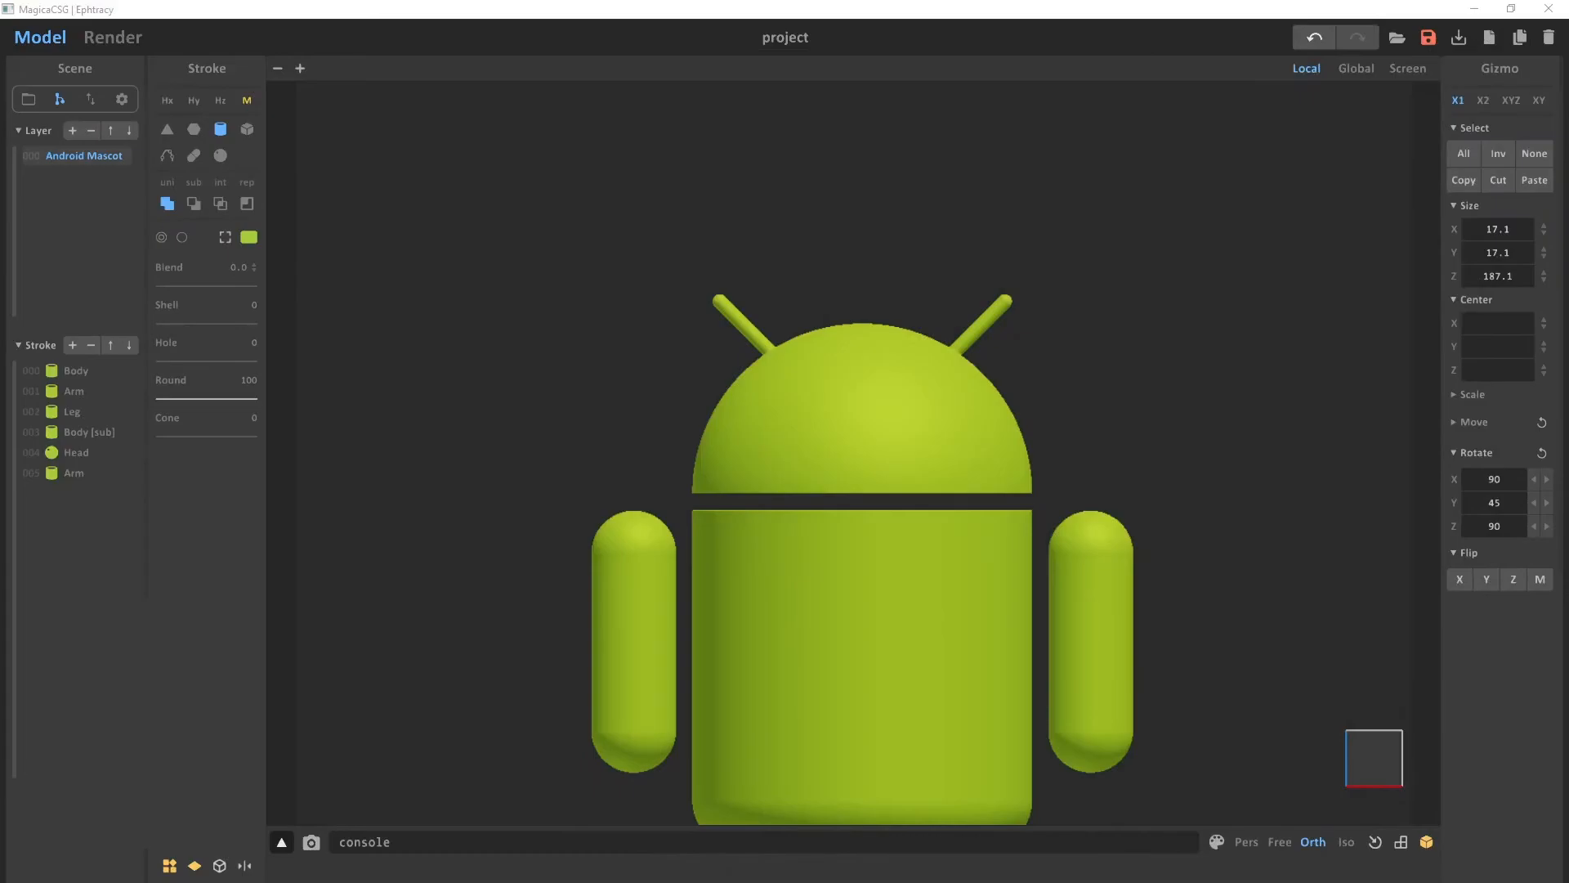
{"action": "left_click", "coordinate": [987, 319]}
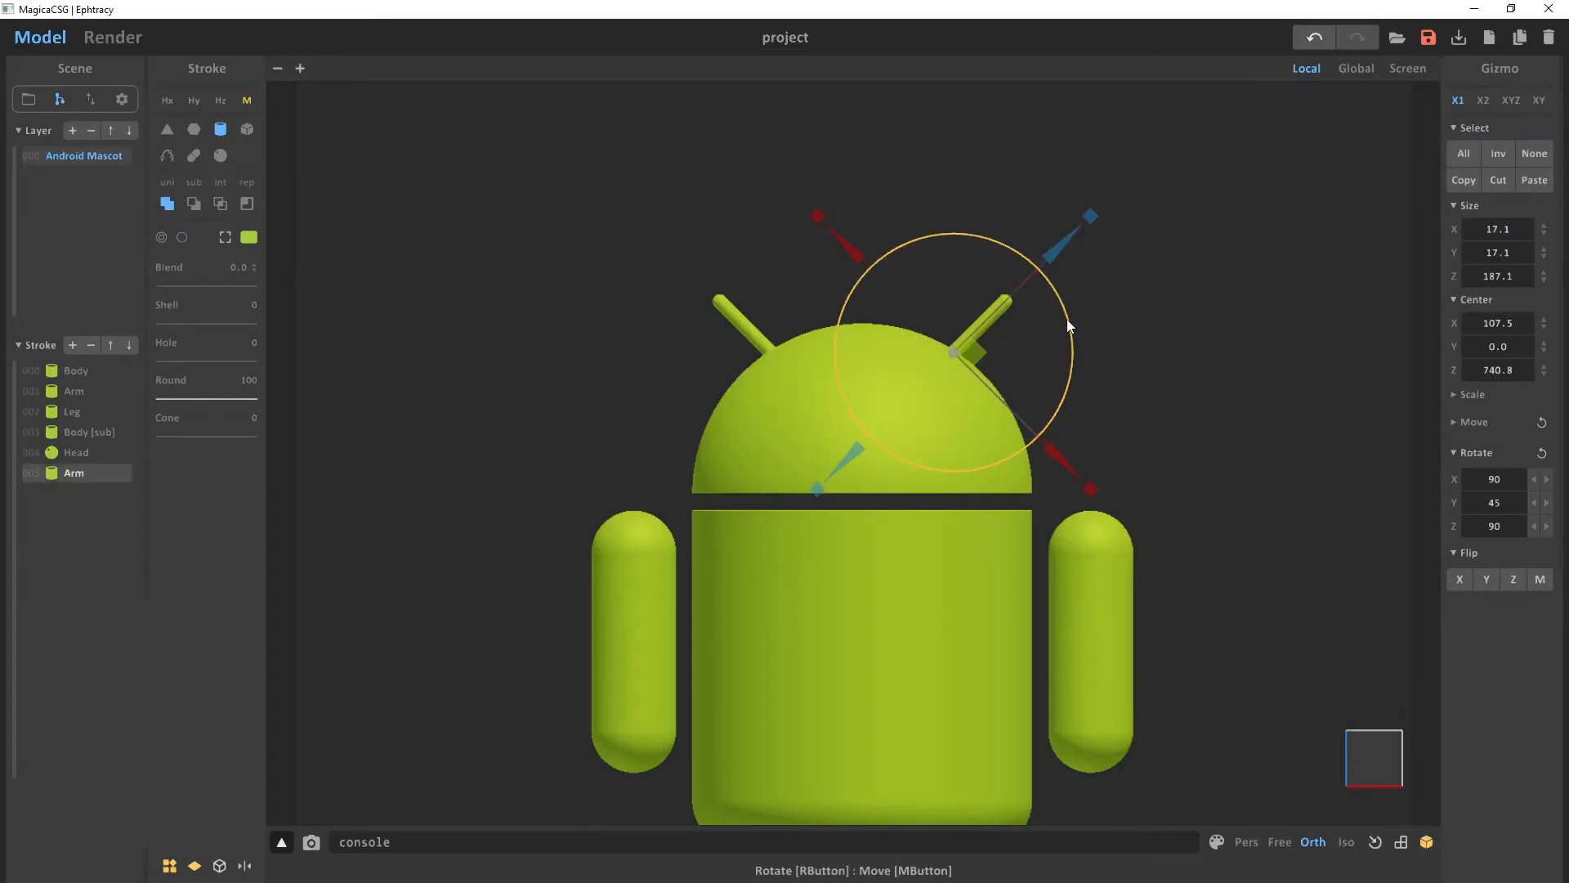
{"action": "left_click_drag", "start_coordinate": [1066, 320], "coordinate": [1048, 288]}
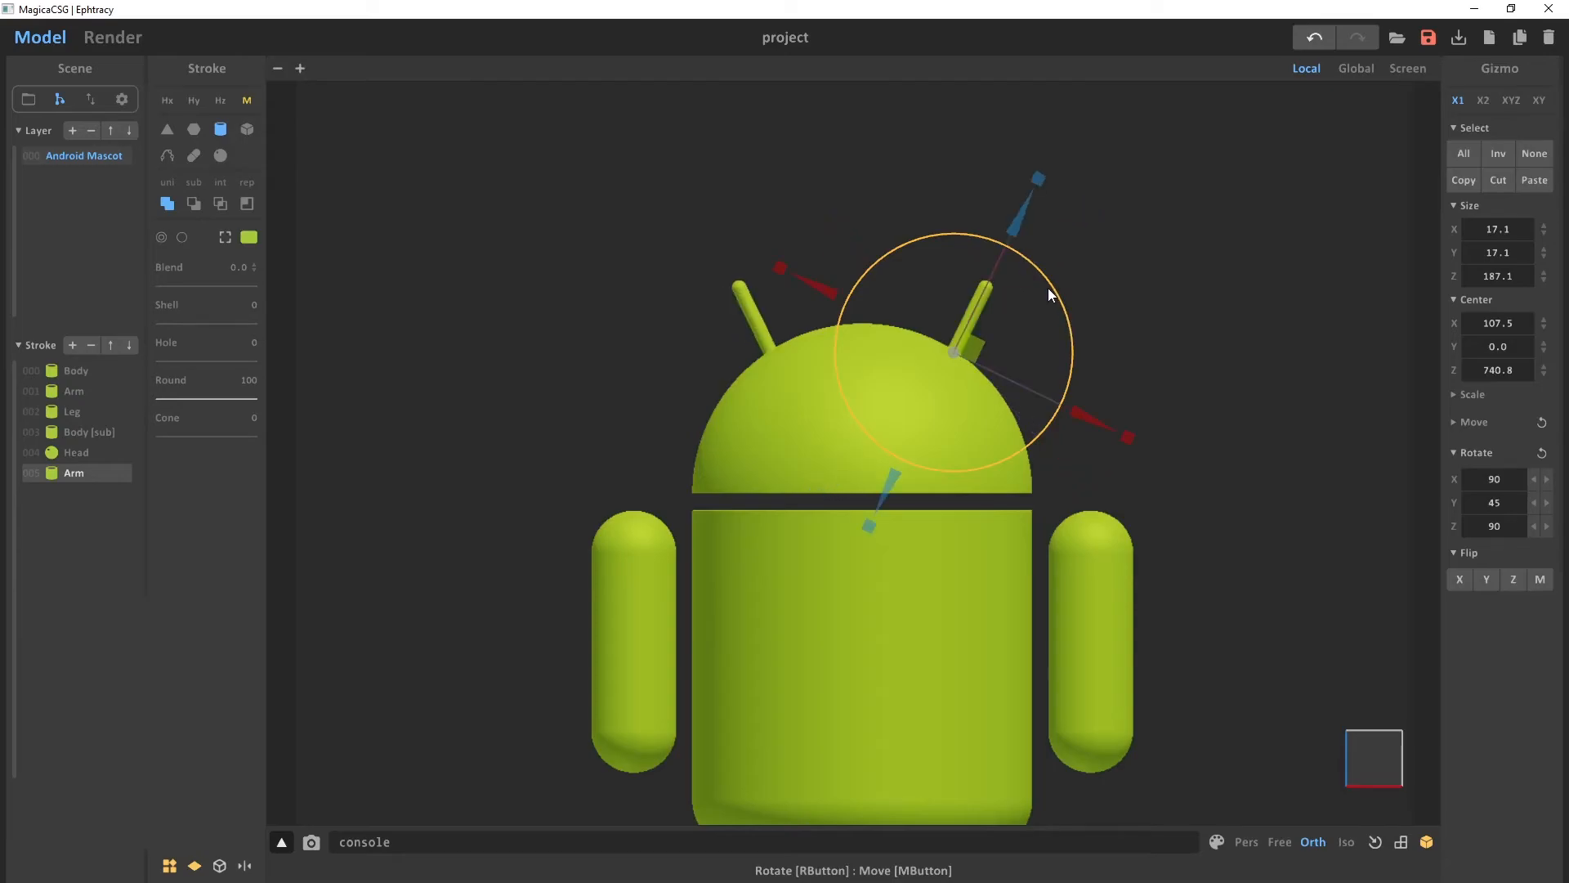
{"action": "left_click_drag", "start_coordinate": [969, 348], "coordinate": [959, 344]}
{"action": "left_click", "coordinate": [1164, 368]}
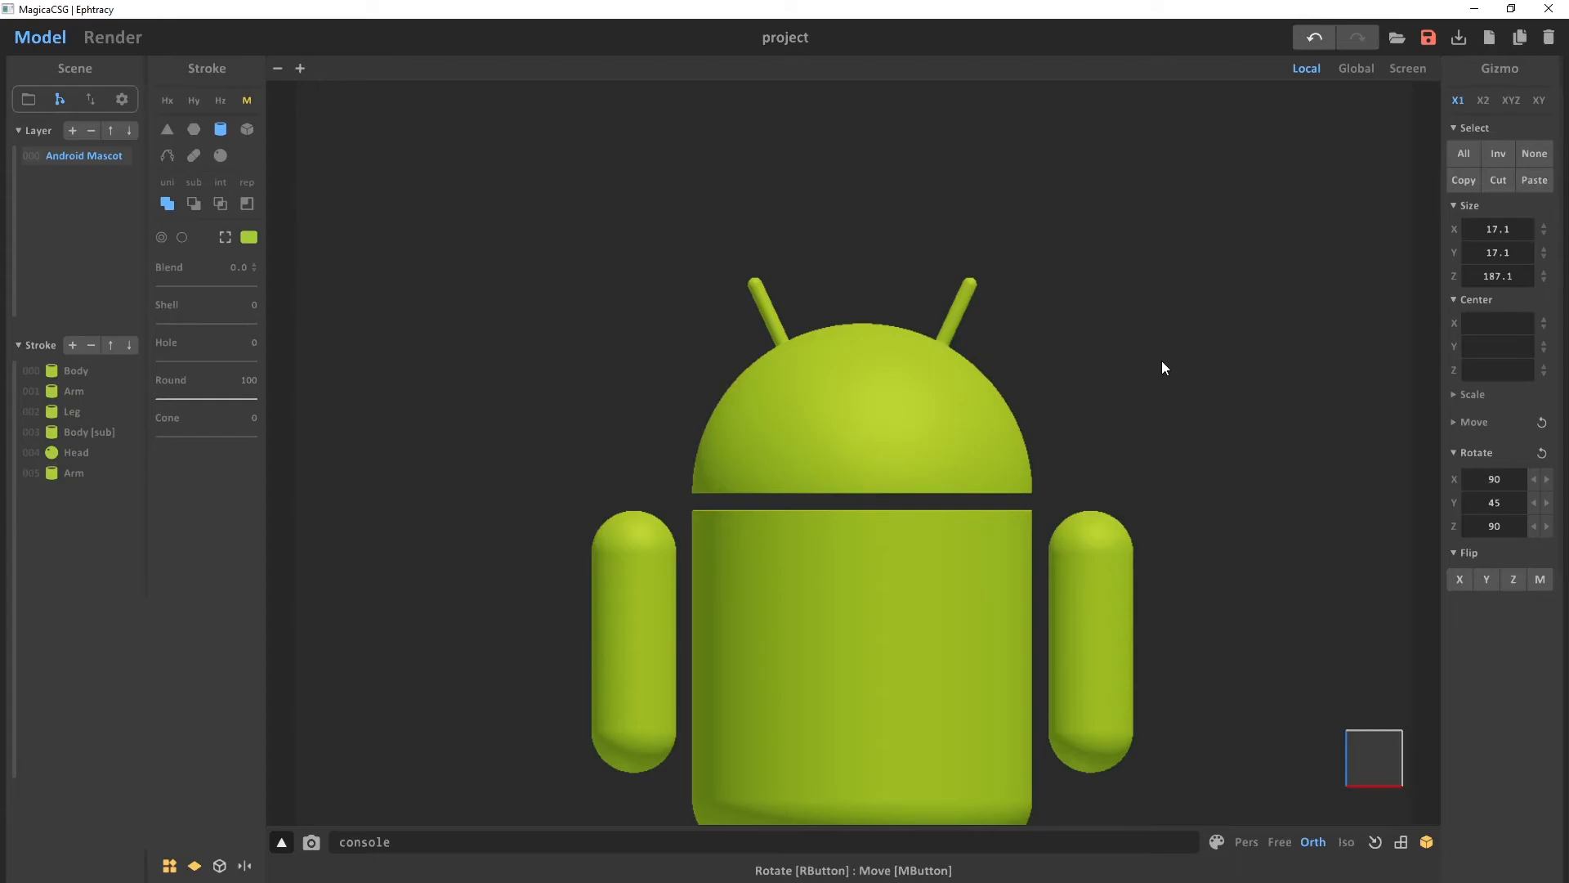
Rename the thin rod stroke as Antenna
{"action": "left_click", "coordinate": [954, 307]}
{"action": "double_click", "coordinate": [82, 472]}
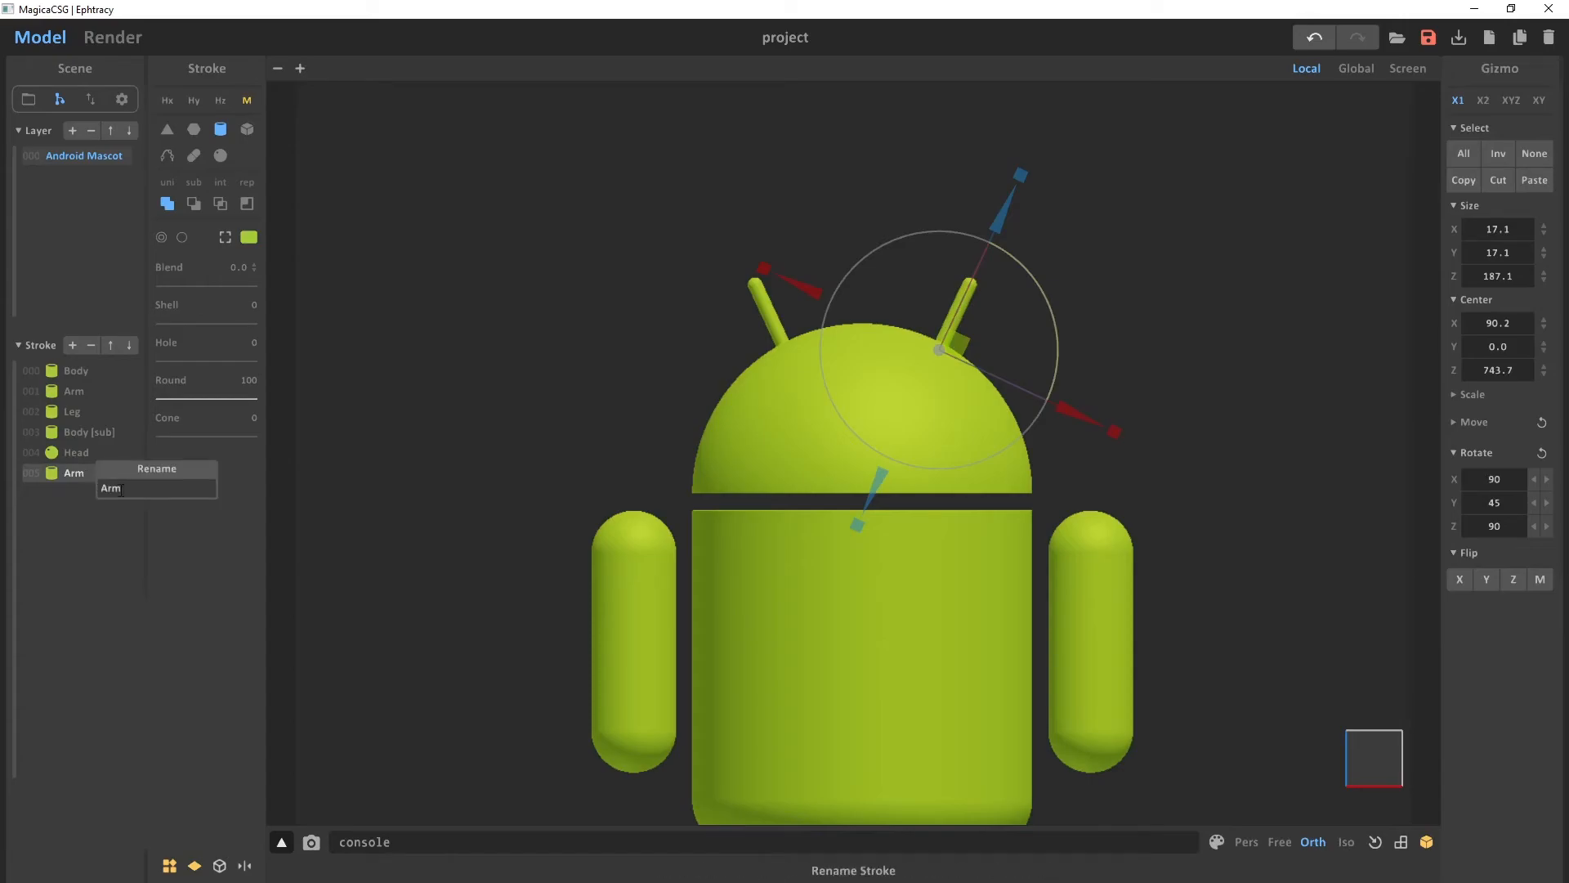
{"action": "key", "text": "BackSpace"}
{"action": "key", "text": "BackSpace"}
{"action": "type", "text": "Antenna"}
{"action": "left_click", "coordinate": [540, 231]}
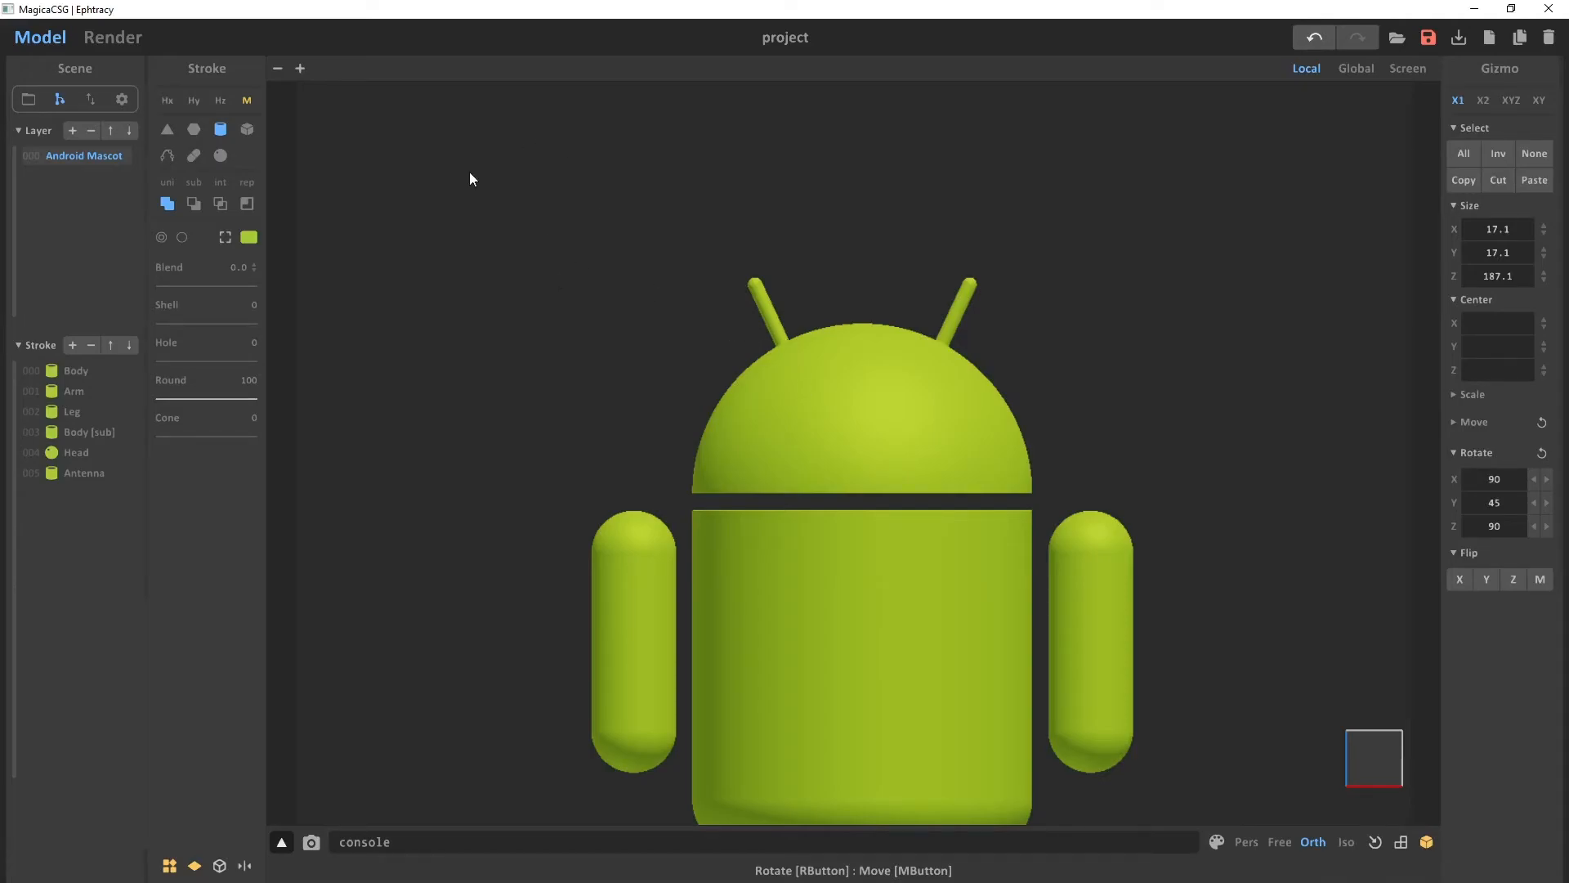
Add a mirrored sphere stroke and move it out in front of the head, to a Y center of about -245.6
{"action": "left_click", "coordinate": [221, 158]}
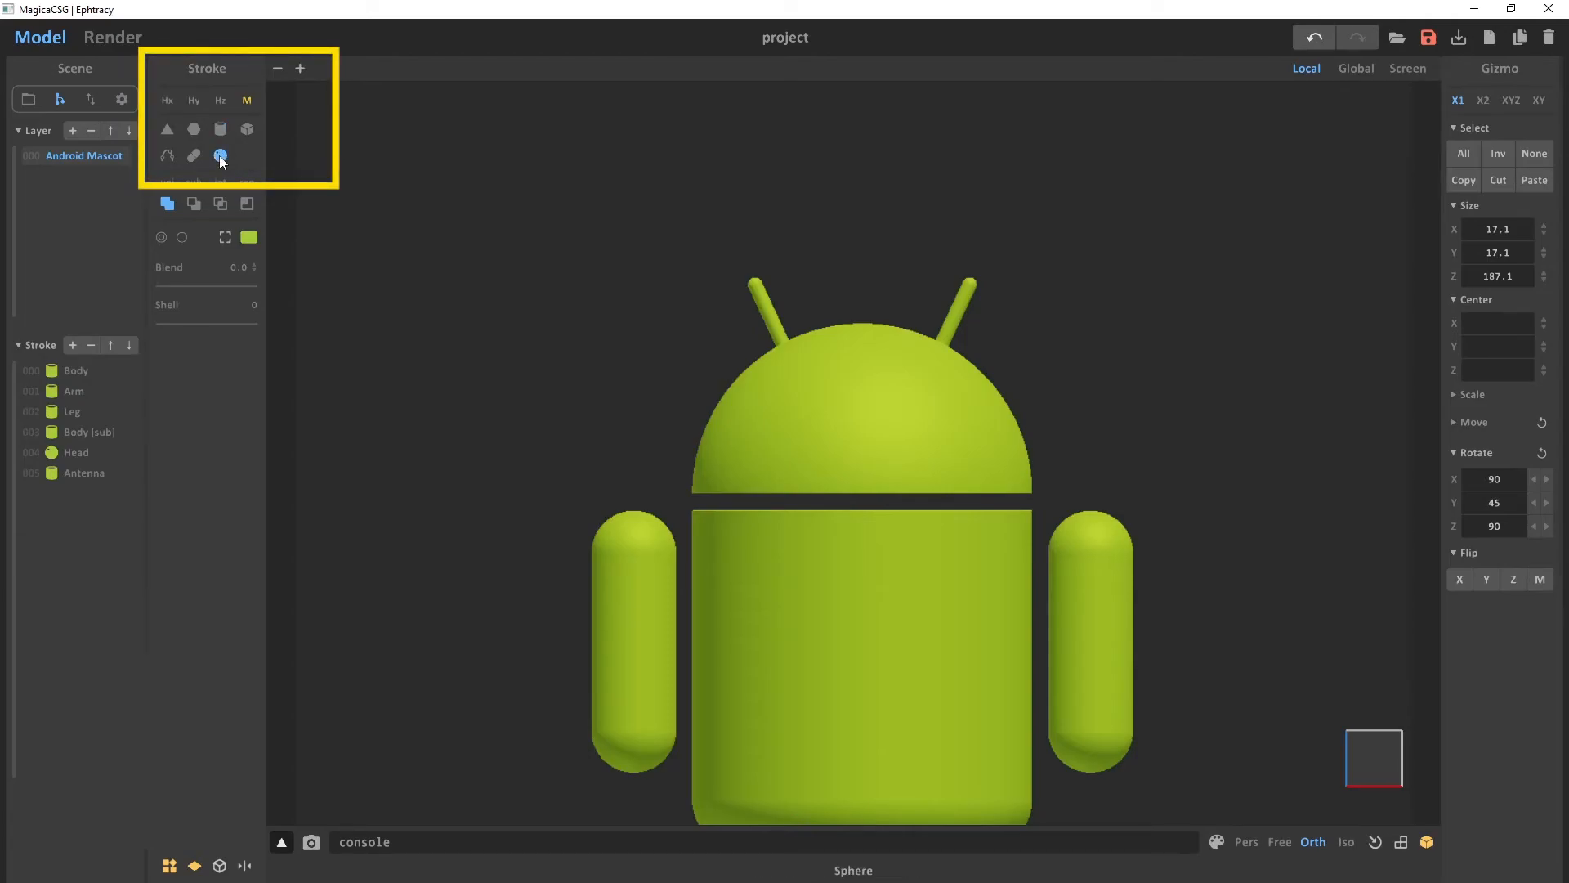
{"action": "left_click", "coordinate": [300, 70]}
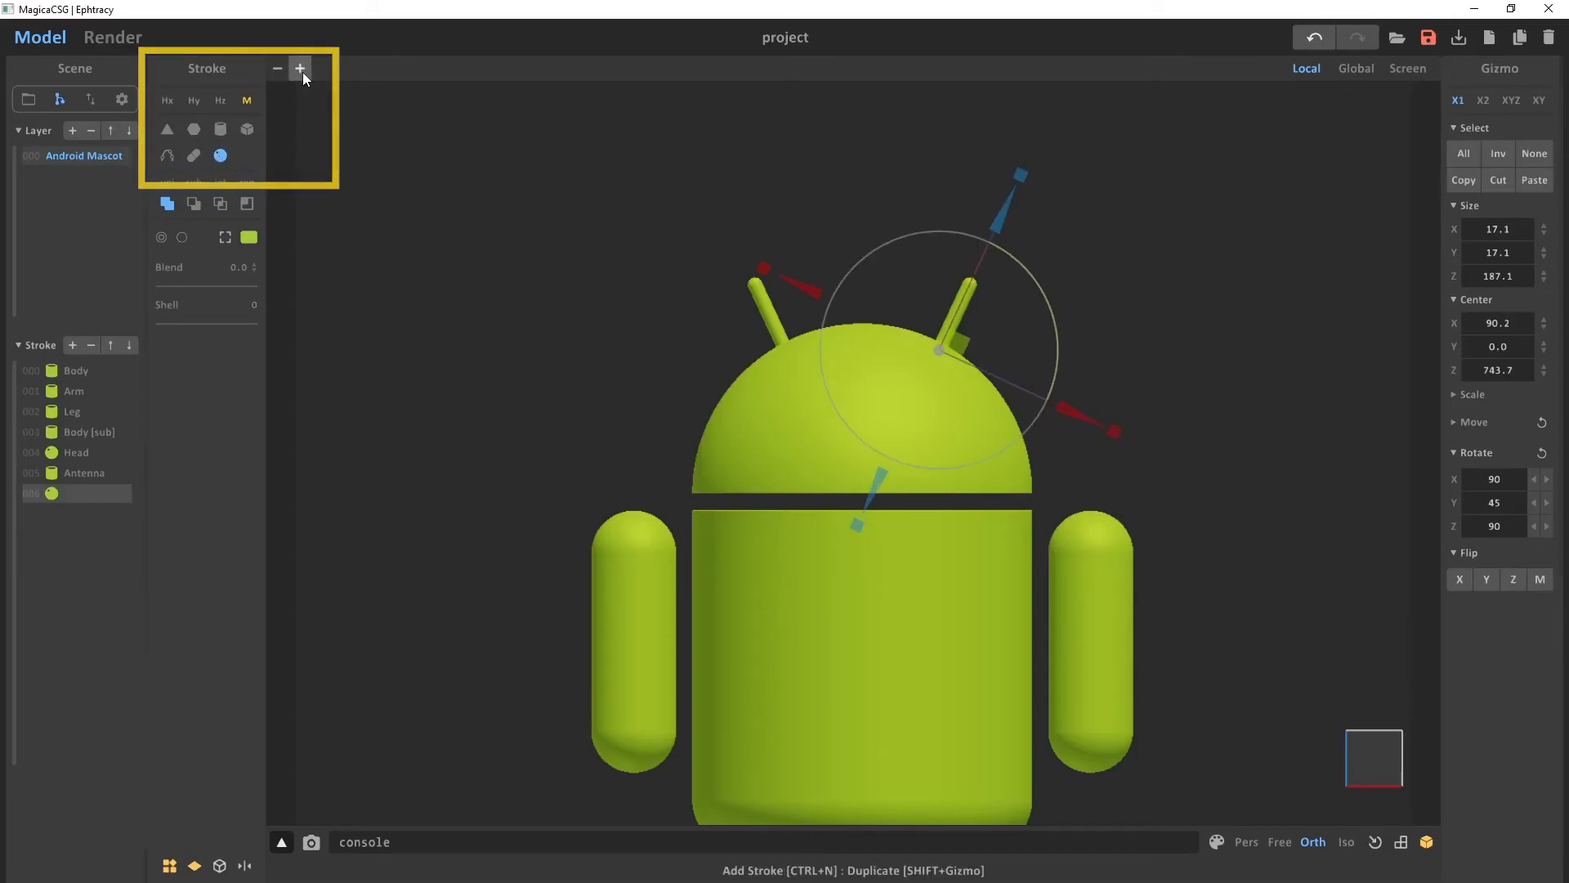
{"action": "right_click_drag", "start_coordinate": [1113, 287], "coordinate": [1023, 347]}
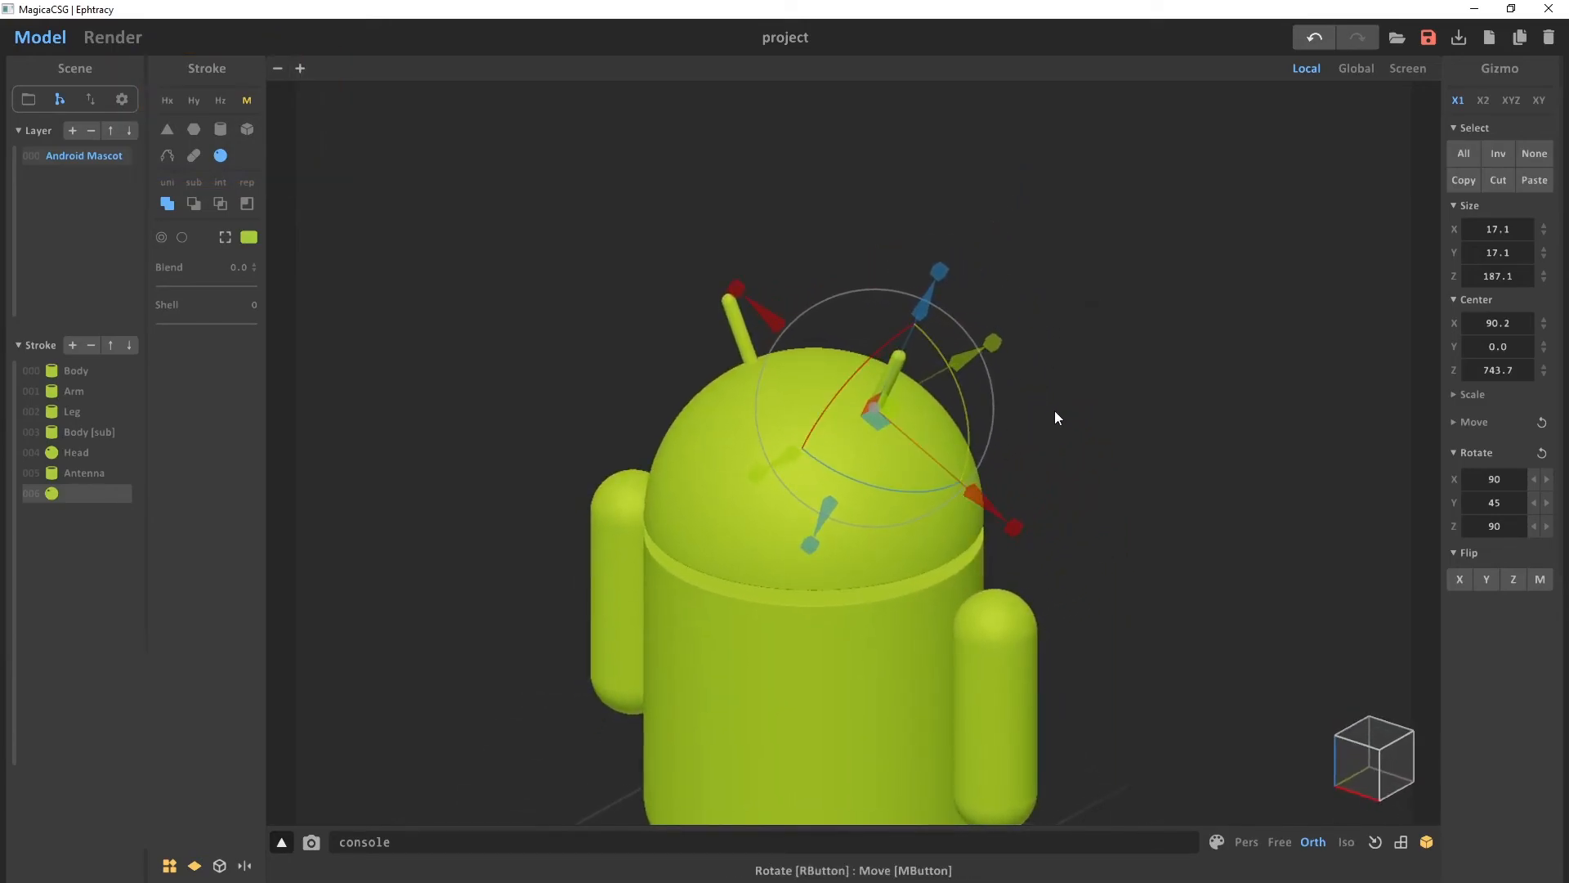
{"action": "left_click_drag", "start_coordinate": [968, 368], "coordinate": [884, 428]}
{"action": "right_click_drag", "start_coordinate": [885, 429], "coordinate": [1042, 394]}
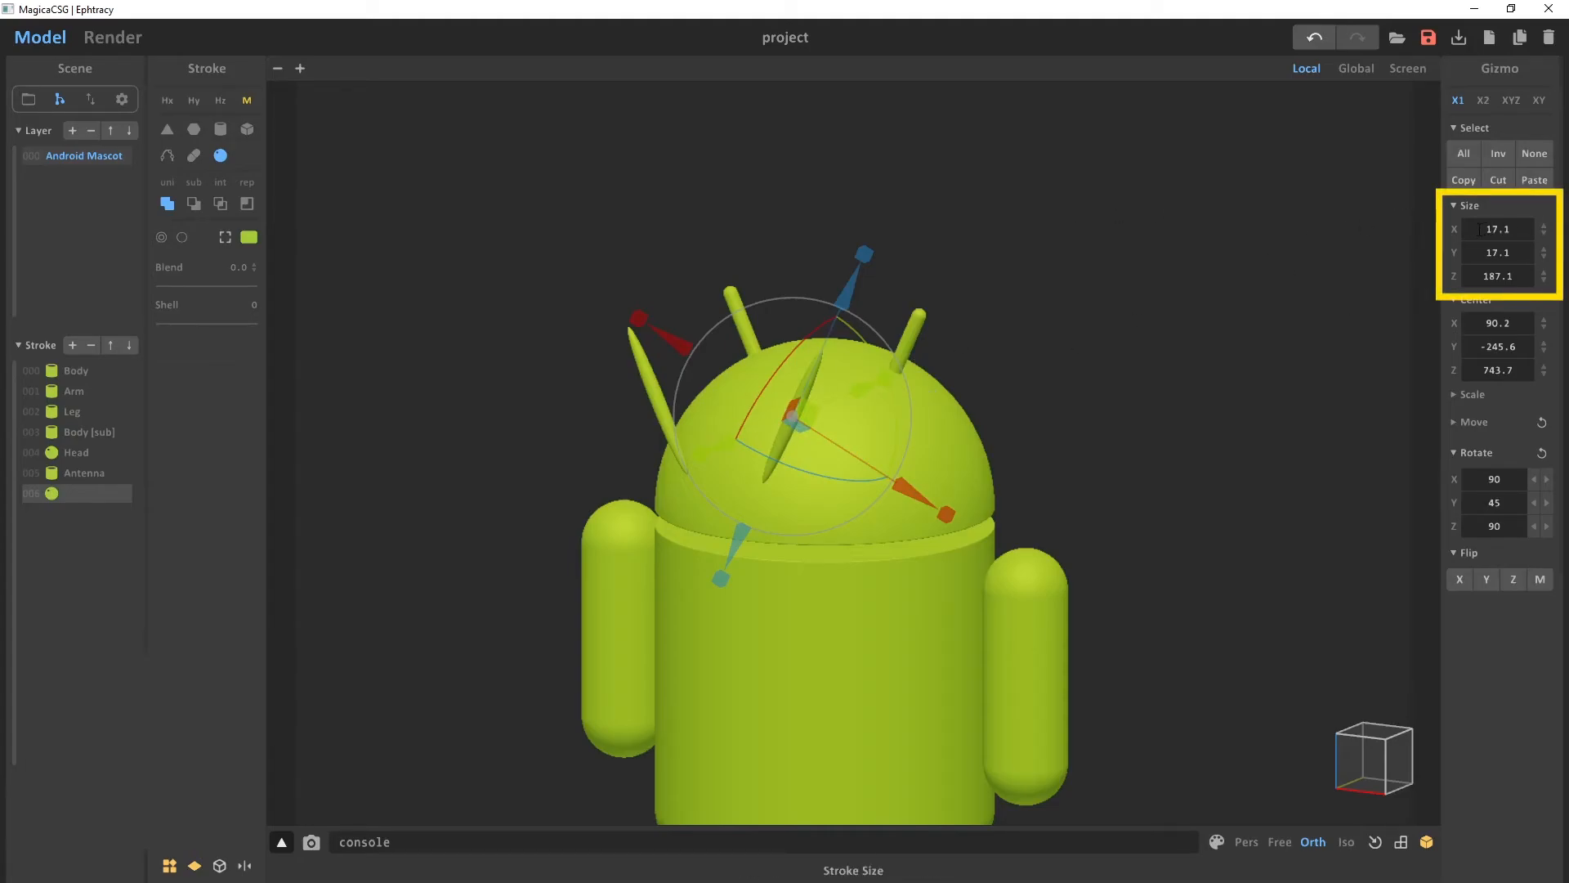
Set the new sphere's X, Y and Z sizes to 30
{"action": "left_click_drag", "start_coordinate": [1480, 230], "coordinate": [1527, 250]}
{"action": "type", "text": "3"}
{"action": "type", "text": "30"}
{"action": "left_click_drag", "start_coordinate": [1515, 256], "coordinate": [1447, 276]}
{"action": "type", "text": "30"}
{"action": "key", "text": "Return"}
{"action": "scroll", "coordinate": [1124, 340], "scroll_direction": "up", "scroll_amount": 2}
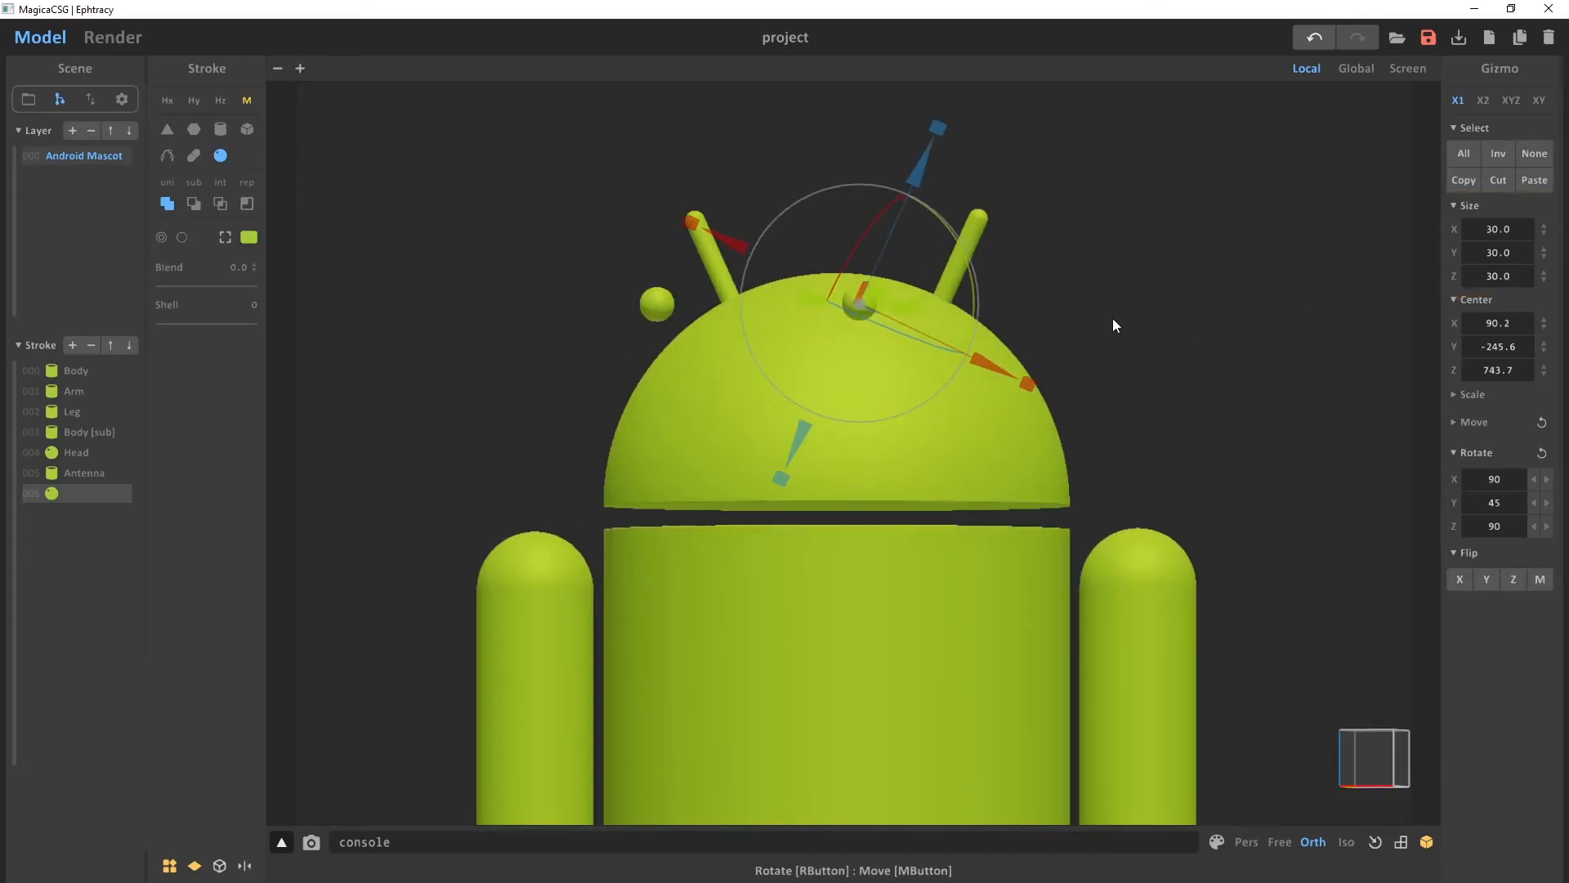
Scale the sphere uniformly on all three axes to a size of about 58.2
{"action": "right_click_drag", "start_coordinate": [1140, 272], "coordinate": [1131, 391]}
{"action": "left_click", "coordinate": [1510, 100]}
{"action": "left_click_drag", "start_coordinate": [951, 541], "coordinate": [970, 548]}
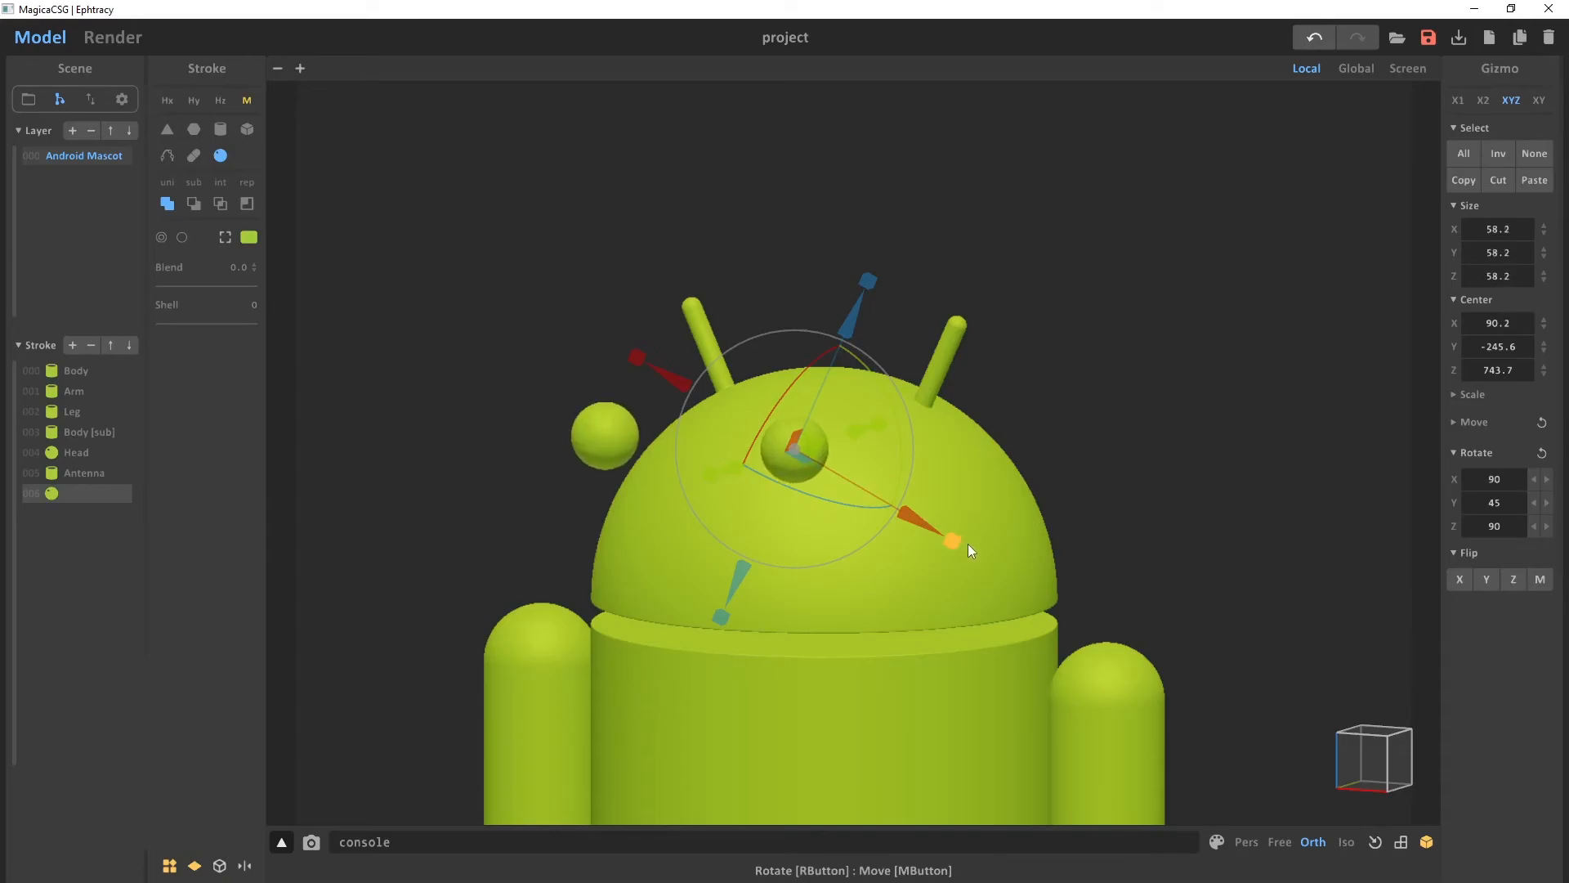
Place the mirrored spheres partly embedded in the face as eyes, centered at about X 84.6, Y -120.8 and Z 691.1
{"action": "right_click_drag", "start_coordinate": [1018, 493], "coordinate": [1030, 396]}
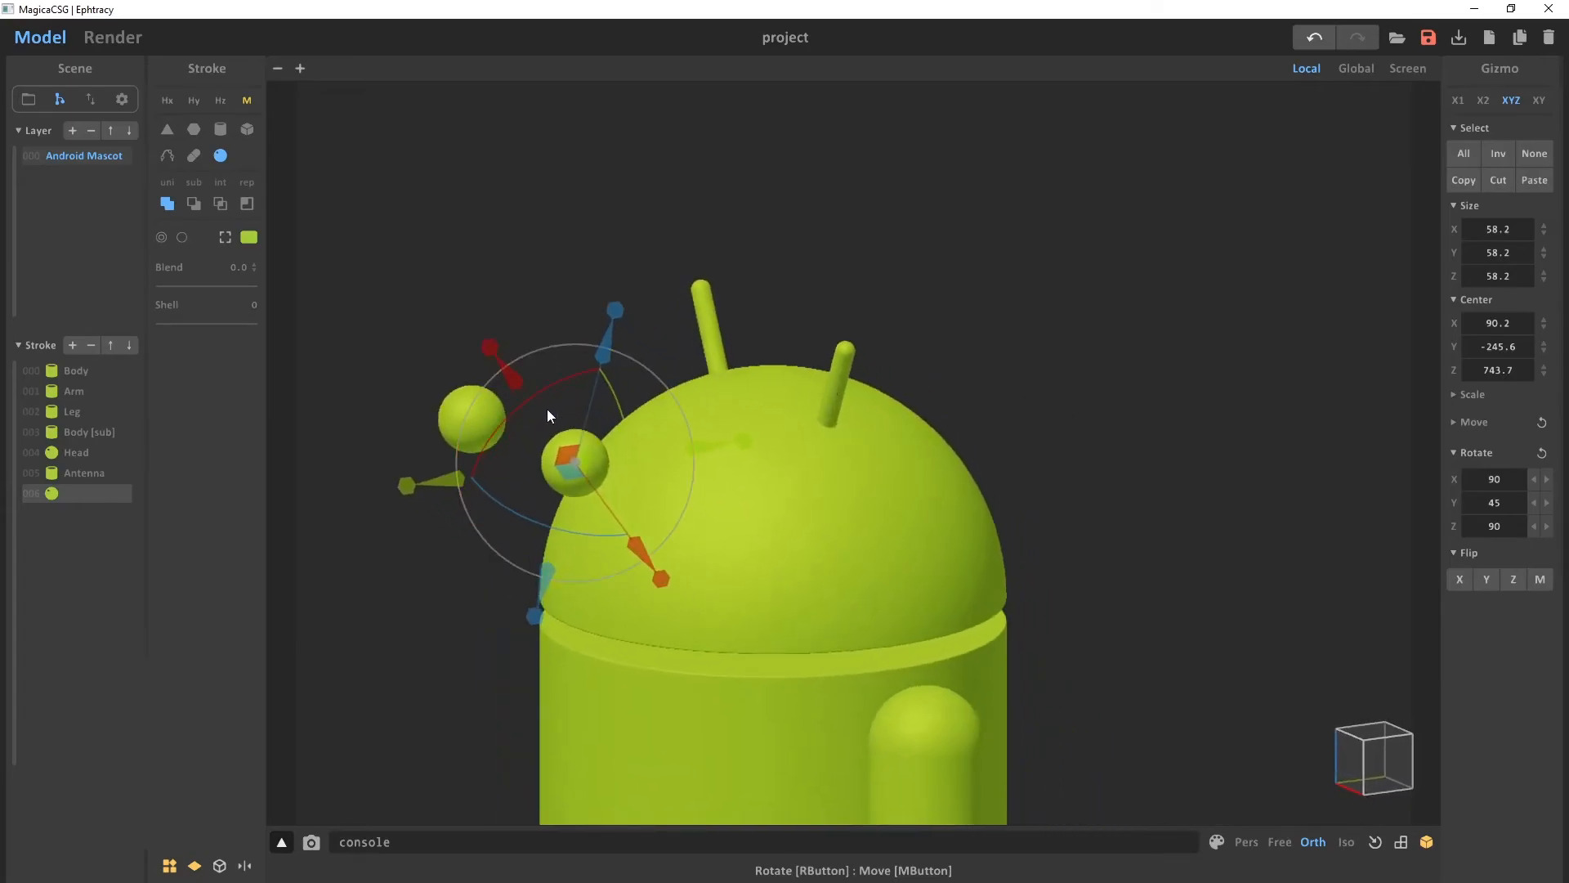
{"action": "left_click_drag", "start_coordinate": [545, 454], "coordinate": [803, 460]}
{"action": "left_click", "coordinate": [1352, 757]}
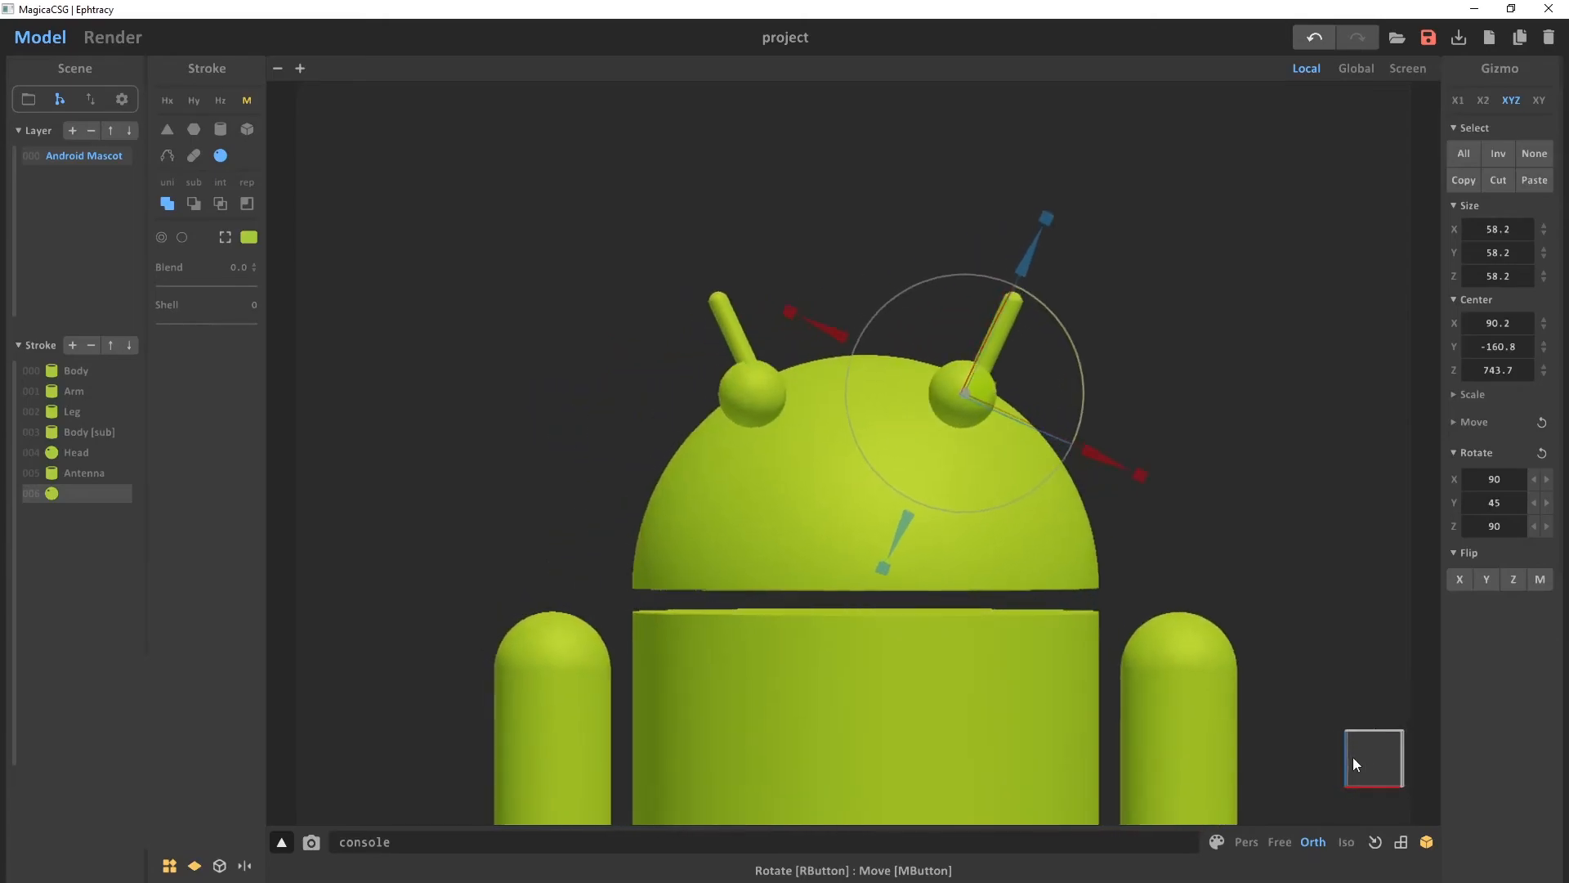
{"action": "left_click_drag", "start_coordinate": [986, 385], "coordinate": [973, 452]}
{"action": "left_click_drag", "start_coordinate": [1373, 755], "coordinate": [1343, 762]}
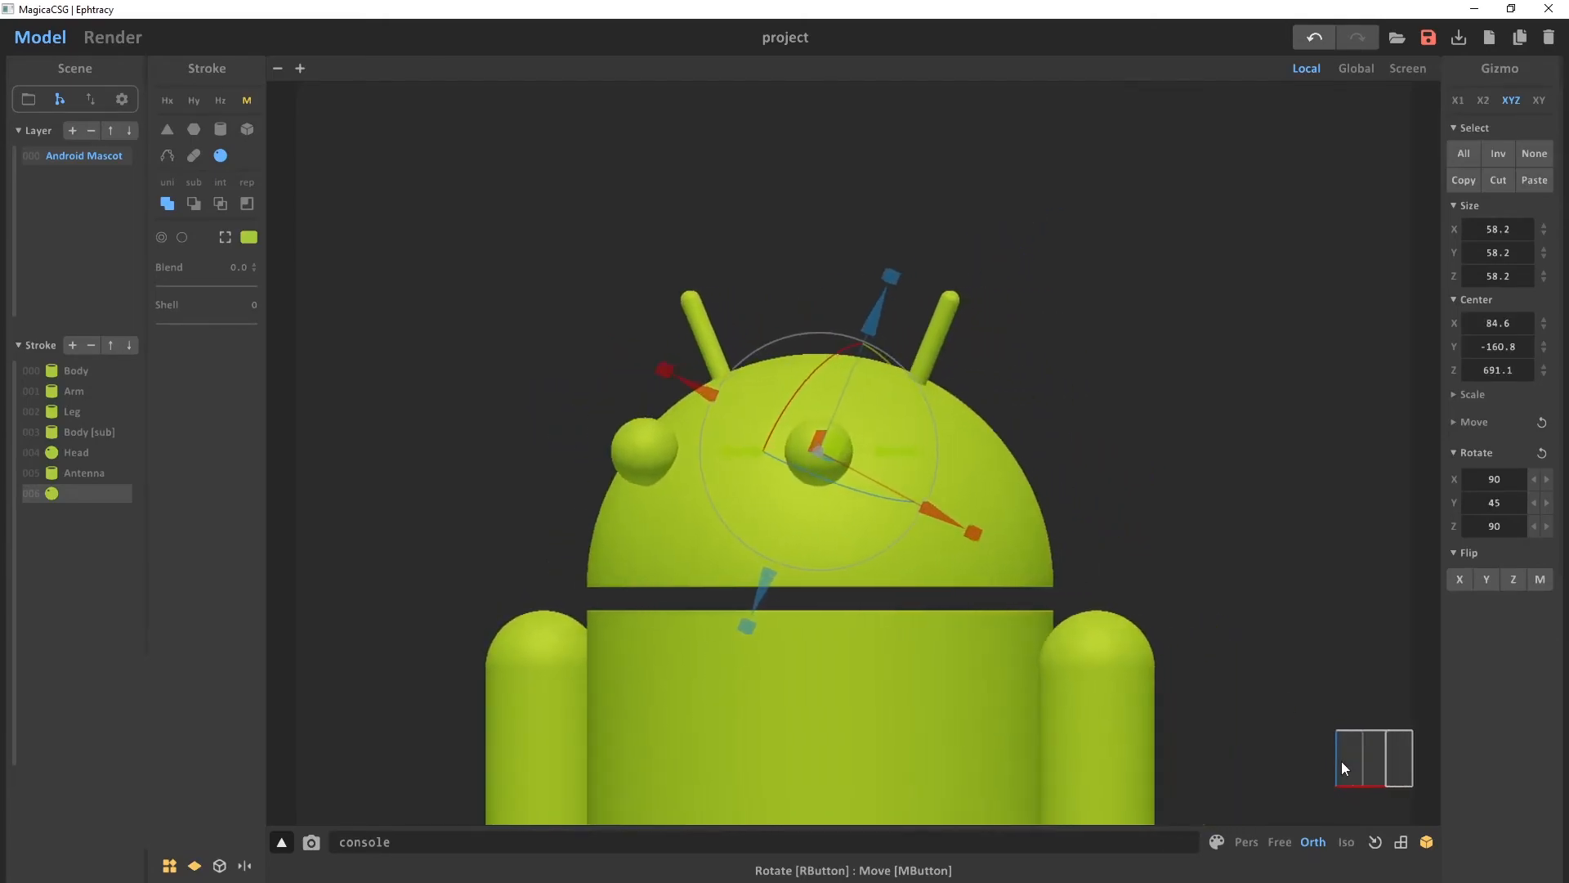
{"action": "left_click", "coordinate": [1401, 767]}
{"action": "left_click_drag", "start_coordinate": [629, 450], "coordinate": [674, 445]}
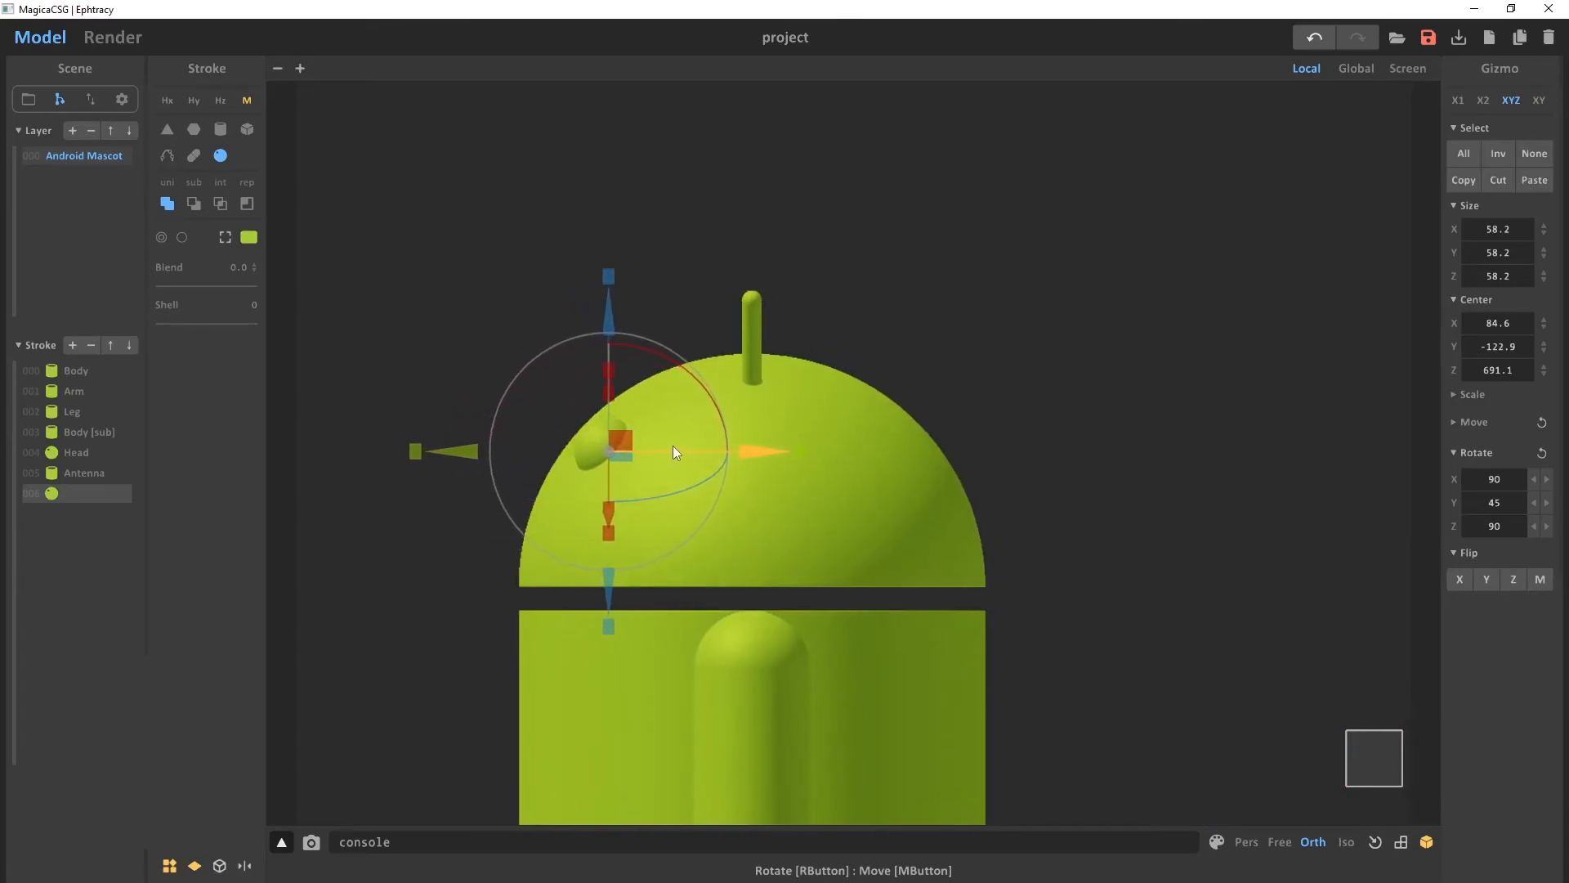
{"action": "right_click_drag", "start_coordinate": [674, 445], "coordinate": [685, 258]}
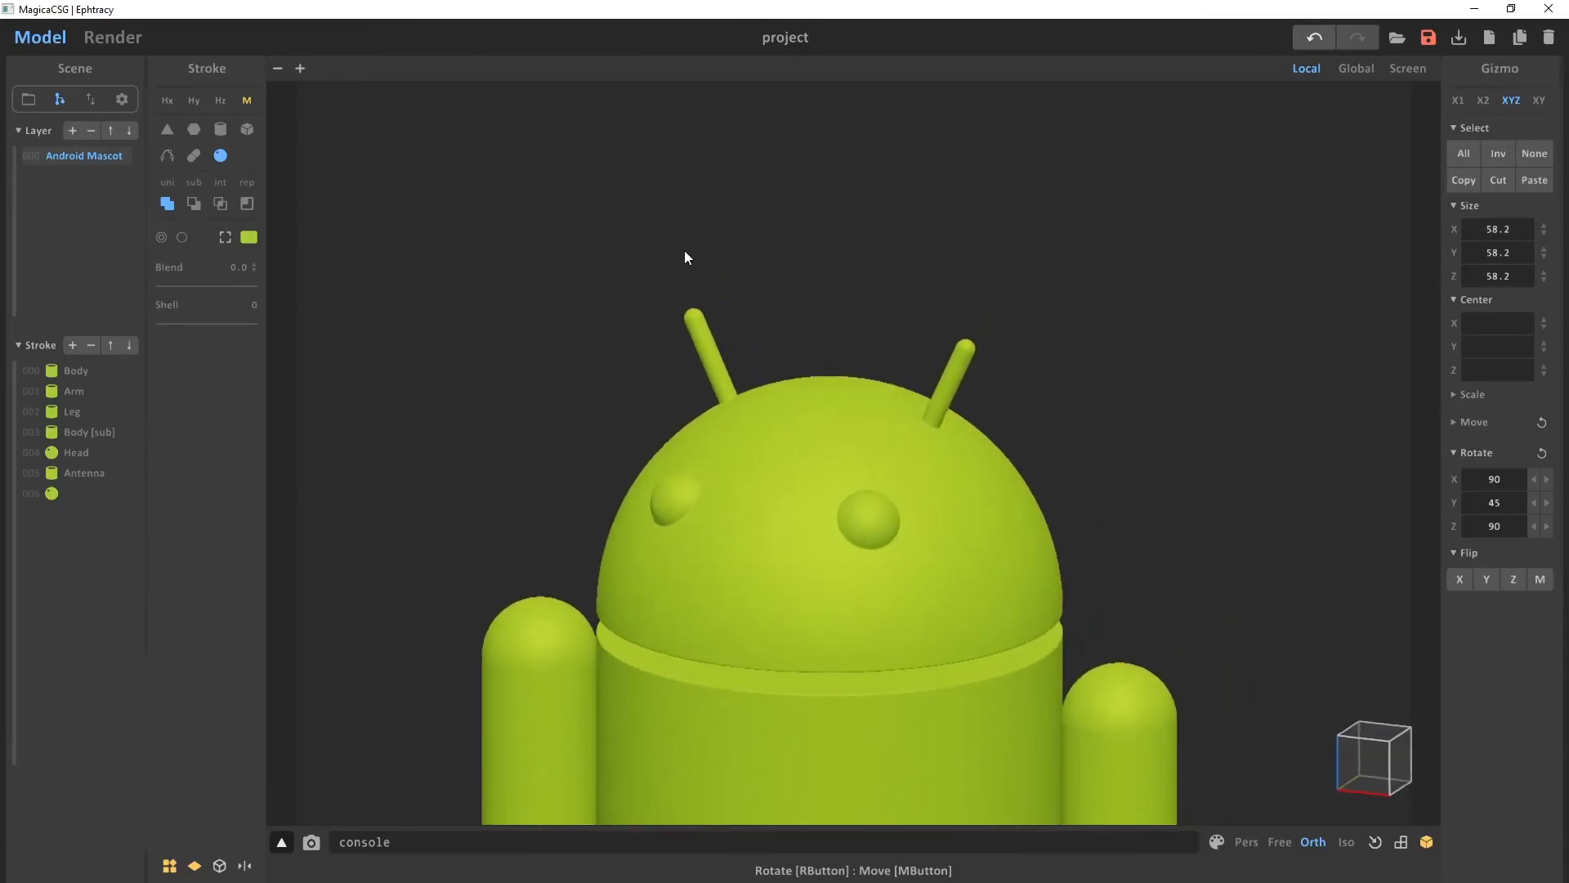
Color the eye spheres white, with saturation 0 and value 255
{"action": "left_click", "coordinate": [876, 518]}
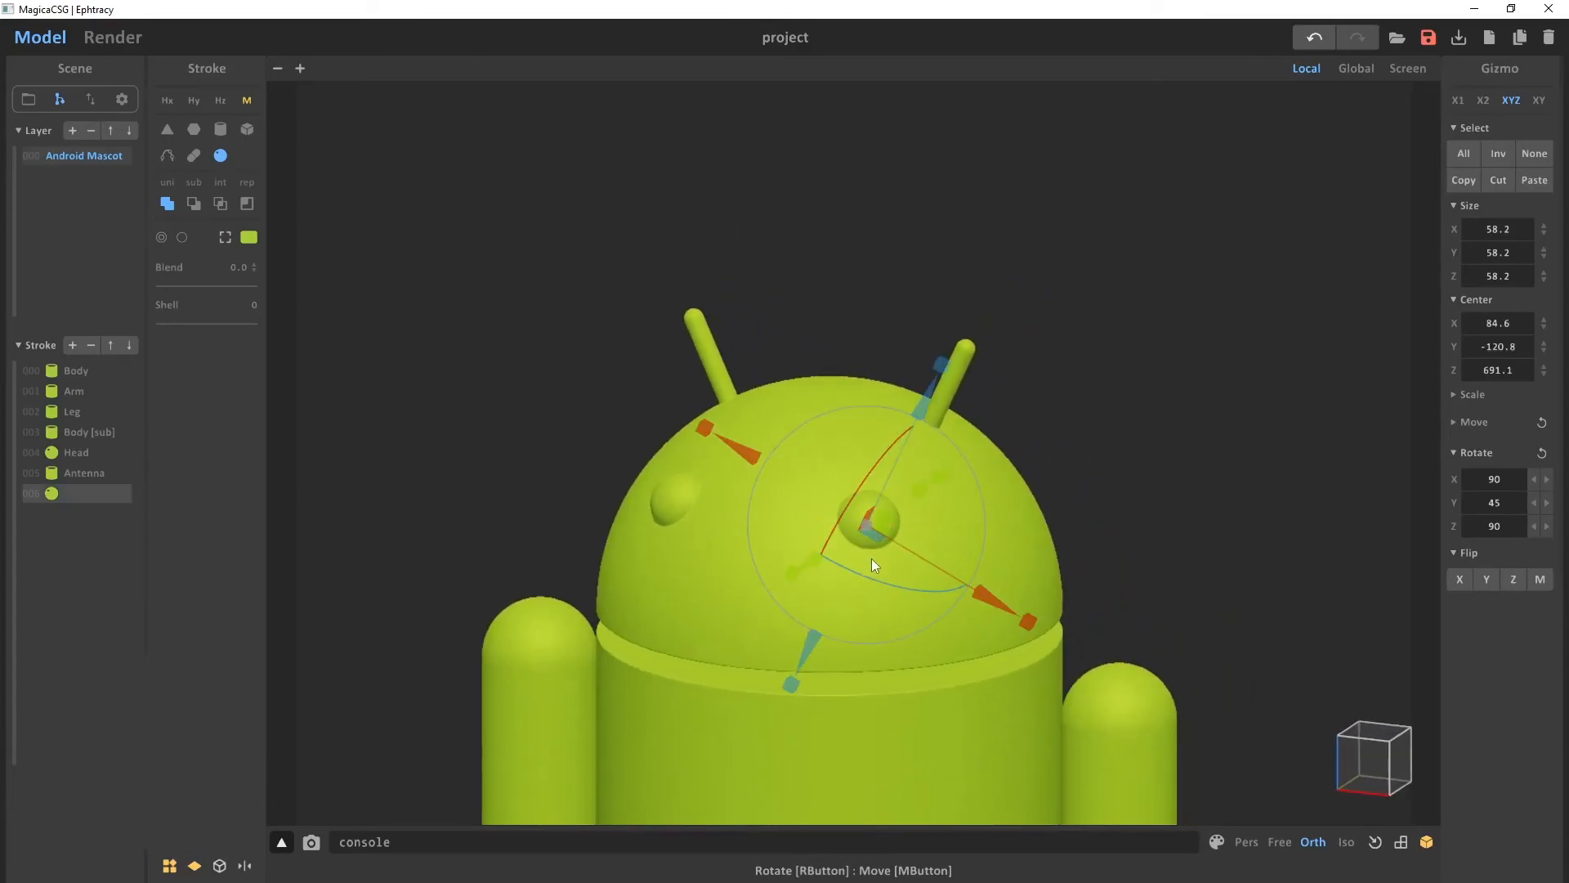
{"action": "left_click", "coordinate": [248, 238]}
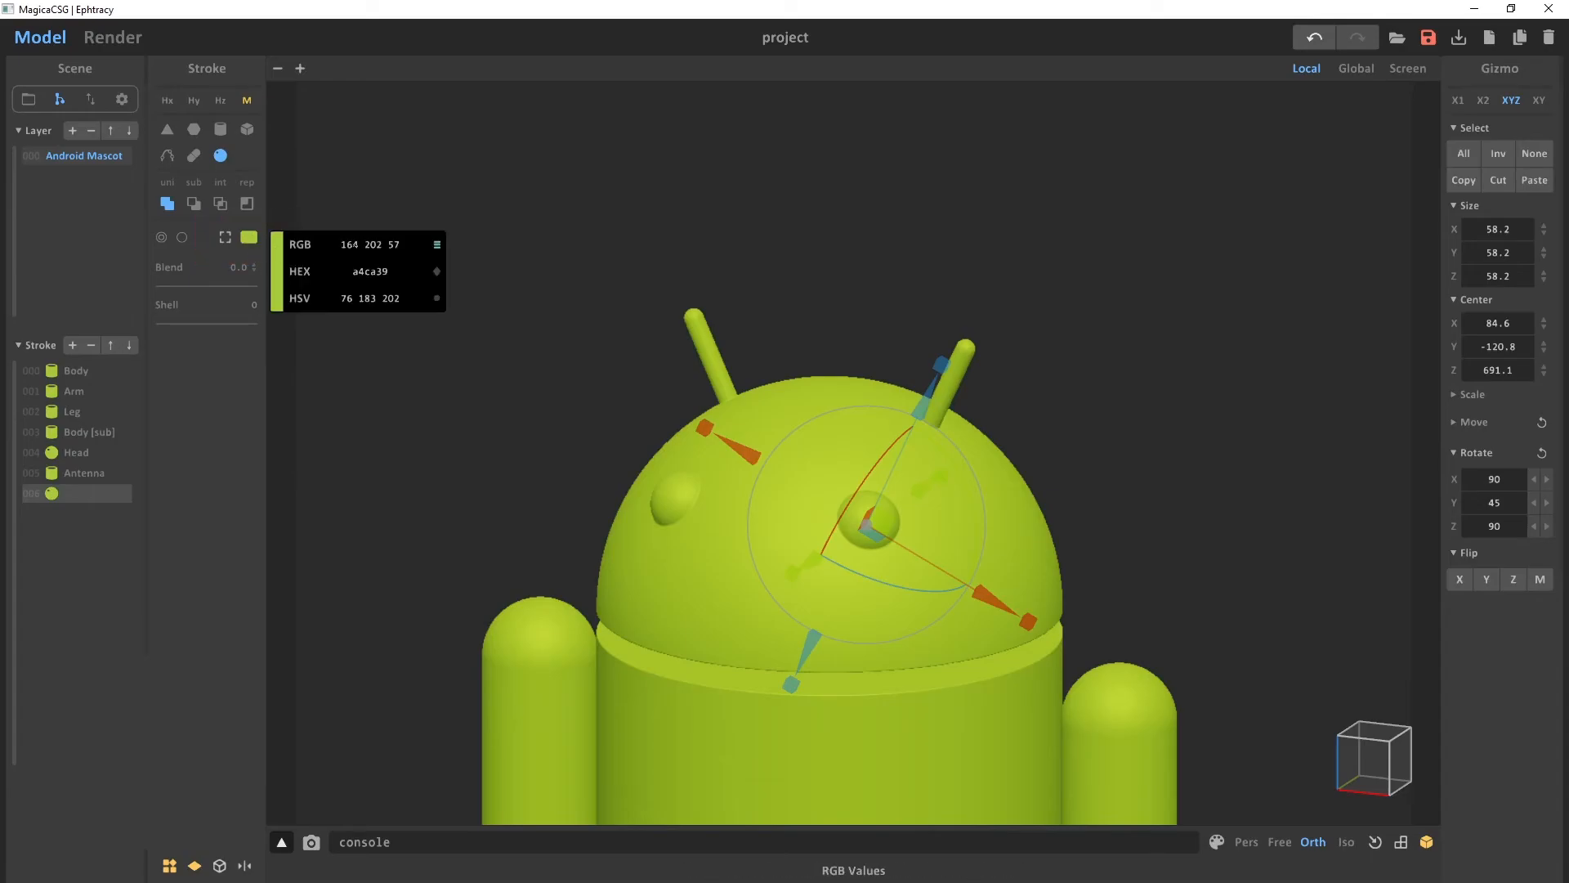
{"action": "left_click", "coordinate": [437, 245]}
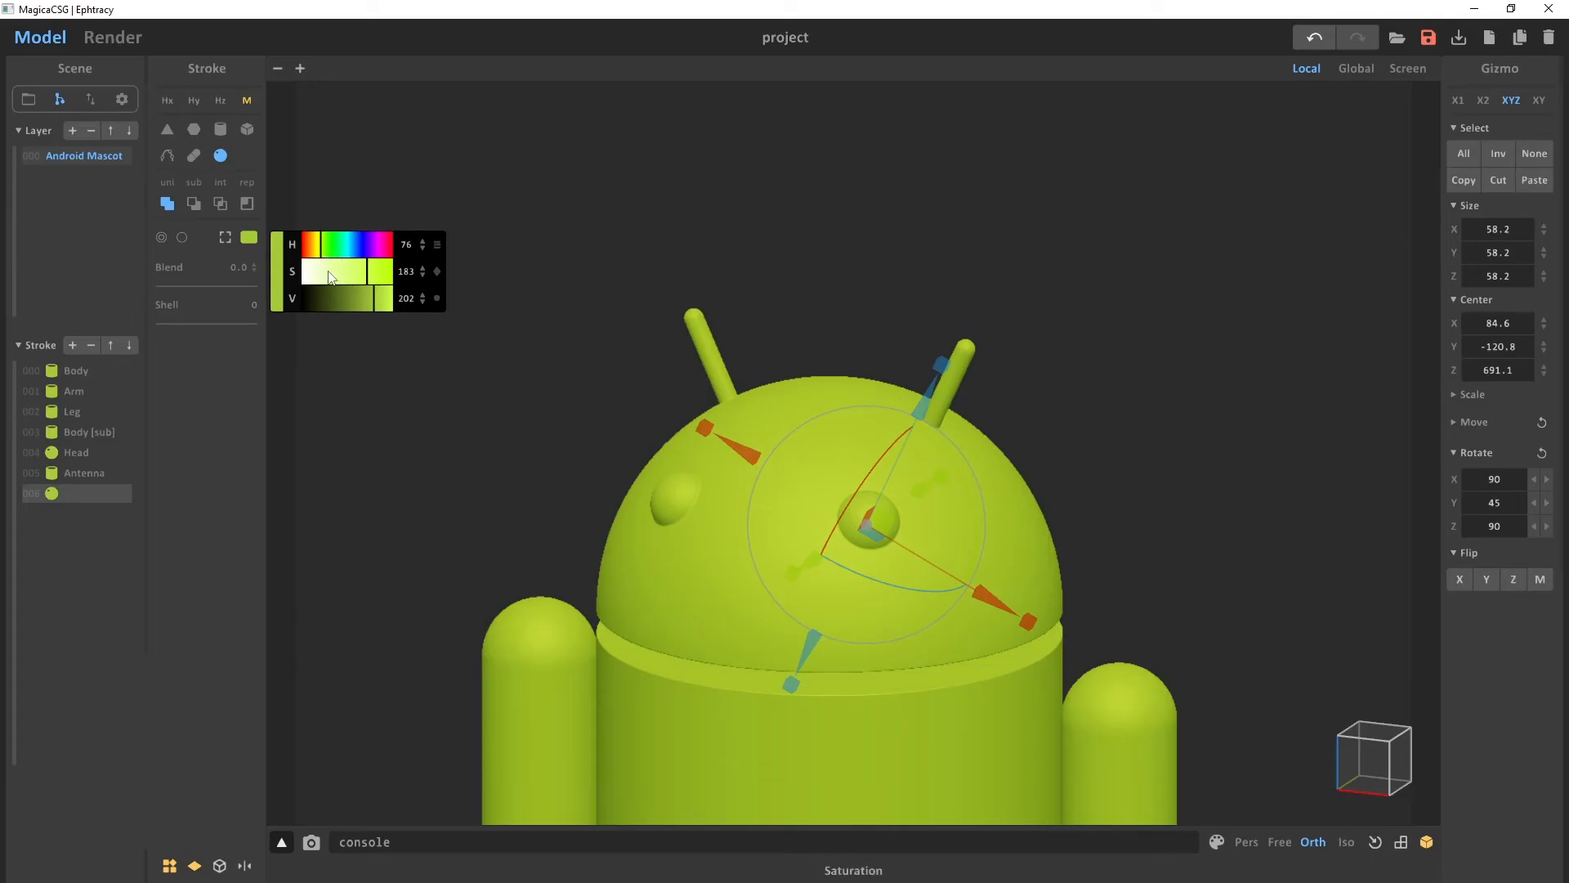
{"action": "mouse_move", "coordinate": [364, 274]}
{"action": "left_mouse_down"}
{"action": "mouse_move", "coordinate": [301, 273]}
{"action": "mouse_move", "coordinate": [448, 301]}
{"action": "left_mouse_up"}
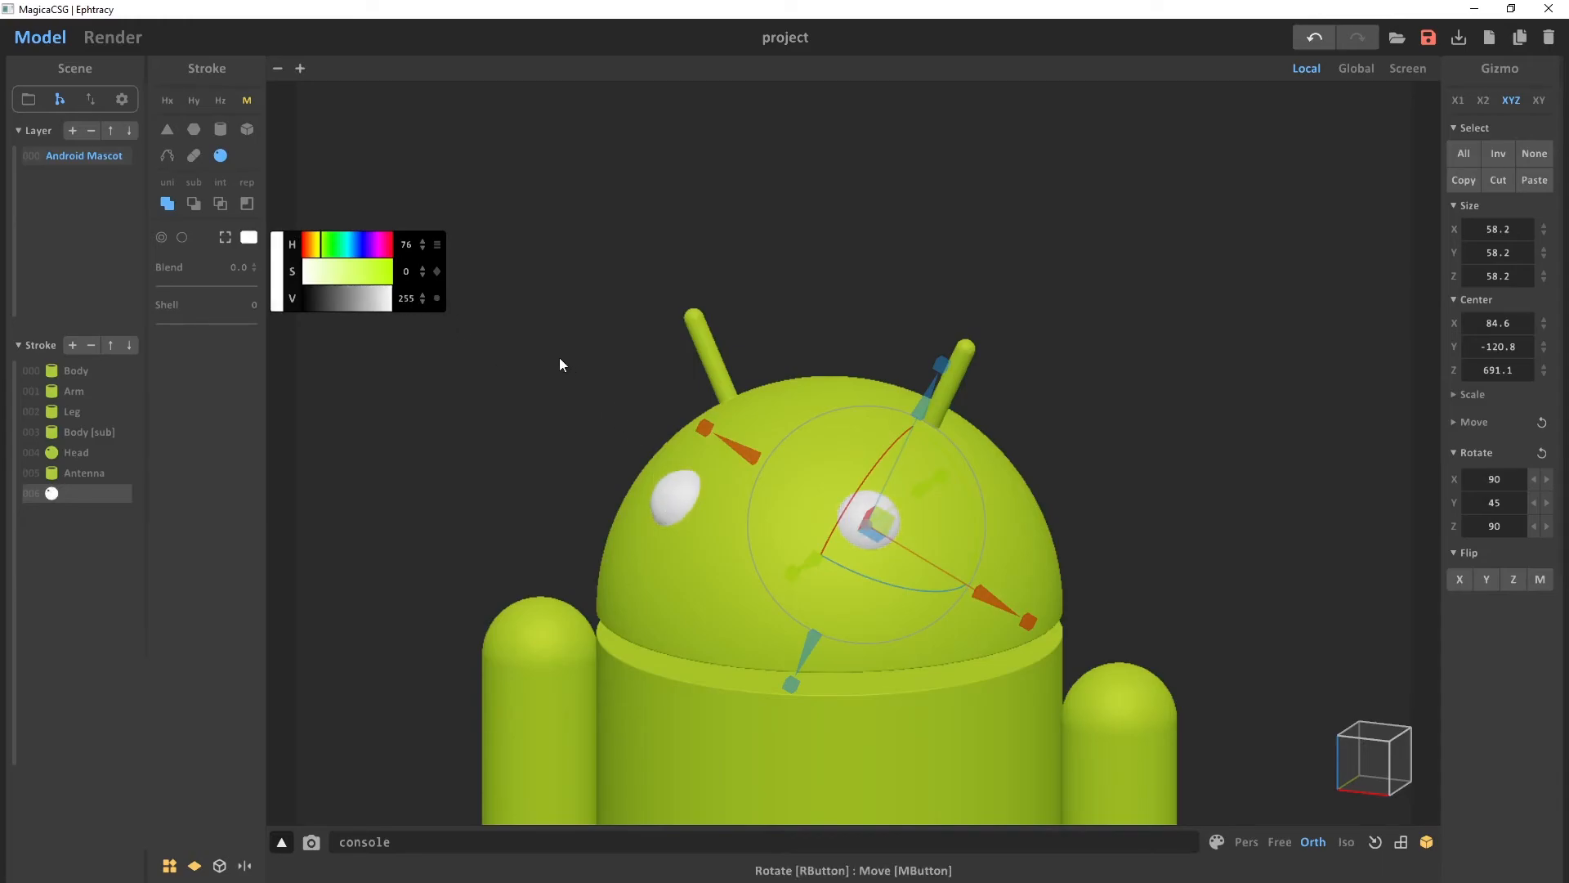
Rename the white sphere stroke as Eye
{"action": "right_click", "coordinate": [90, 493]}
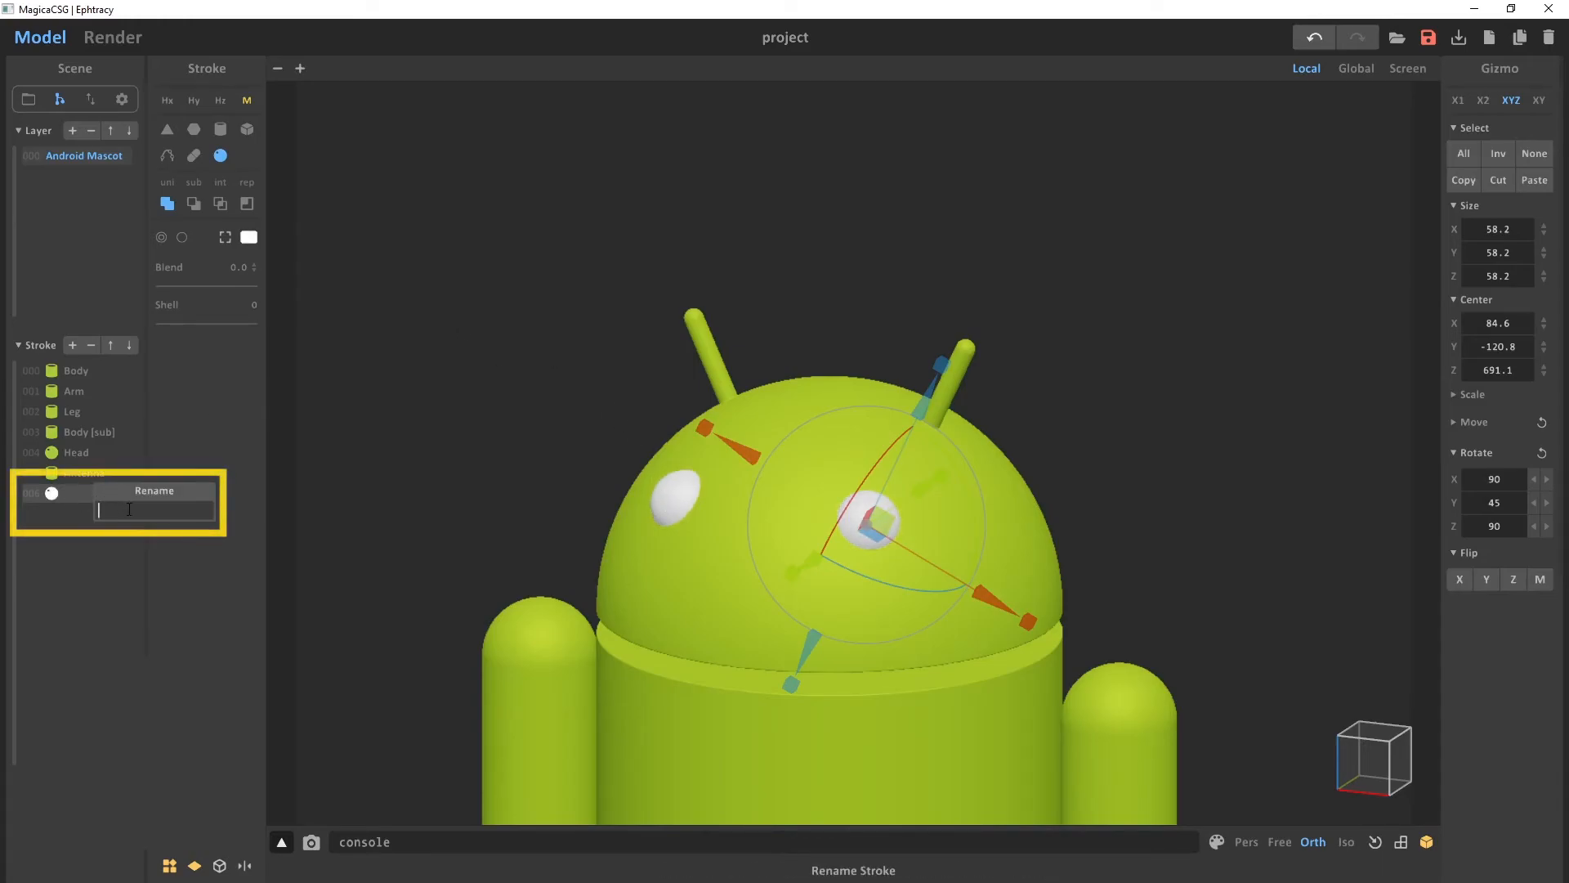
{"action": "type", "text": "Eye"}
{"action": "key", "text": "Return"}
{"action": "mouse_move", "coordinate": [507, 384]}
{"action": "right_mouse_down"}
{"action": "mouse_move", "coordinate": [626, 376]}
{"action": "mouse_move", "coordinate": [463, 404]}
{"action": "mouse_move", "coordinate": [619, 434]}
{"action": "right_mouse_up"}
{"action": "scroll", "coordinate": [703, 560], "scroll_direction": "down", "scroll_amount": 5}
{"action": "right_click_drag", "start_coordinate": [703, 560], "coordinate": [962, 357]}
{"action": "scroll", "coordinate": [830, 392], "scroll_direction": "up", "scroll_amount": 2}
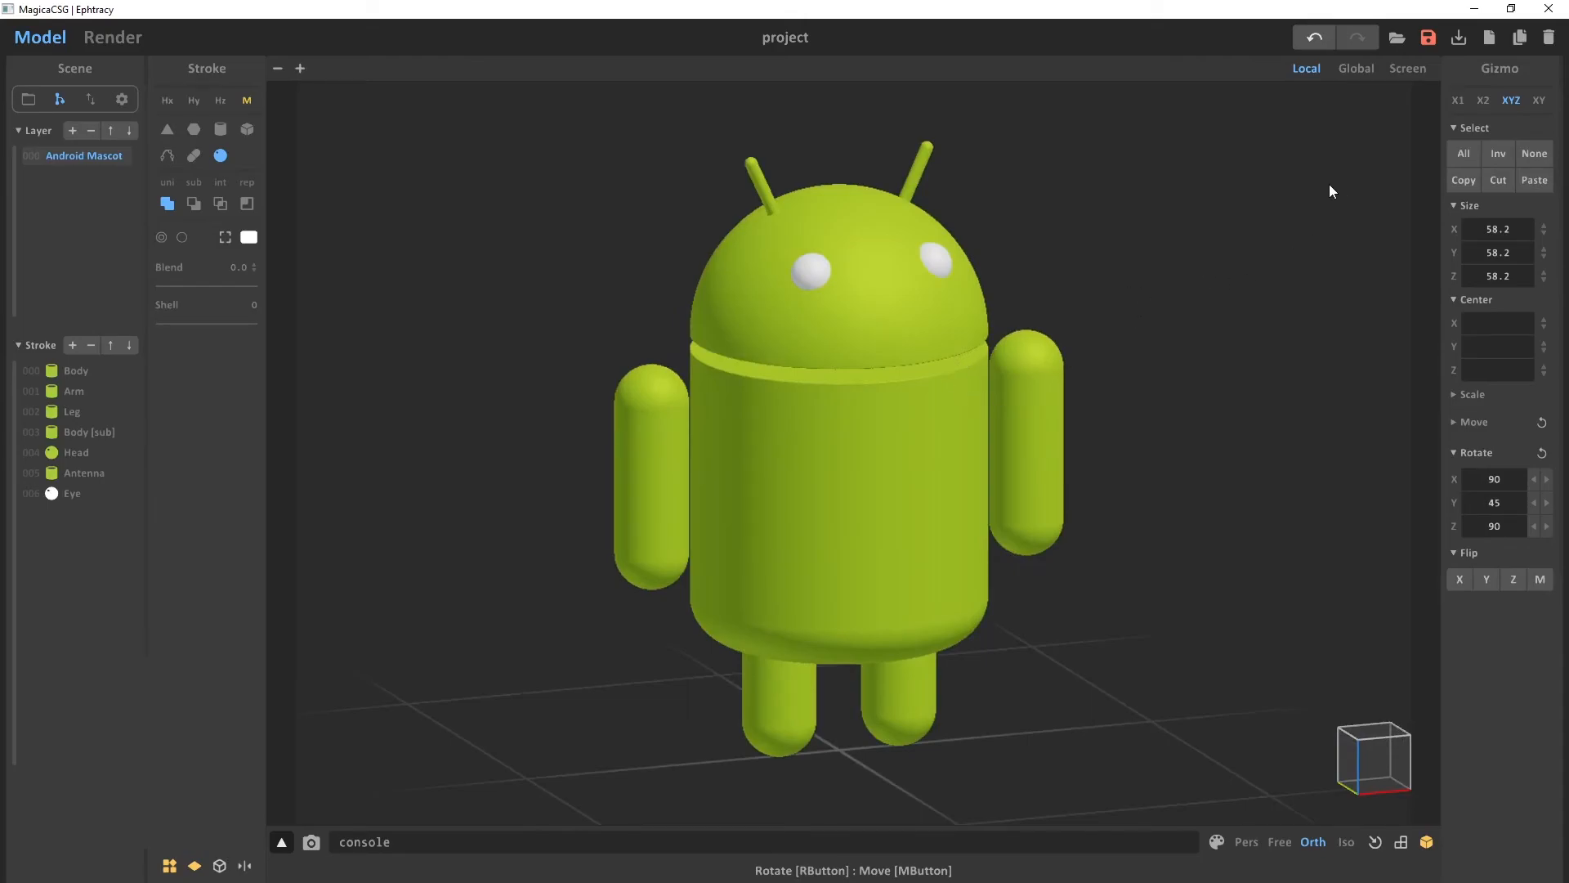
Save the project under the file name Android Mascot
{"action": "left_click", "coordinate": [1428, 38]}
{"action": "key", "text": "Return"}
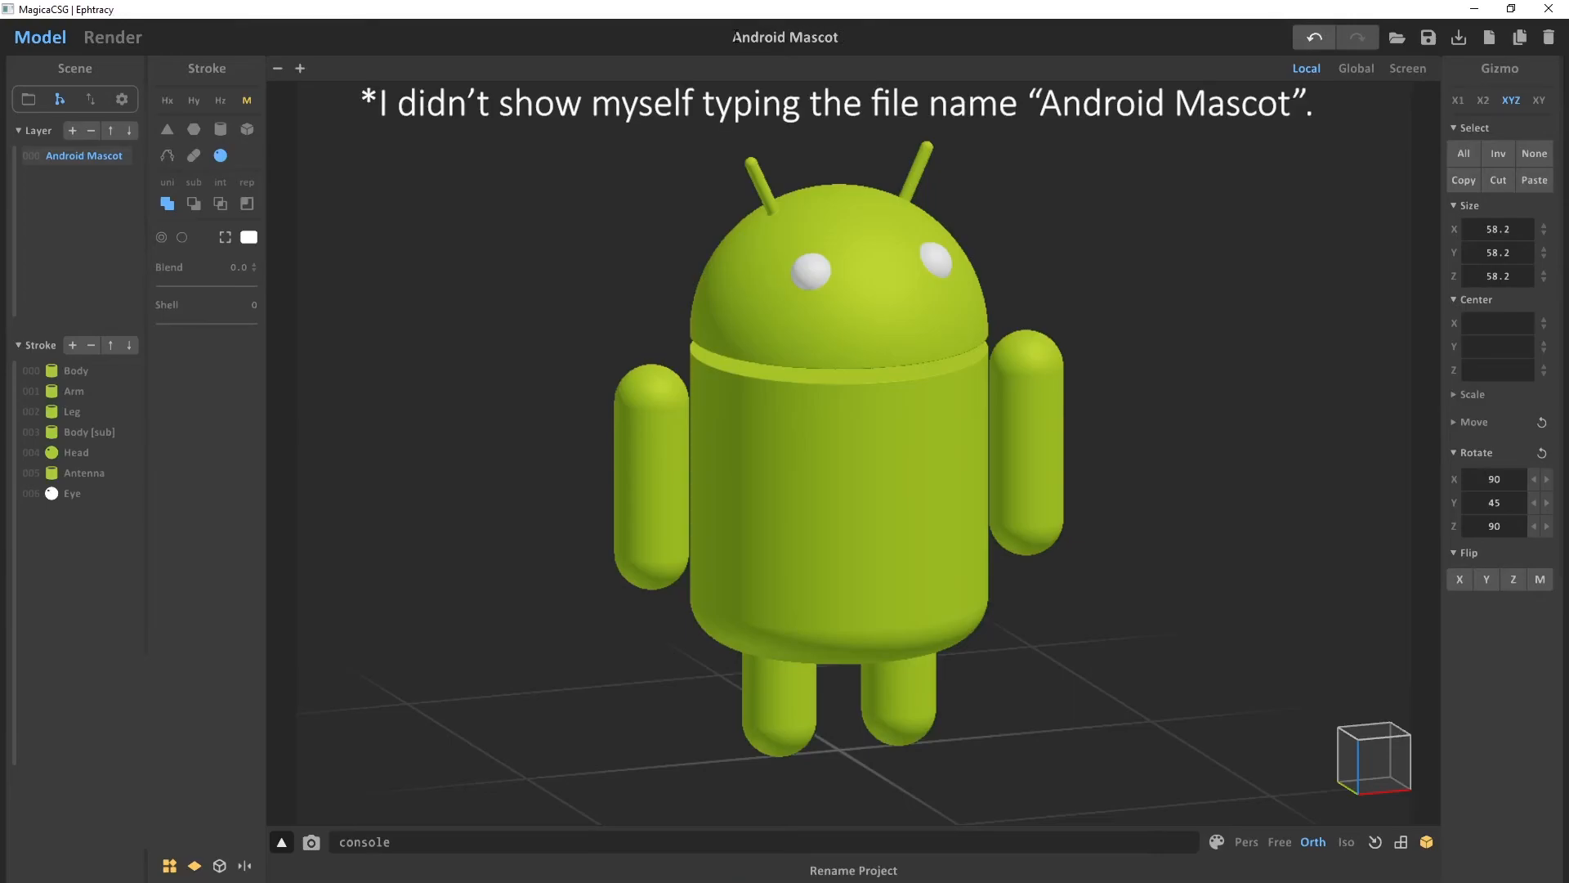
Switch from modeling to rendering and inspect the rendered mascot from several angles
{"action": "right_click_drag", "start_coordinate": [831, 365], "coordinate": [886, 385]}
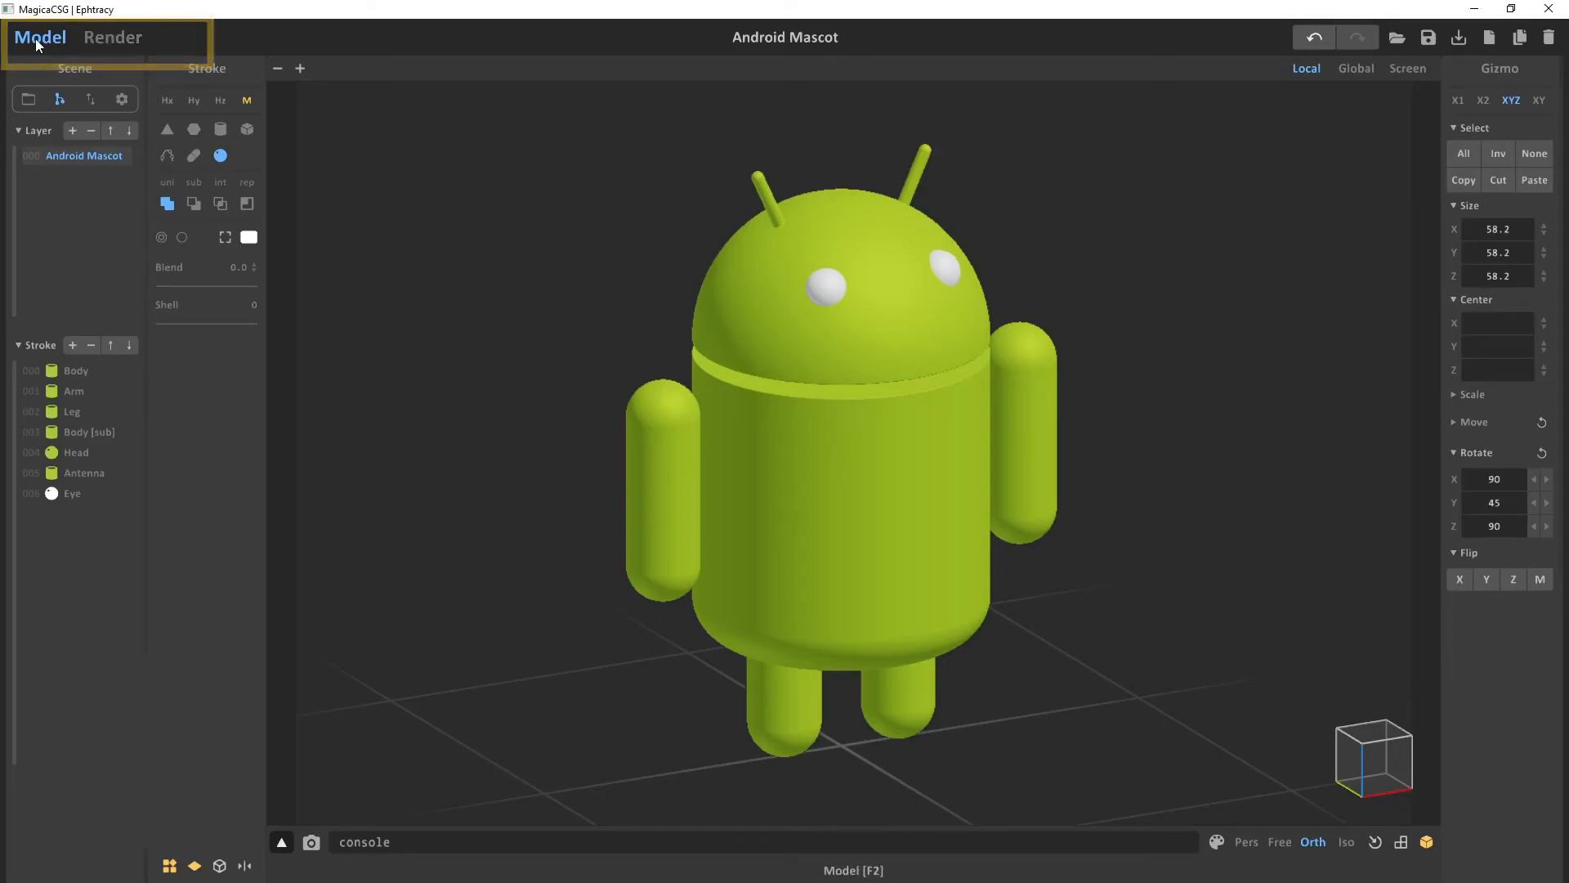
{"action": "left_click", "coordinate": [116, 38]}
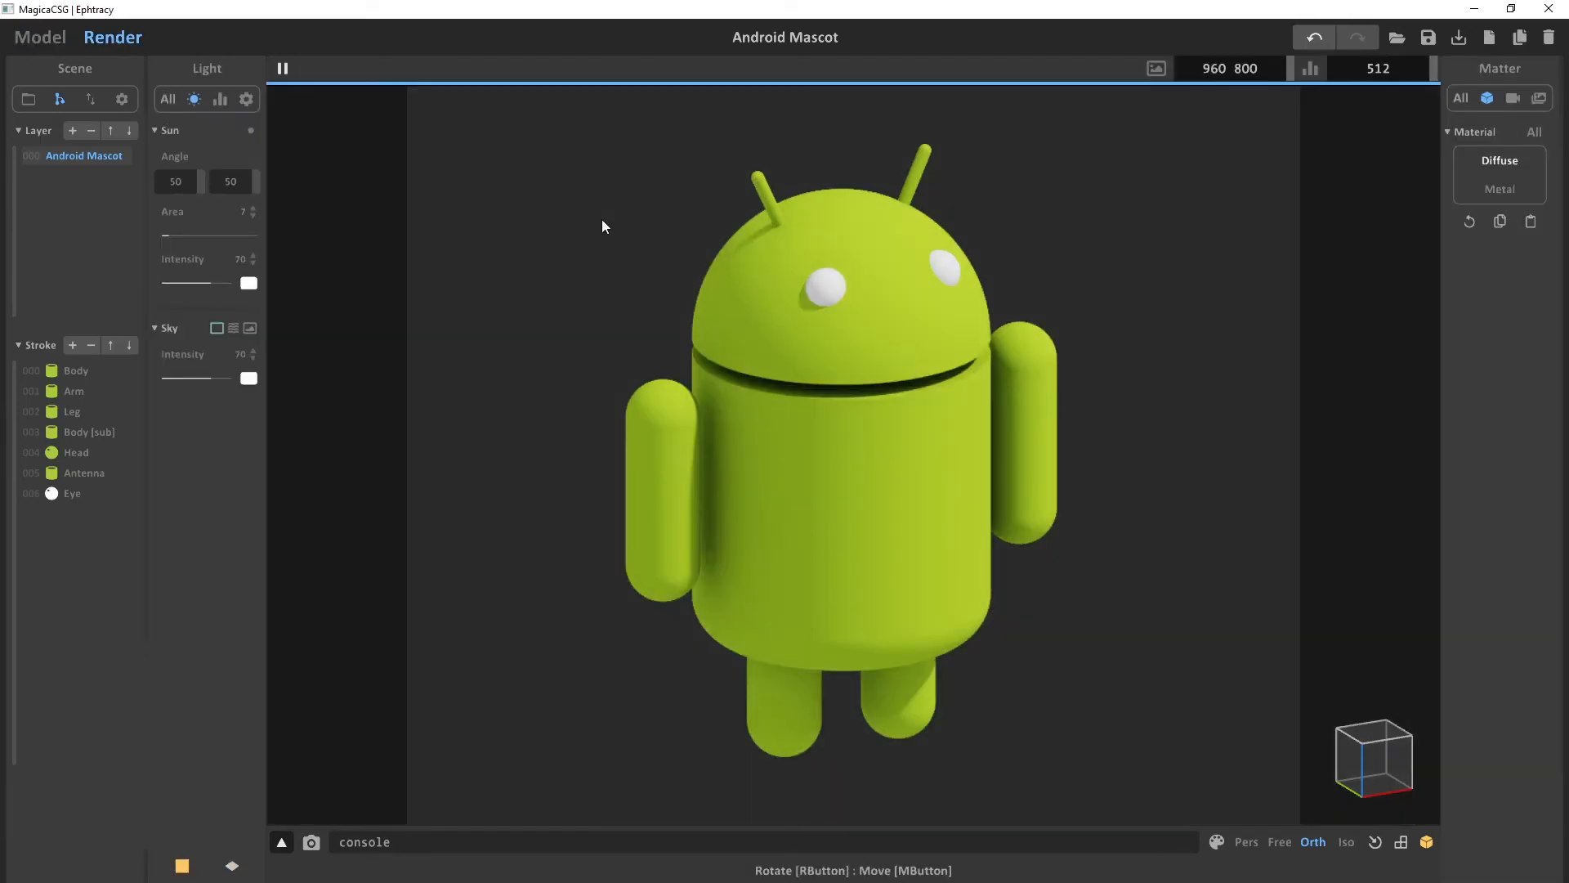
{"action": "right_click_drag", "start_coordinate": [603, 249], "coordinate": [654, 244]}
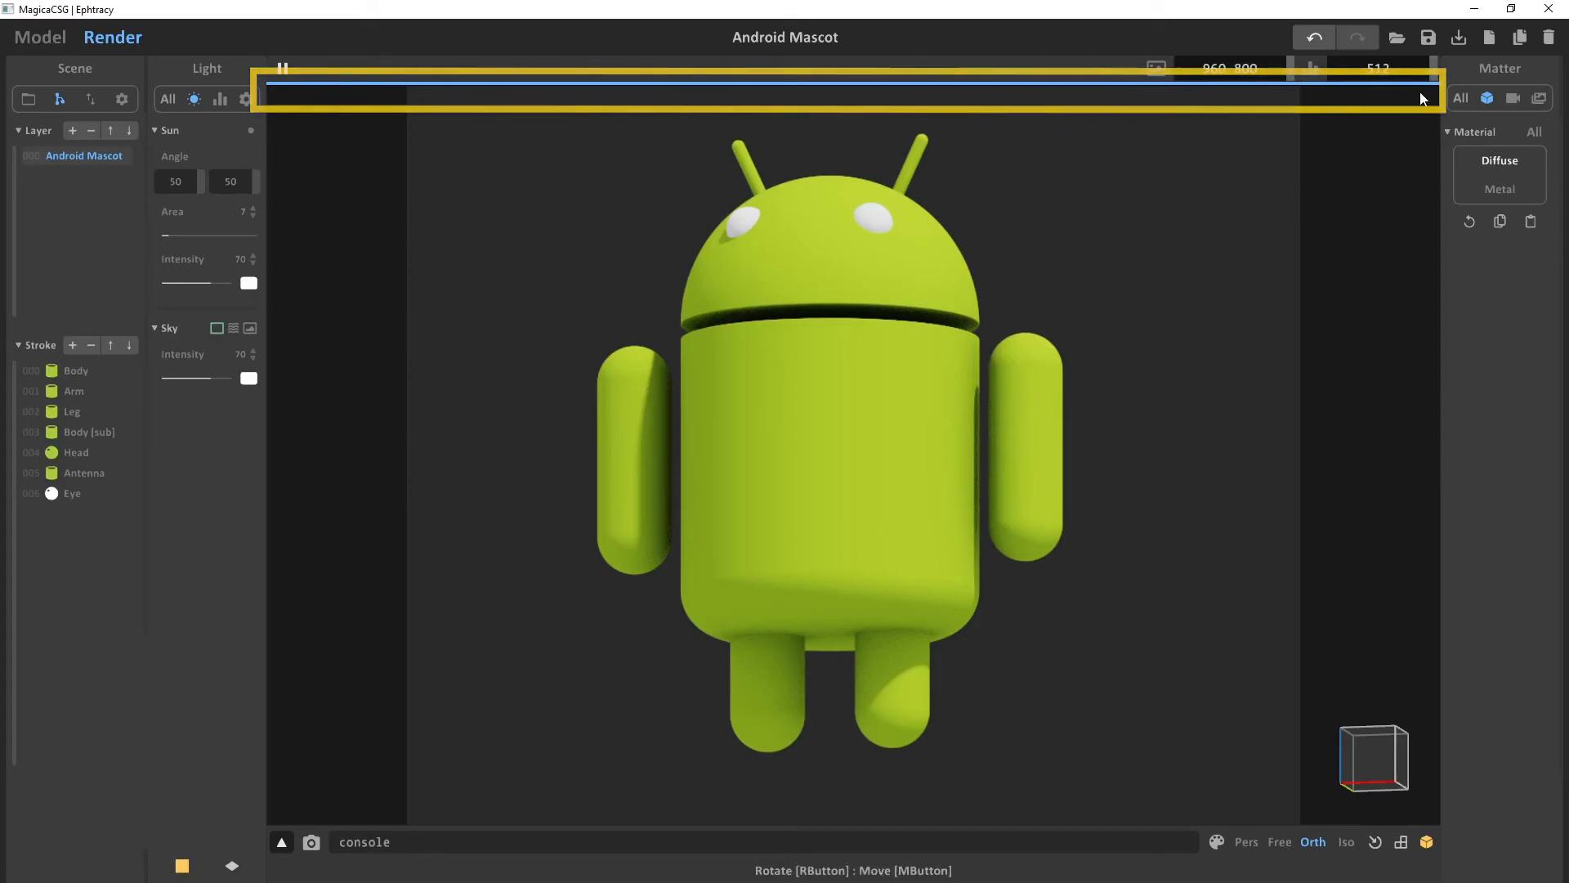
{"action": "right_click_drag", "start_coordinate": [1106, 268], "coordinate": [937, 316]}
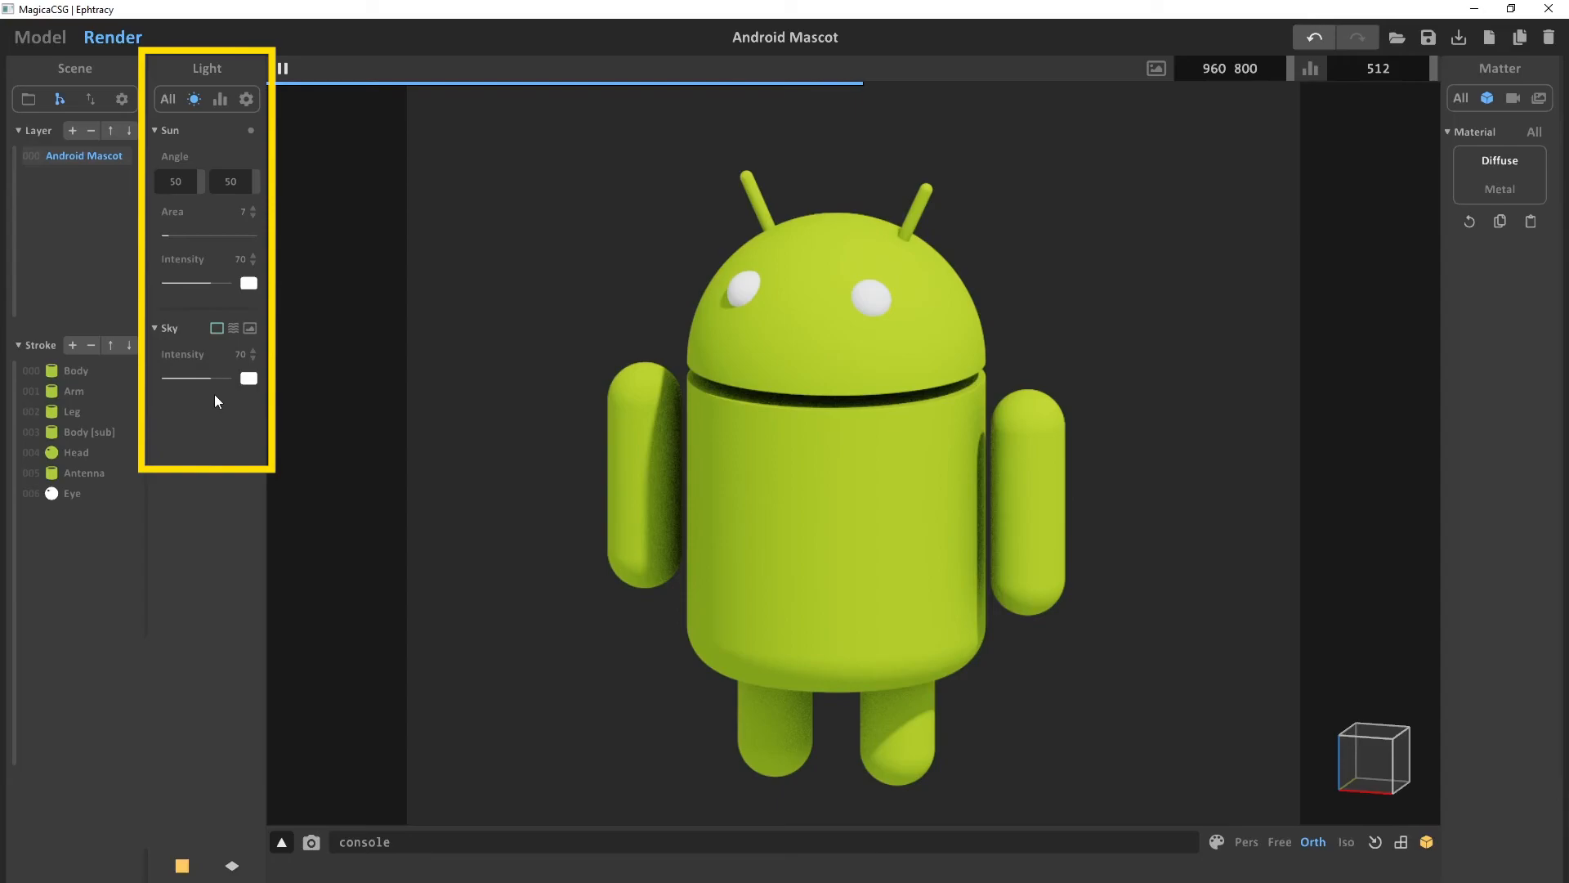
Set the render's background color to dark blue, with hue 194, saturation 165 and value 110
{"action": "left_click", "coordinate": [247, 100]}
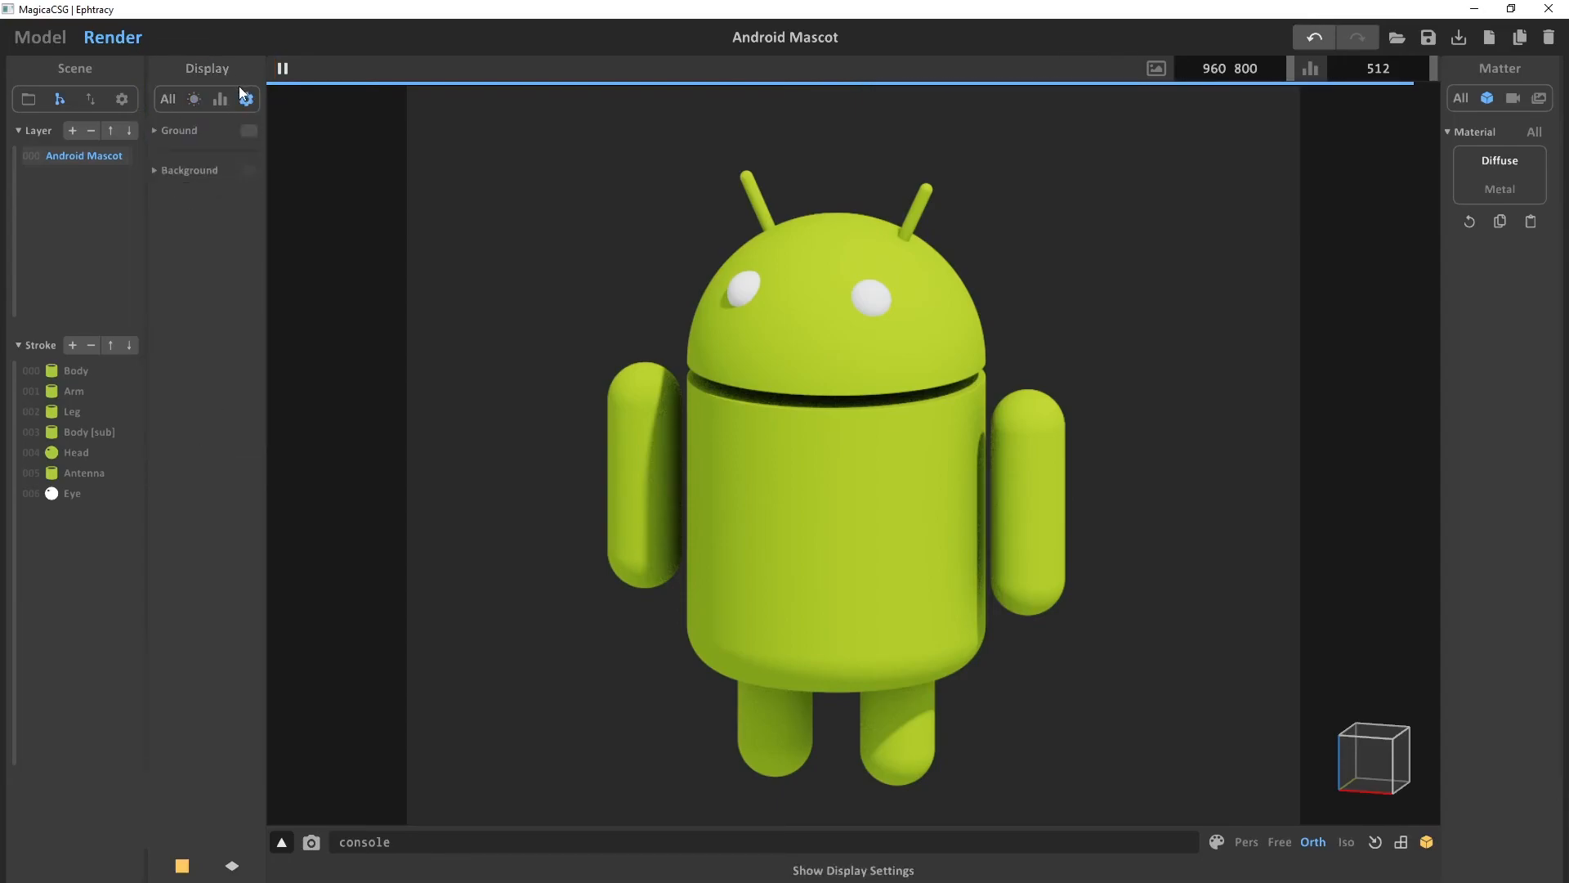
{"action": "left_click", "coordinate": [247, 170]}
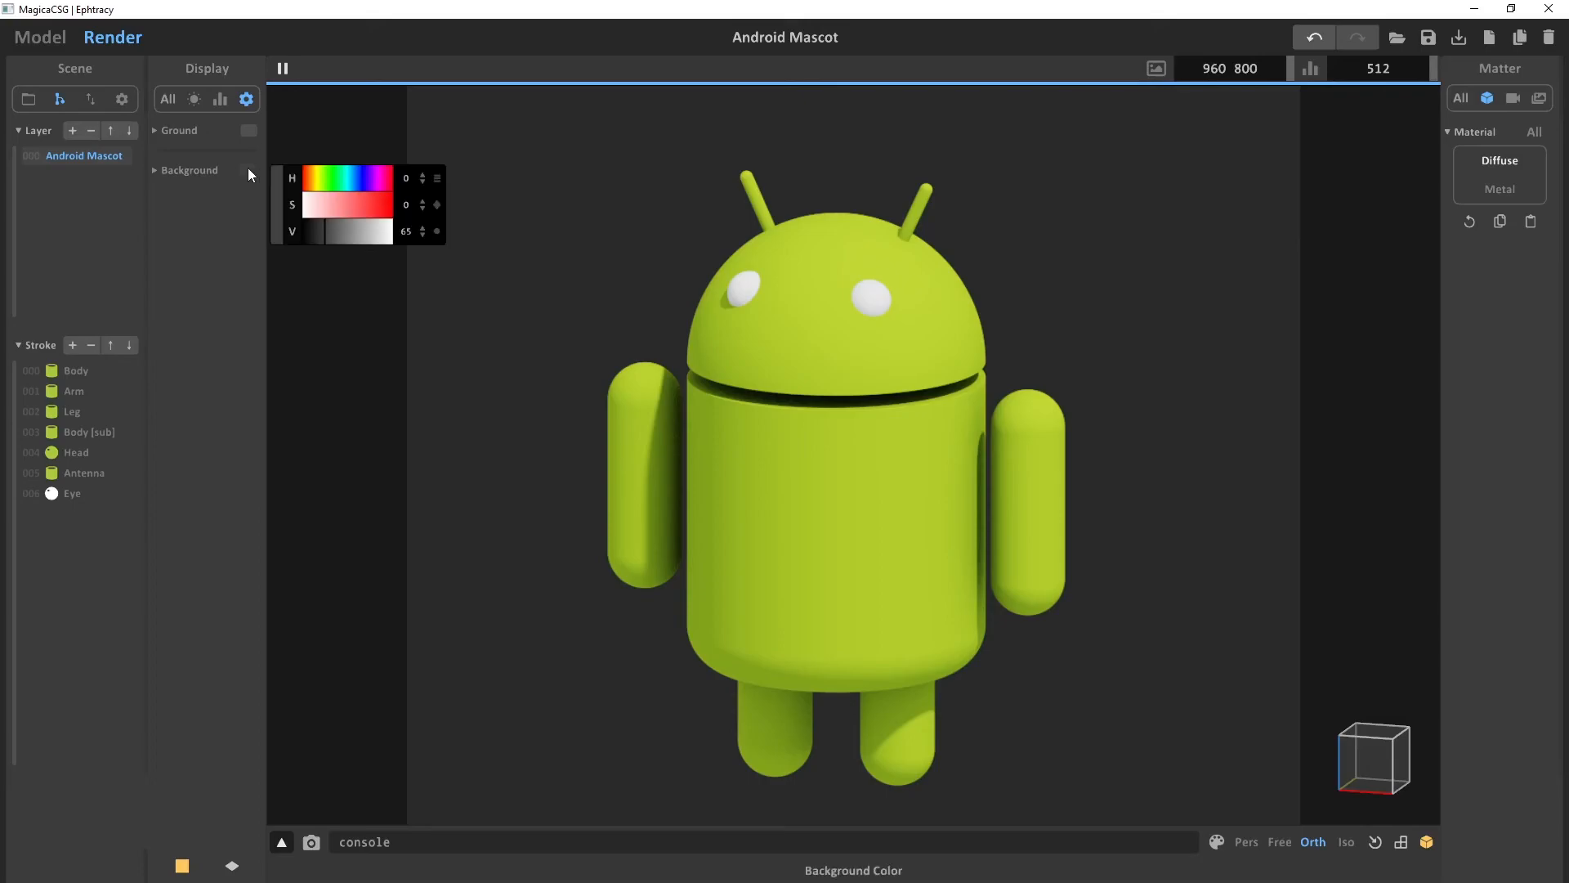
{"action": "left_click", "coordinate": [315, 177]}
{"action": "left_click", "coordinate": [337, 205]}
{"action": "left_click", "coordinate": [369, 231]}
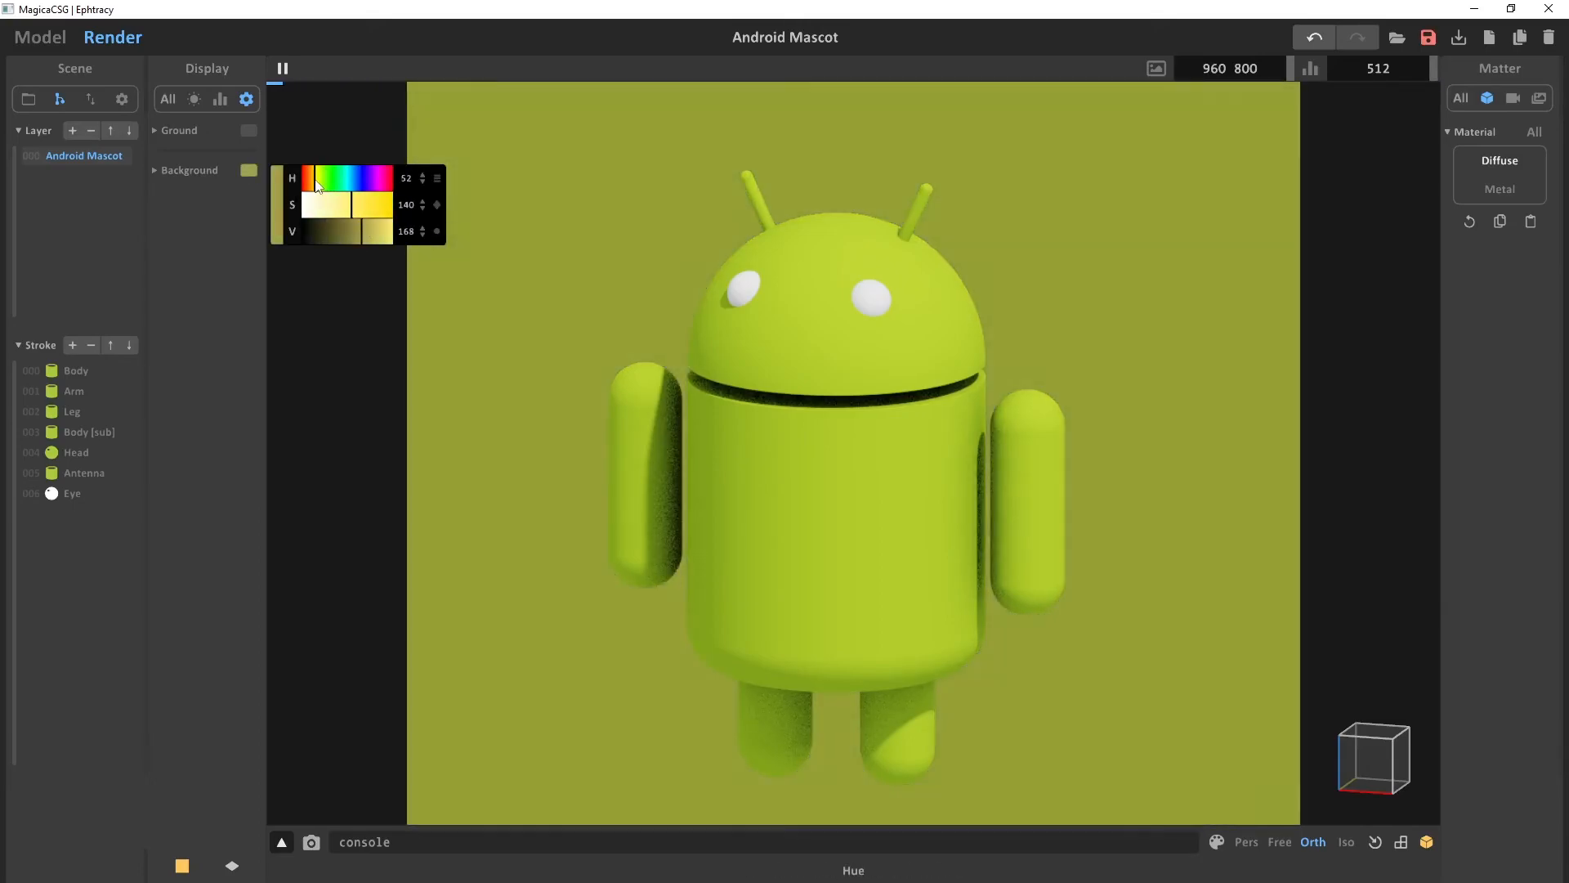
{"action": "left_click", "coordinate": [351, 178]}
{"action": "left_click", "coordinate": [360, 204]}
{"action": "left_click", "coordinate": [342, 231]}
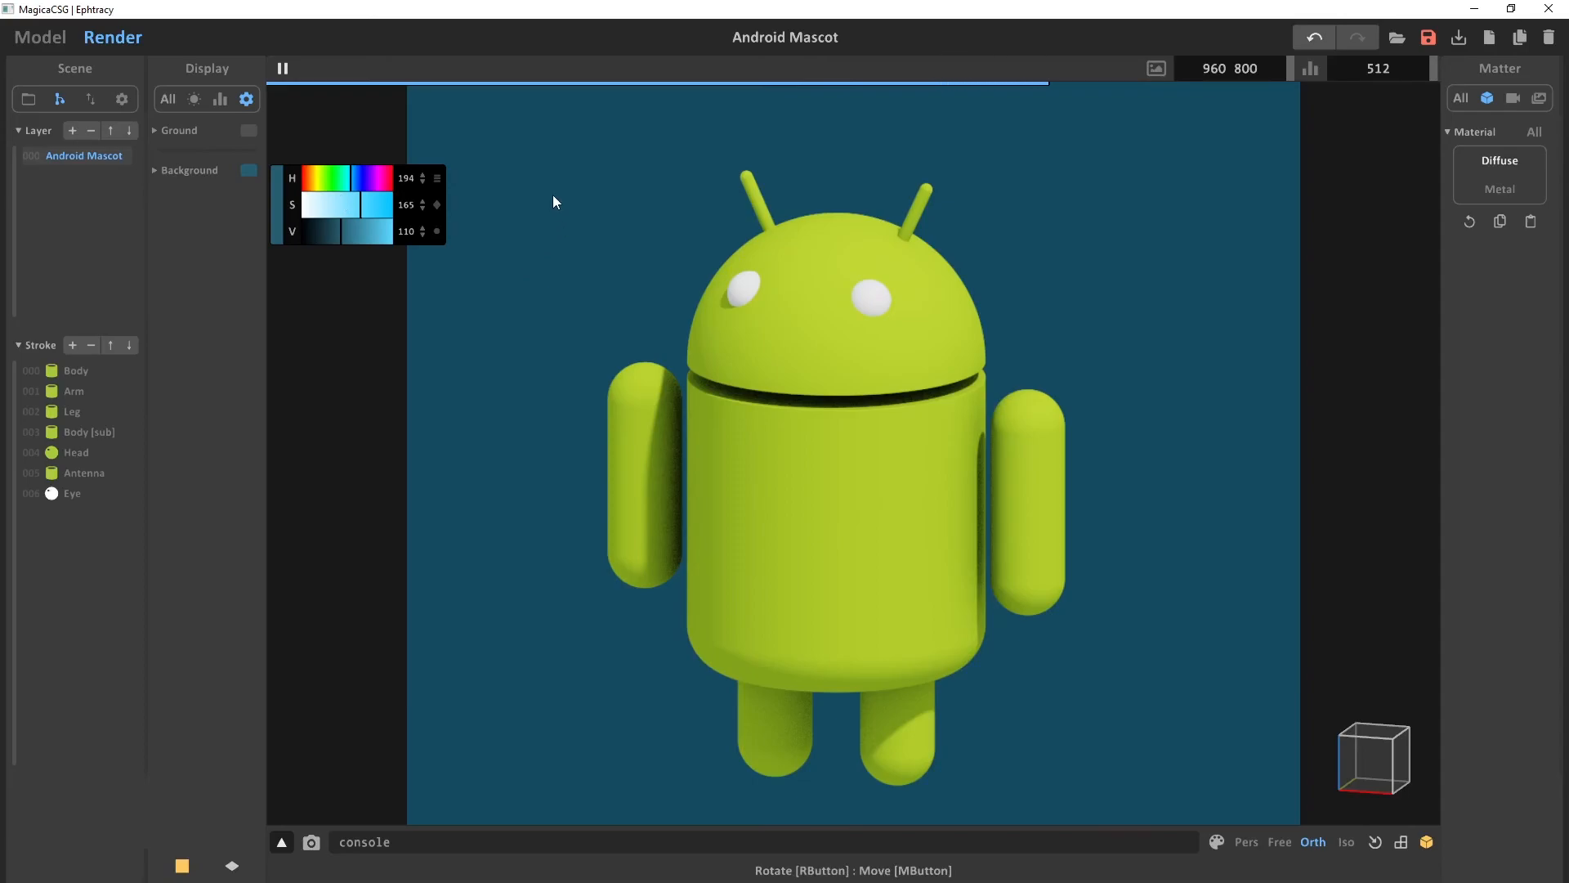
{"action": "left_click", "coordinate": [307, 197]}
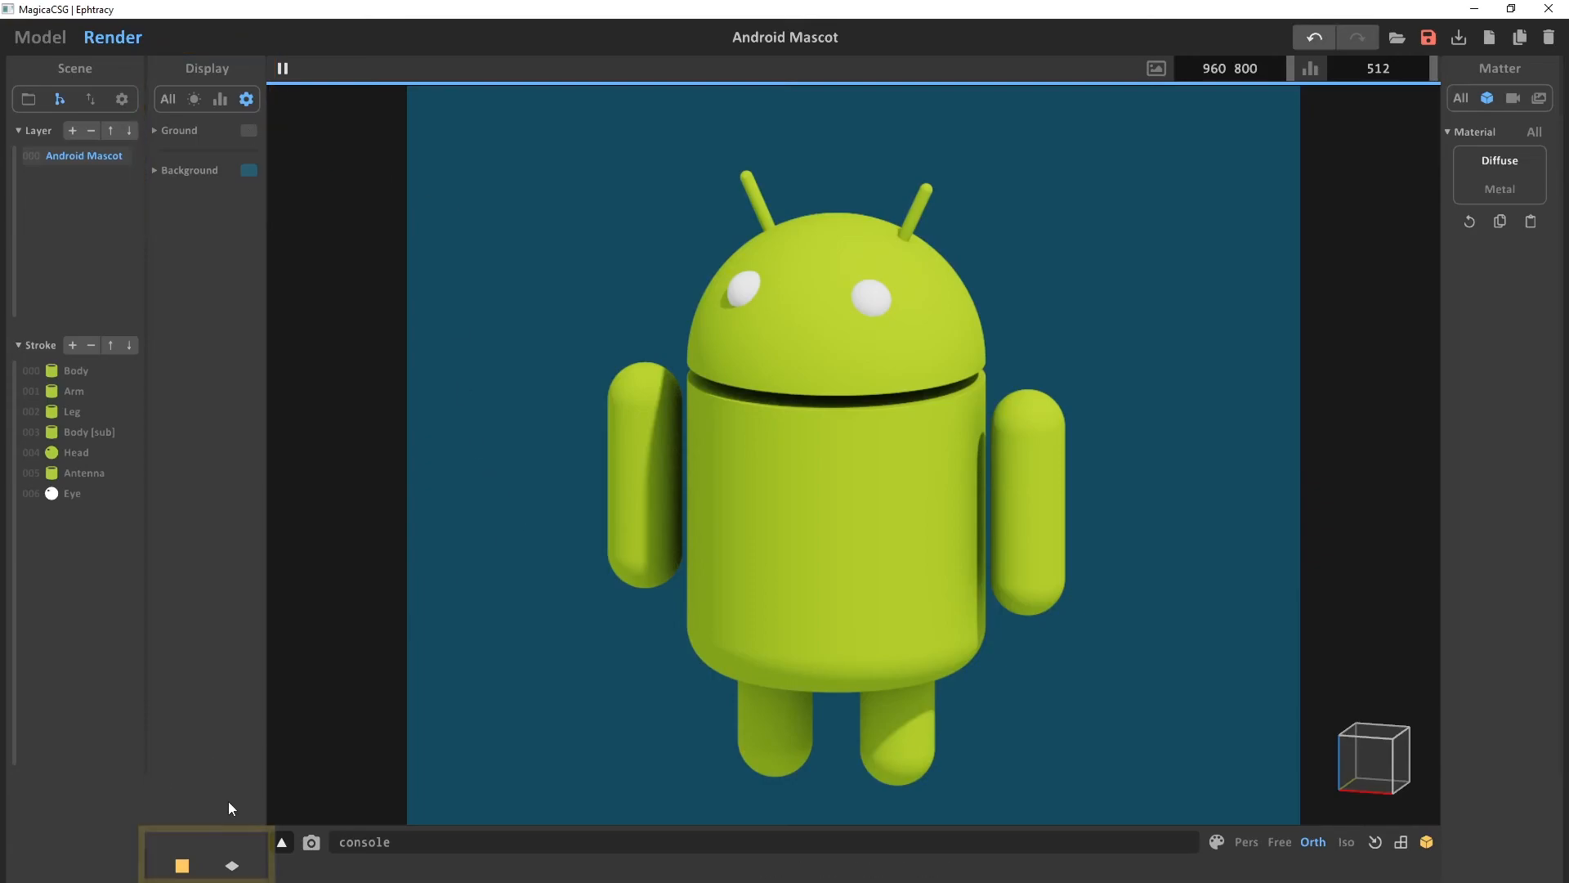
Turn on the ground in the render and color it brownish orange, with a hue of about 30
{"action": "left_click", "coordinate": [233, 868]}
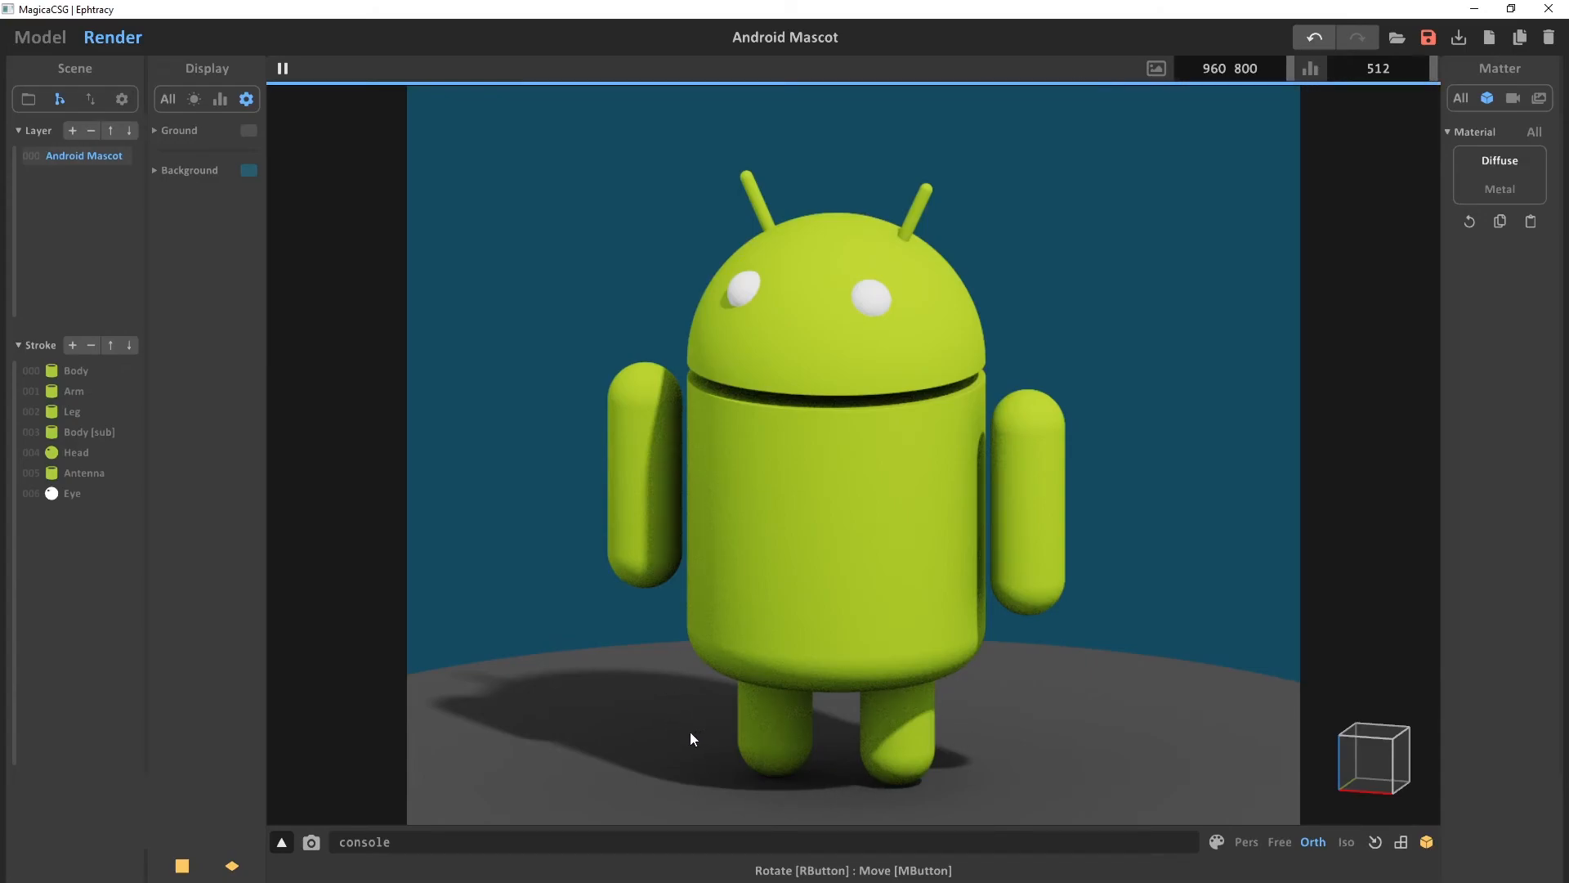
{"action": "left_click", "coordinate": [250, 130]}
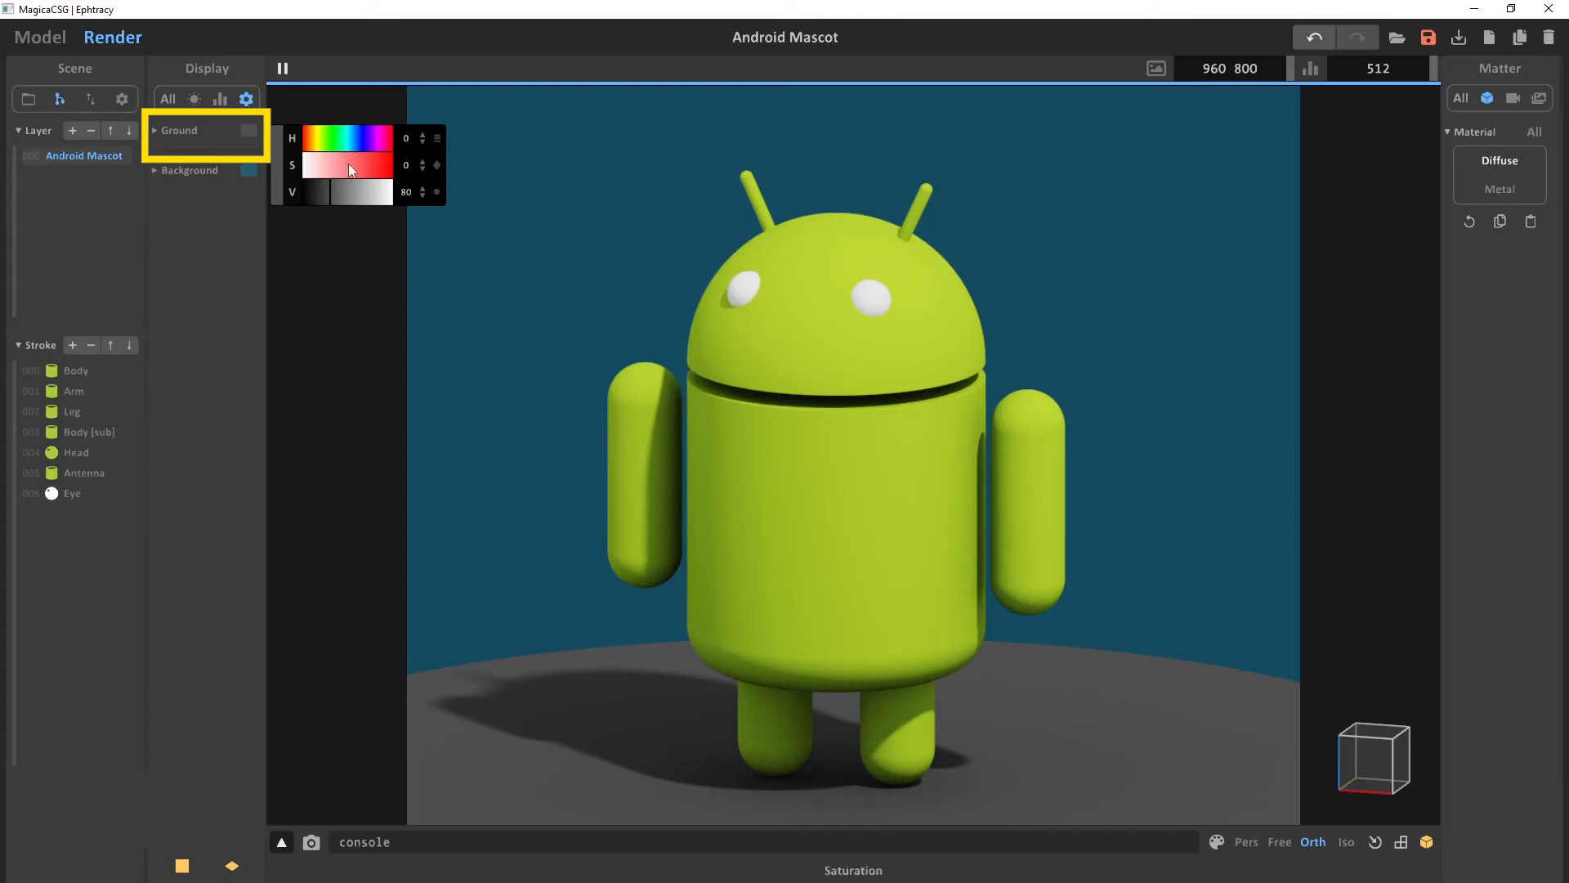
{"action": "left_click_drag", "start_coordinate": [325, 142], "coordinate": [345, 196]}
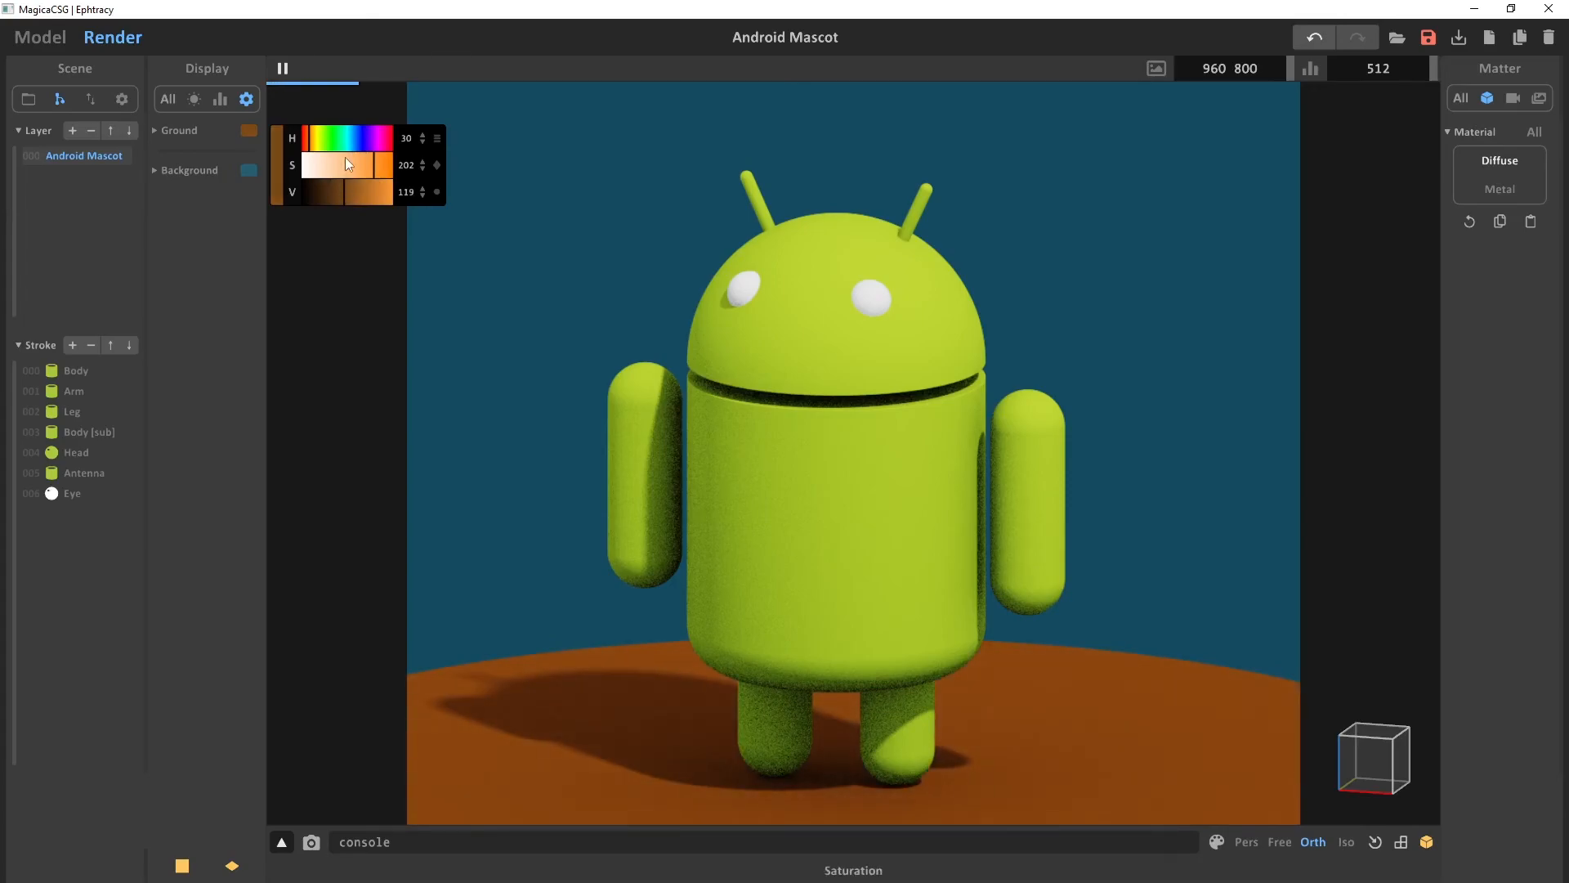
{"action": "left_click_drag", "start_coordinate": [354, 164], "coordinate": [346, 189]}
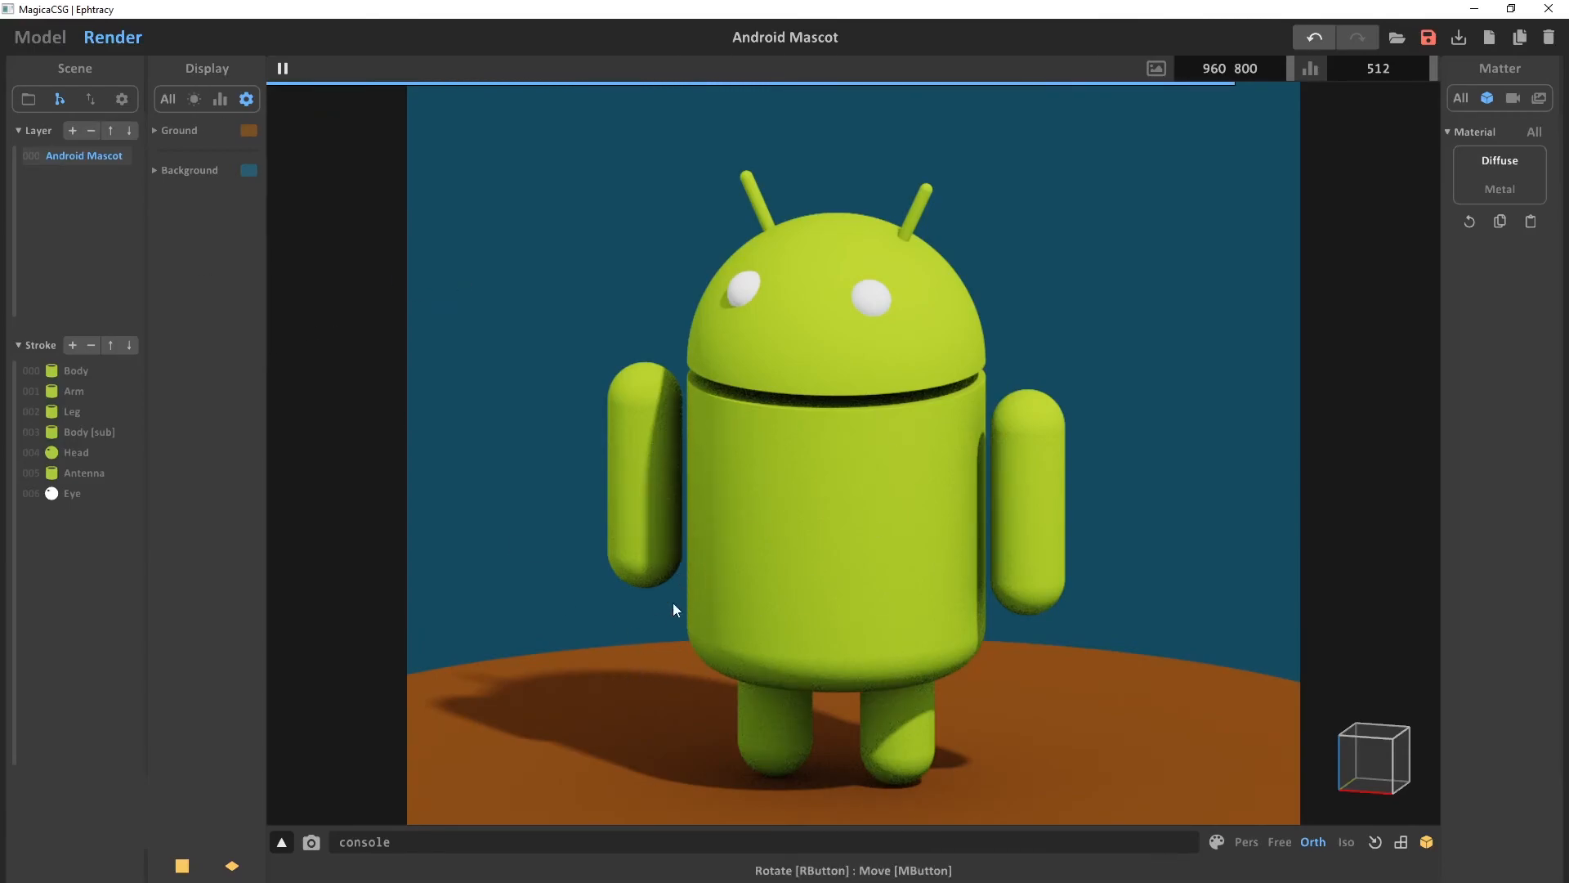
Set the sun's two angles to 38 and 43 so the shadow falls behind the mascot
{"action": "left_click", "coordinate": [194, 99]}
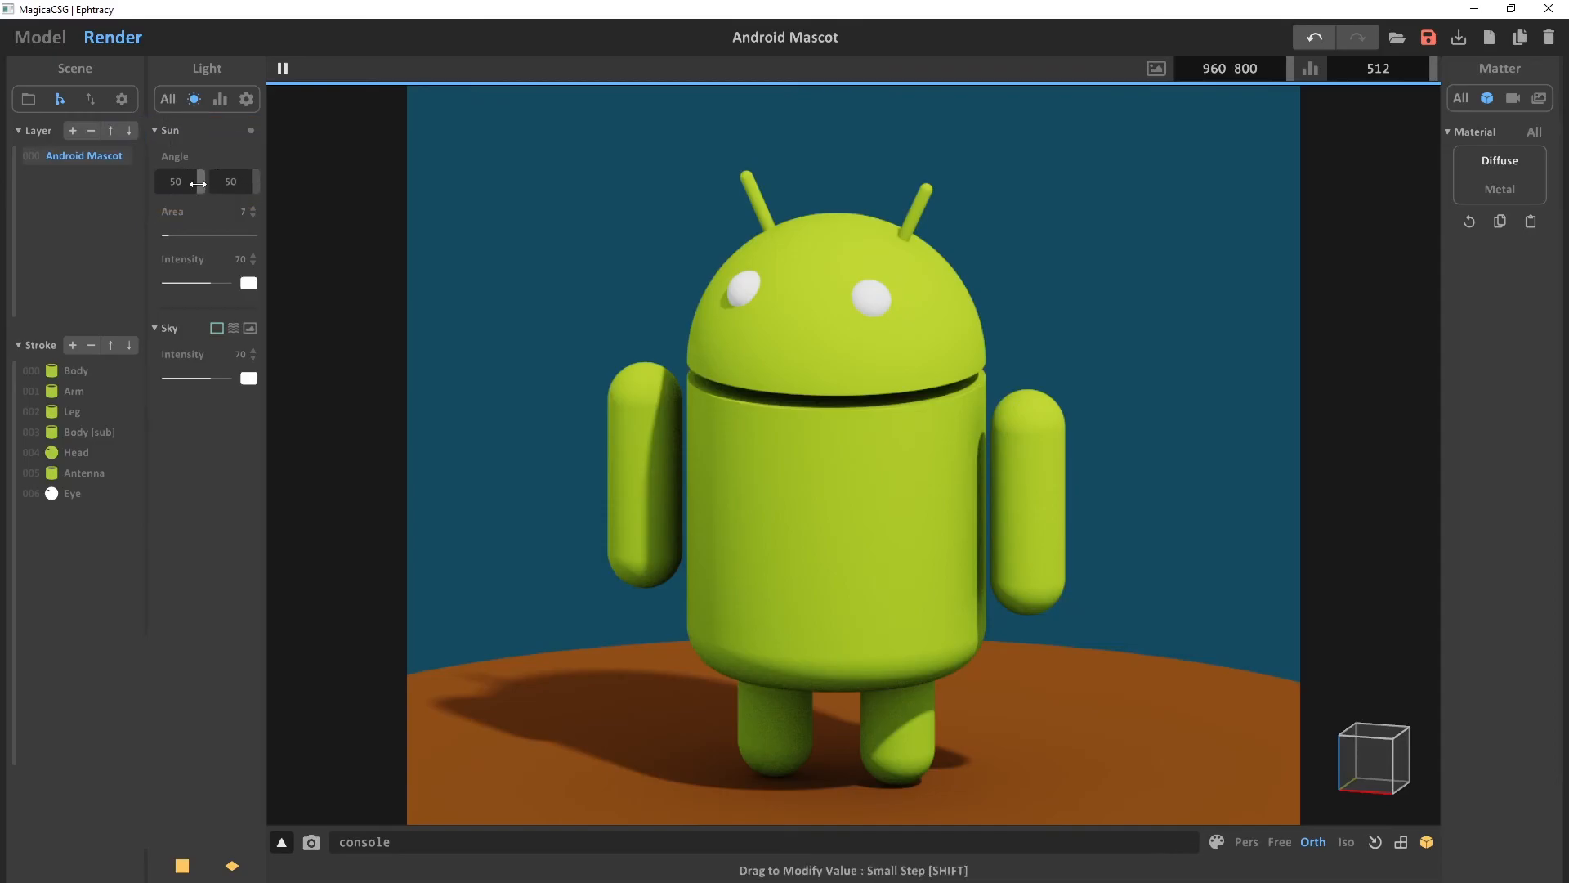
{"action": "left_click_drag", "start_coordinate": [199, 184], "coordinate": [351, 193]}
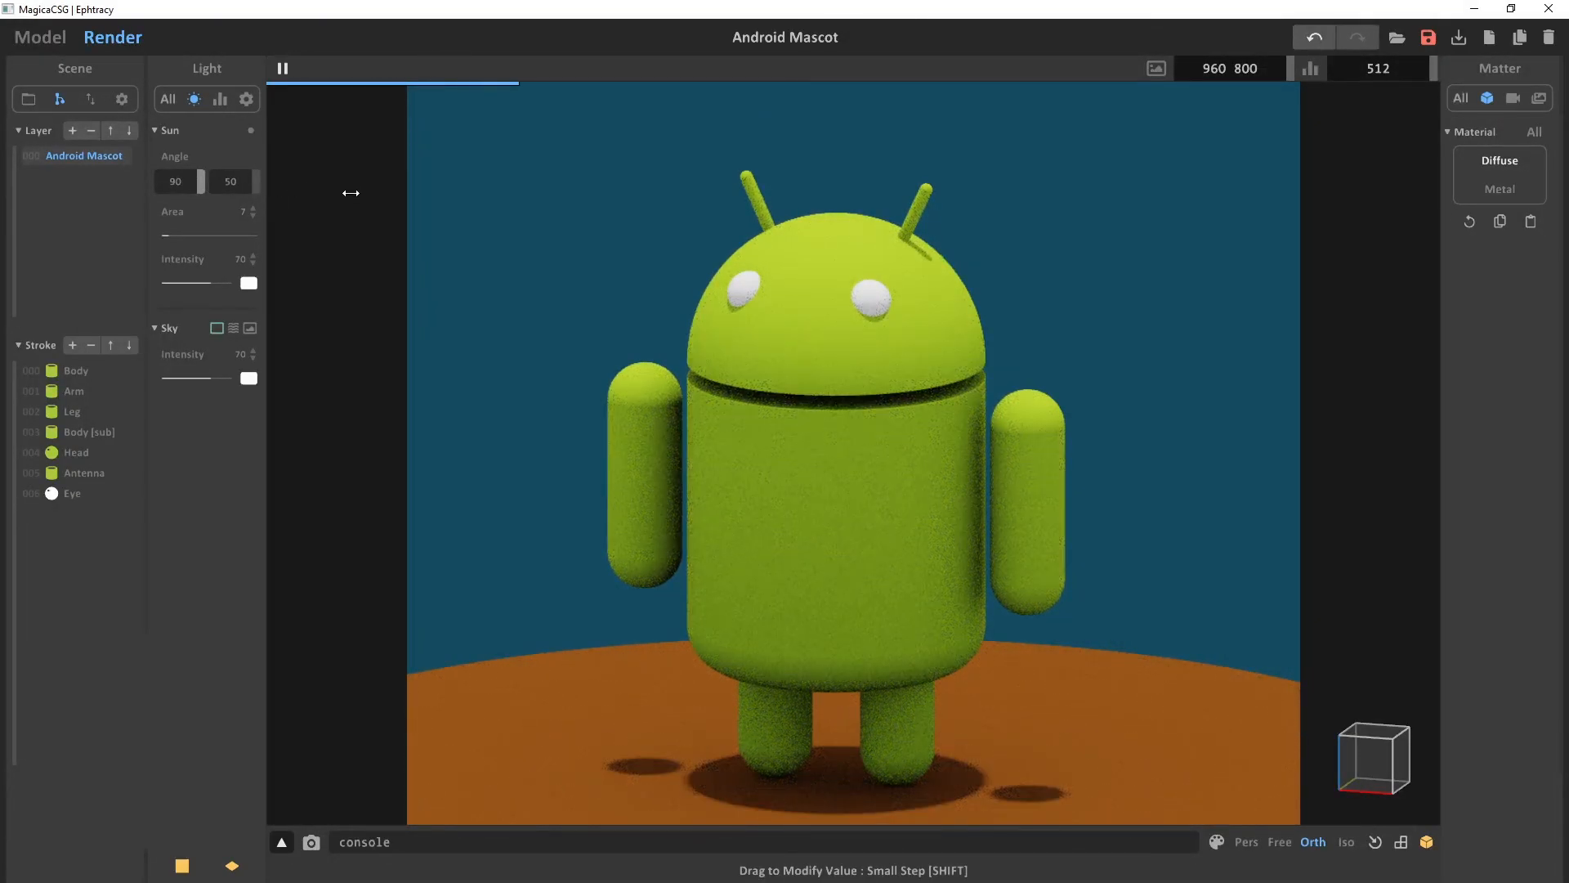
{"action": "left_click_drag", "start_coordinate": [350, 193], "coordinate": [242, 237]}
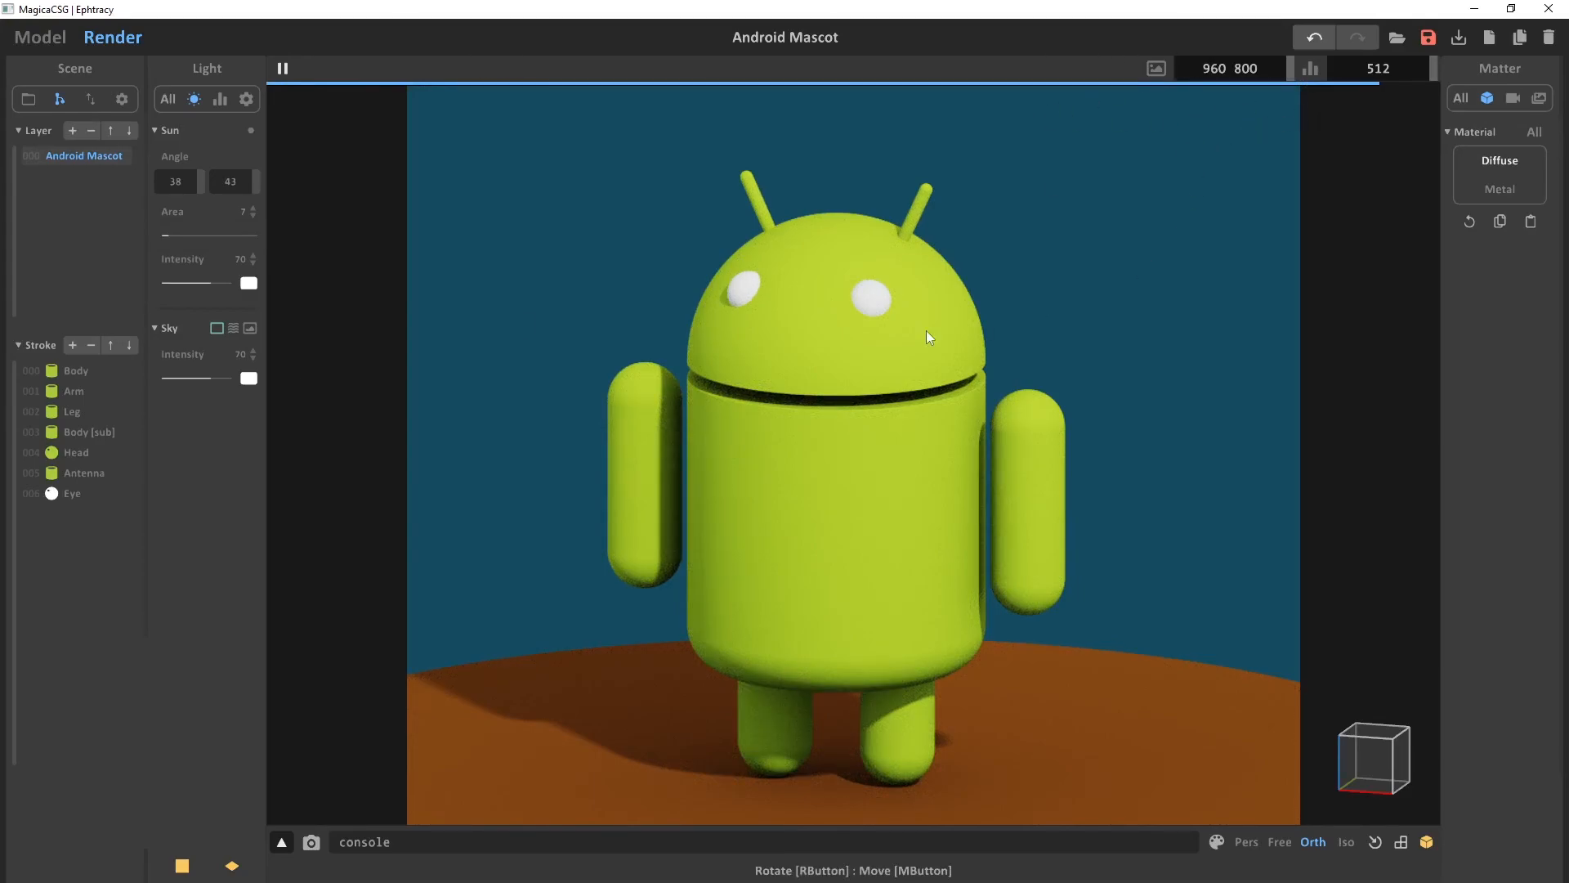
Set the render resolution to 1920 x 1080
{"action": "right_click_drag", "start_coordinate": [1058, 236], "coordinate": [1072, 357]}
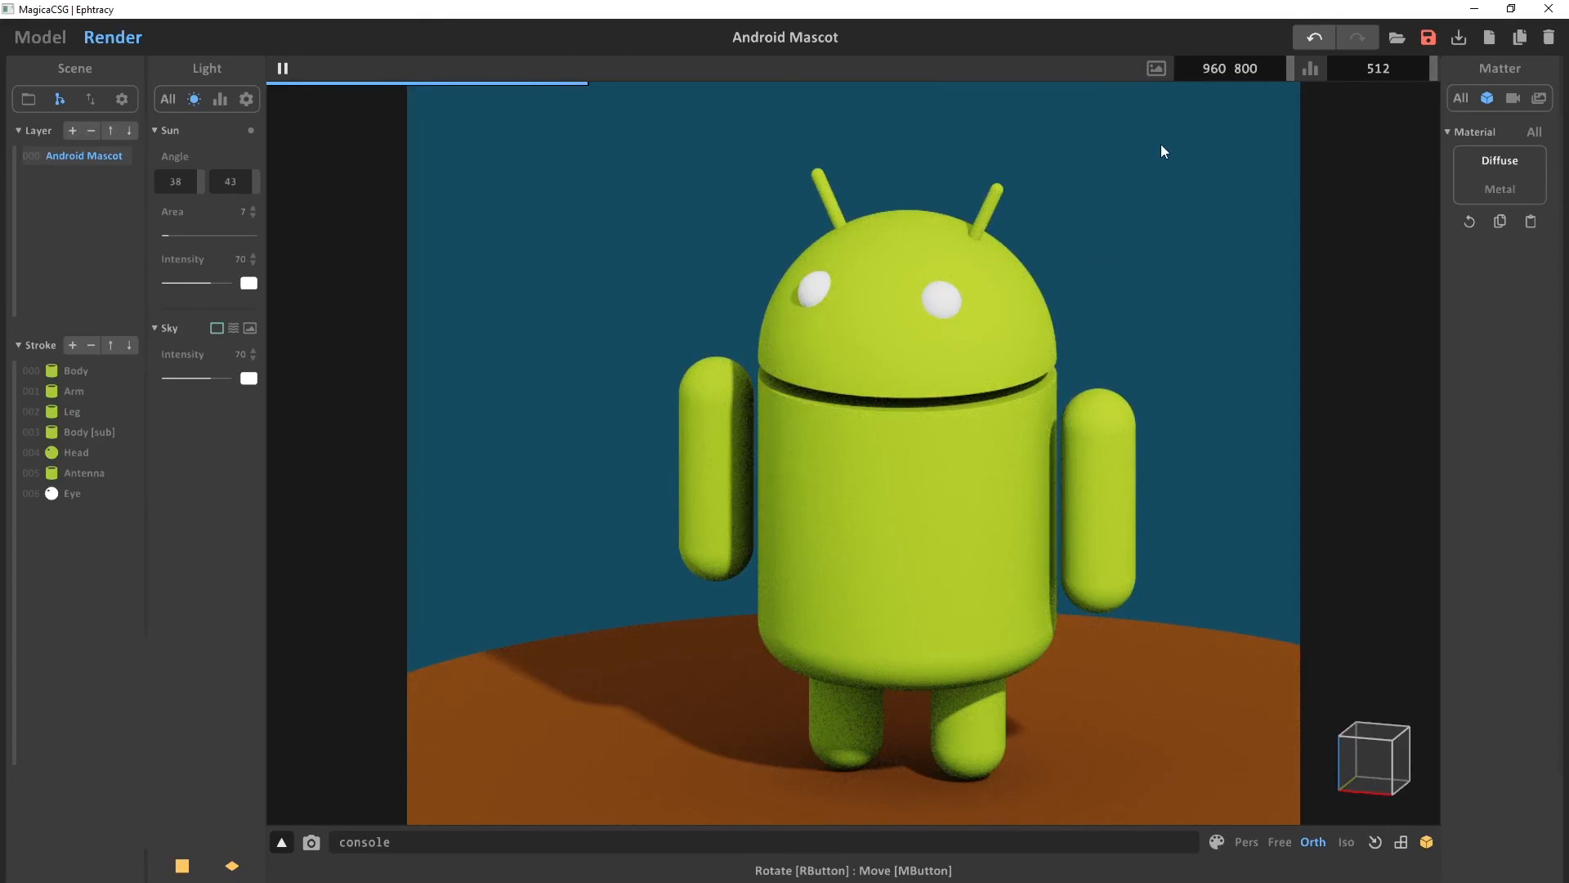
{"action": "left_click_drag", "start_coordinate": [1200, 67], "coordinate": [1259, 68]}
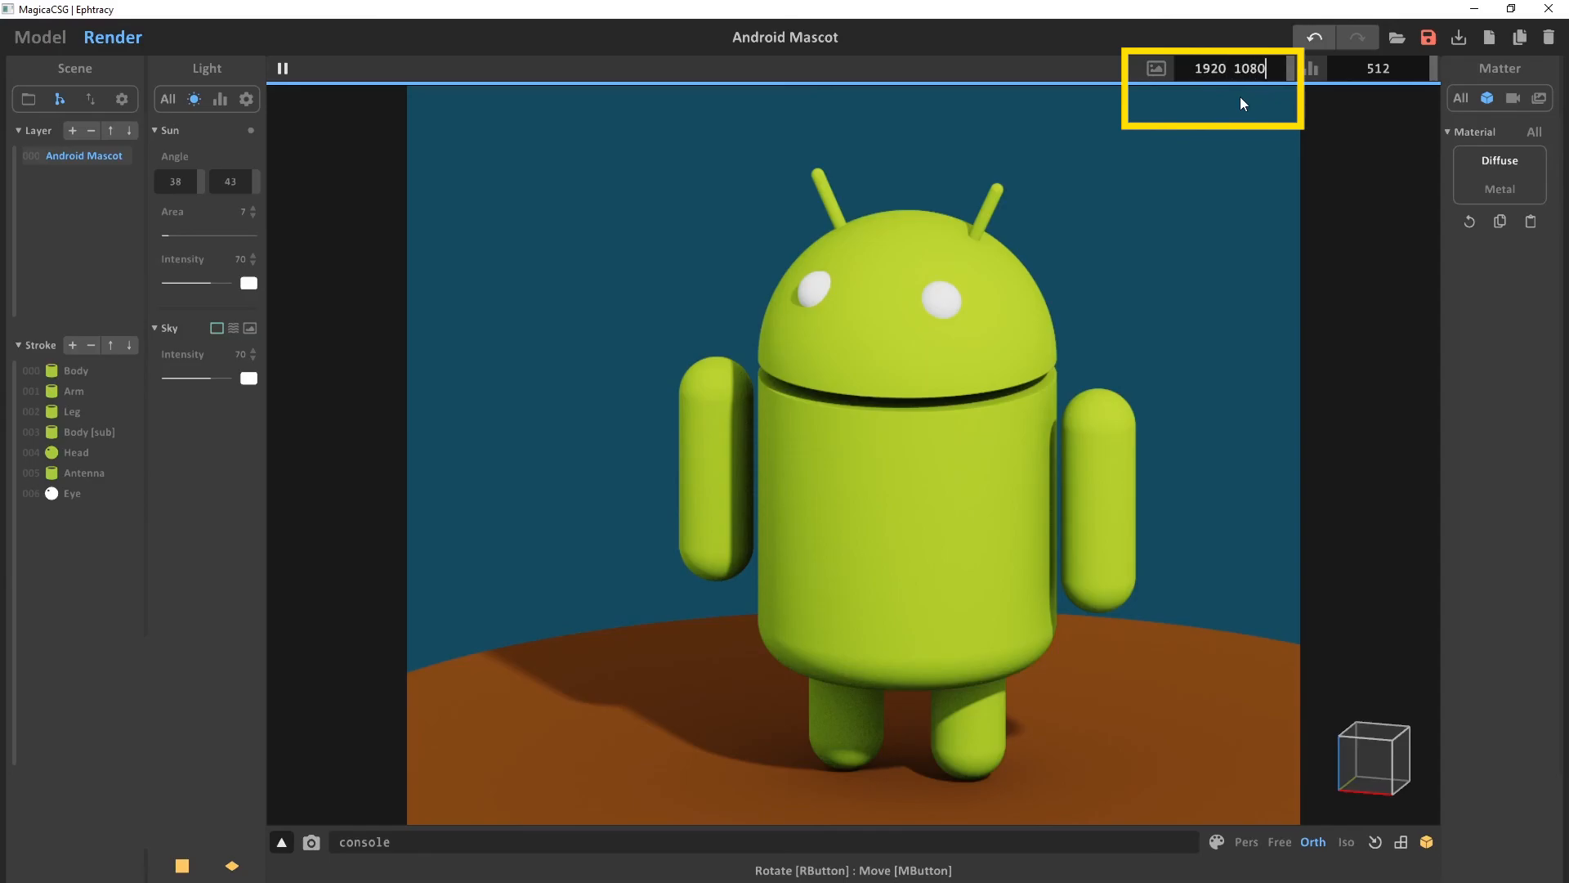
{"action": "key", "text": "Return"}
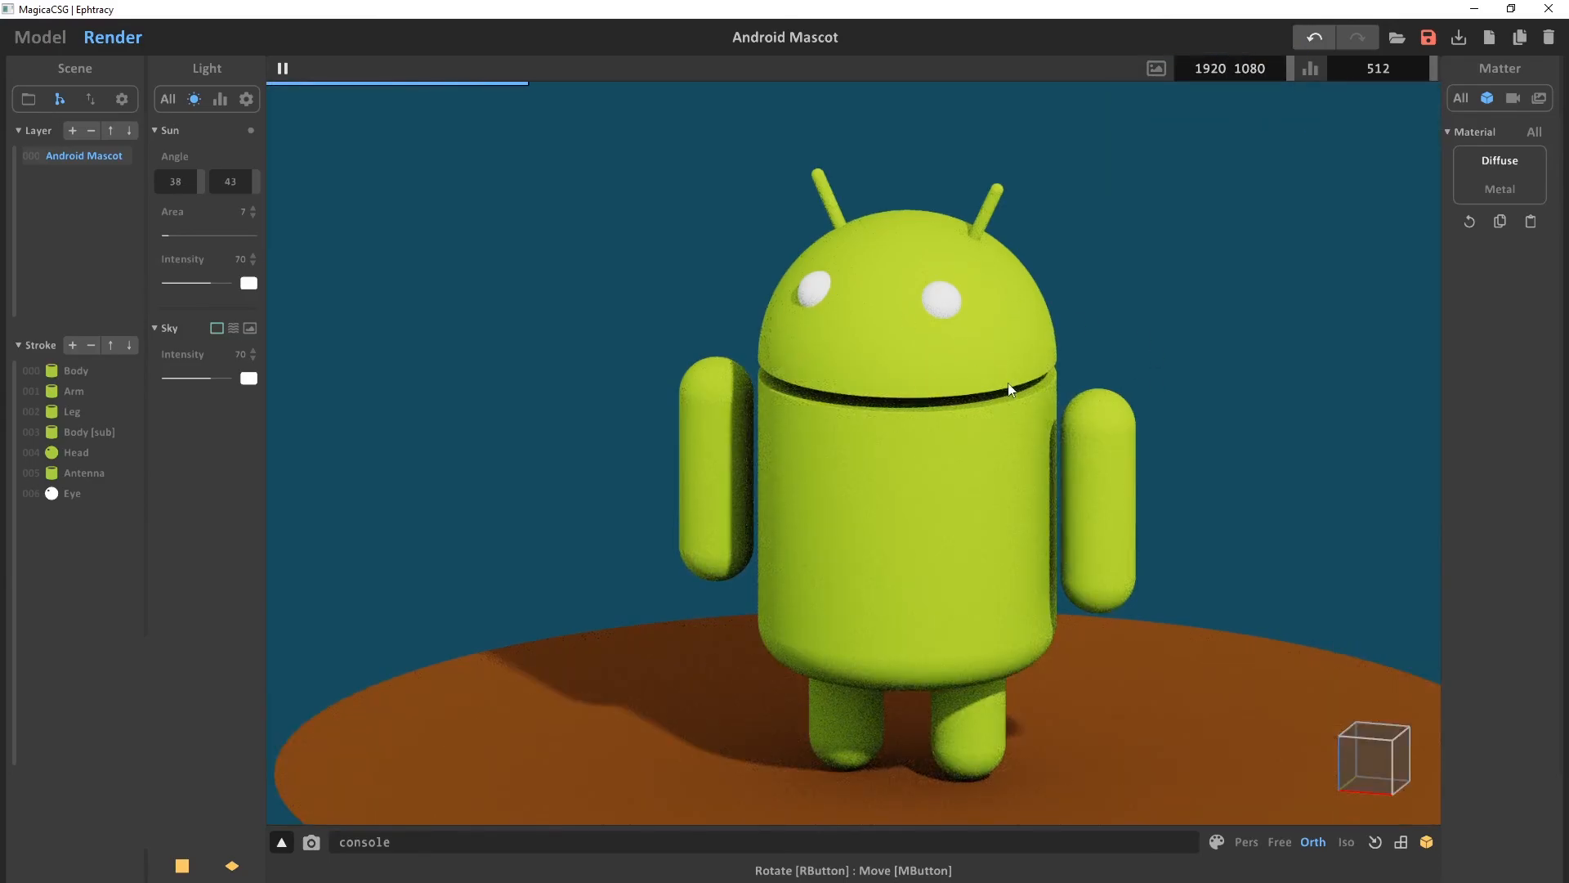
Save a render of the whole mascot, standing off-center on the ground, as a PNG image
{"action": "scroll", "coordinate": [989, 426], "scroll_direction": "up", "scroll_amount": 1}
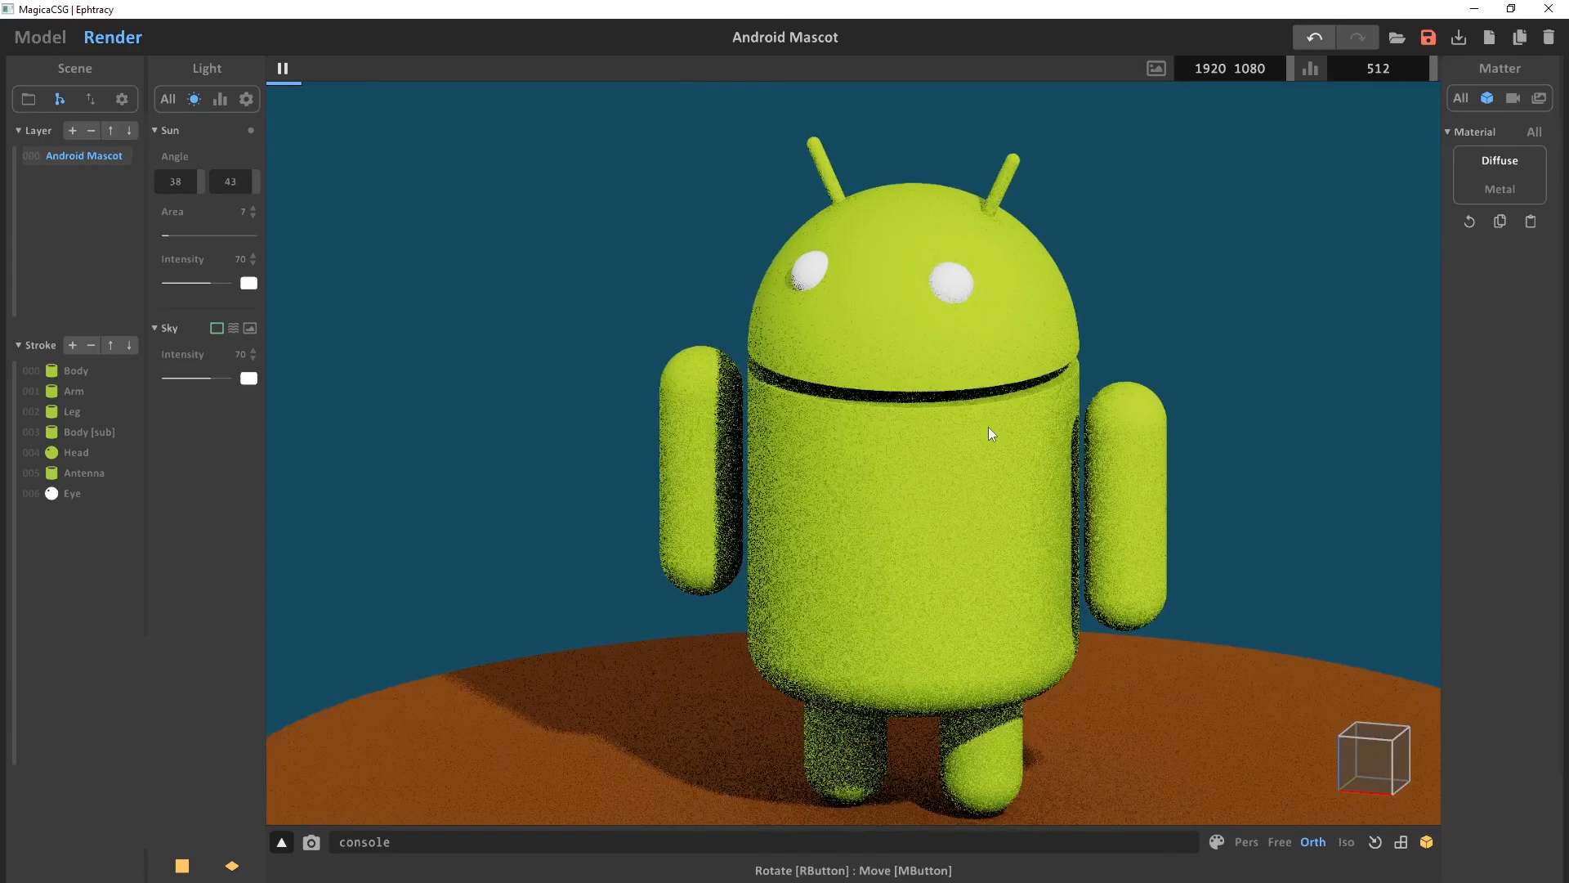
{"action": "right_click_drag", "start_coordinate": [1006, 399], "coordinate": [1092, 371]}
{"action": "middle_click_drag", "start_coordinate": [1092, 372], "coordinate": [1141, 374]}
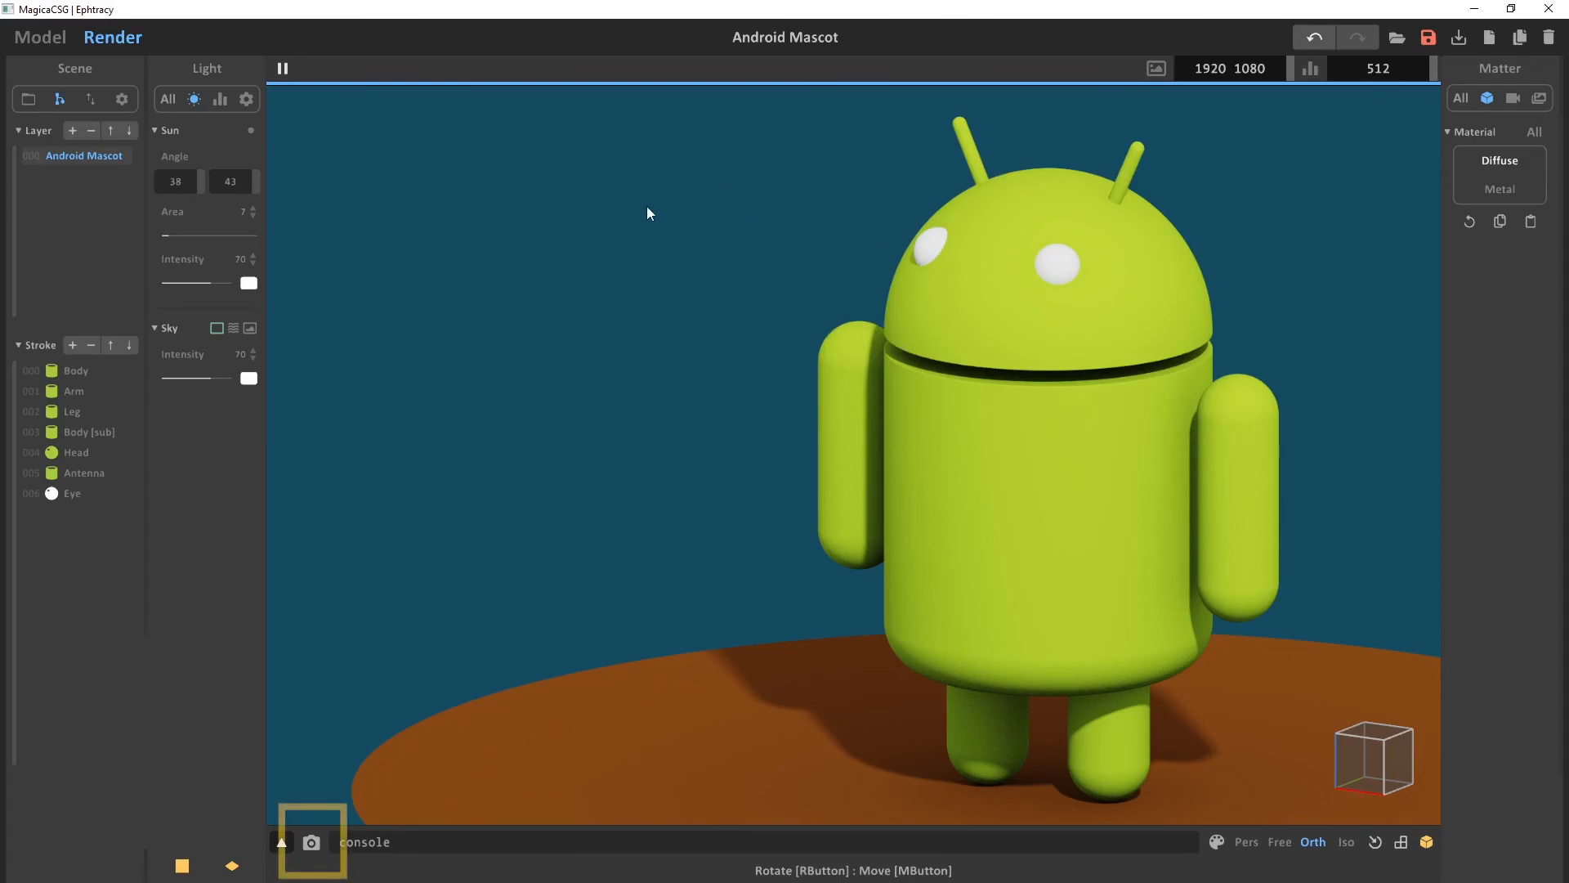
{"action": "left_click", "coordinate": [312, 842]}
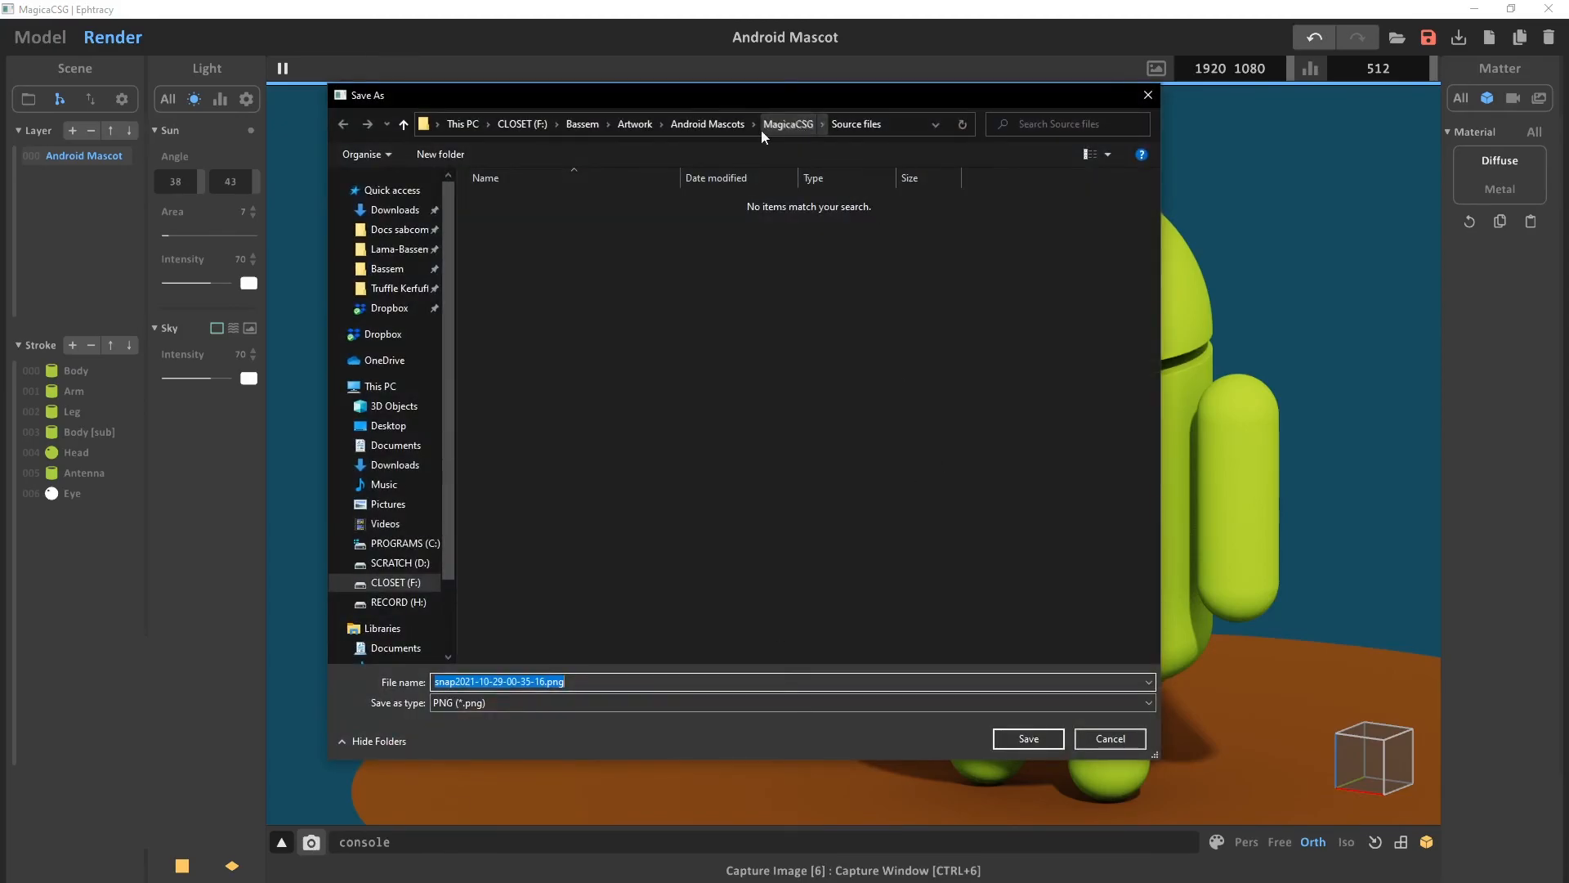
{"action": "key", "text": "Return"}
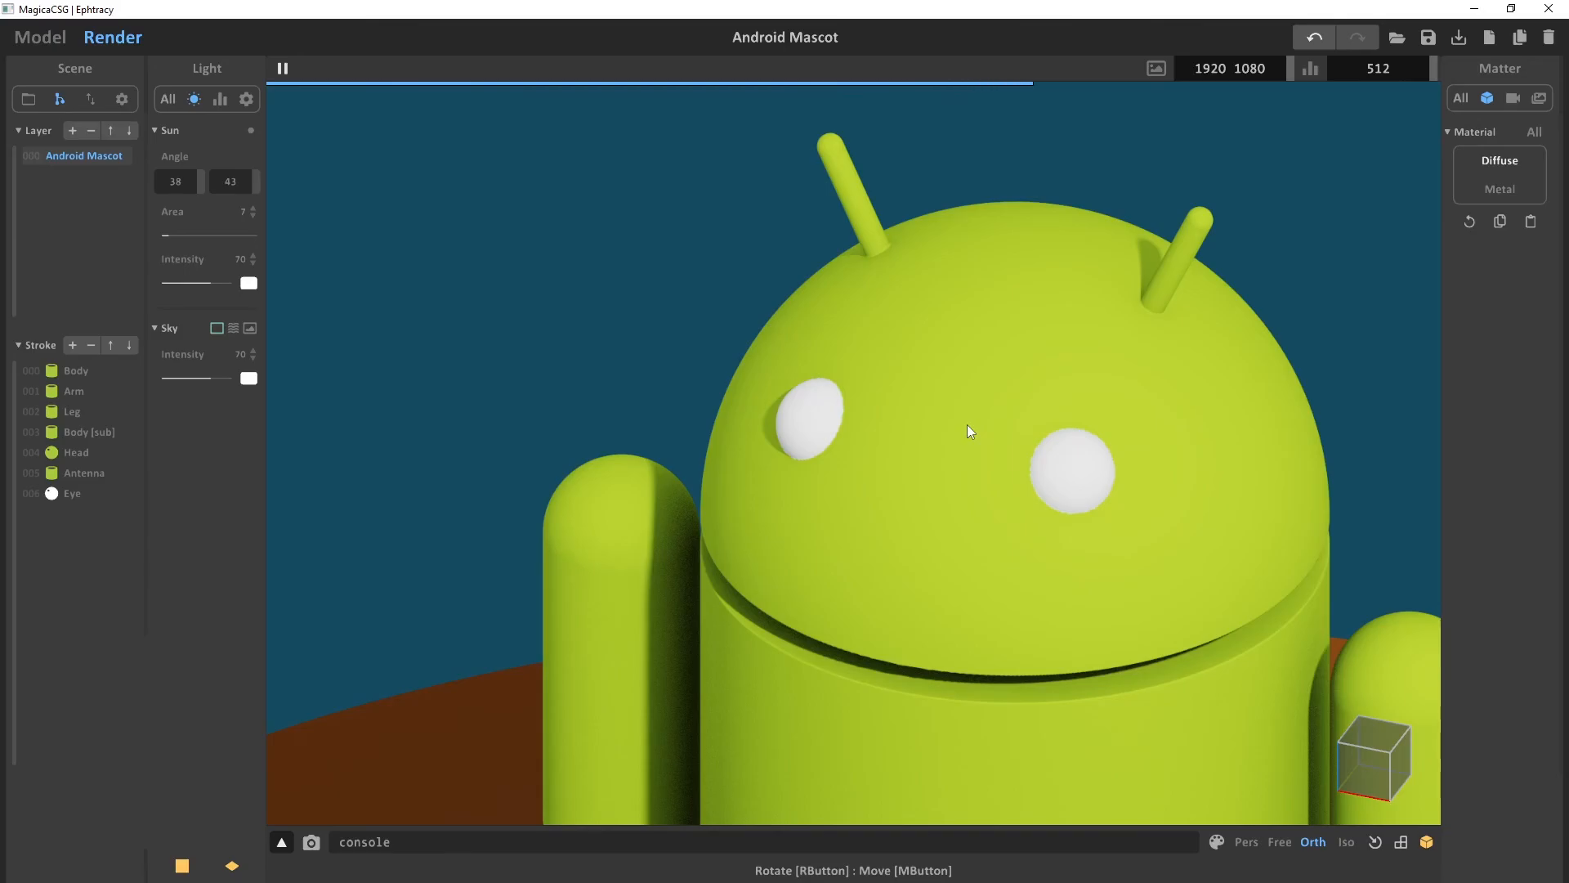
Examine the rendered head, antennas and eyes up close from several angles
{"action": "right_click_drag", "start_coordinate": [649, 415], "coordinate": [970, 474]}
{"action": "right_click_drag", "start_coordinate": [1014, 424], "coordinate": [994, 420]}
{"action": "right_click_drag", "start_coordinate": [929, 483], "coordinate": [1015, 454]}
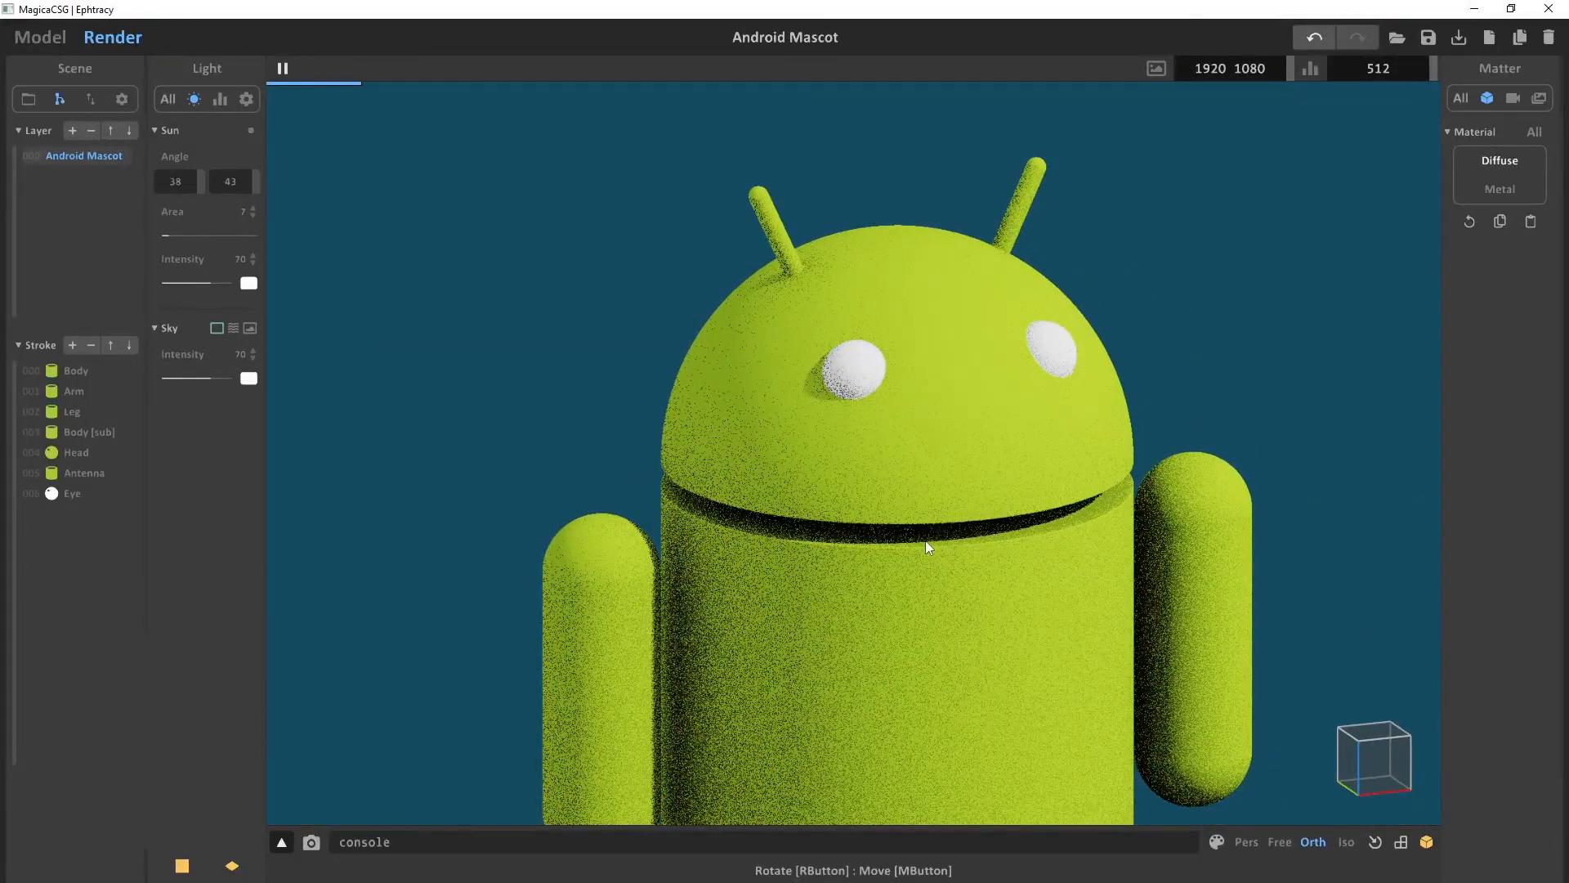
{"action": "scroll", "coordinate": [926, 539], "scroll_direction": "down", "scroll_amount": 3}
{"action": "scroll", "coordinate": [926, 539], "scroll_direction": "up", "scroll_amount": 3}
{"action": "right_click_drag", "start_coordinate": [925, 489], "coordinate": [883, 459]}
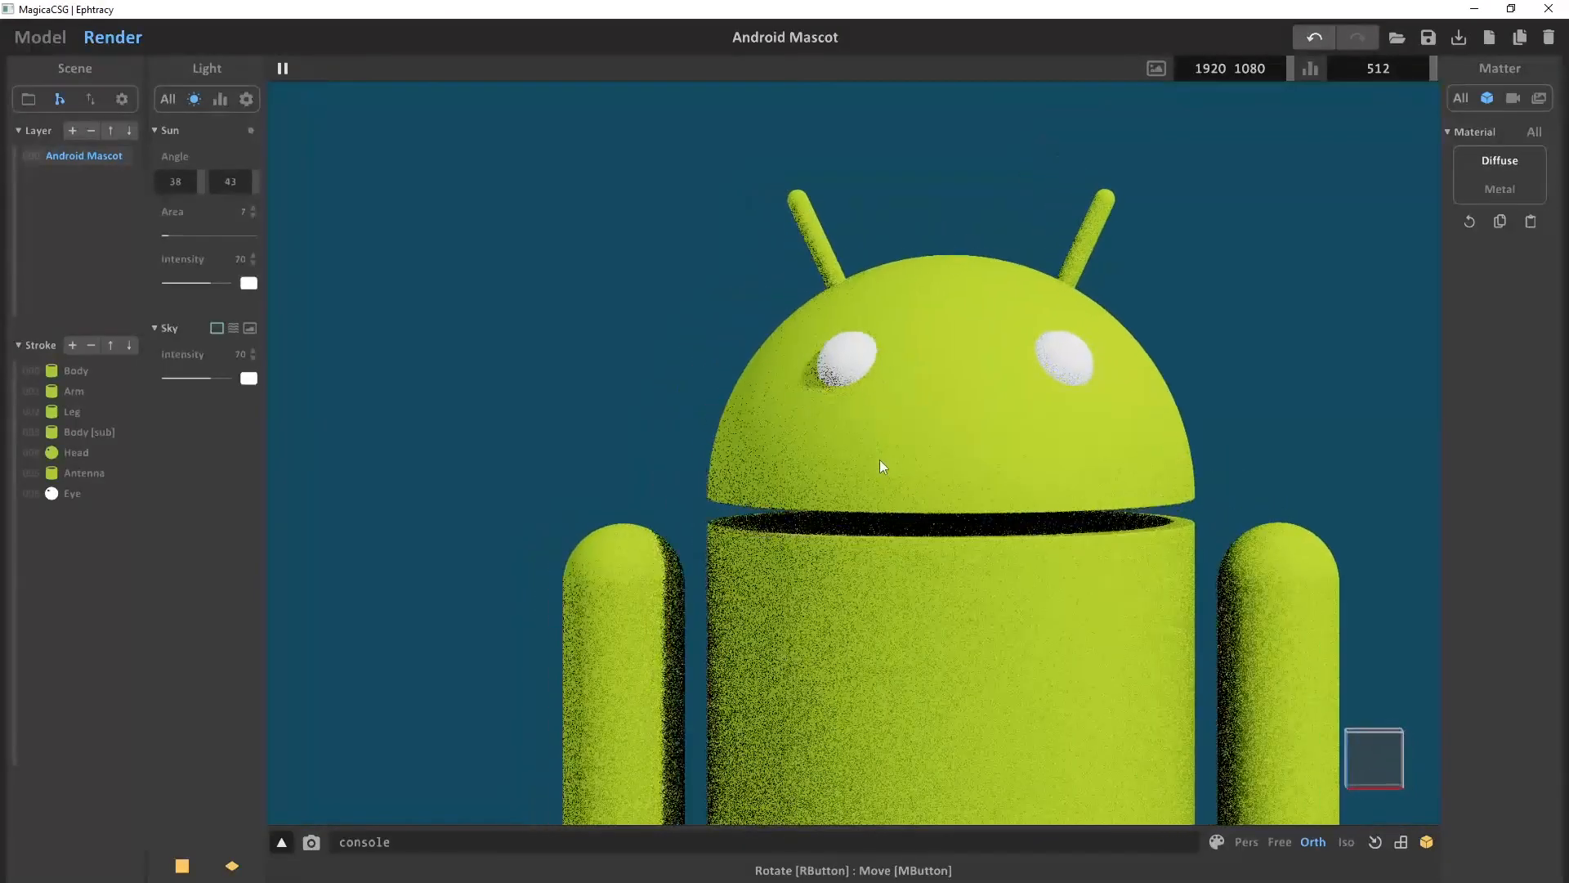